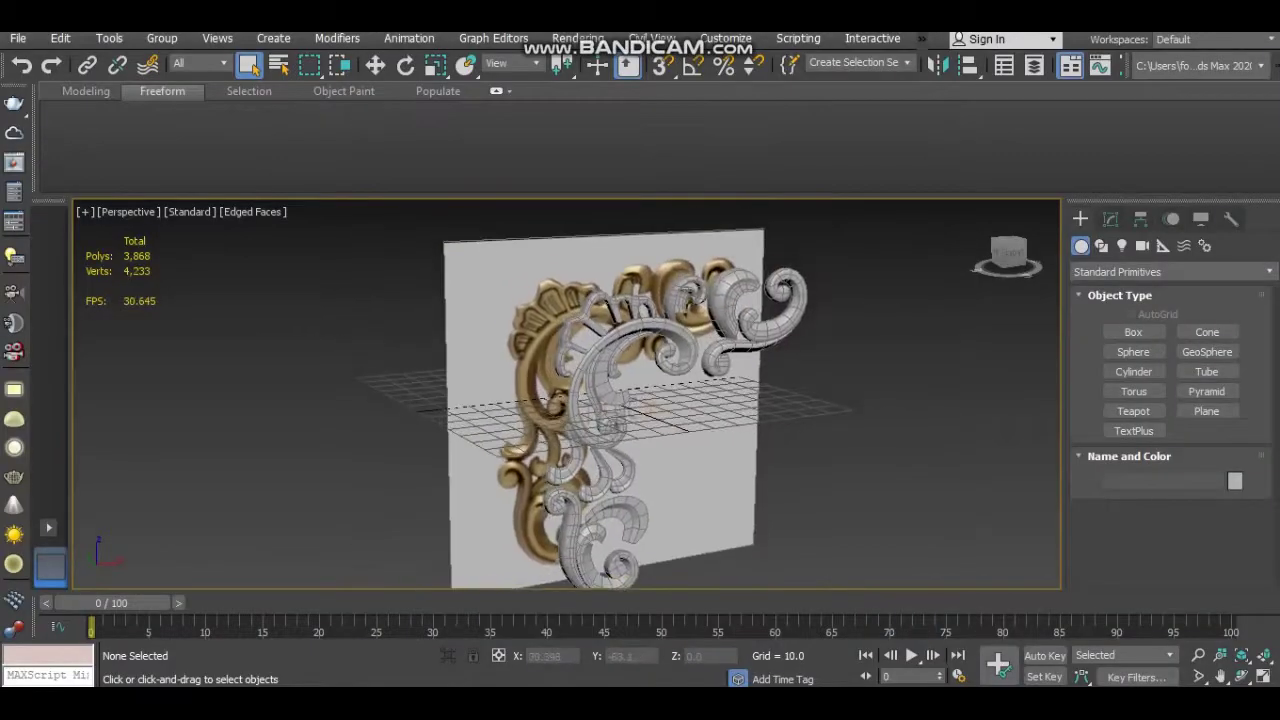
Enter Expert Mode, turn off Edged Faces, and face the ornament in the front view
key("ctrl+x")
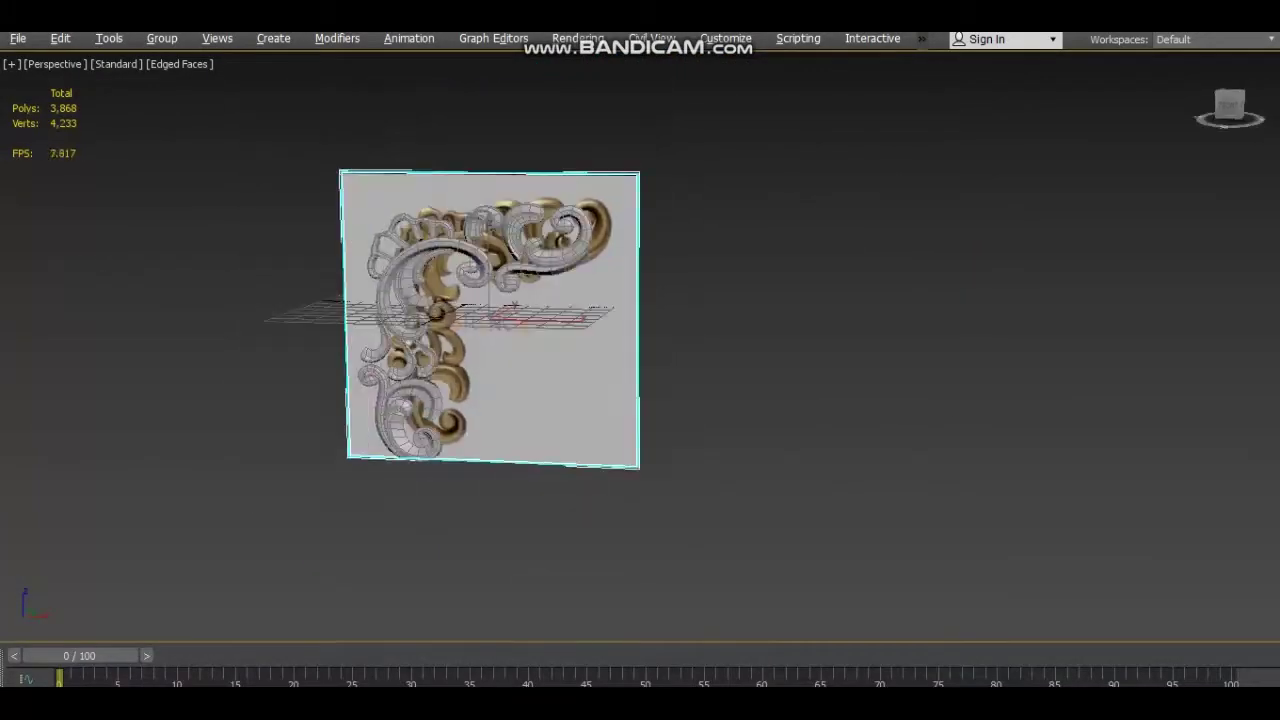
key("F4")
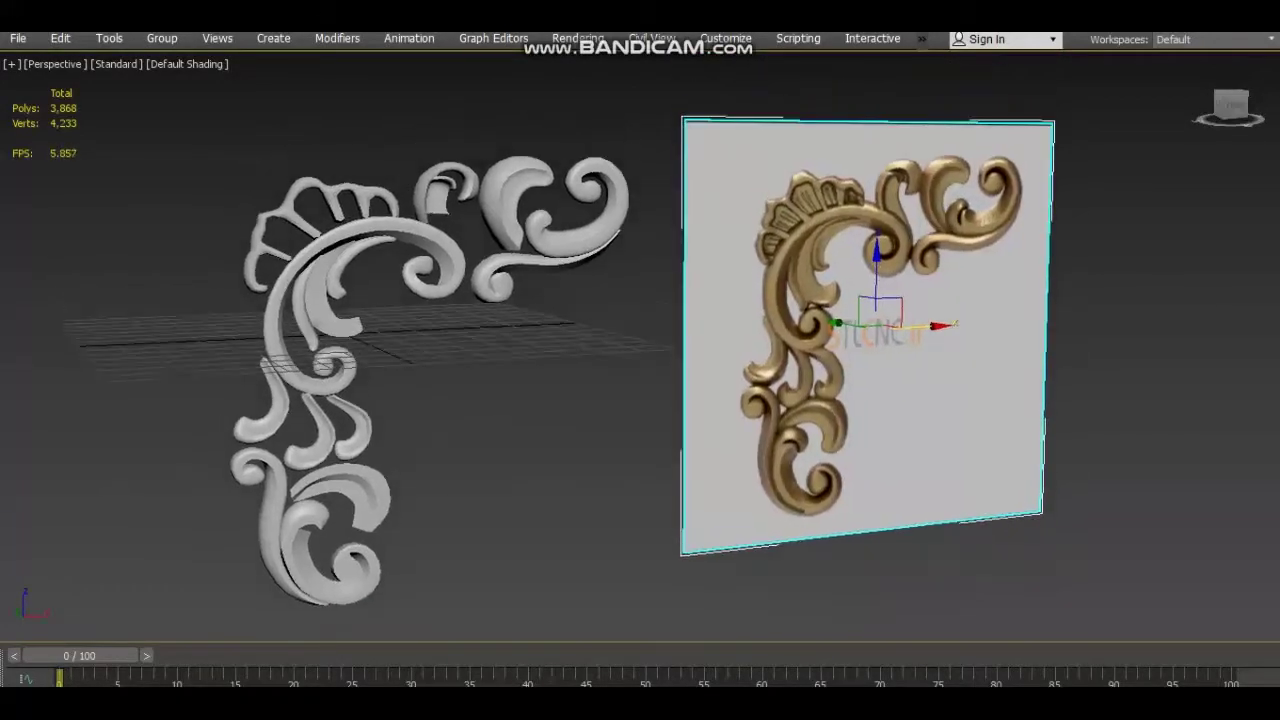
key("ctrl+a")
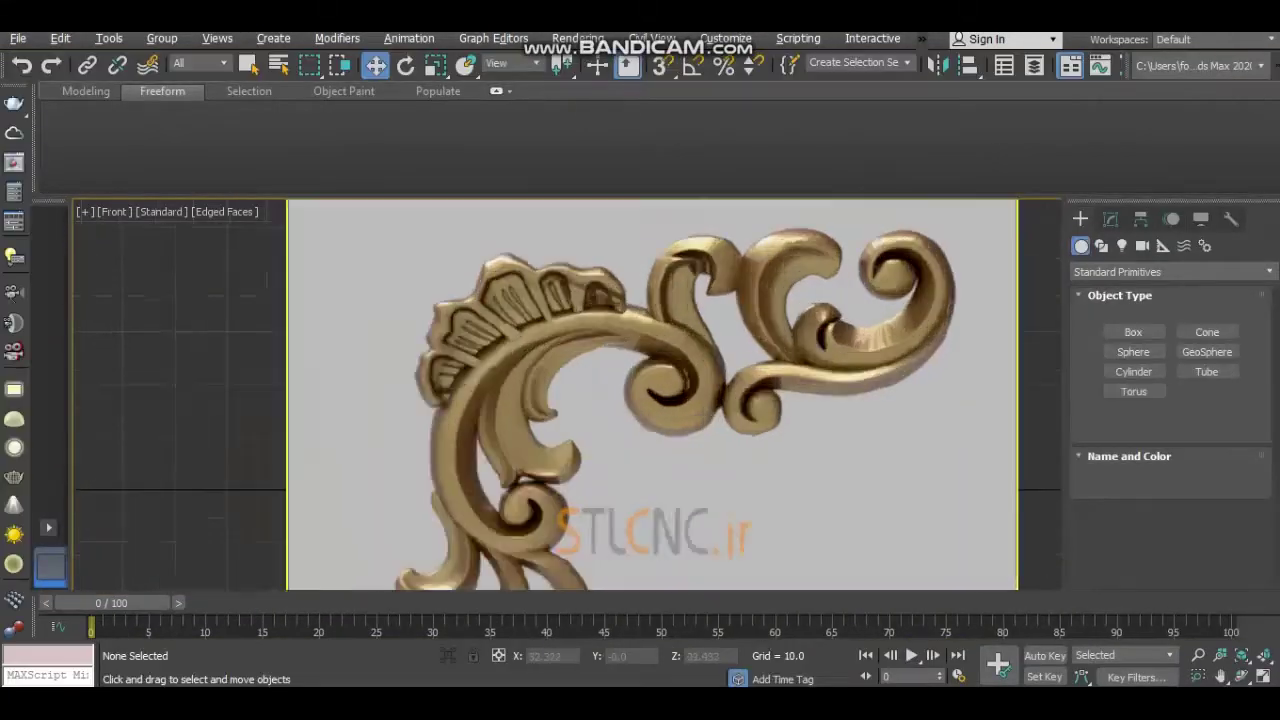
Zoom the front view onto the scroll curl and start the Plane primitive tool
scroll(600, 330, "up", 2)
scroll(600, 330, "up", 2)
scroll(600, 330, "up", 2)
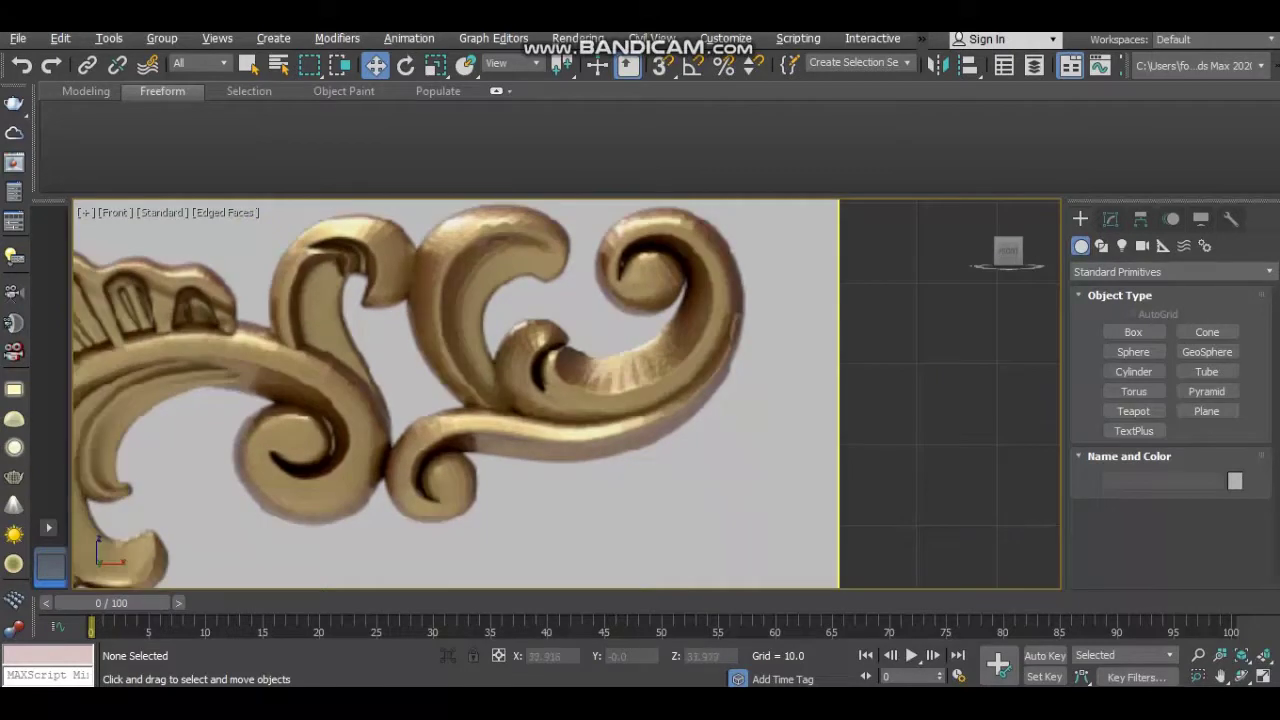
left_click(1206, 411)
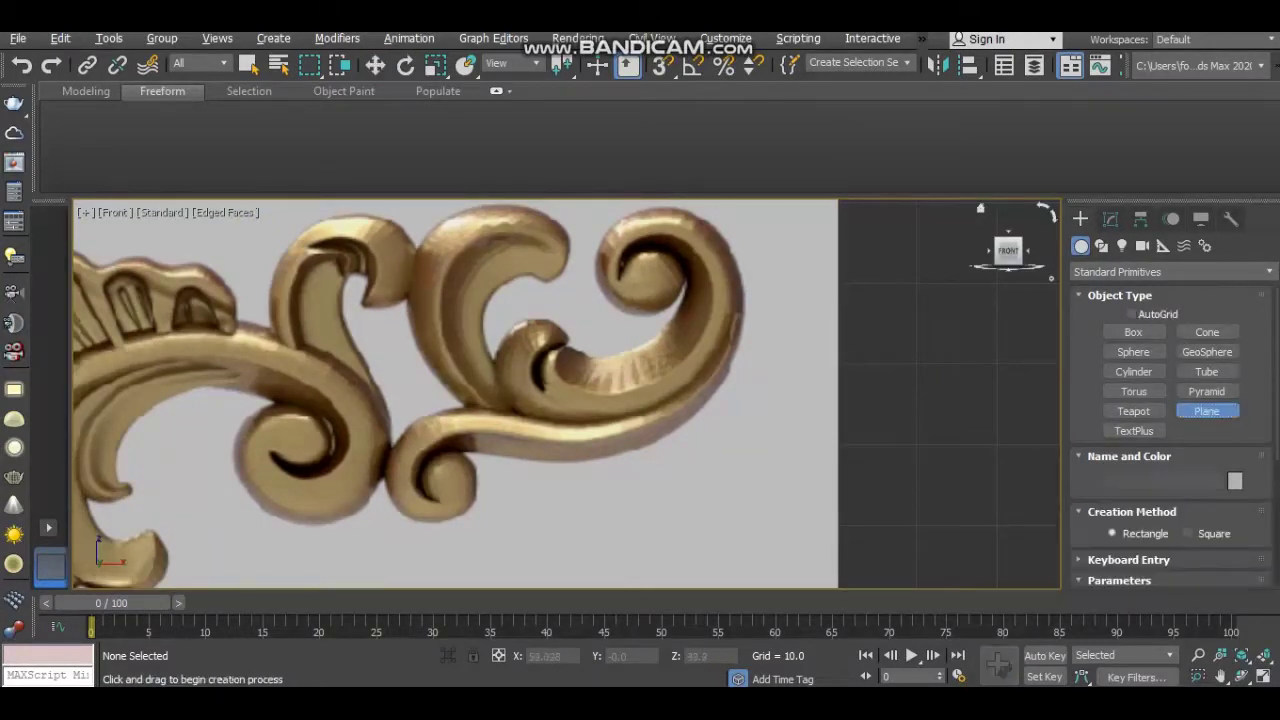
scroll(660, 255, "up", 4)
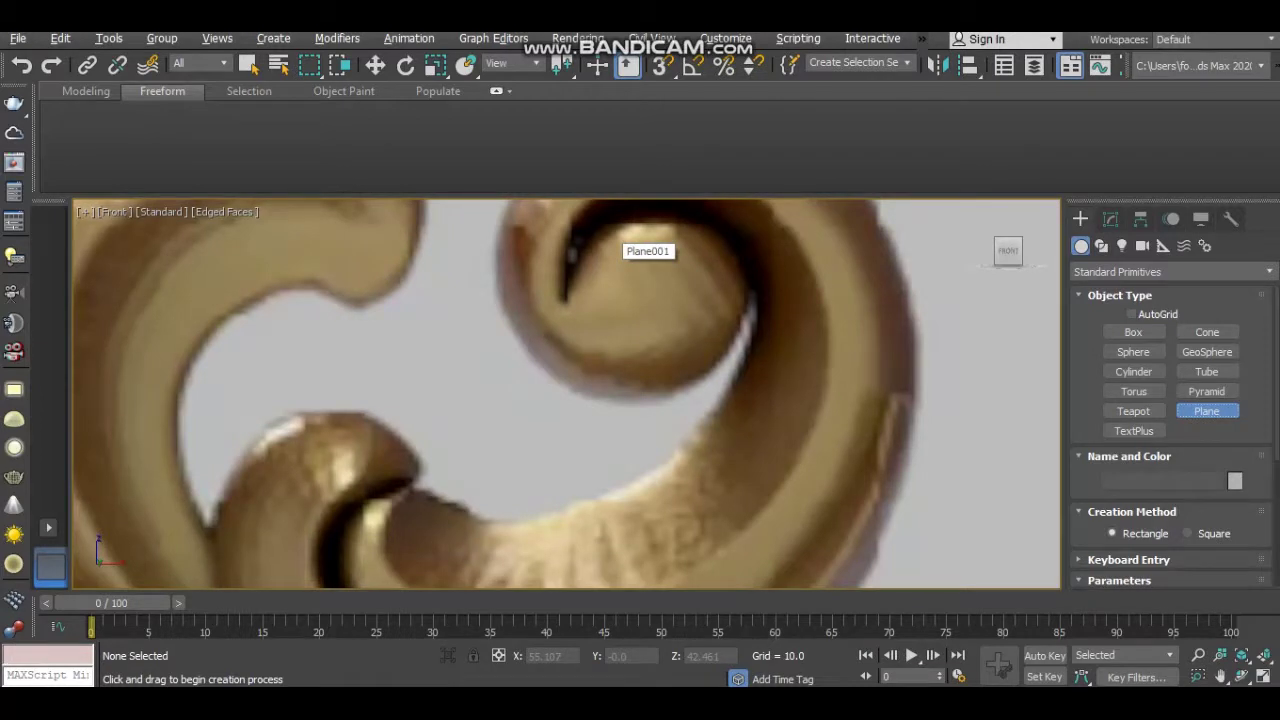
Draw a small plane over the curl's tip and nudge it slightly left
left_click_drag(610, 252, 714, 351)
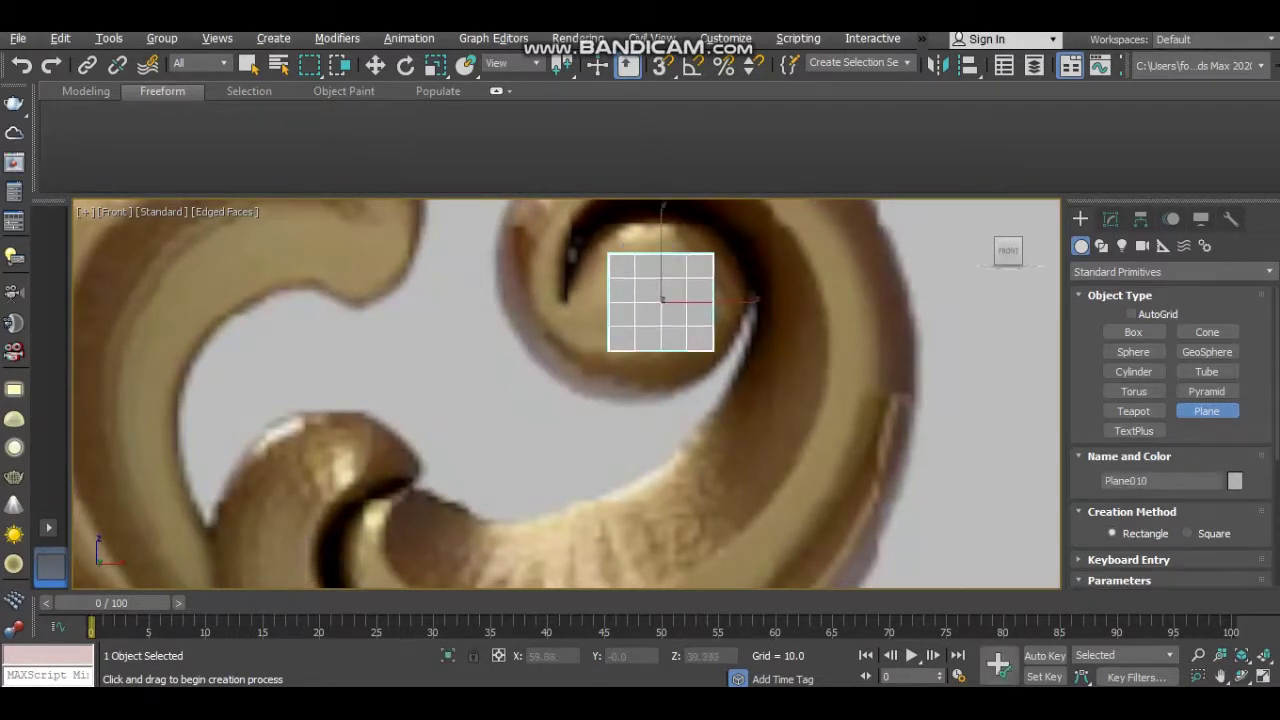
key("w")
left_click_drag(675, 288, 659, 288)
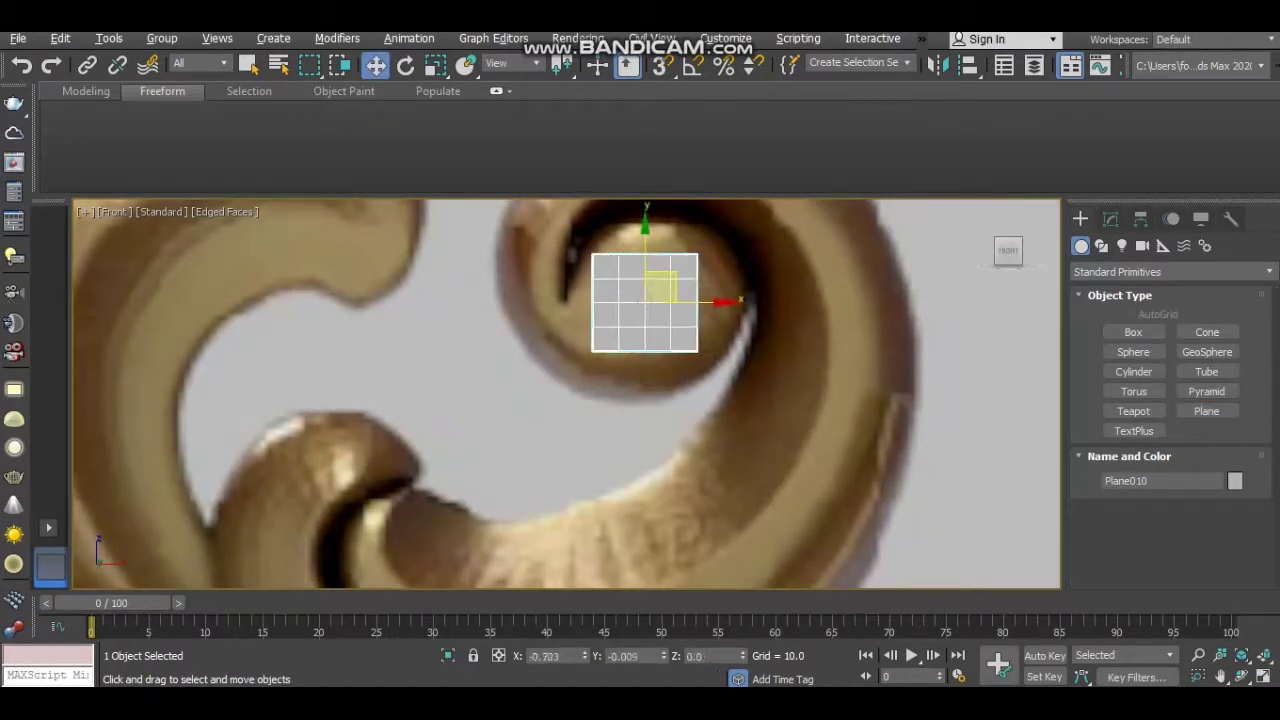
Set the plane to 1×1 segments and convert it to an editable poly
left_click(1110, 218)
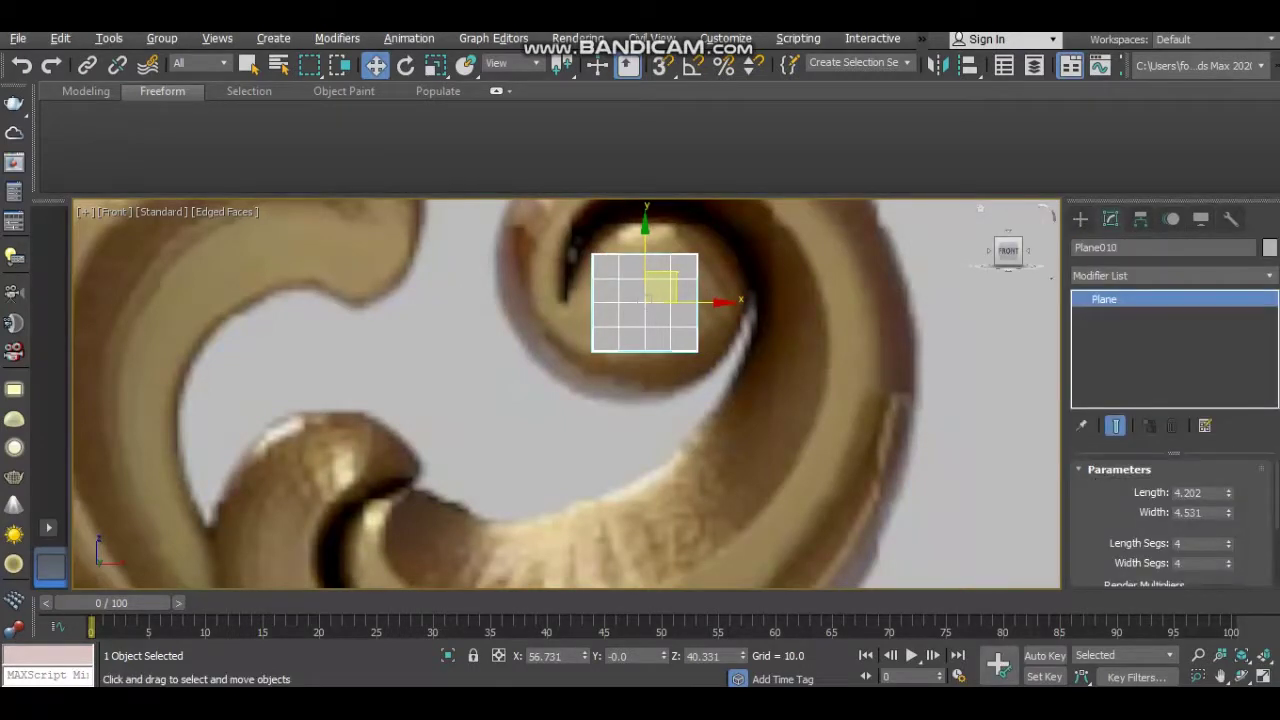
middle_click_drag(560, 390, 602, 469)
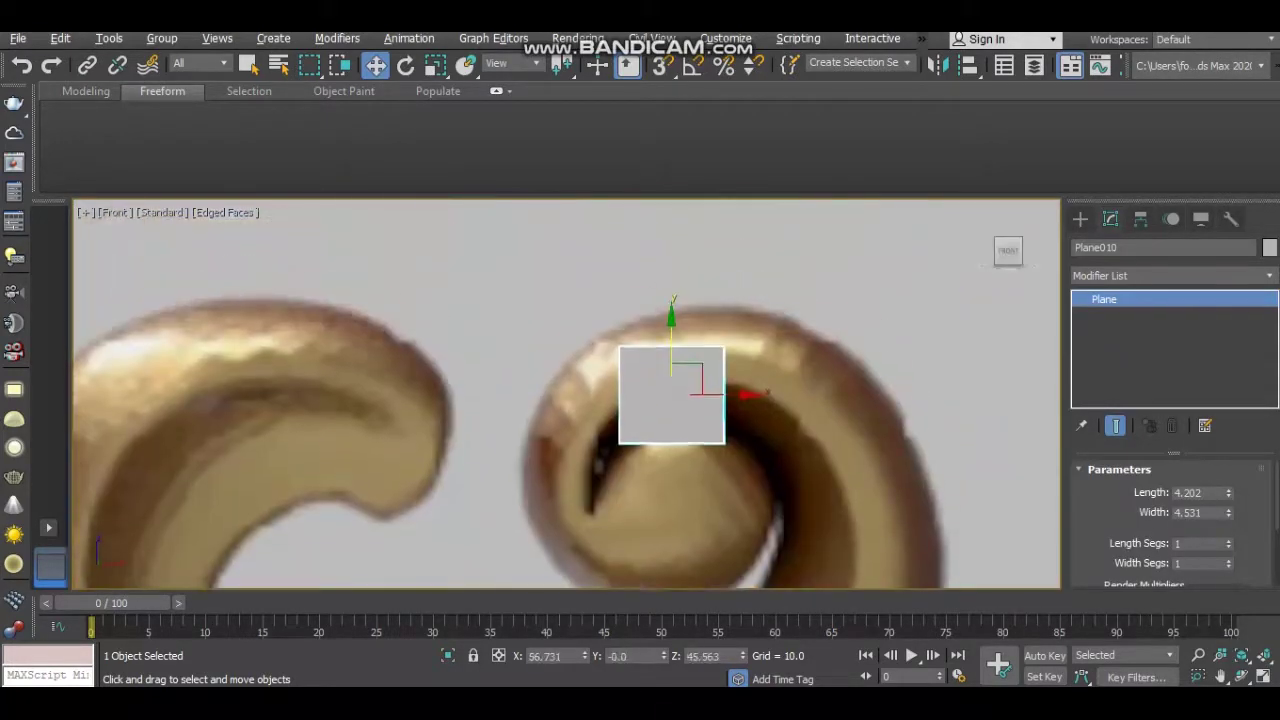
right_click(658, 383)
mouse_move(698, 579)
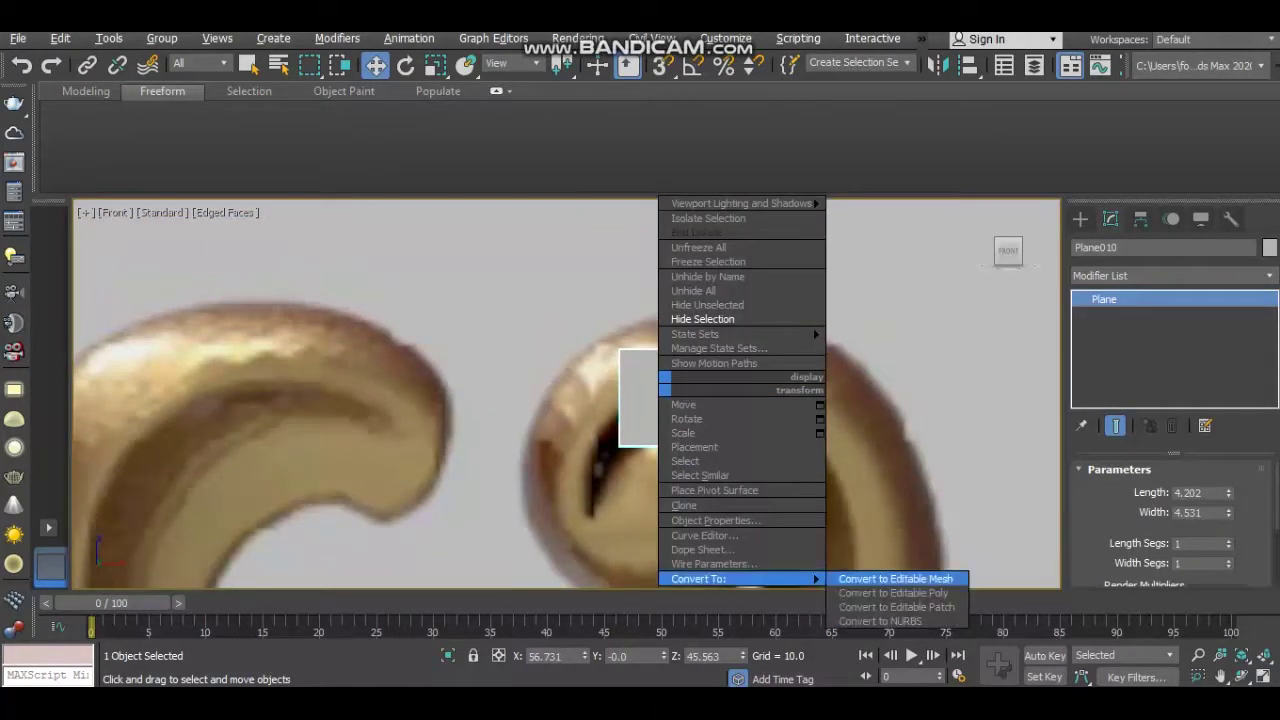
left_click(893, 593)
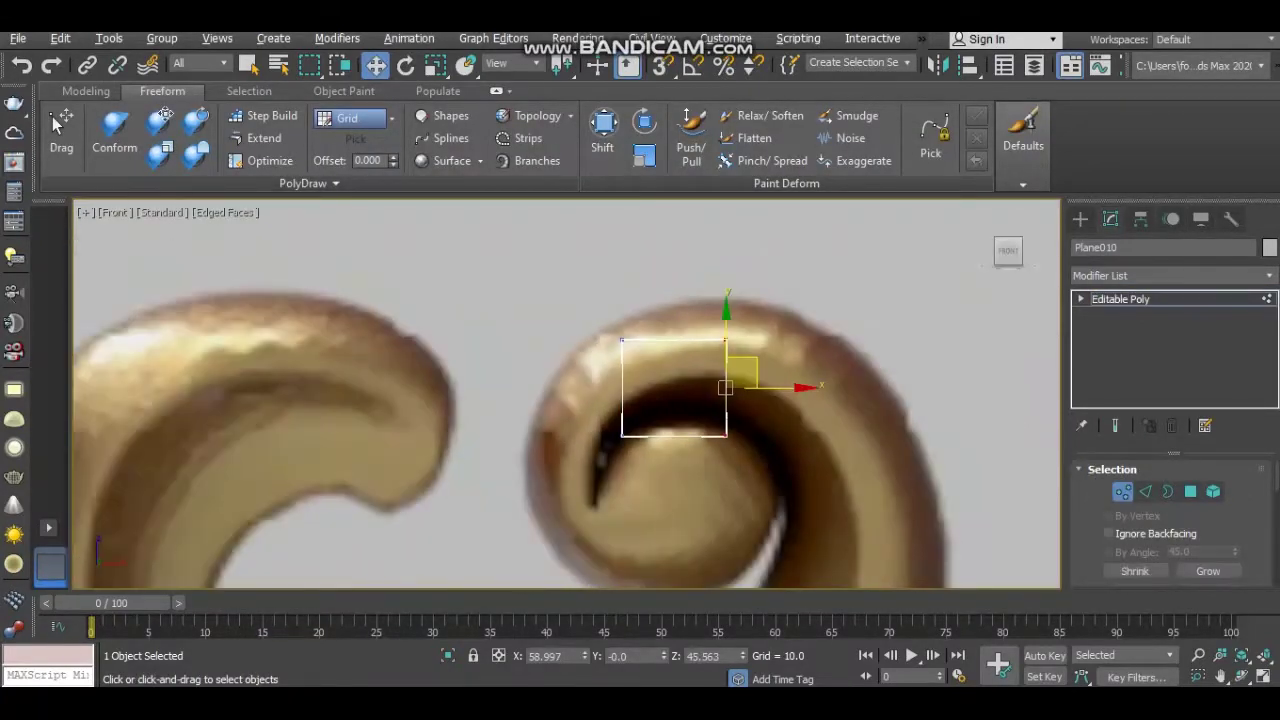
Scale, rotate and move the plane so it fits the scroll curl
key("r")
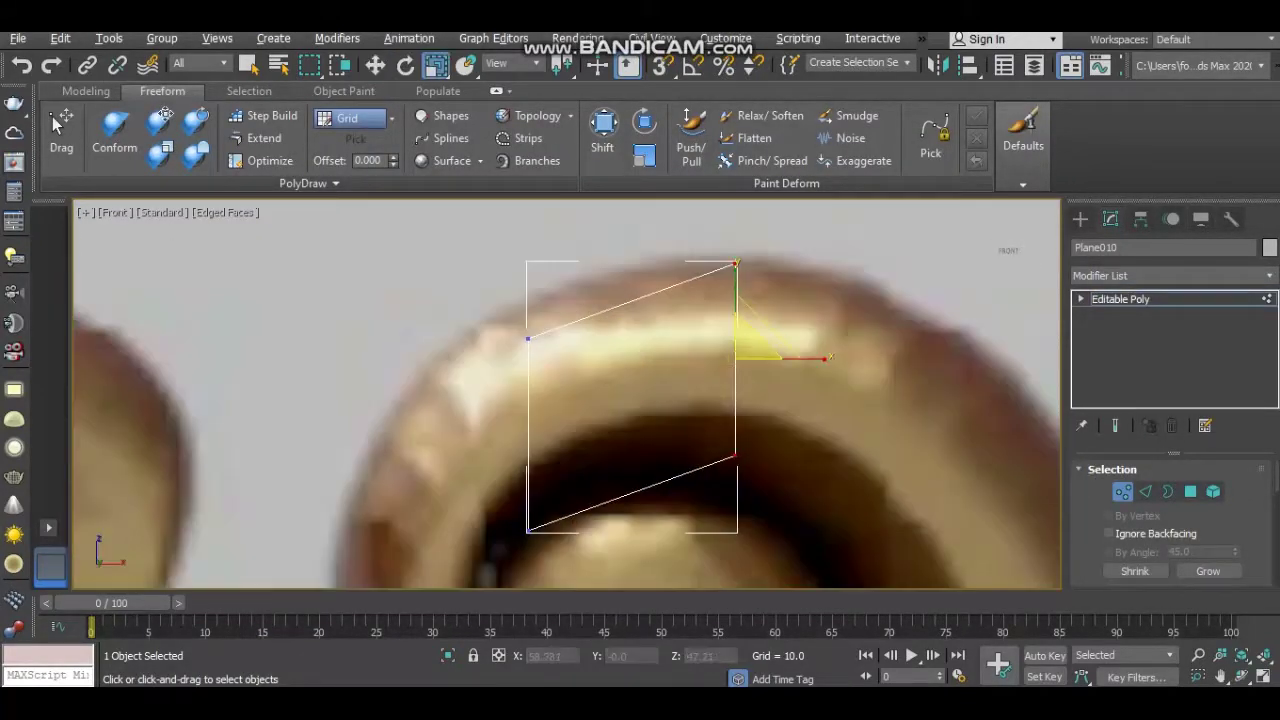
key("w")
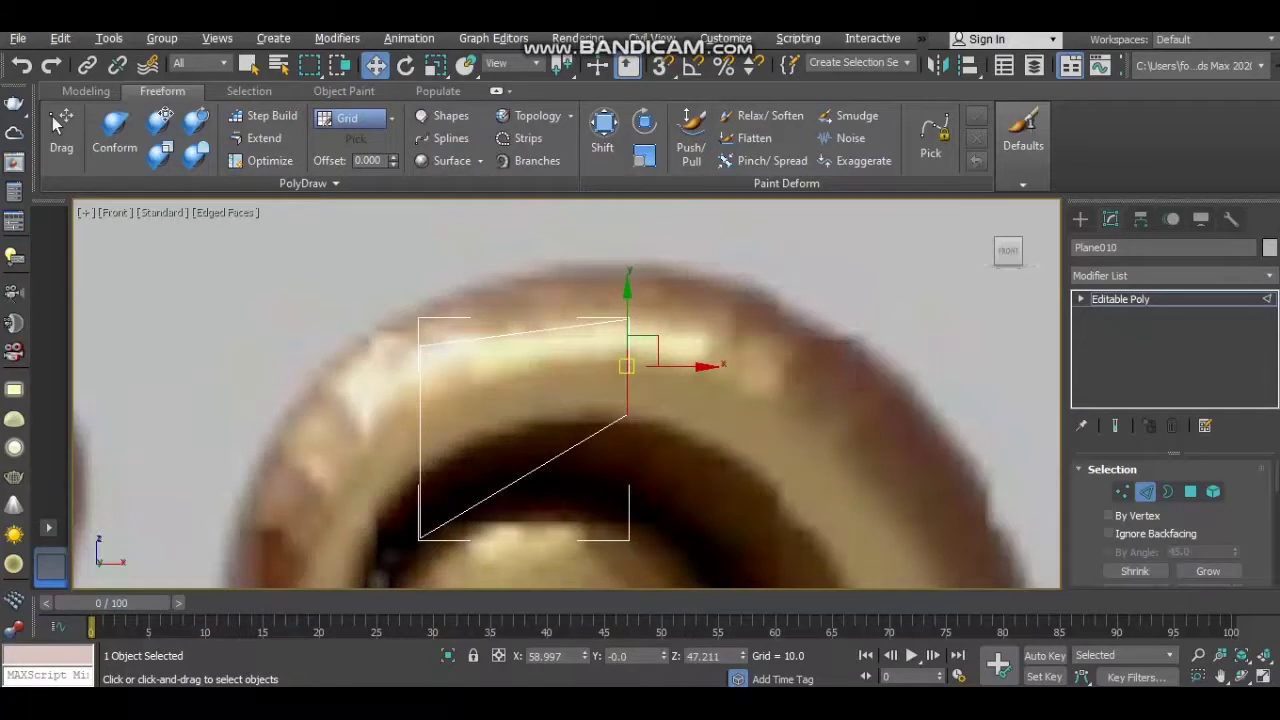
key("e")
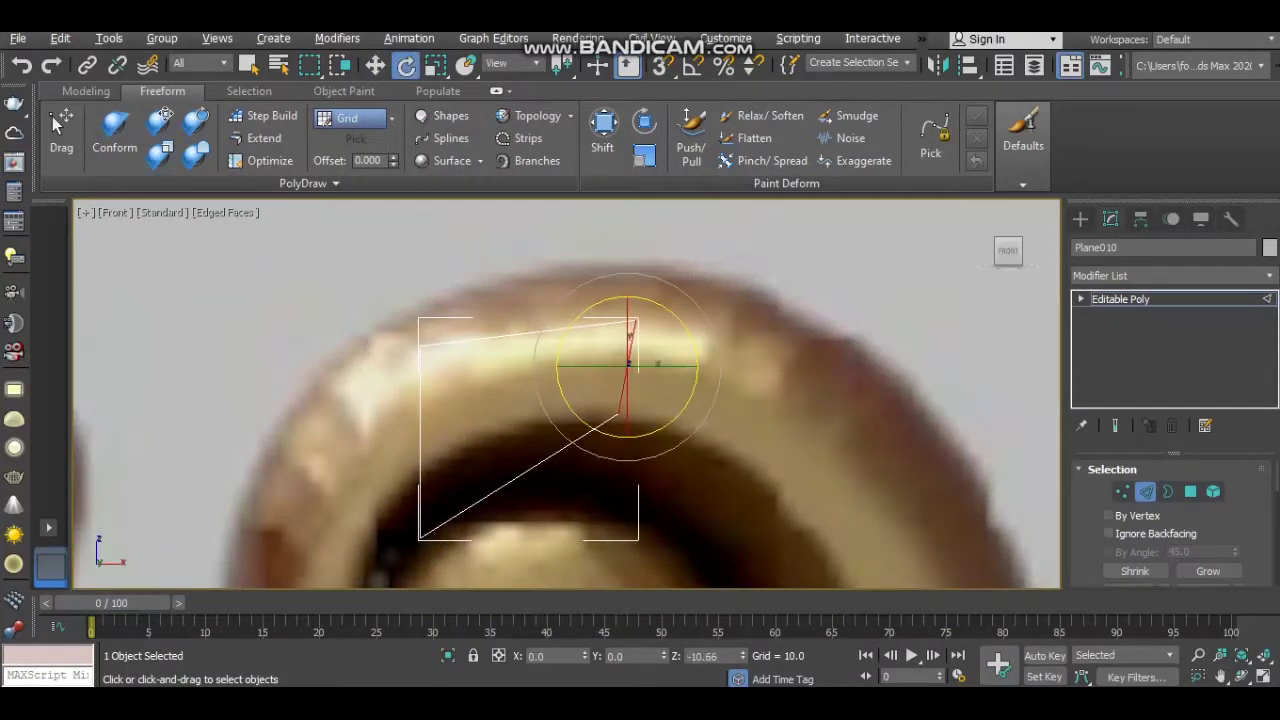
key("w")
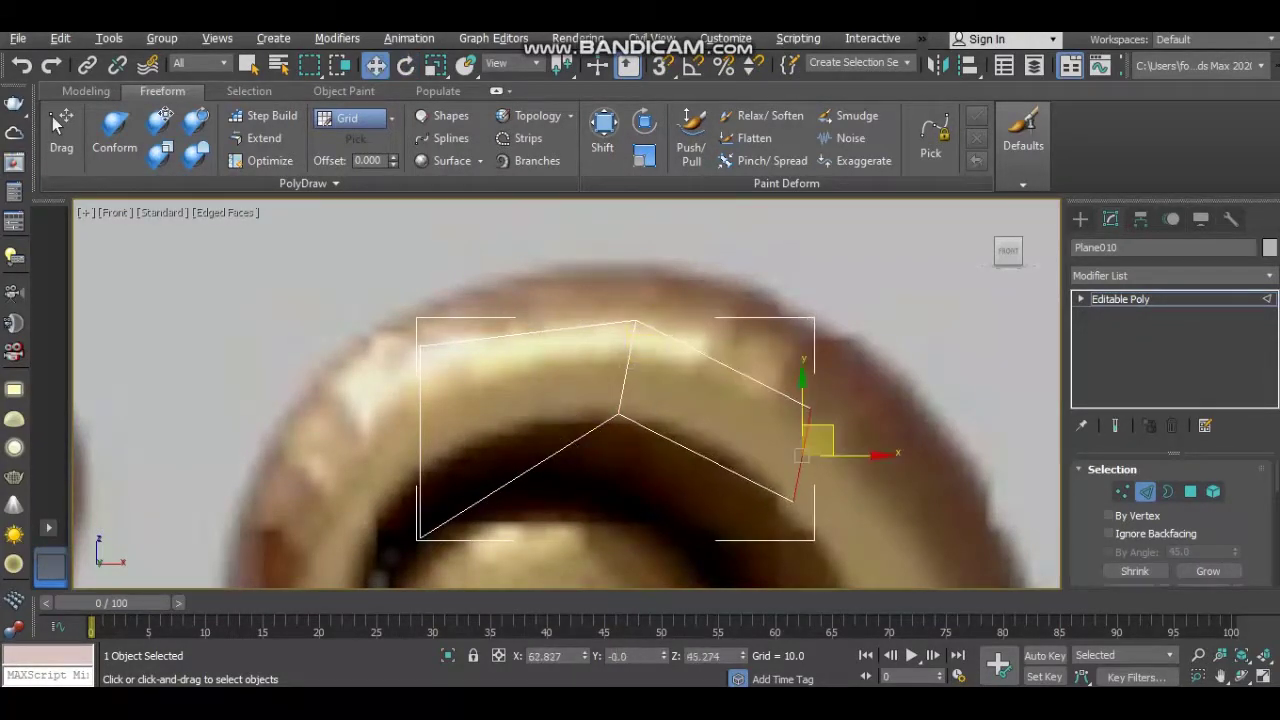
key("e")
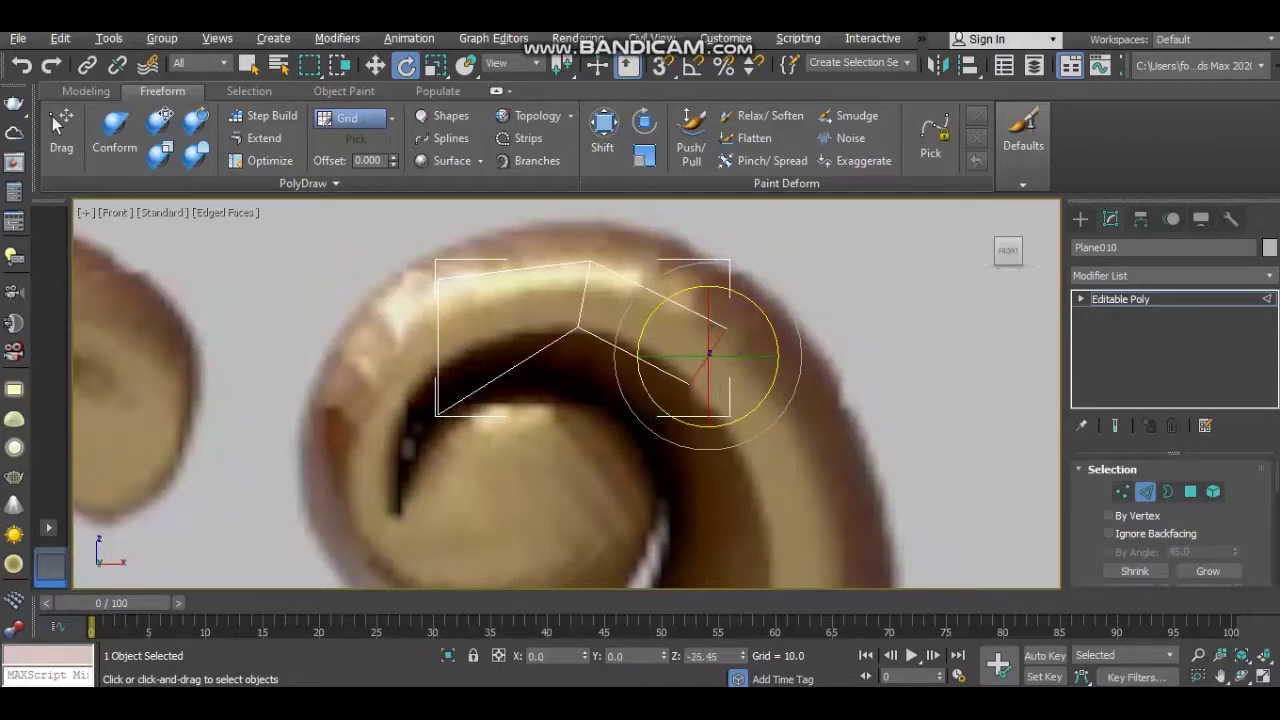
key("w")
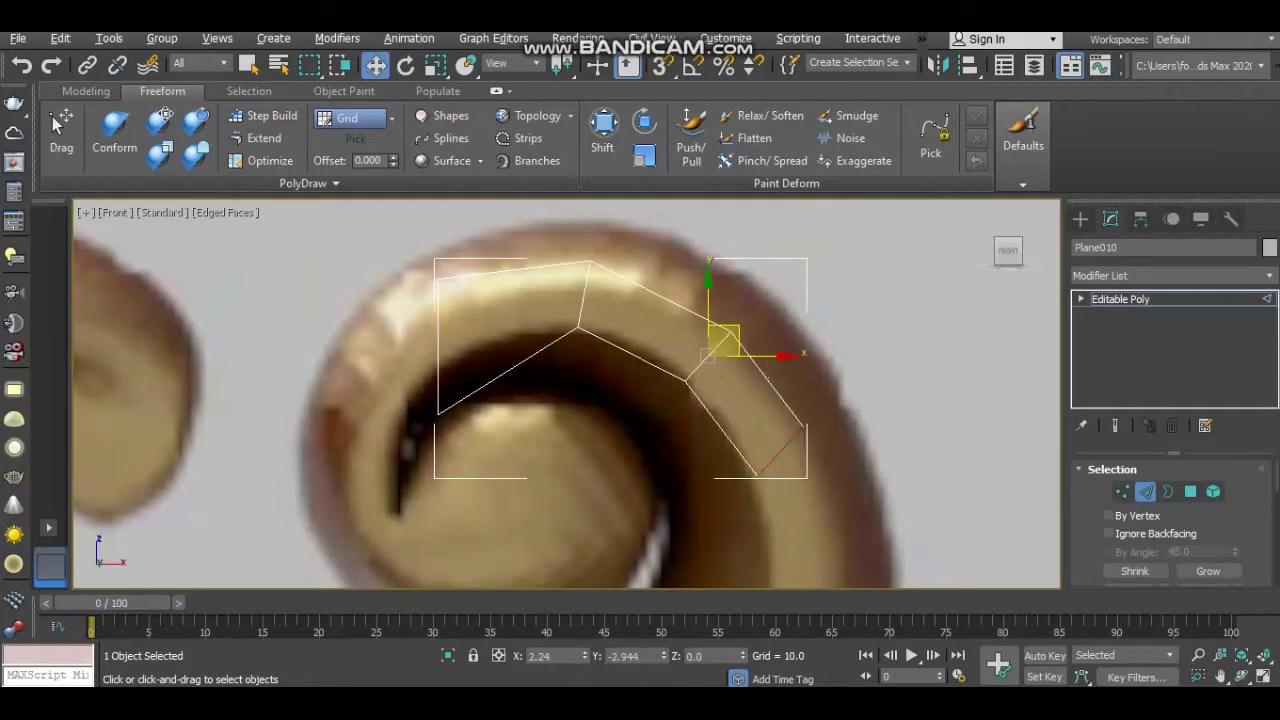
Move a corner vertex onto the curl's outer edge and extrude a new strip down the curl
key("1")
left_click(783, 371)
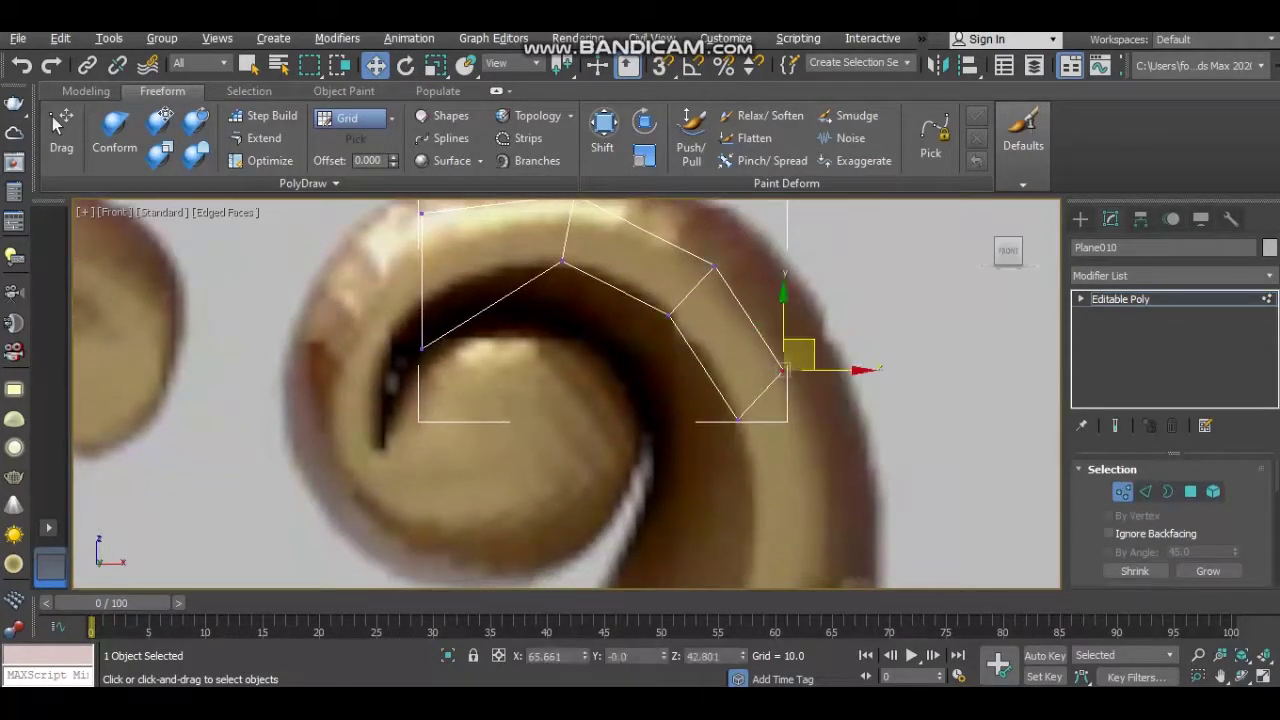
left_click_drag(783, 371, 829, 391)
middle_click_drag(600, 400, 725, 269)
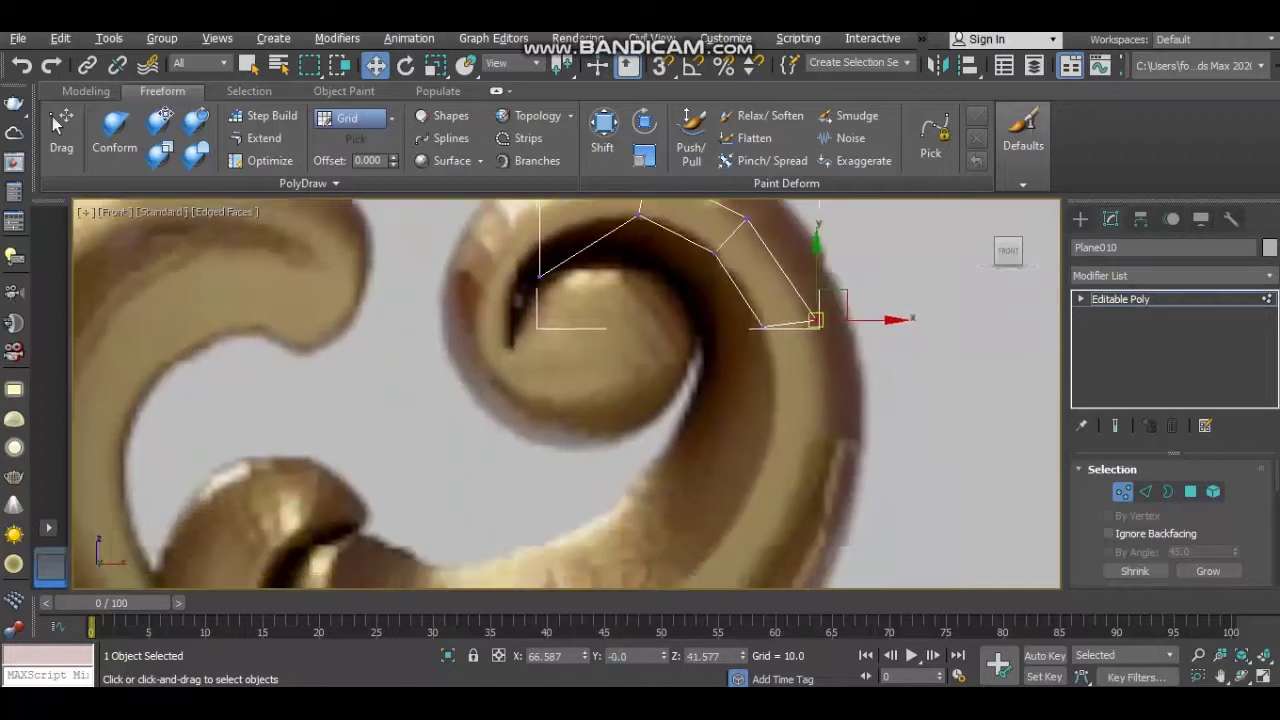
key("2")
left_click_drag(795, 288, 795, 400, "shift")
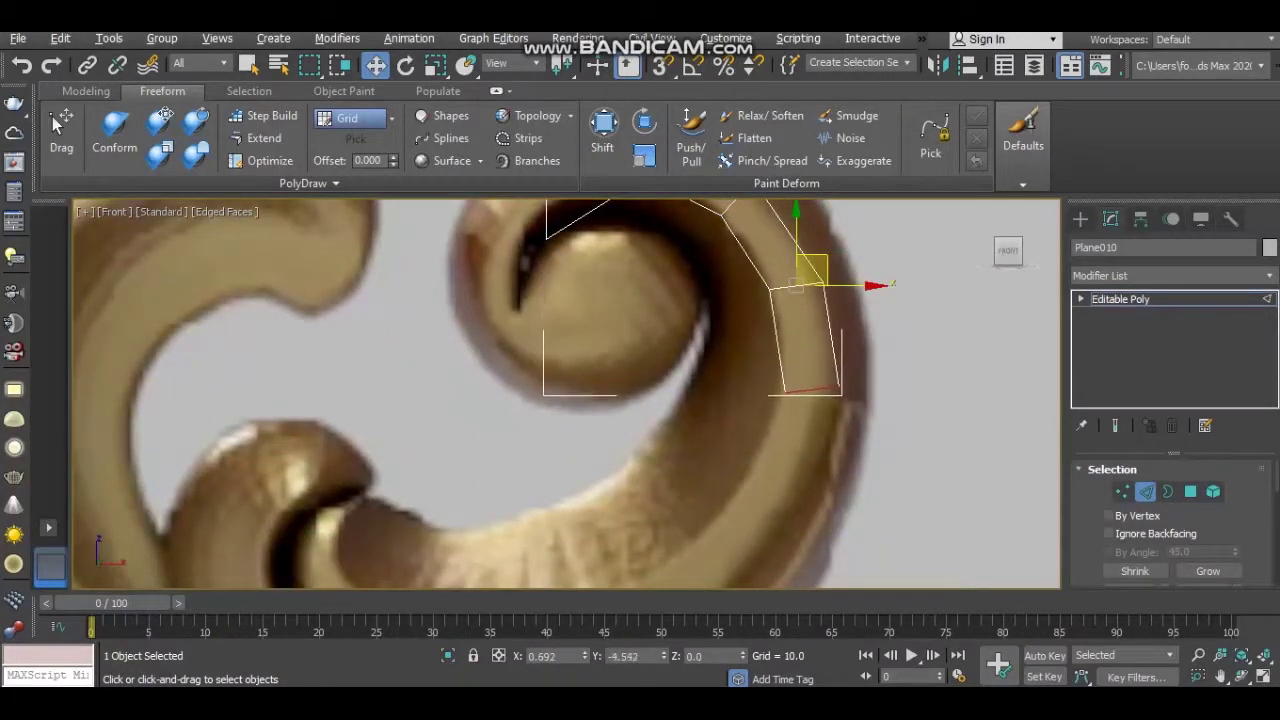
Extrude two more strip segments downward along the scroll curl
key("e")
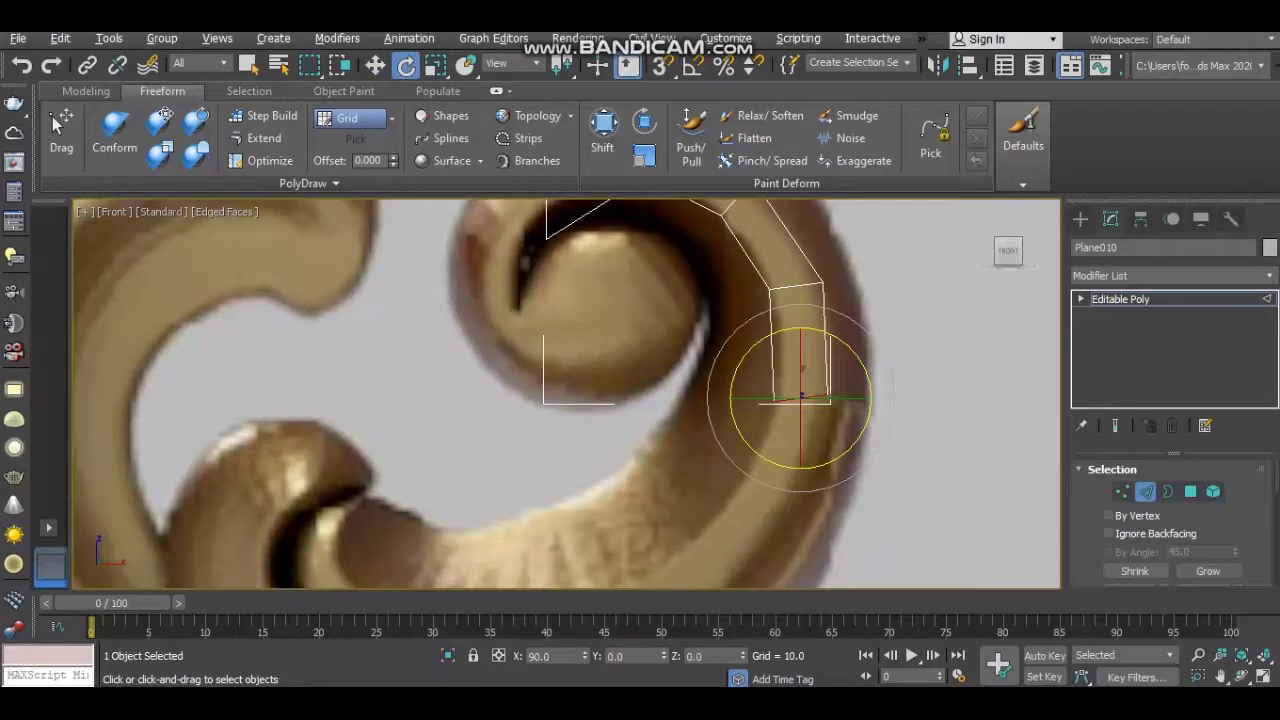
key("w")
left_click_drag(800, 400, 800, 510, "shift")
middle_click_drag(800, 510, 808, 435)
left_click_drag(813, 415, 813, 462, "shift")
Extend the strip along the lower arc with new segments running left and down
key("2")
middle_click_drag(800, 450, 845, 380)
left_click_drag(812, 380, 697, 467, "shift")
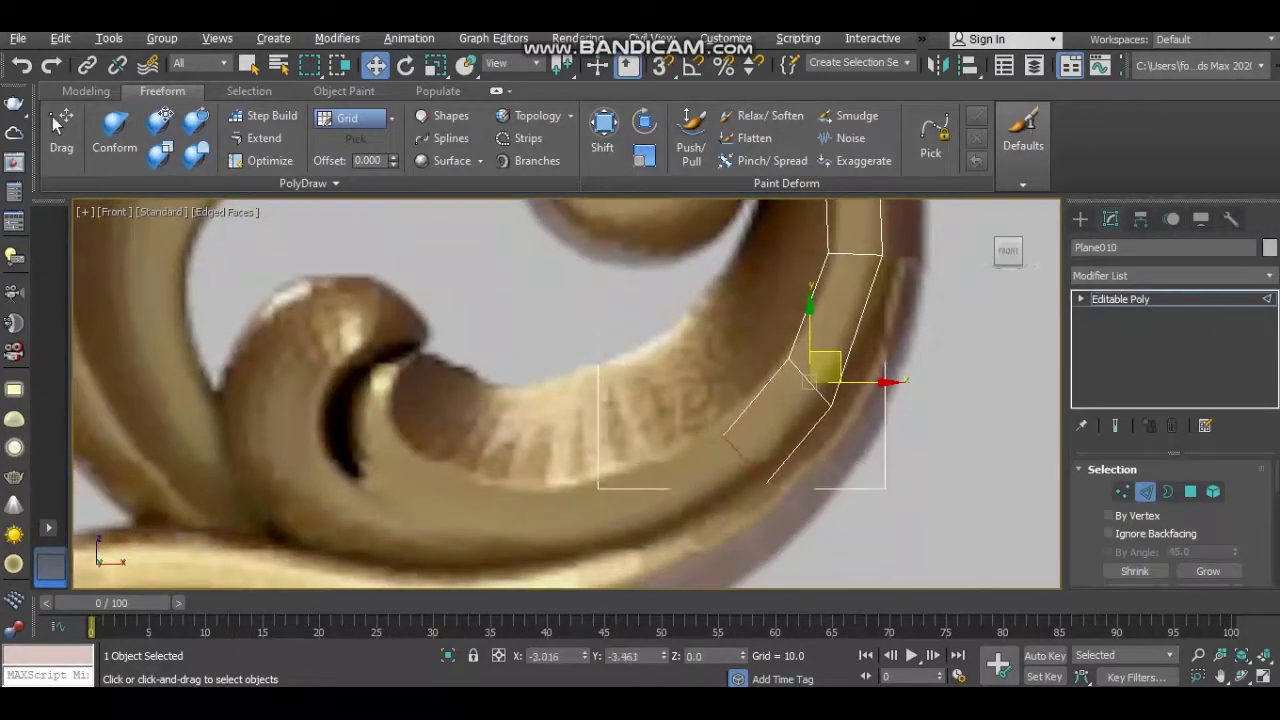
key("e")
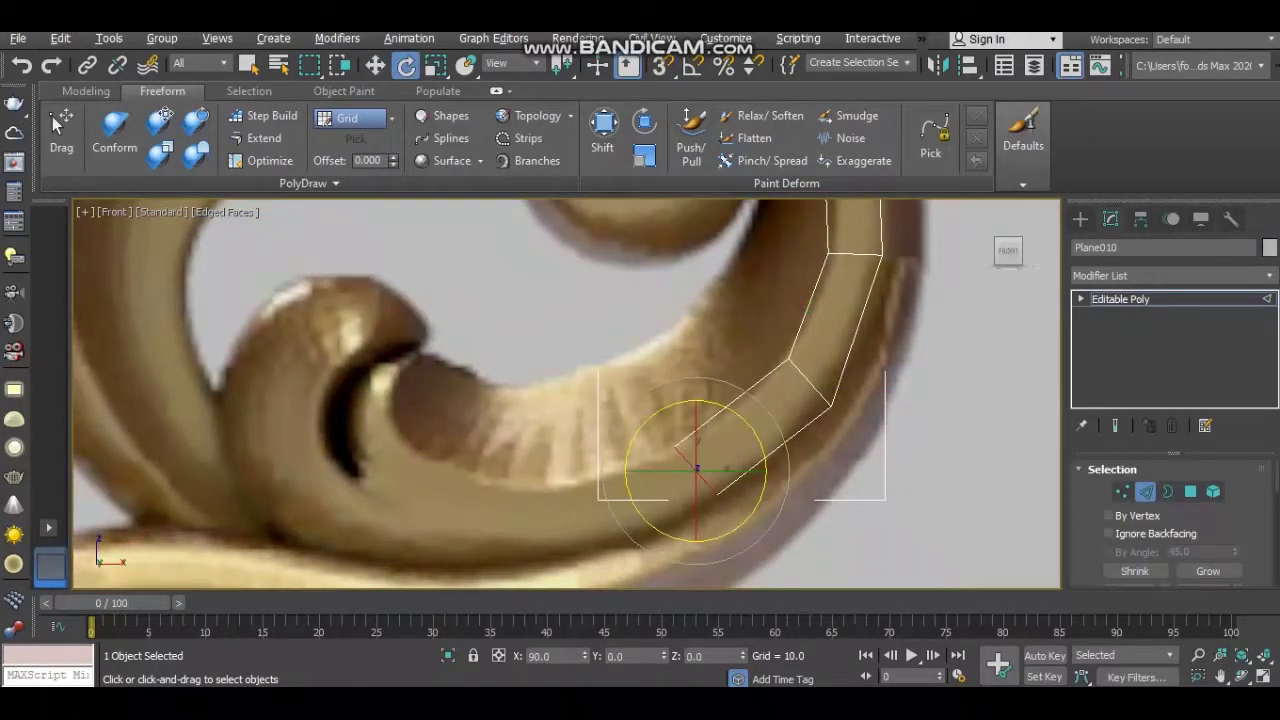
key("w")
middle_click_drag(710, 430, 795, 410)
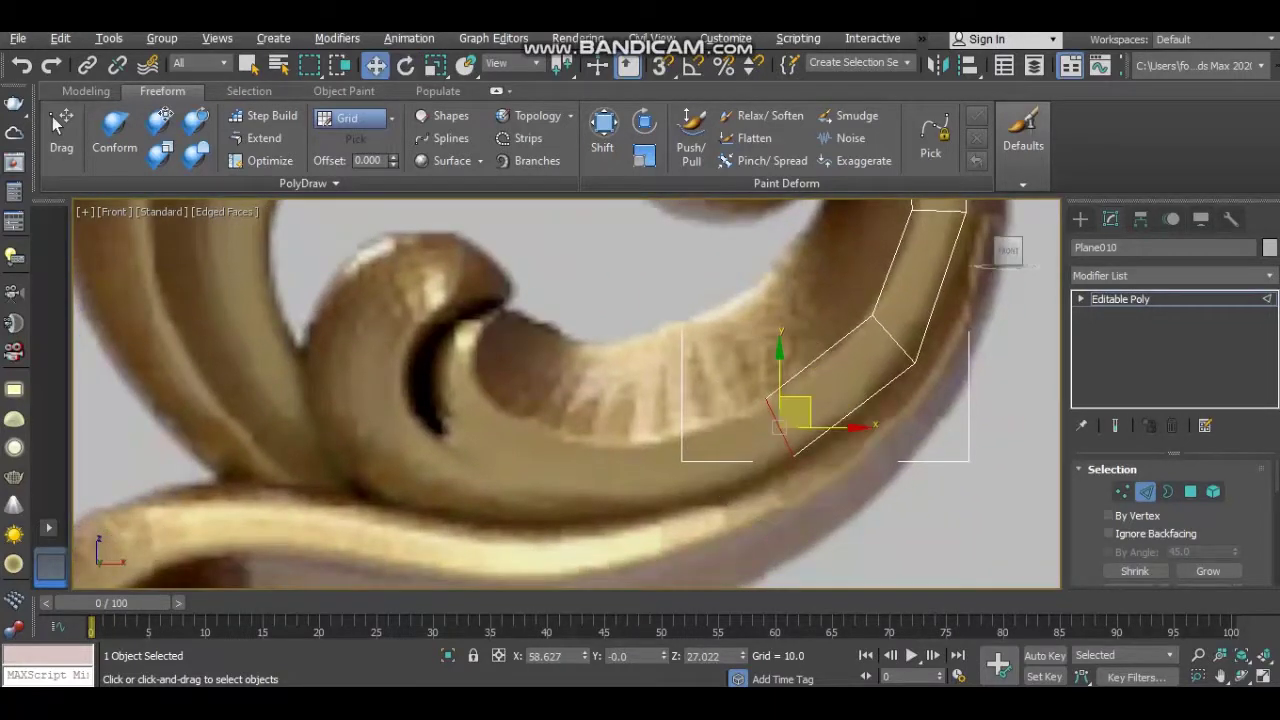
left_click_drag(795, 412, 665, 462, "shift")
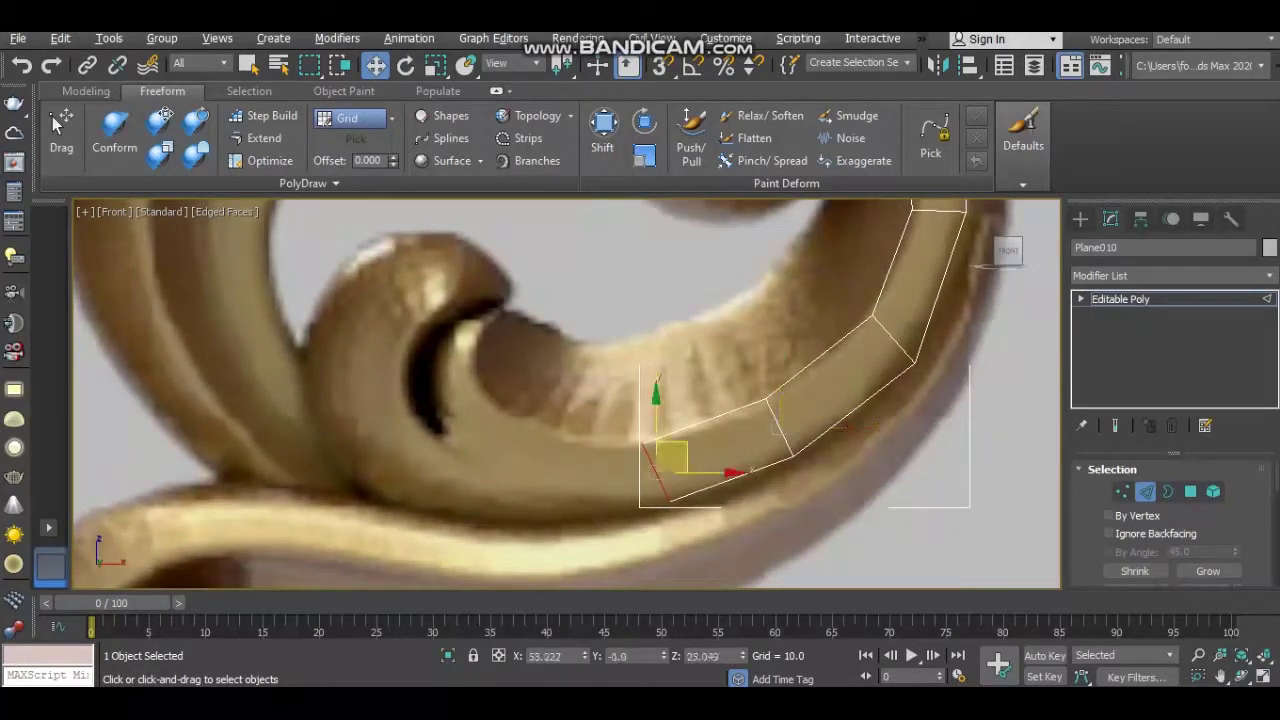
Rotate the new edges to follow the arc and extend the strip toward the curl's inner end
key("e")
mouse_move(700, 425)
left_mouse_down()
mouse_move(690, 460)
mouse_move(656, 470)
mouse_move(510, 465)
left_mouse_up()
key("w")
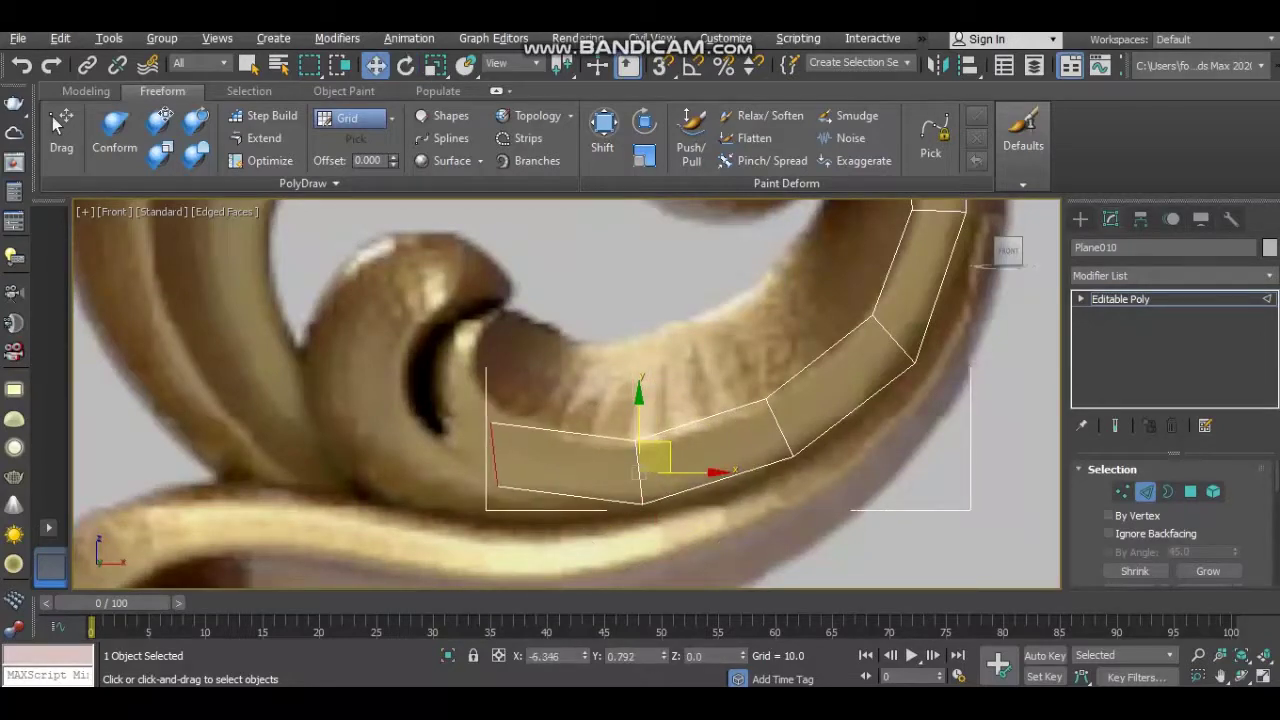
key("e")
mouse_move(545, 400)
left_mouse_down()
mouse_move(550, 440)
mouse_move(445, 410)
left_mouse_up()
key("w")
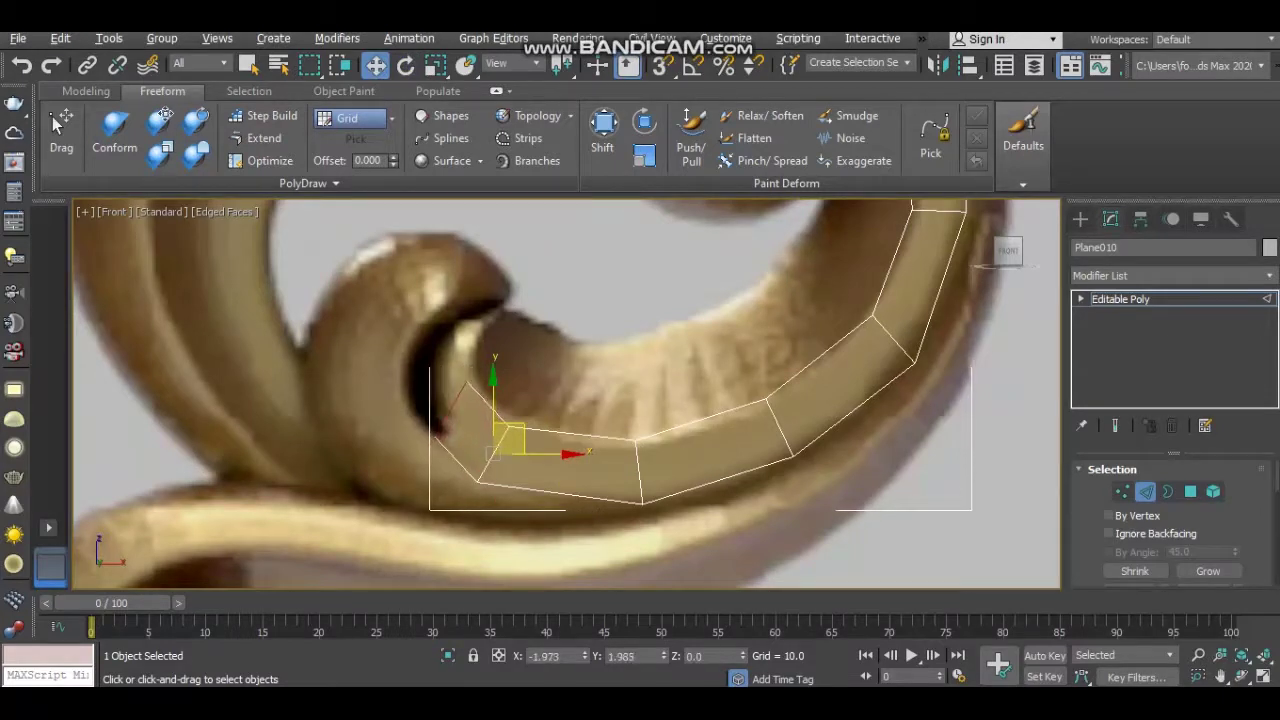
key("e")
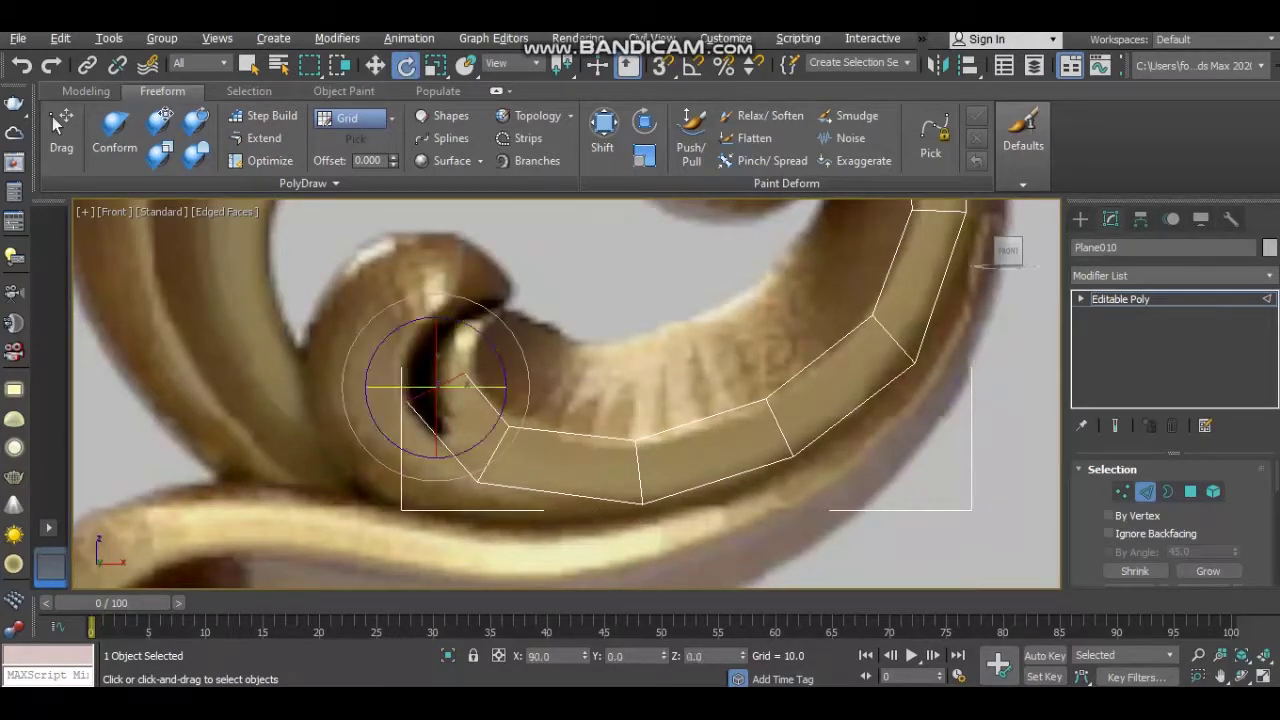
left_click_drag(478, 335, 500, 365)
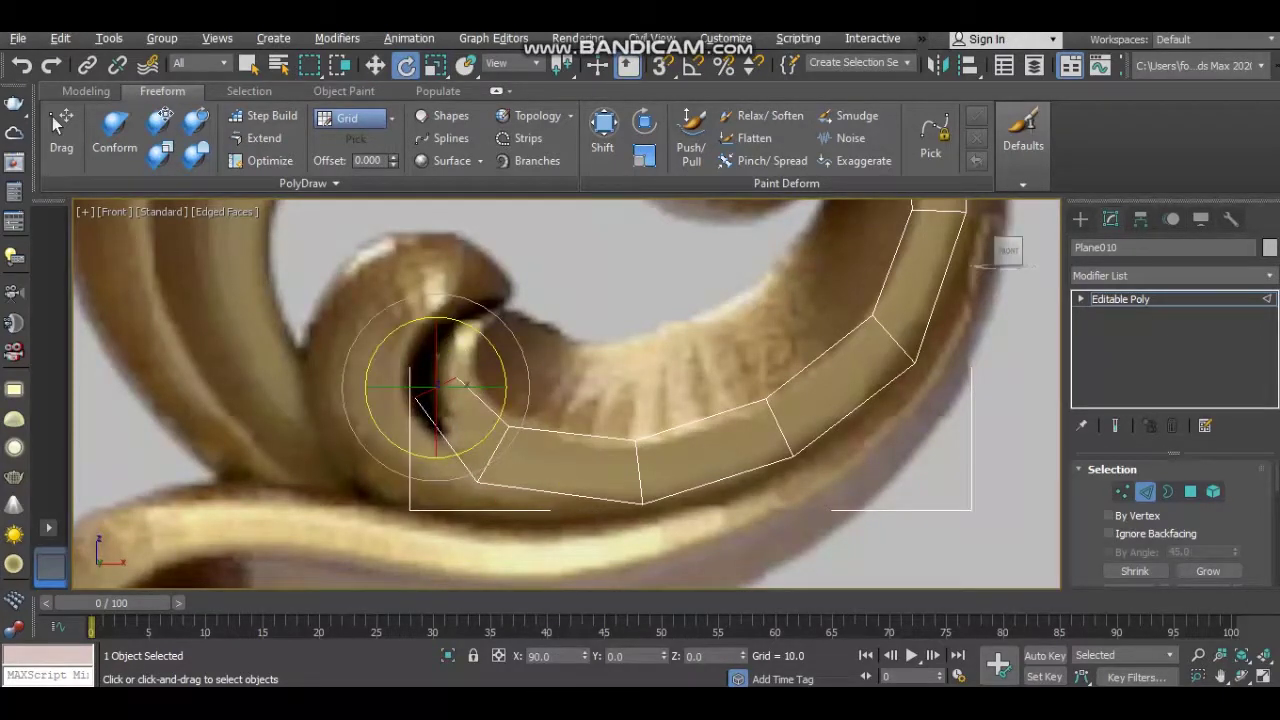
key("w")
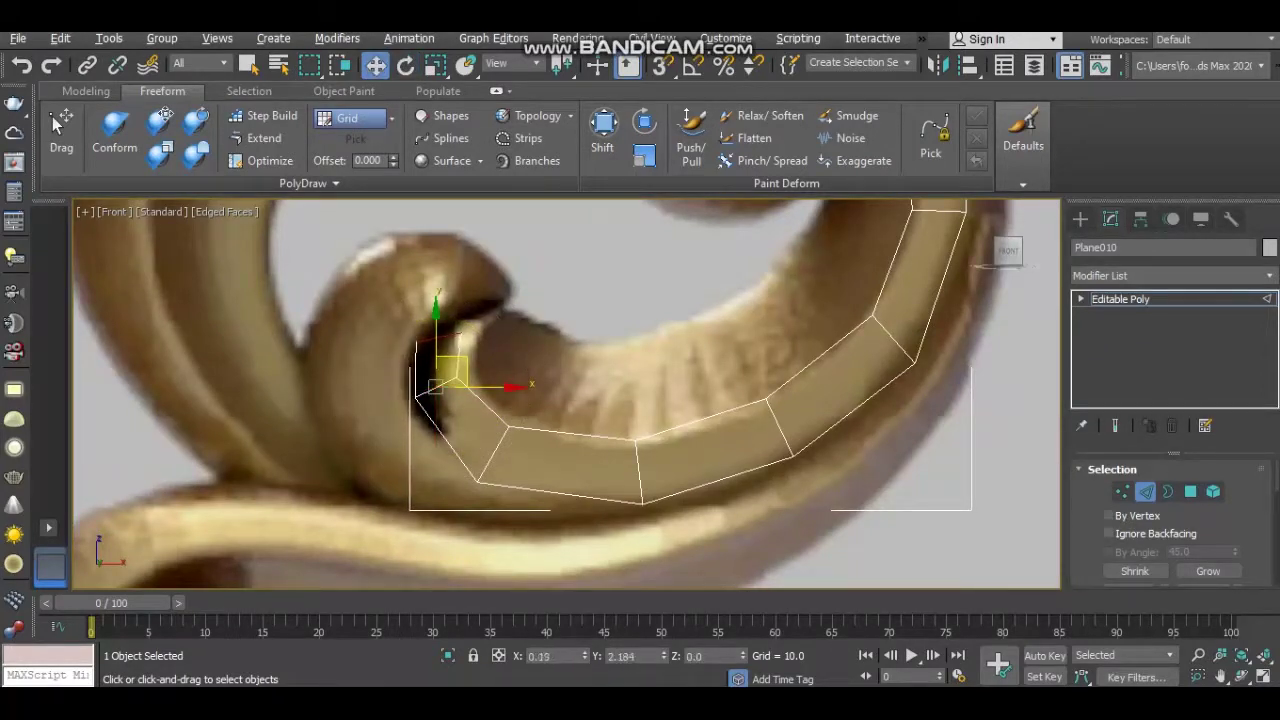
Rotate, scale and move the strip's end edge to align it with the inner curl
key("e")
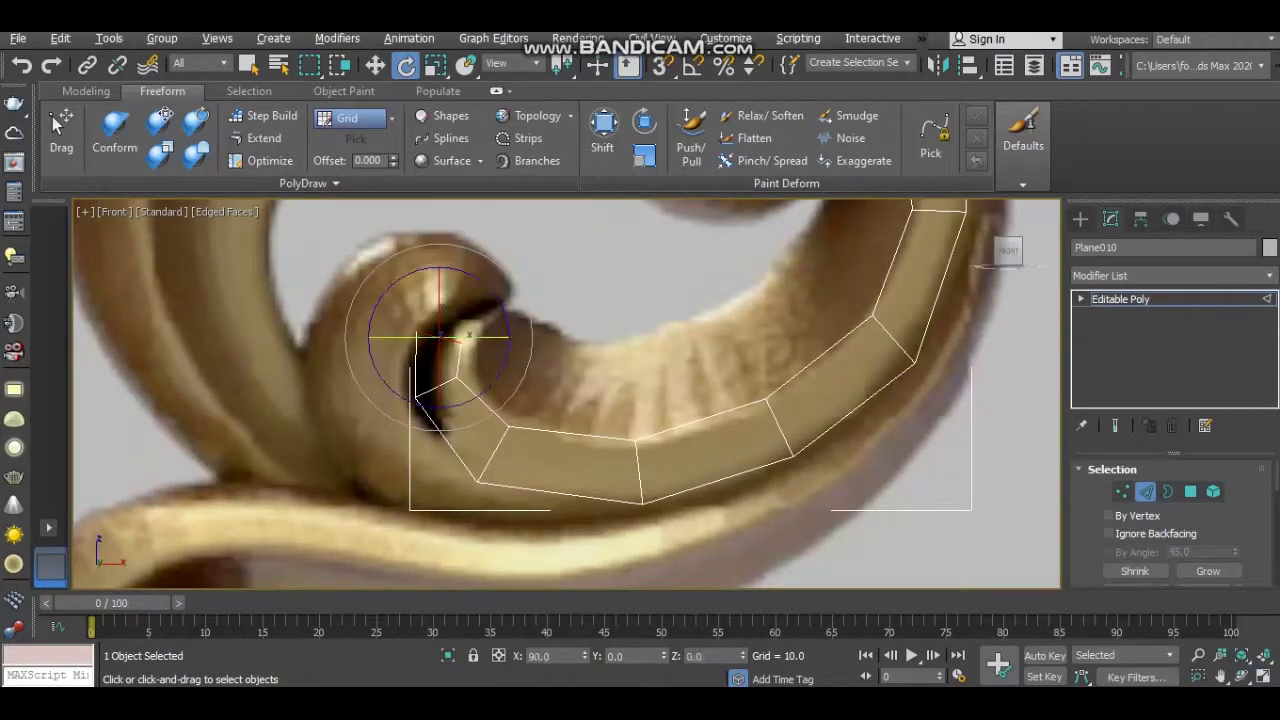
key("r")
key("w")
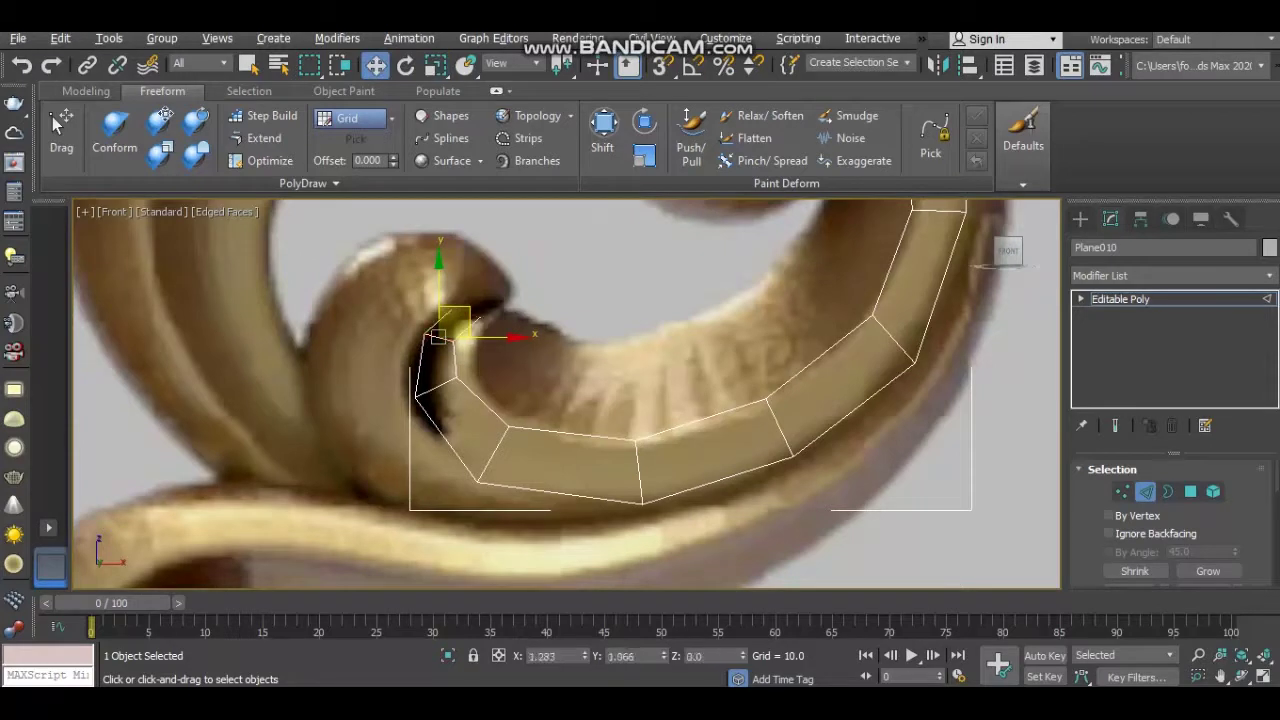
key("e")
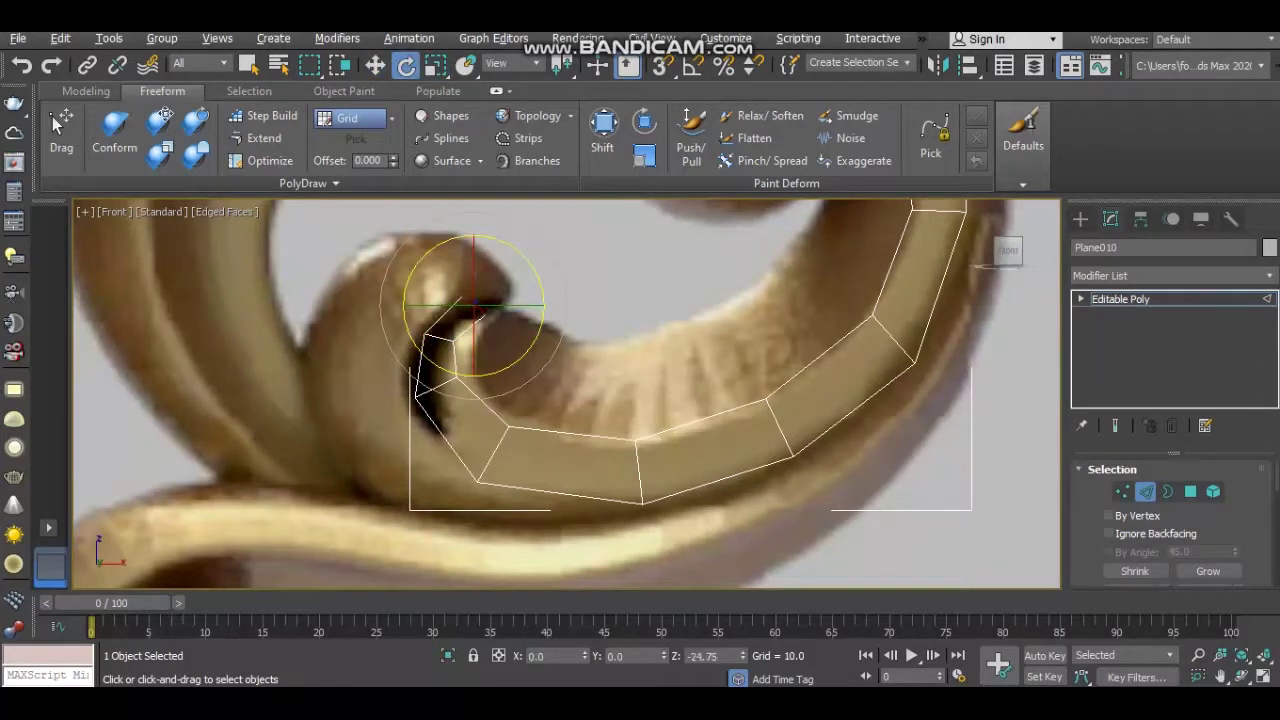
key("r")
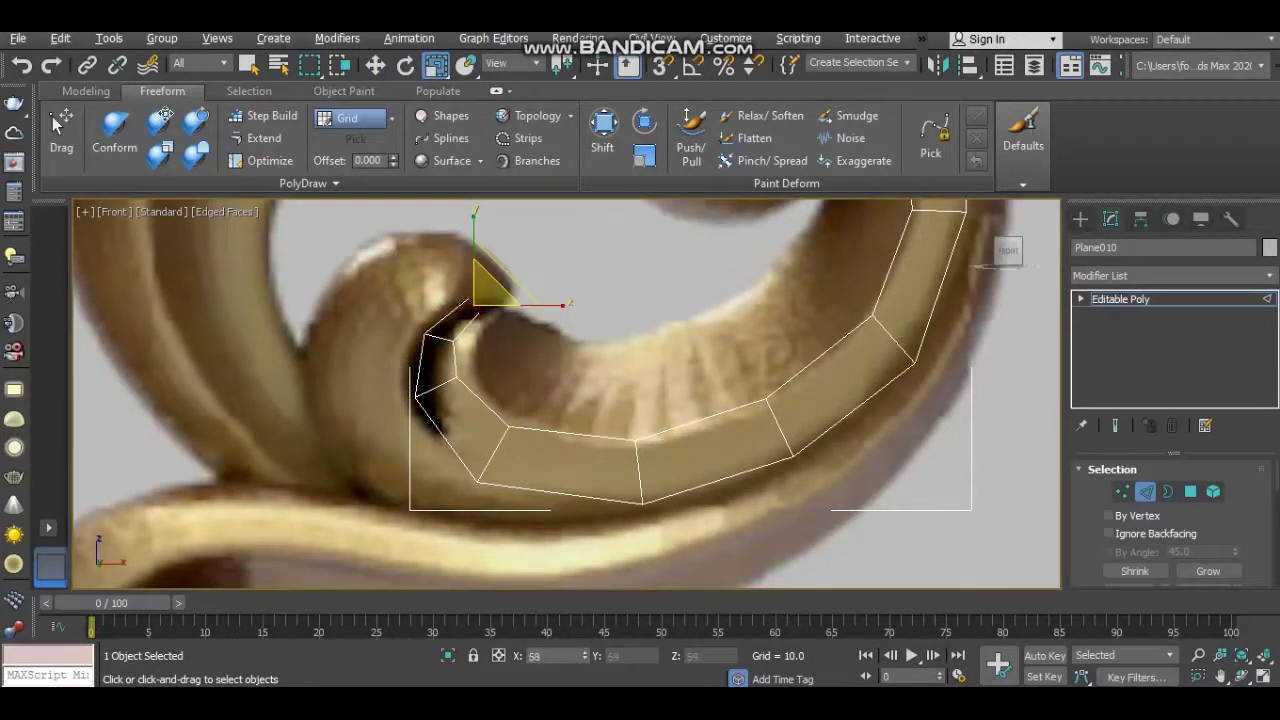
scroll(470, 360, "down", 2)
Move the strip-end corner vertex up onto the scroll's outline
scroll(470, 360, "down", 3)
scroll(575, 360, "up", 1)
scroll(575, 360, "up", 3)
scroll(575, 360, "up", 4)
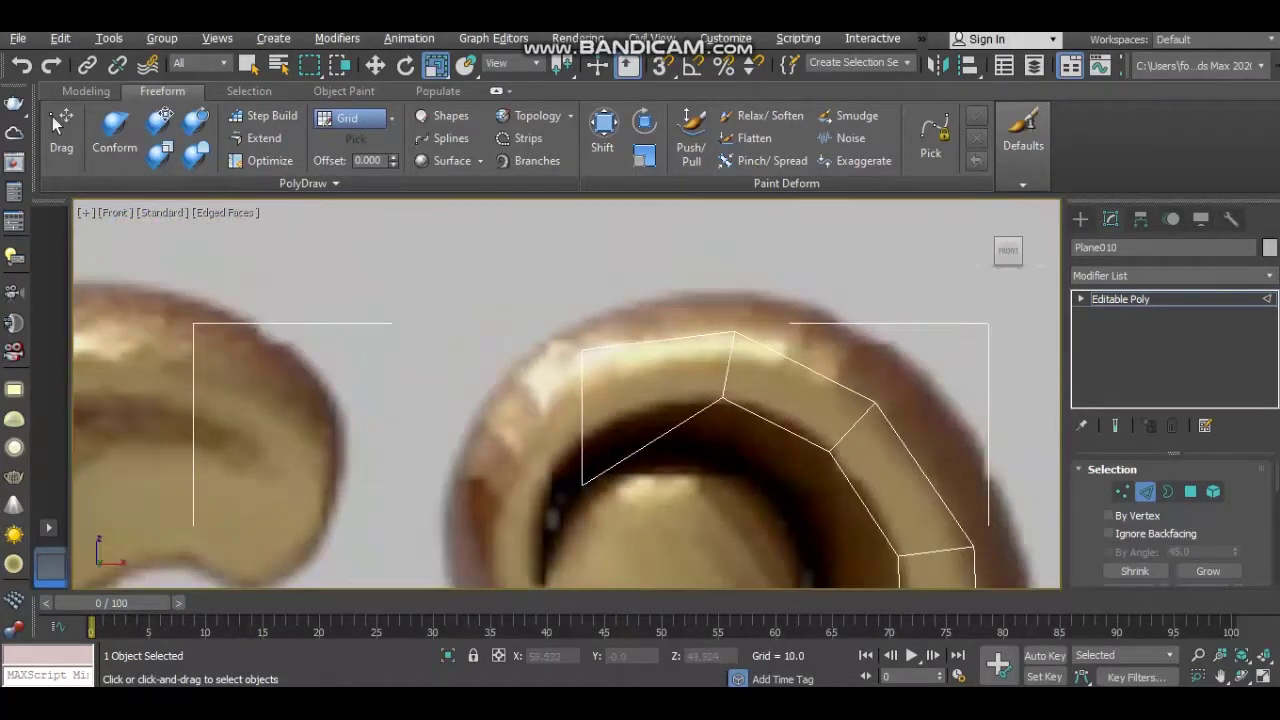
key("1")
left_click(581, 485)
key("w")
left_click_drag(581, 485, 634, 419)
Pull a new polygon from the strip's left end edge and fit its vertex to the inner curve
key("2")
left_click(609, 382)
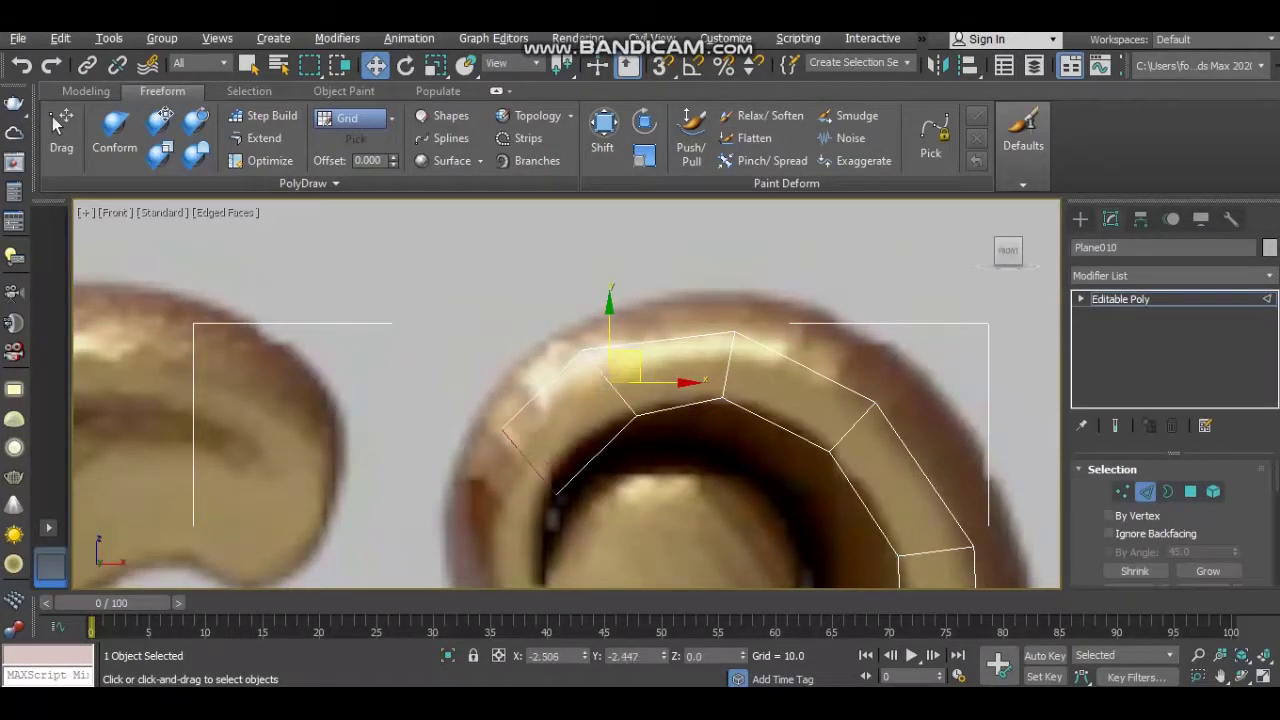
middle_click_drag(566, 400, 588, 300)
key("1")
left_click_drag(538, 312, 529, 361)
Select the lower vertices at the strip's end near the spiral's inner end
key("2")
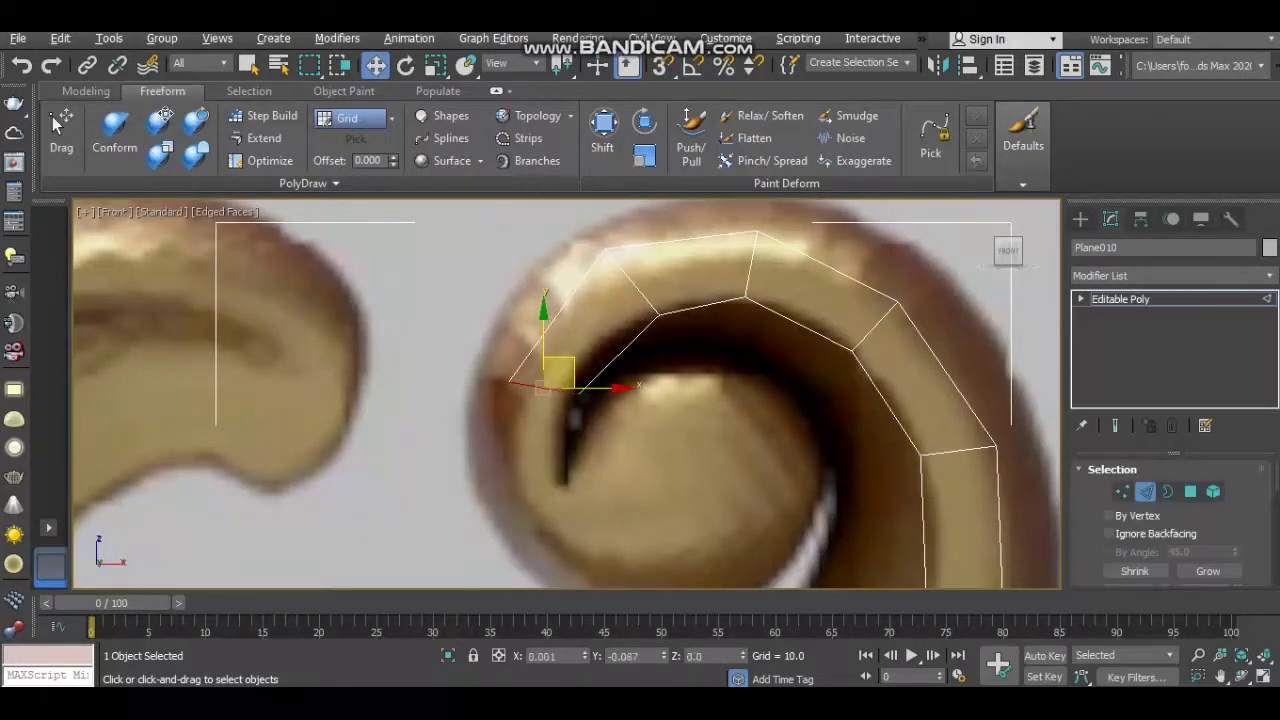
key("1")
left_click(505, 452)
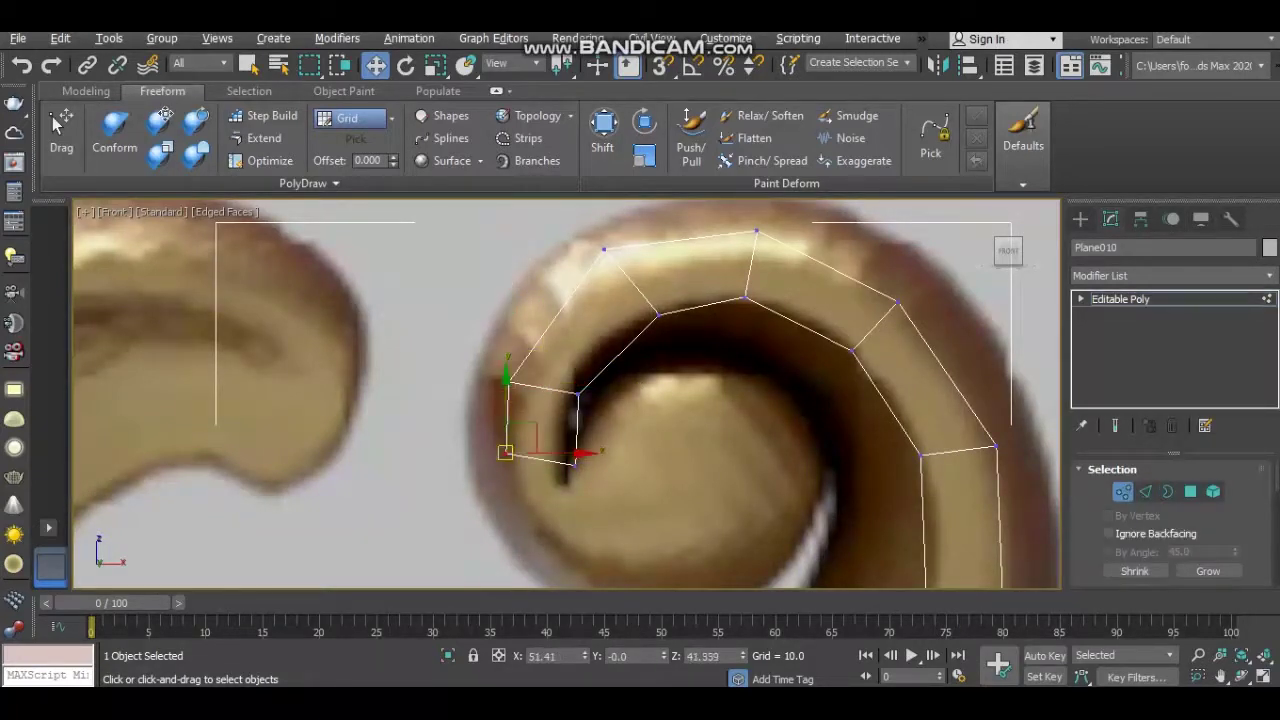
middle_click_drag(640, 400, 576, 331)
key("2")
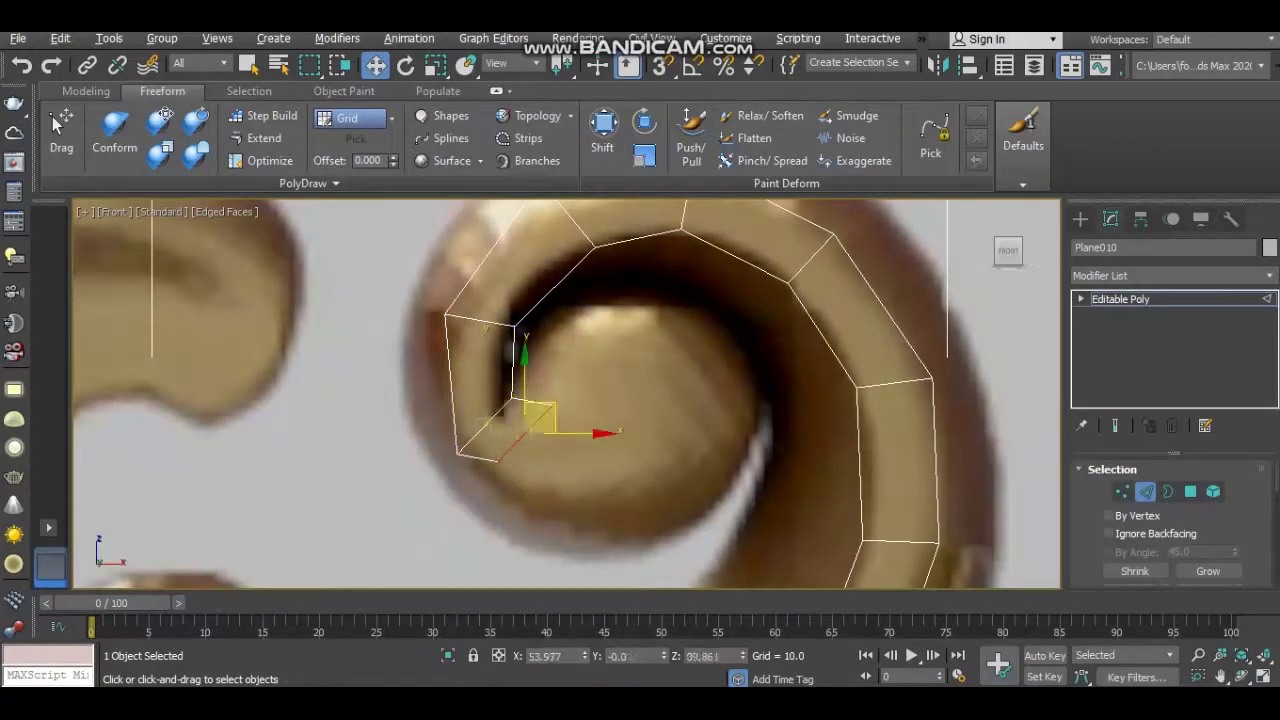
key("1")
left_click(550, 405)
left_click(494, 461)
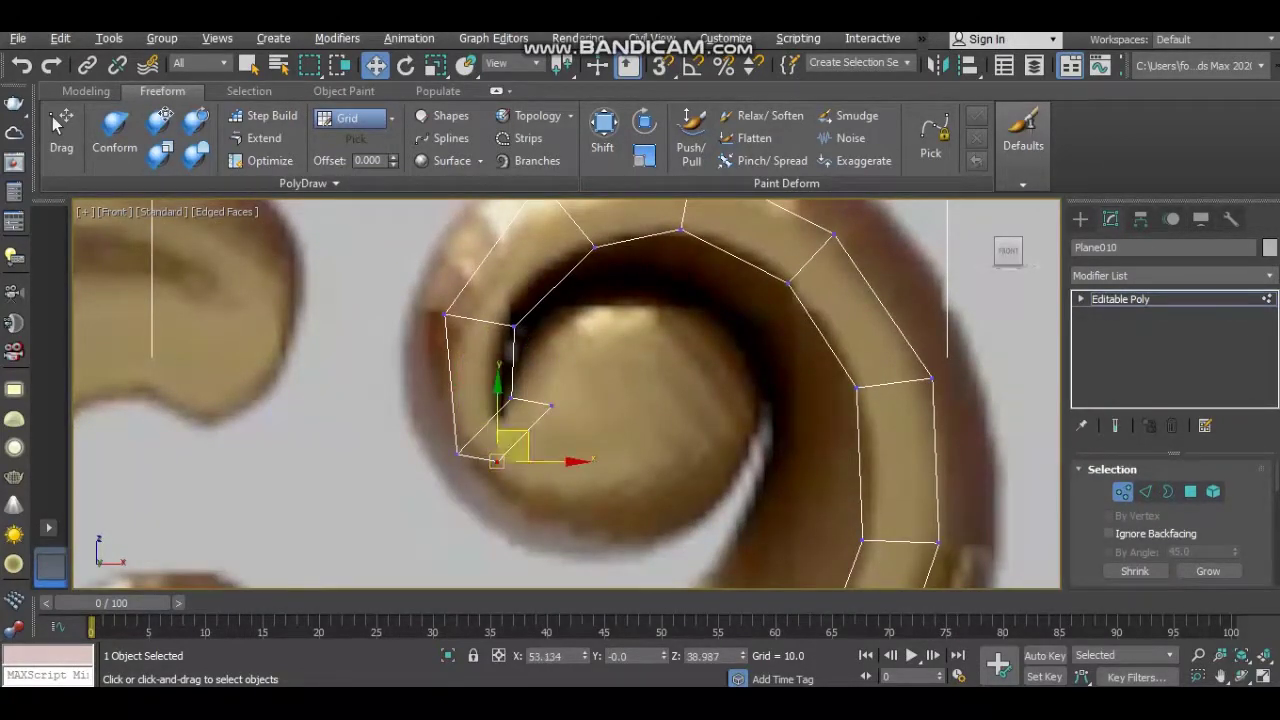
Move a centre-polygon vertex up toward the top of the spiral's centre
key("2")
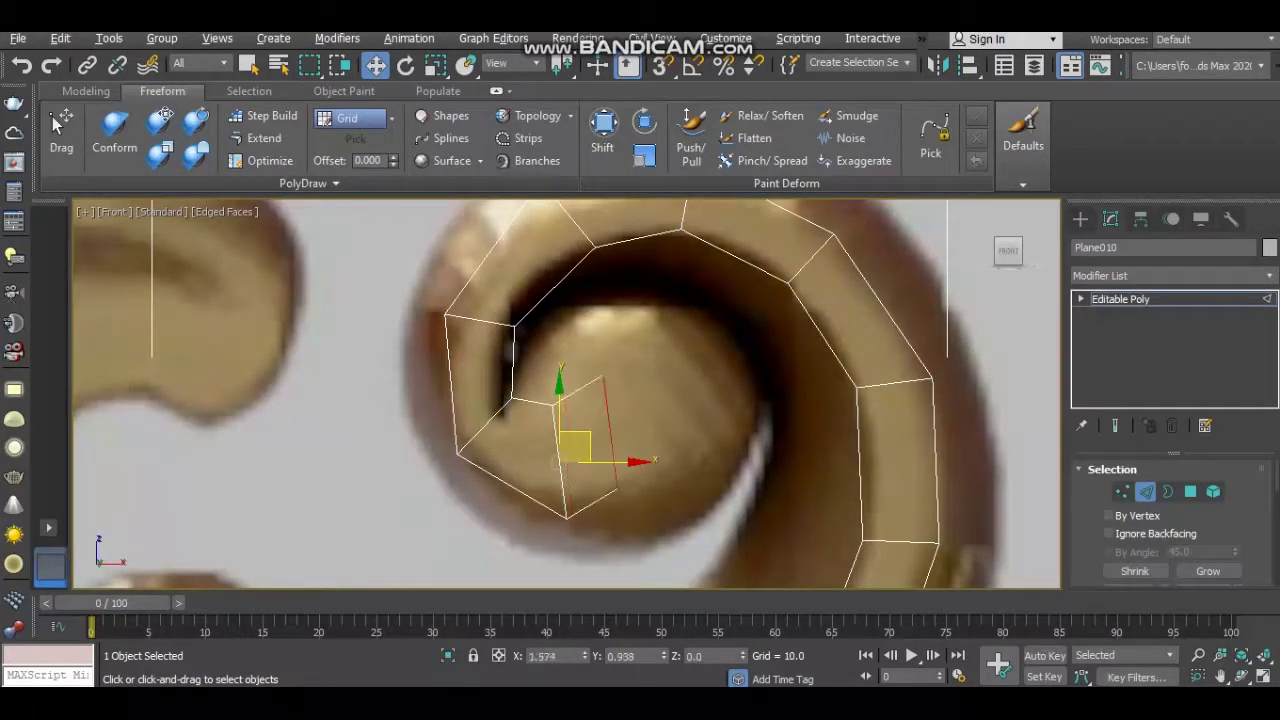
key("1")
left_click(566, 517)
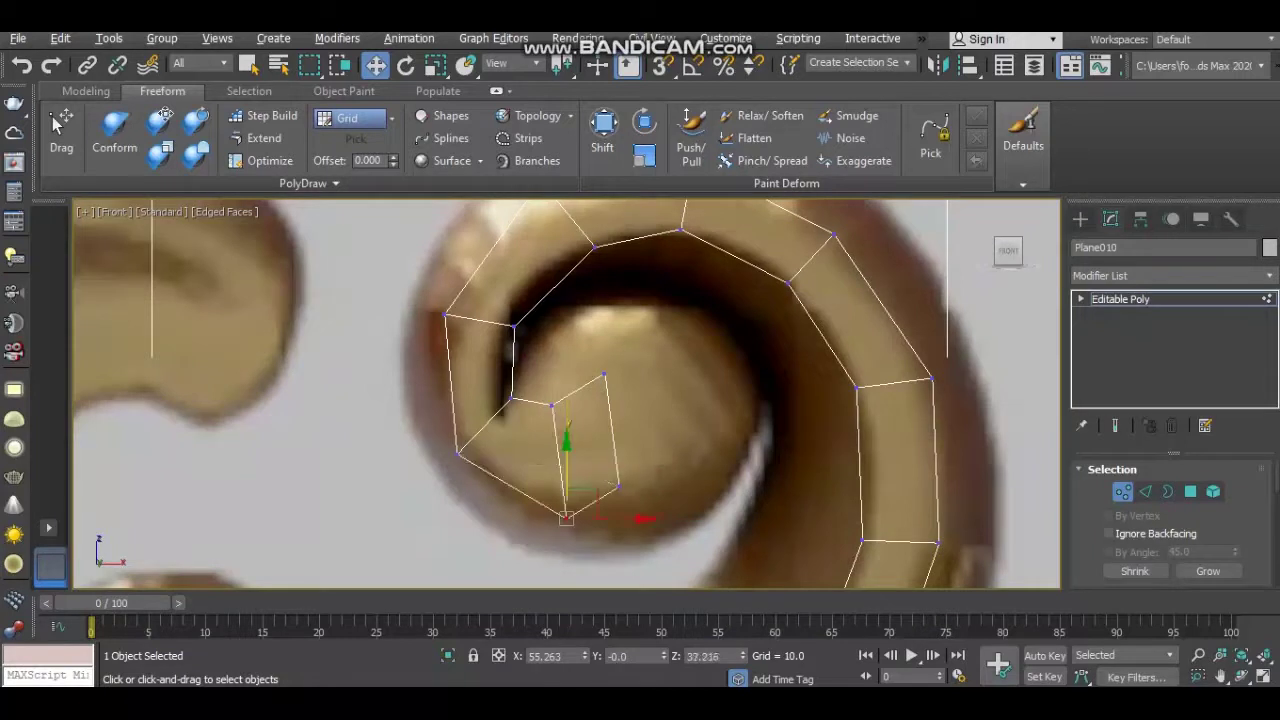
left_click(551, 405)
left_click_drag(552, 350, 618, 417)
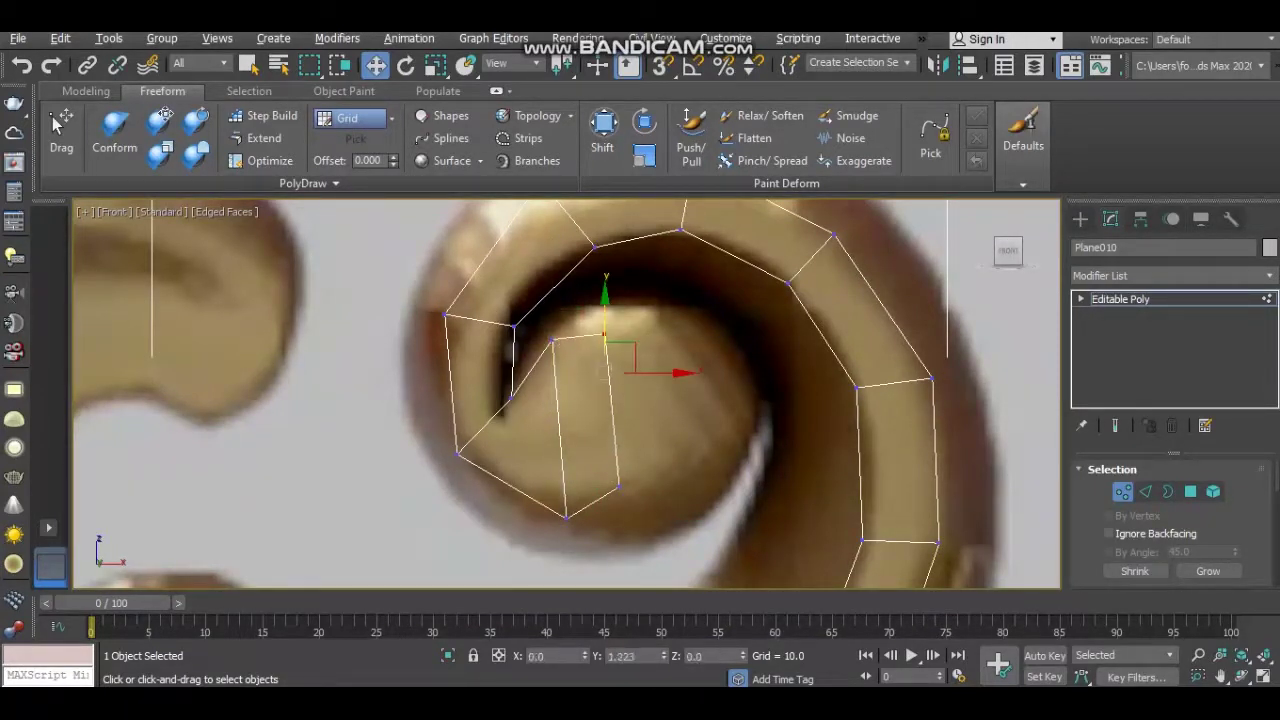
left_click(619, 487)
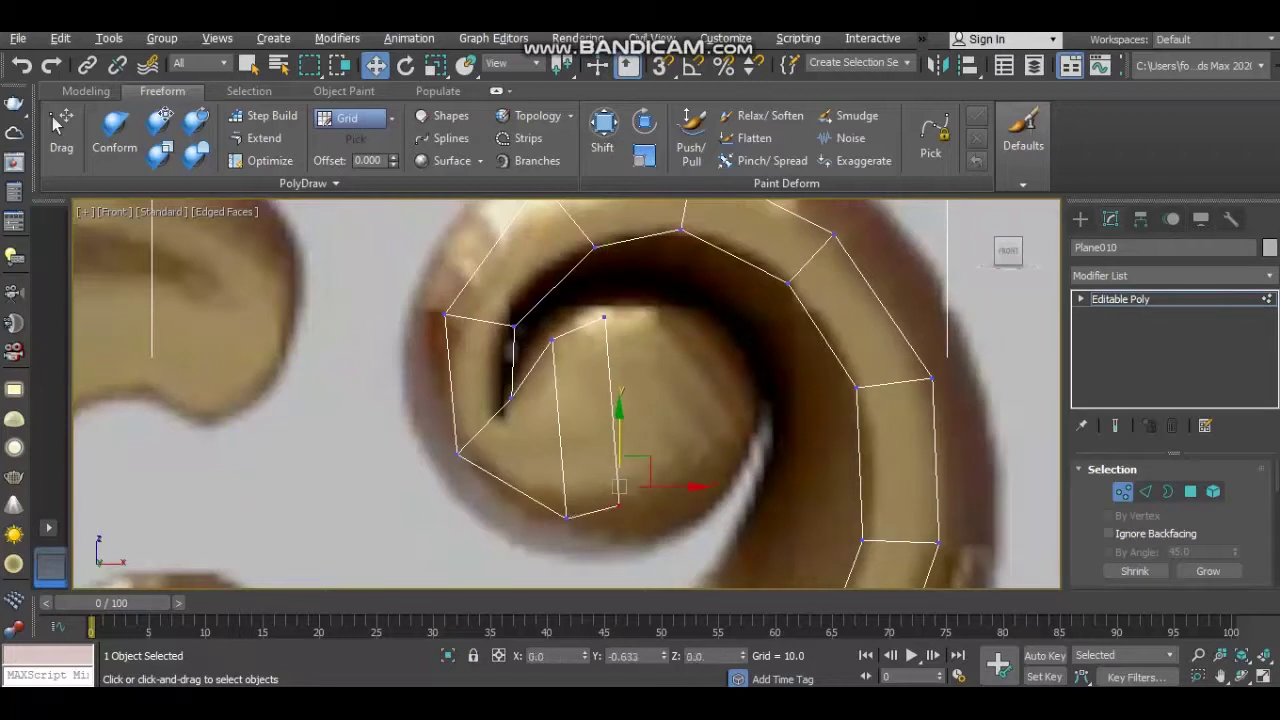
Extend a new polygon rightward across the spiral's centre
key("2")
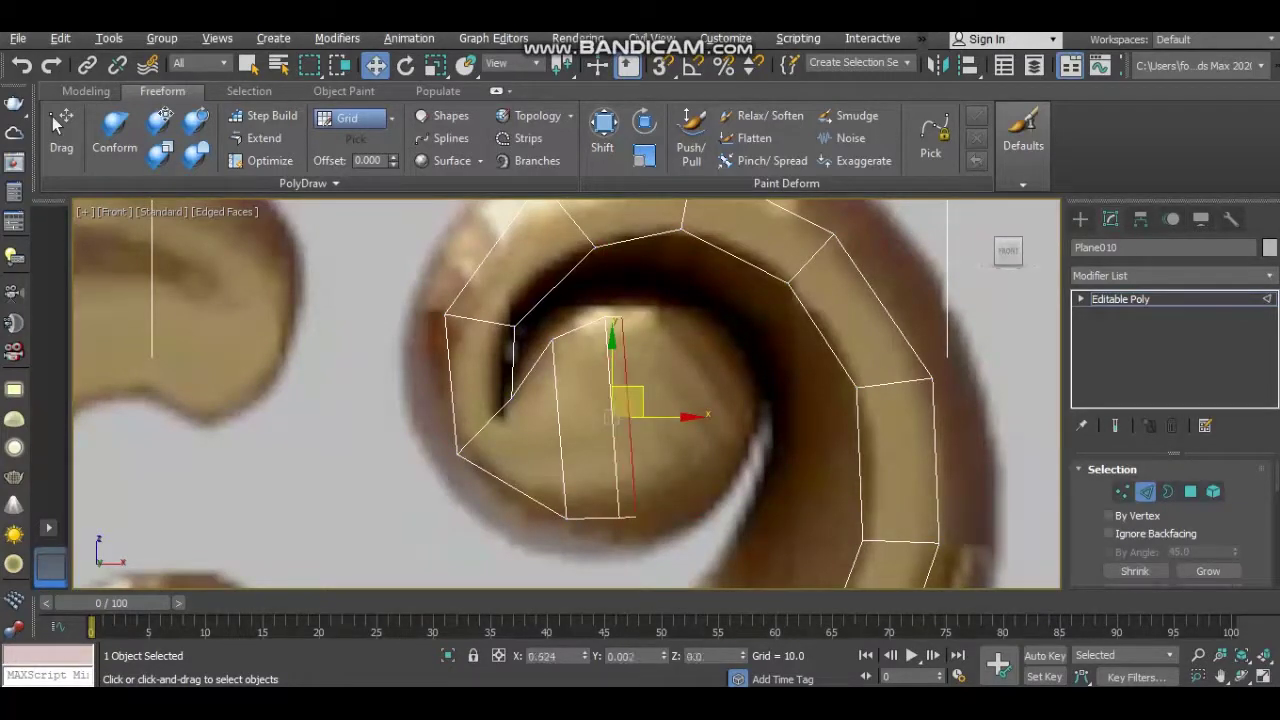
key("e")
key("r")
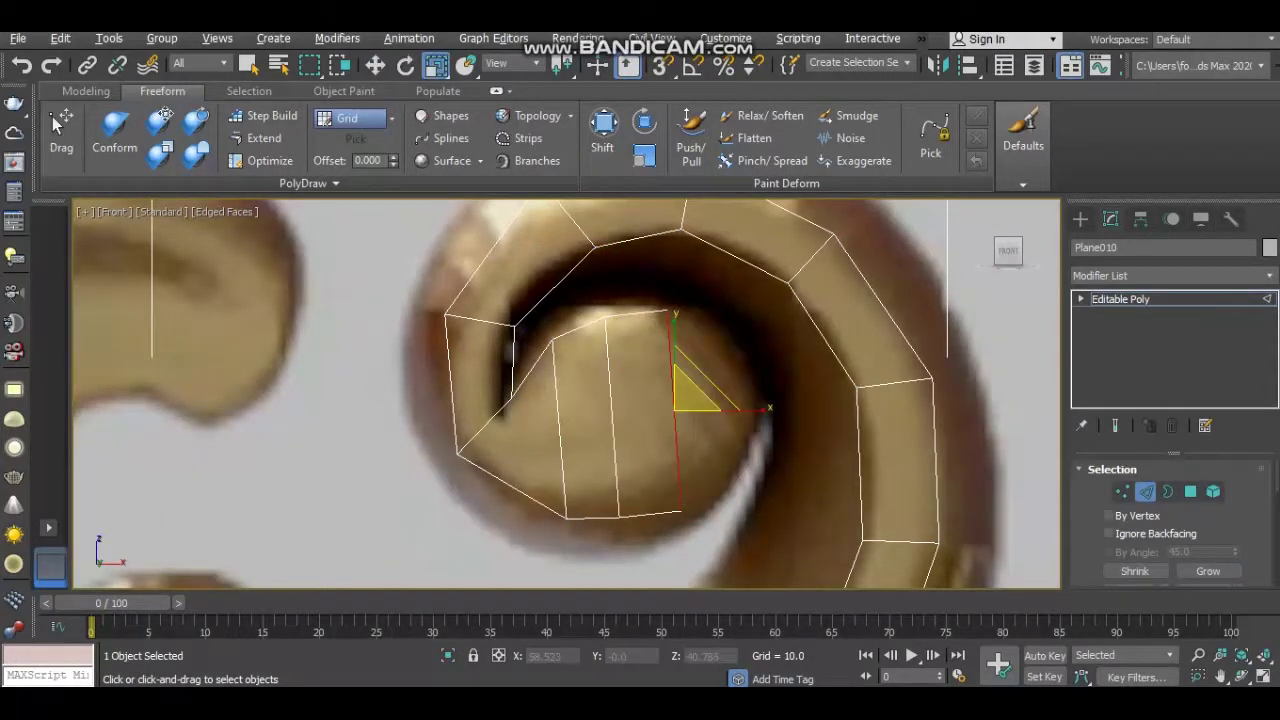
key("w")
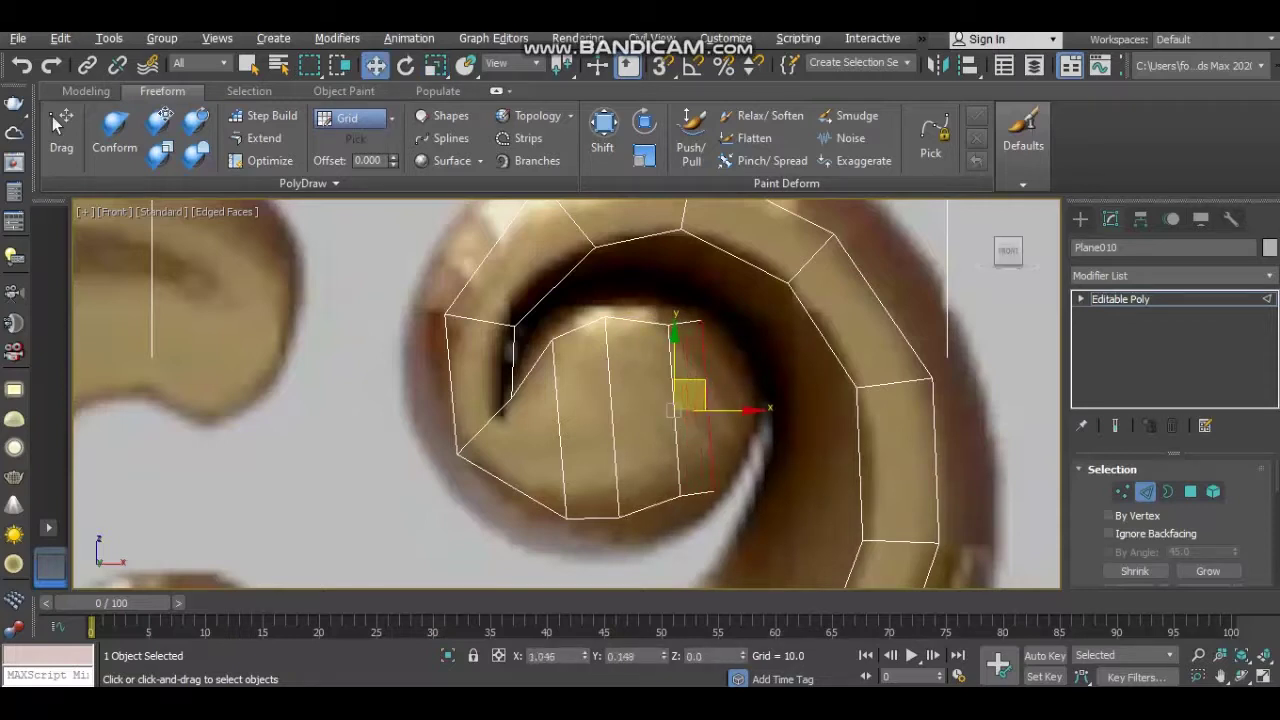
left_click_drag(690, 400, 736, 400, "shift")
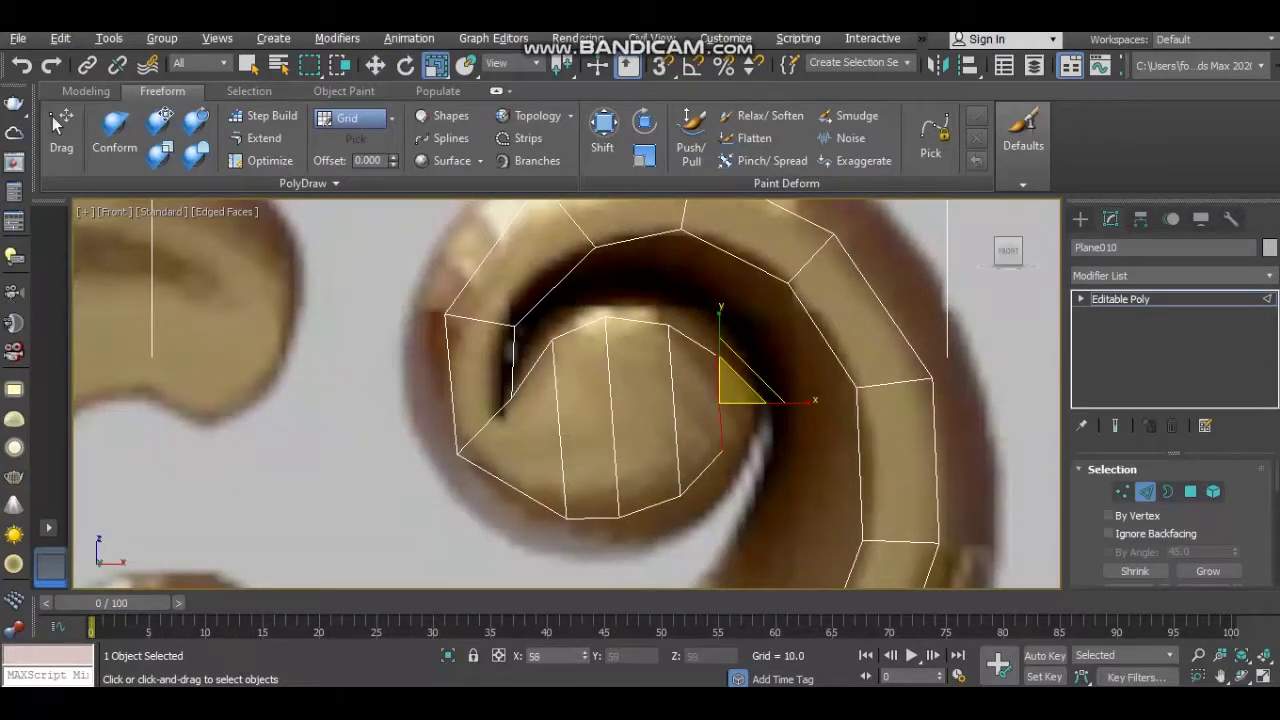
Adjust a vertex on the centre polygons' lower rim and return to the four-view layout
key("1")
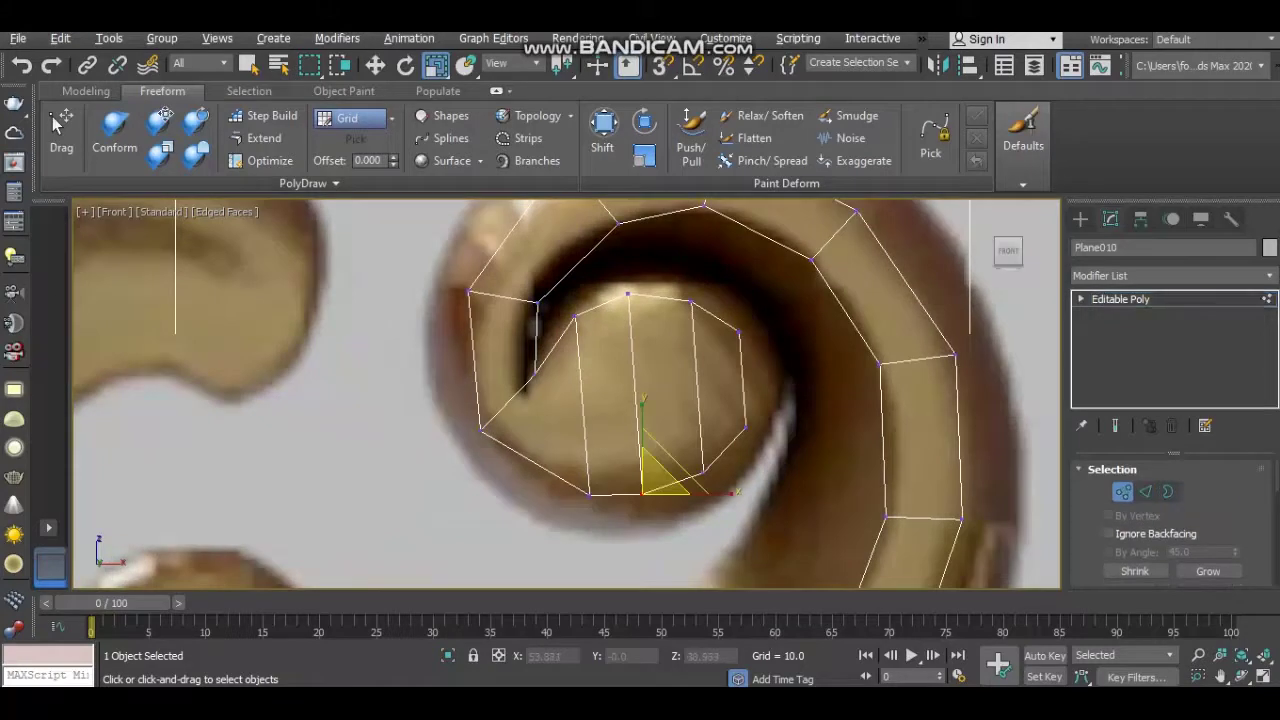
left_click(535, 372)
key("w")
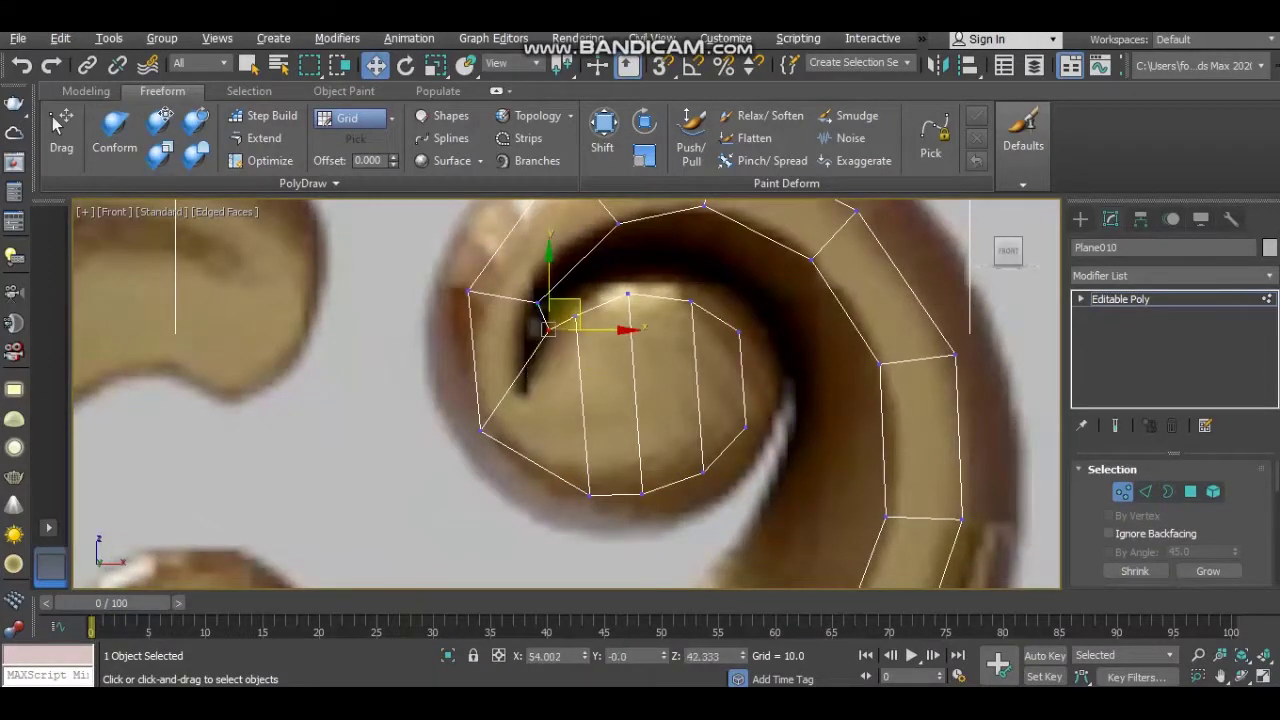
scroll(176, 296, "down", 3)
key("2")
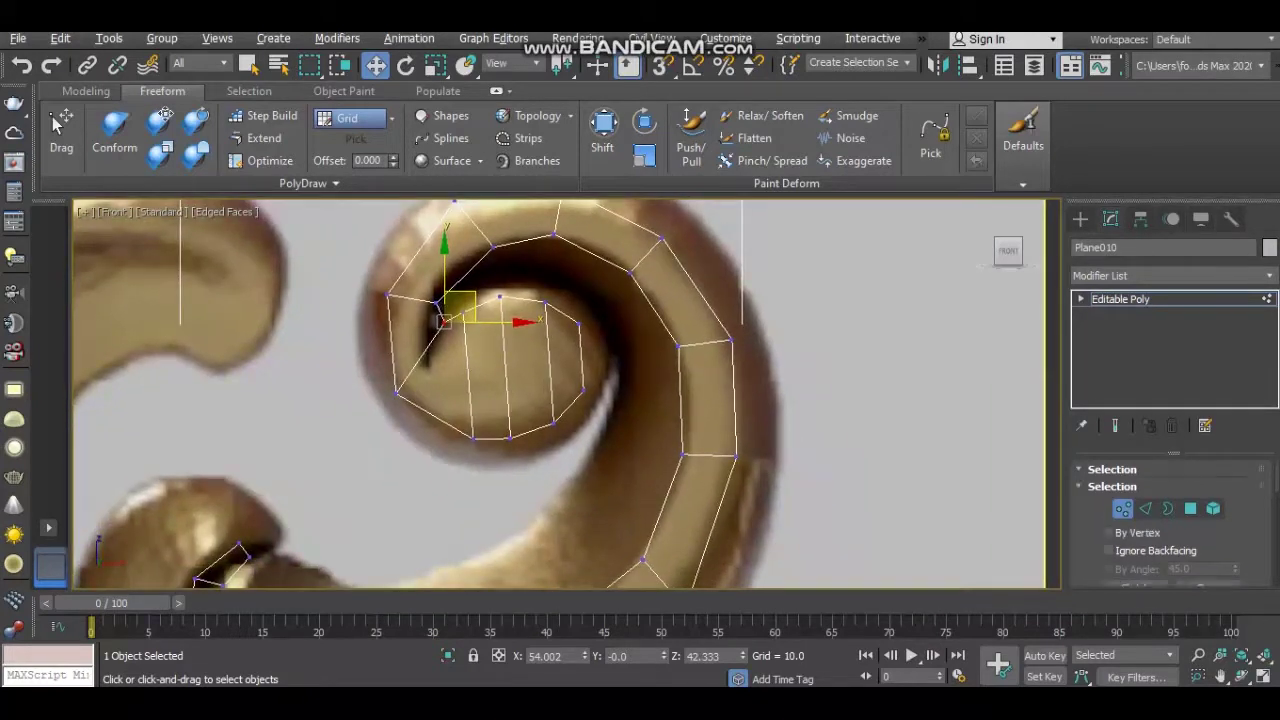
scroll(560, 395, "down", 2)
scroll(307, 472, "up", 2)
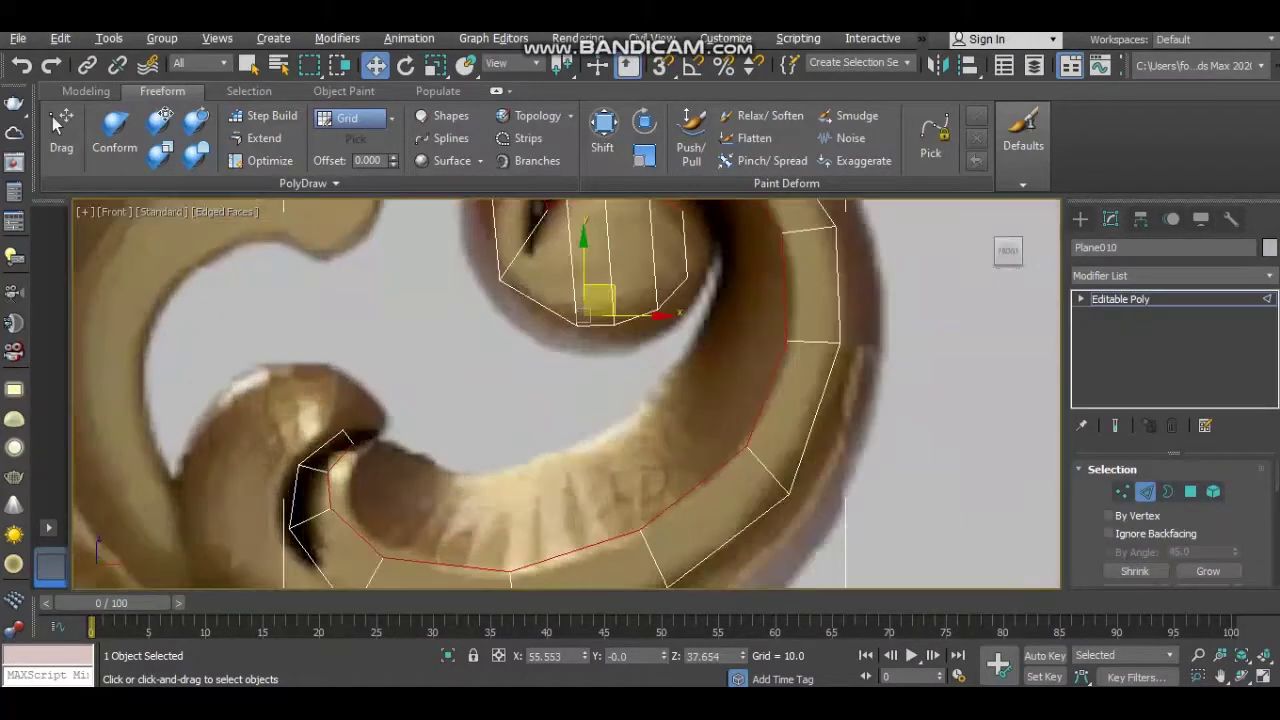
middle_click_drag(560, 395, 560, 445)
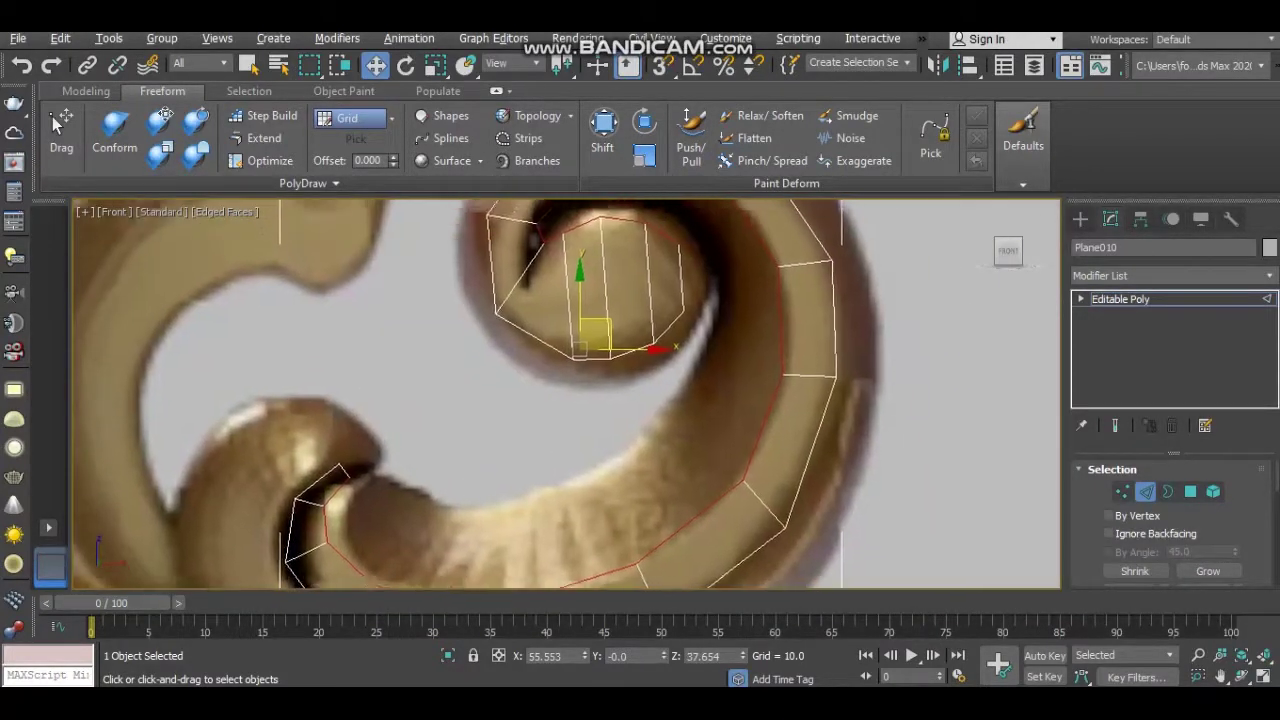
middle_click_drag(560, 395, 540, 475)
key("r")
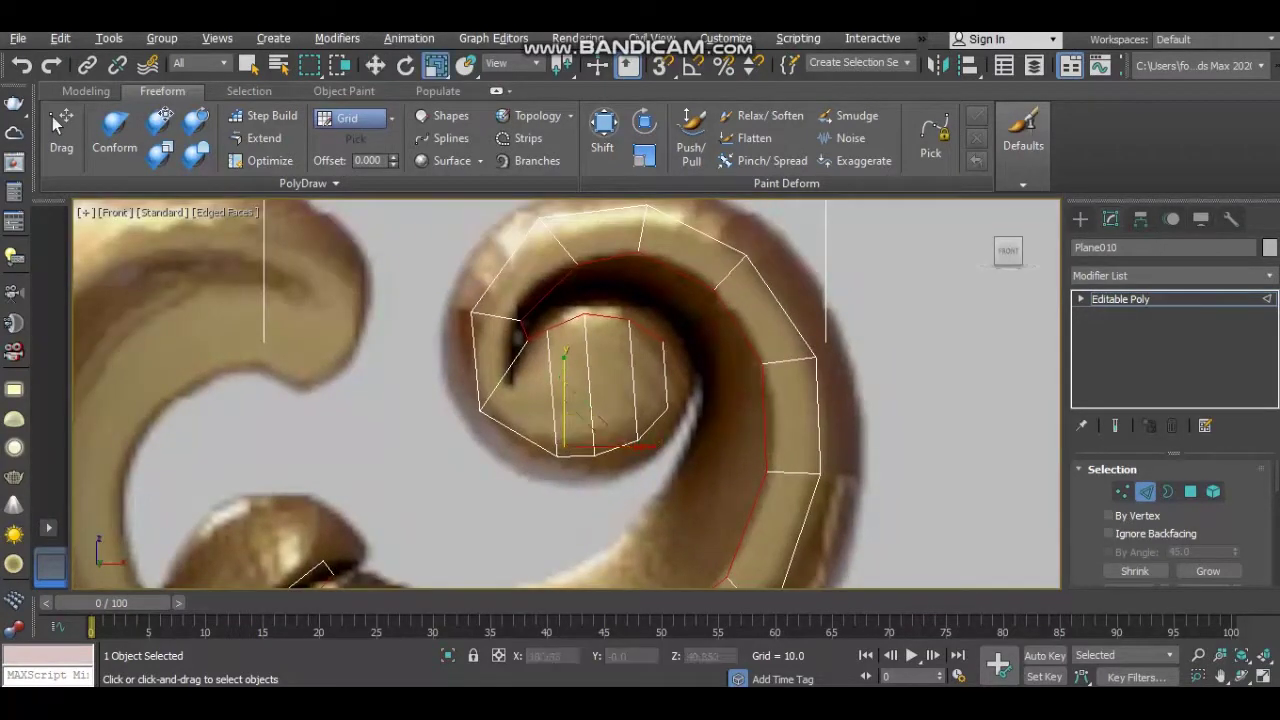
key("alt+w")
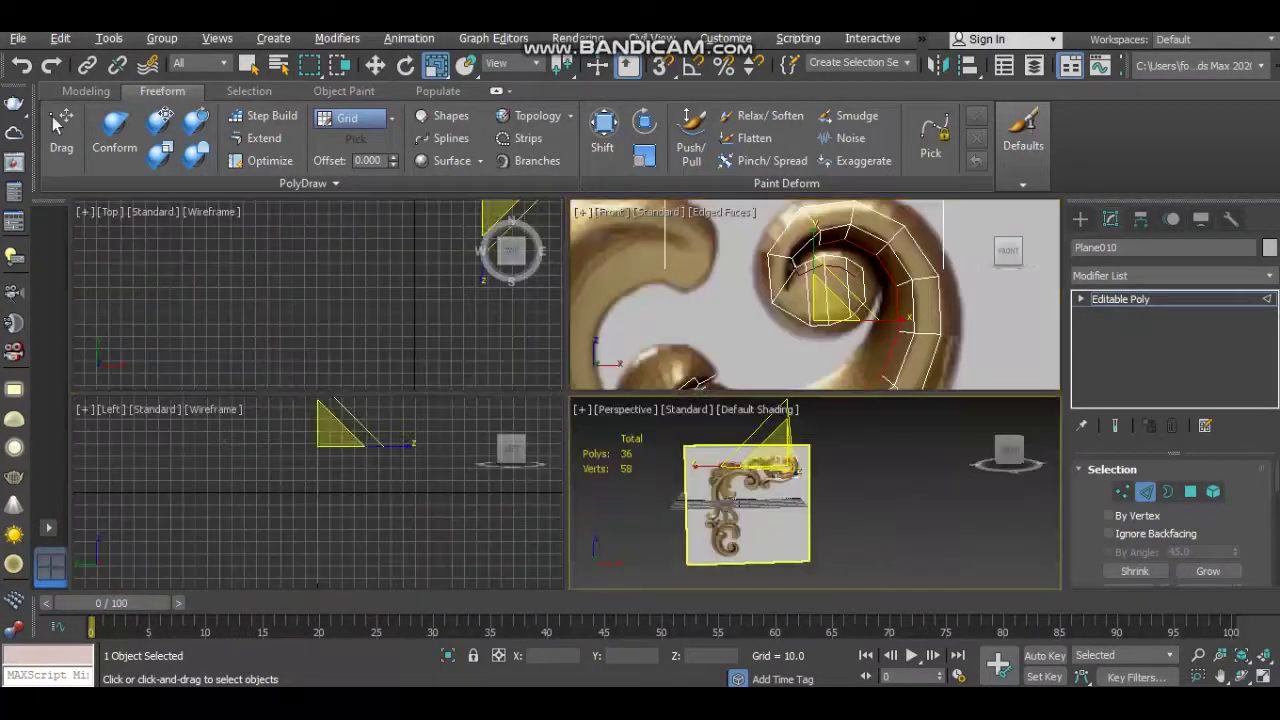
key("alt+w")
middle_click_drag(400, 420, 470, 420, "alt")
key("z")
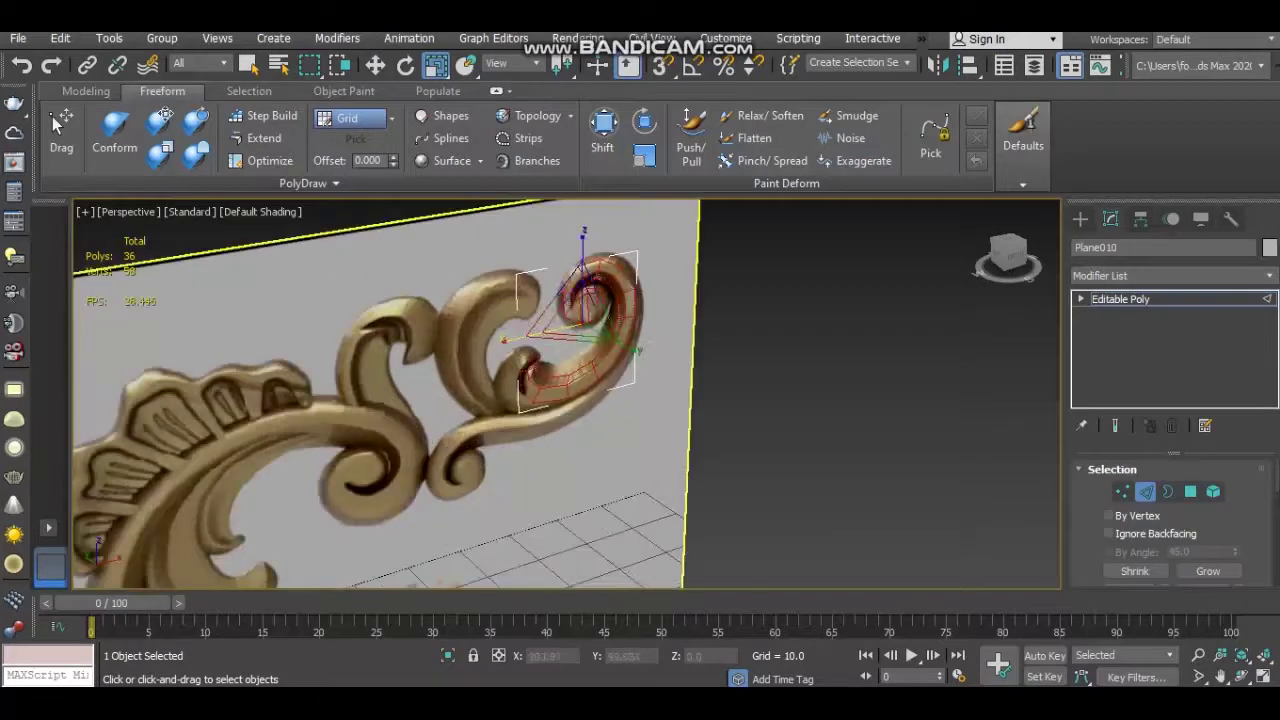
key("w")
key("ctrl+z")
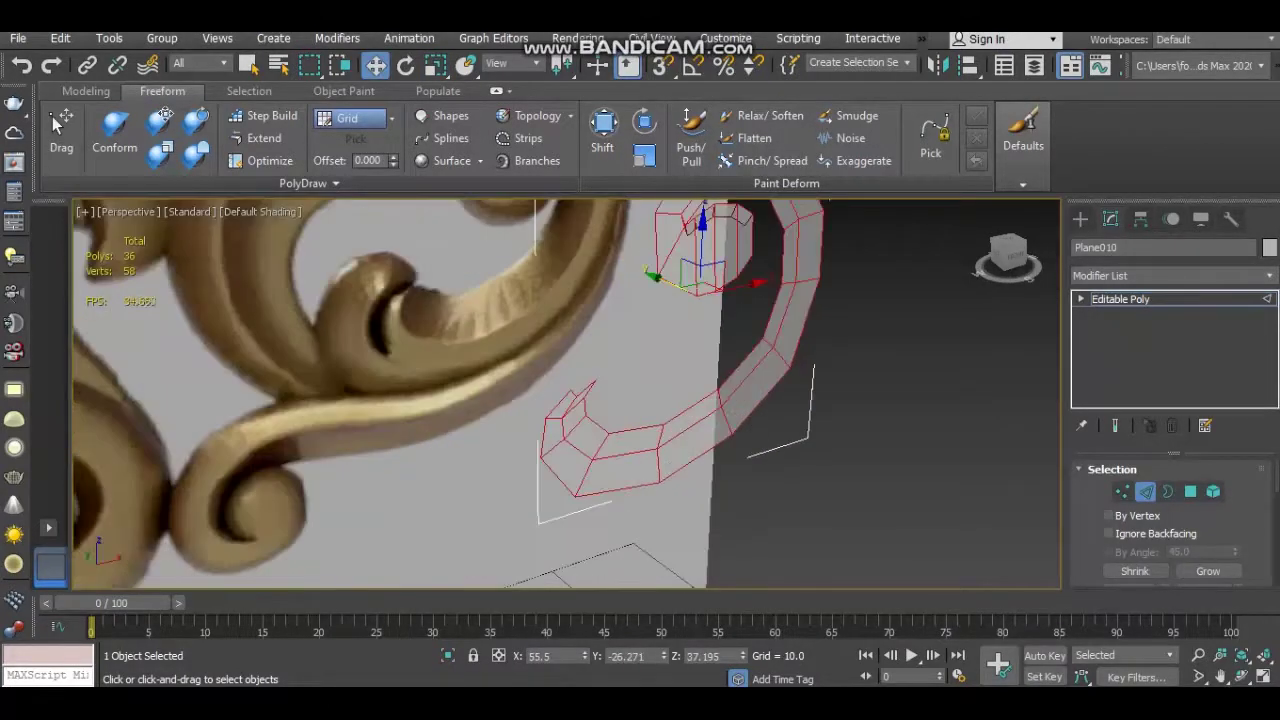
key("ctrl+z")
key("ctrl+y")
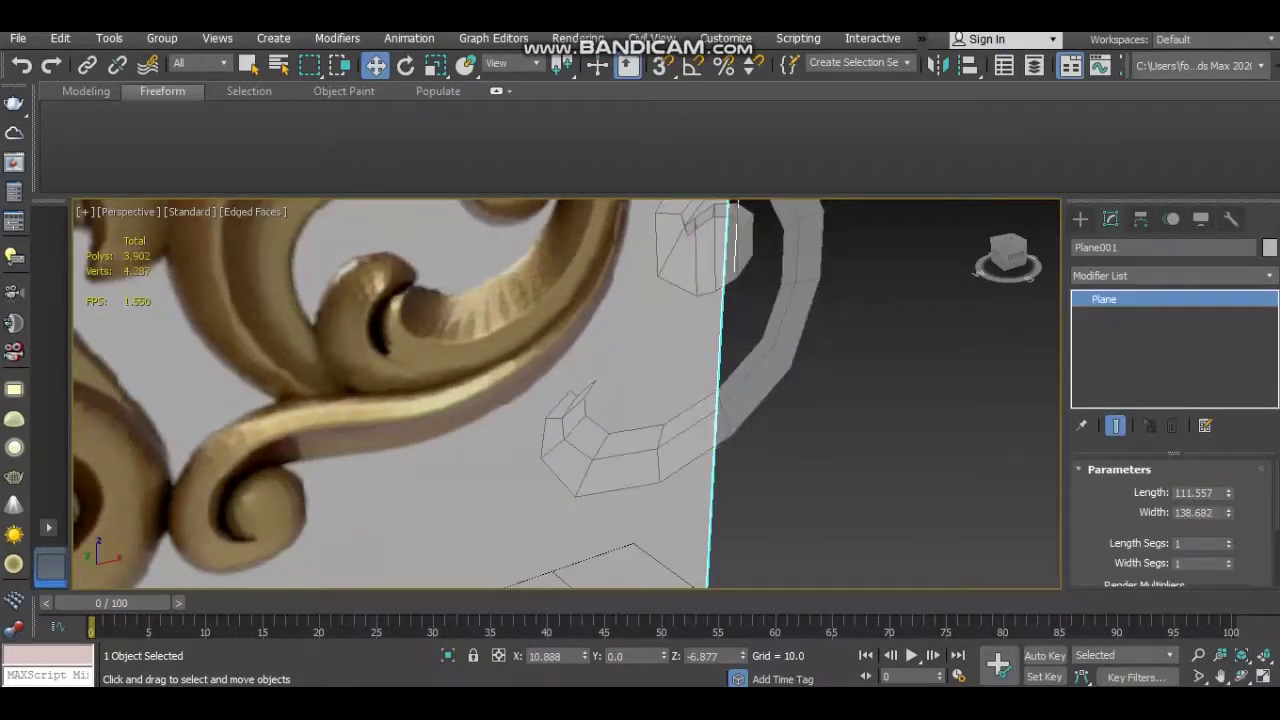
key("ctrl+y")
key("1")
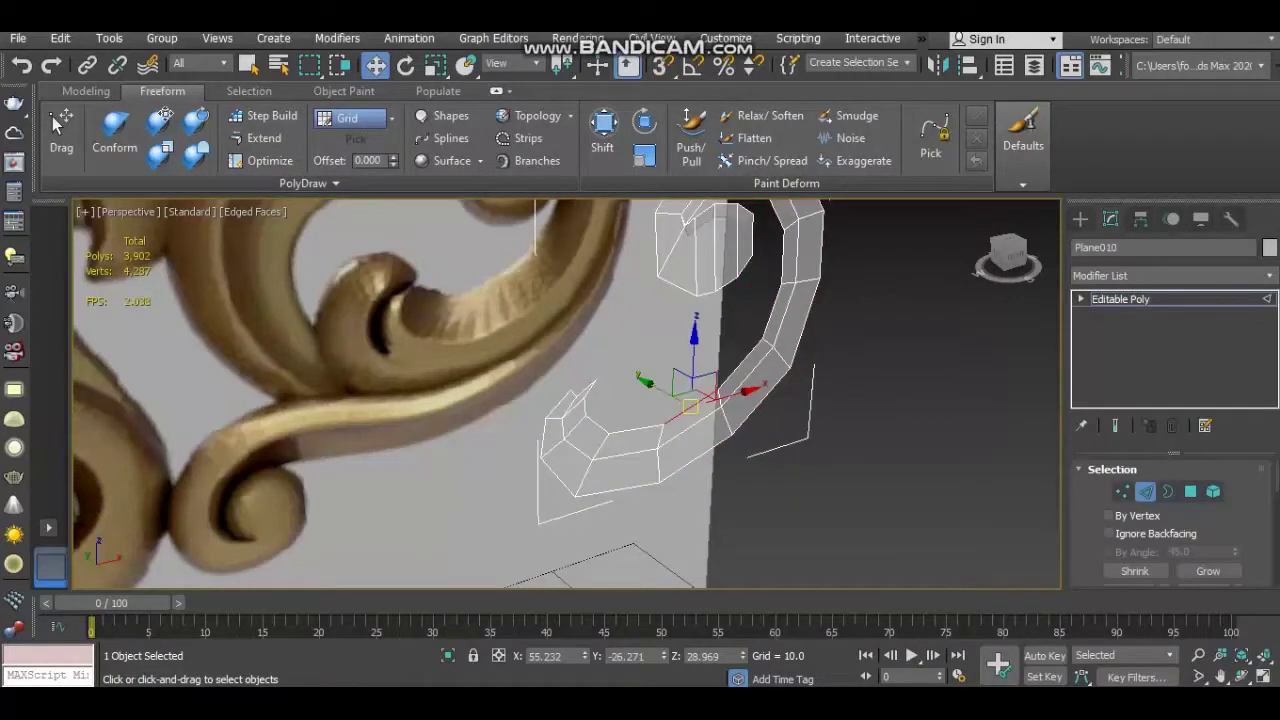
key("2")
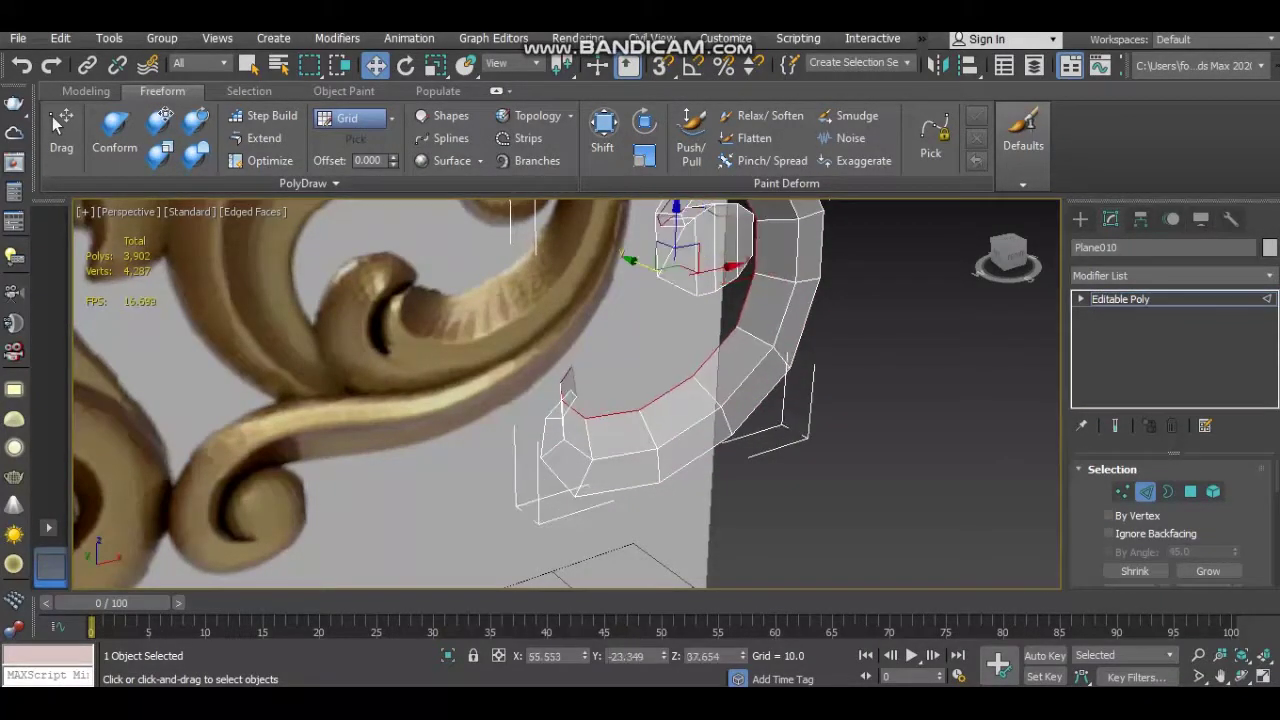
key("alt+w")
key("alt+w")
key("z")
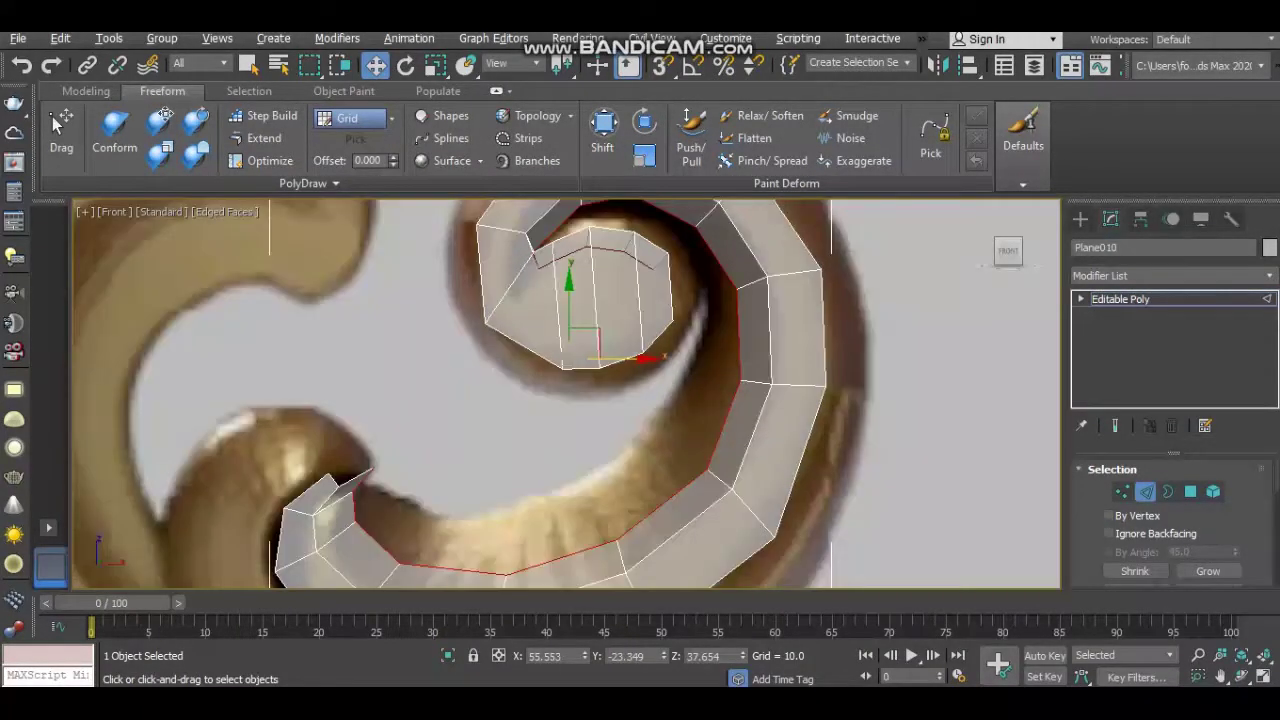
Pull a lower-strip vertex onto the scroll's edge
key("r")
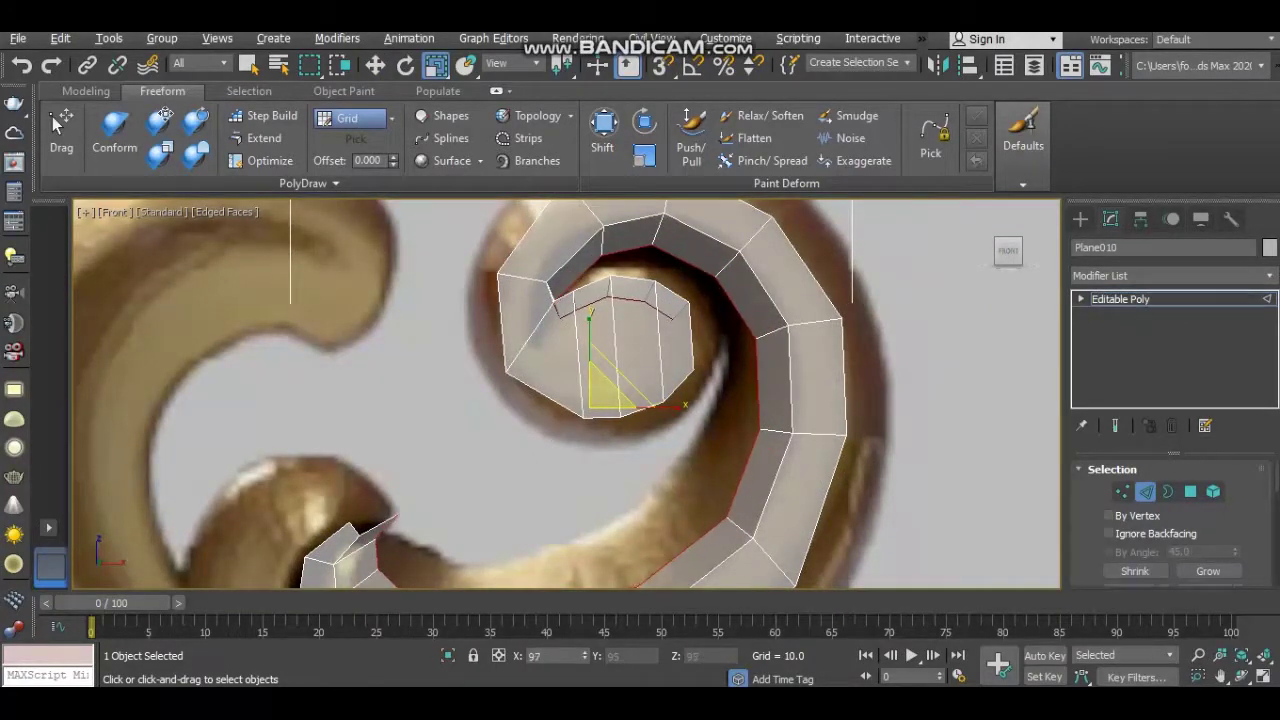
middle_click_drag(600, 400, 590, 300)
key("1")
key("w")
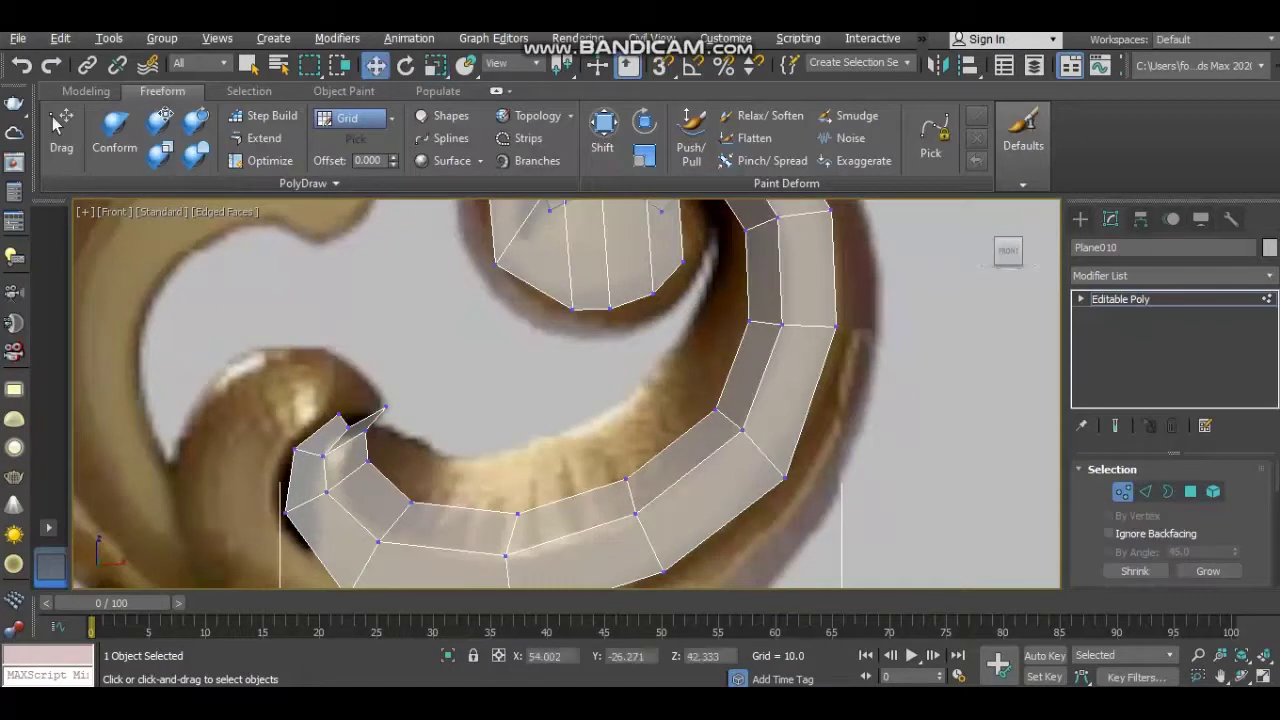
left_click(517, 458)
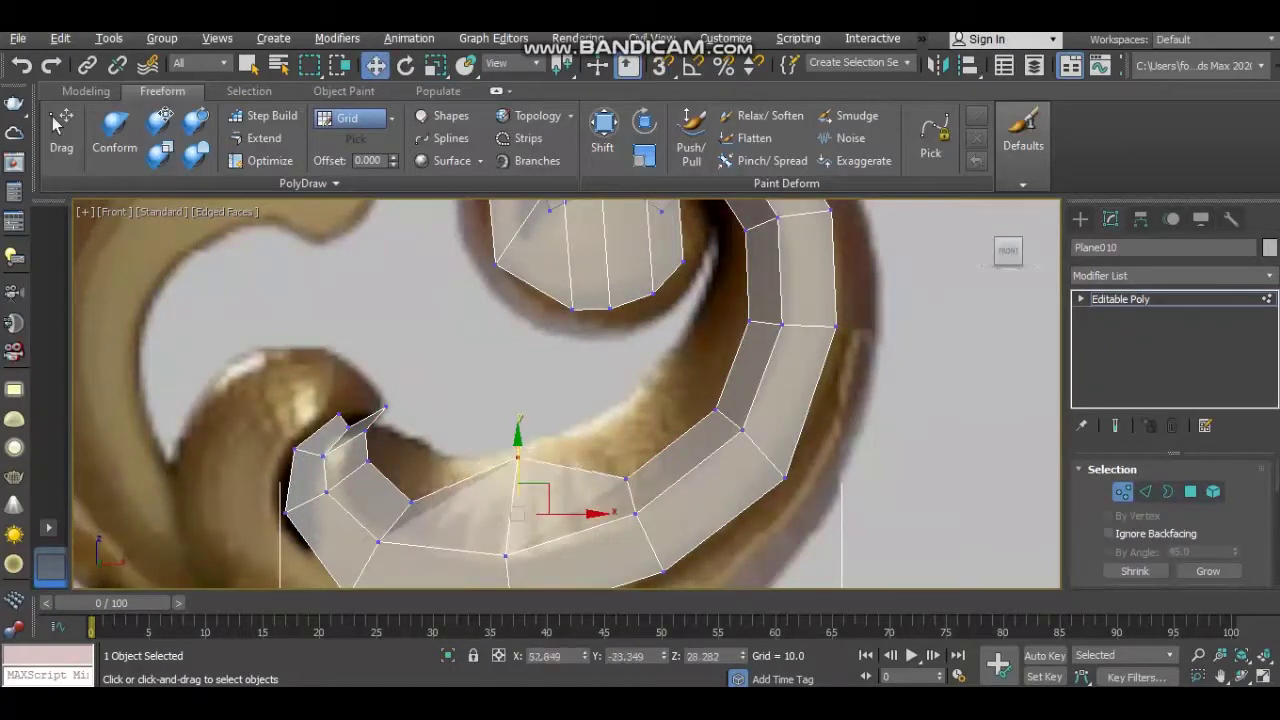
left_click_drag(625, 480, 583, 427)
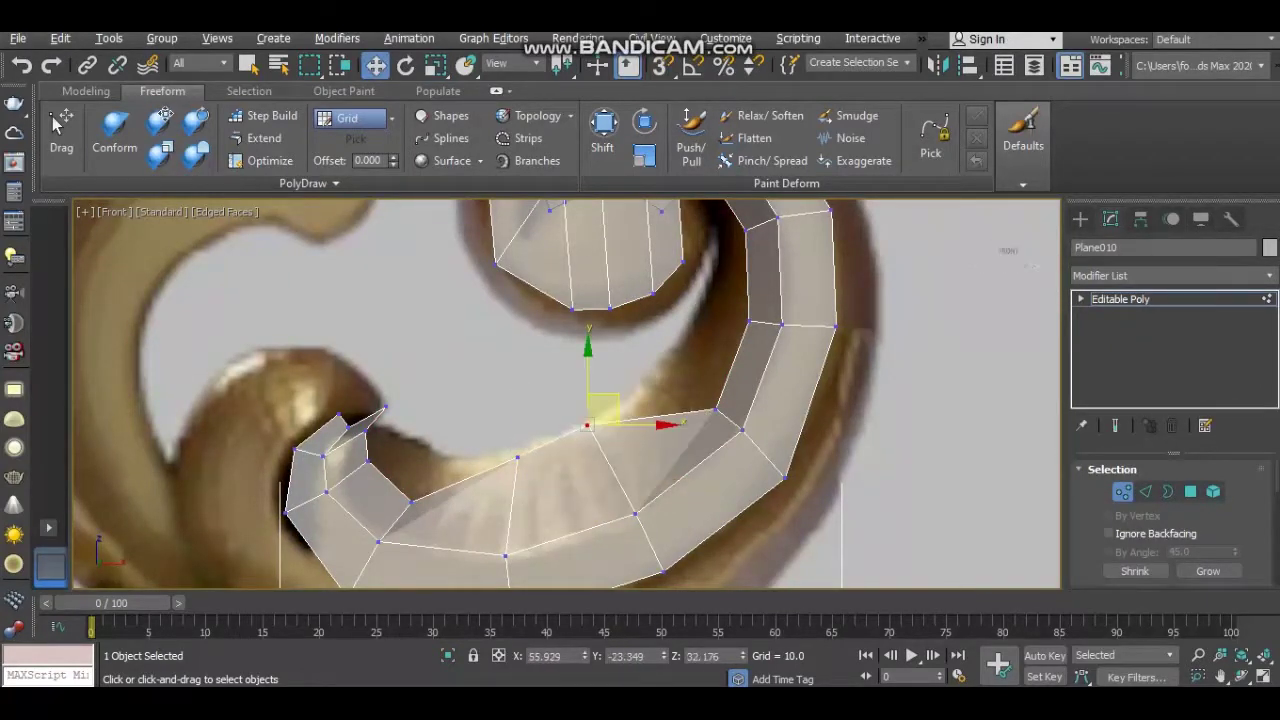
Move more lower-strip vertices onto the contour and fit the right-side vertices to the scroll edge
middle_click_drag(600, 400, 594, 465)
left_click_drag(577, 491, 649, 440)
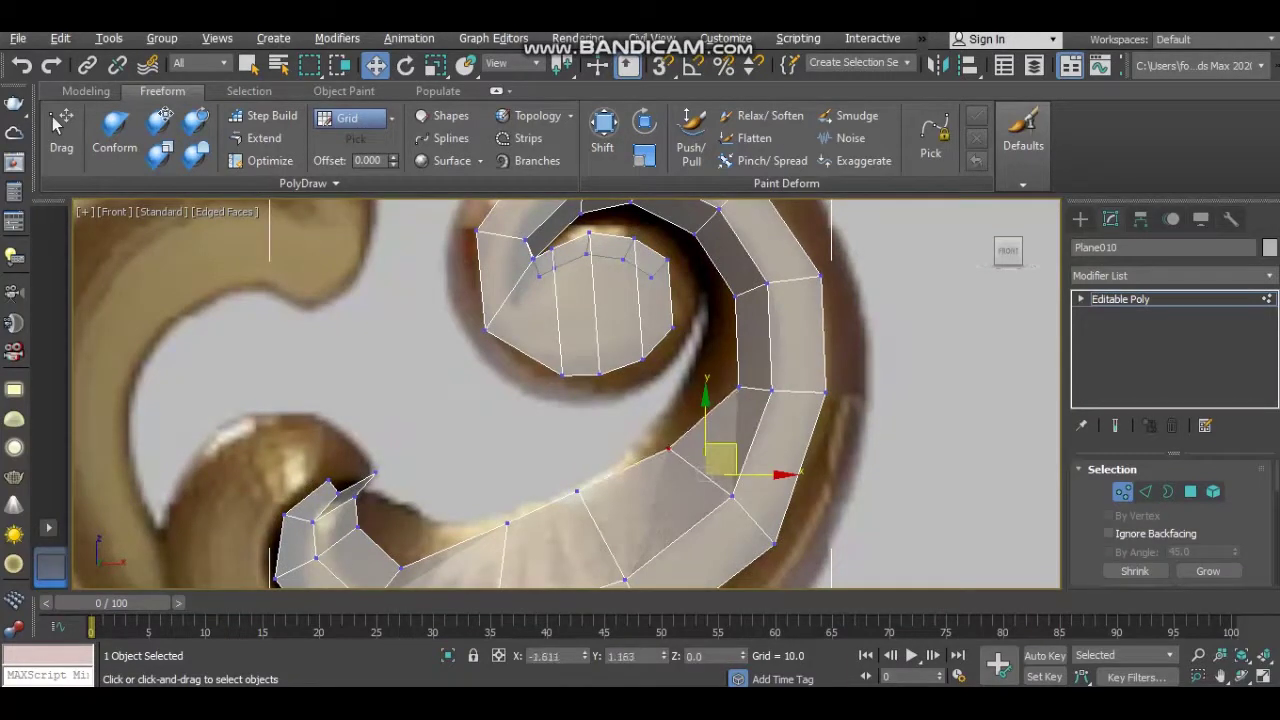
middle_click_drag(649, 440, 645, 484)
left_click(737, 433)
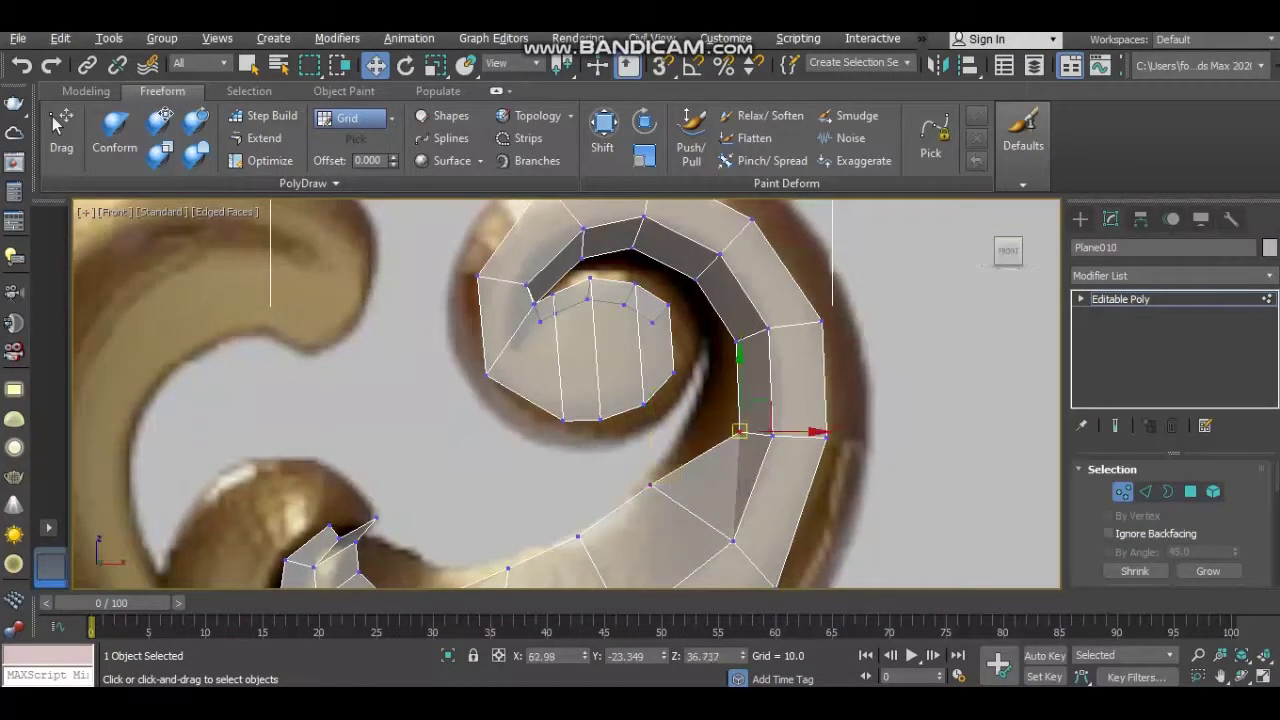
left_click_drag(738, 432, 745, 432)
left_click(737, 342)
left_click_drag(737, 342, 723, 341)
Raise a vertex to match the scroll and adjust the curl-flap vertices to the curl
mouse_move(723, 341)
middle_mouse_down()
mouse_move(815, 220)
mouse_move(862, 191)
middle_mouse_up()
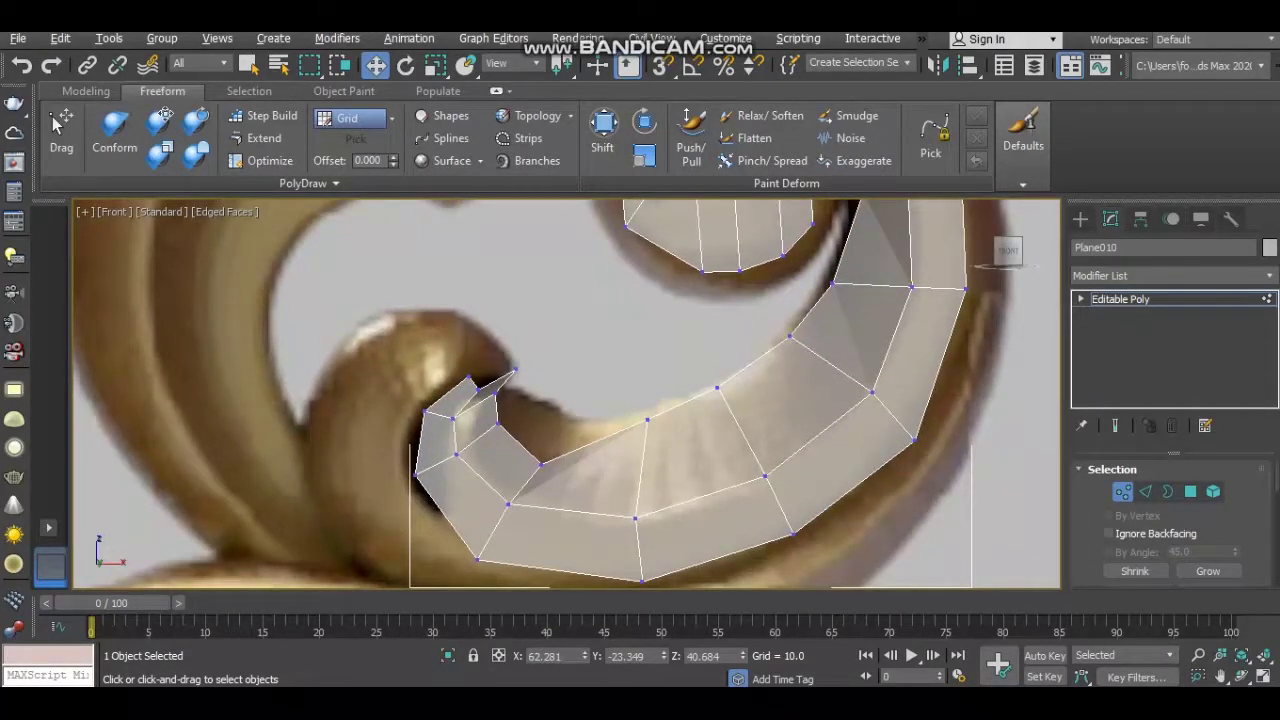
middle_click_drag(700, 400, 739, 375)
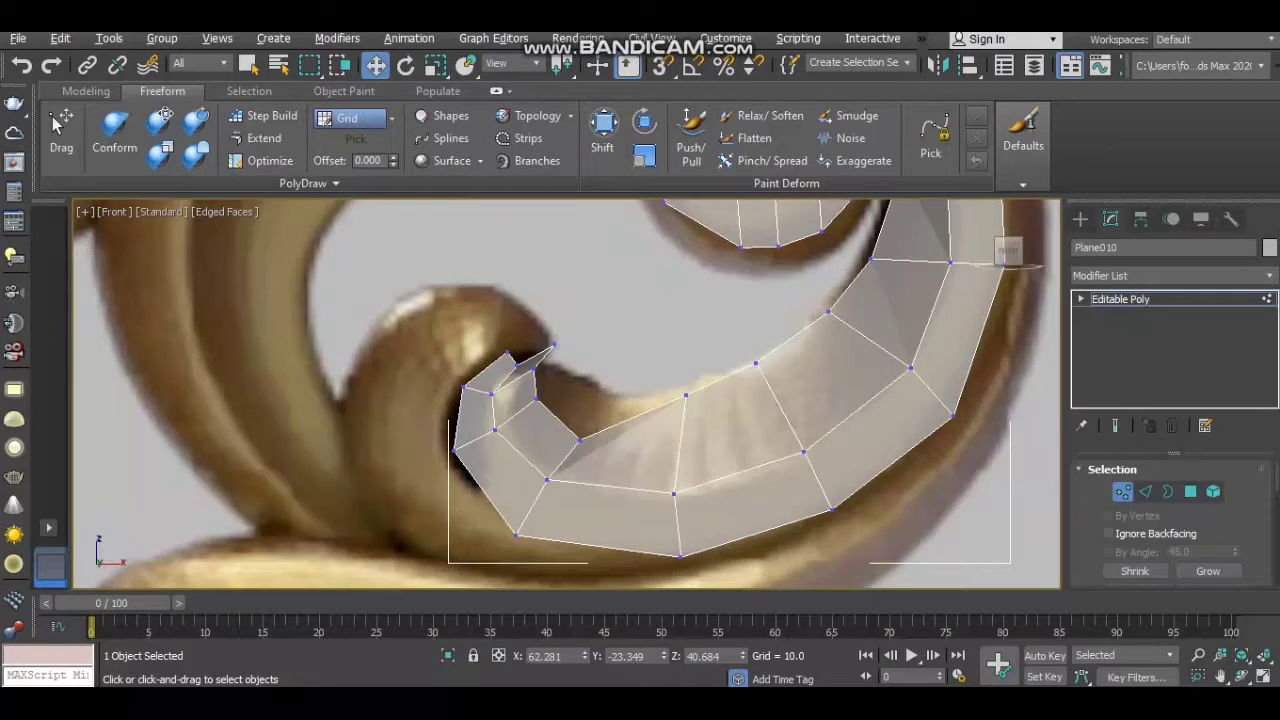
left_click_drag(580, 410, 580, 358)
scroll(551, 387, "up", 5)
left_click(525, 405)
left_click_drag(537, 395, 557, 377)
left_click(558, 302)
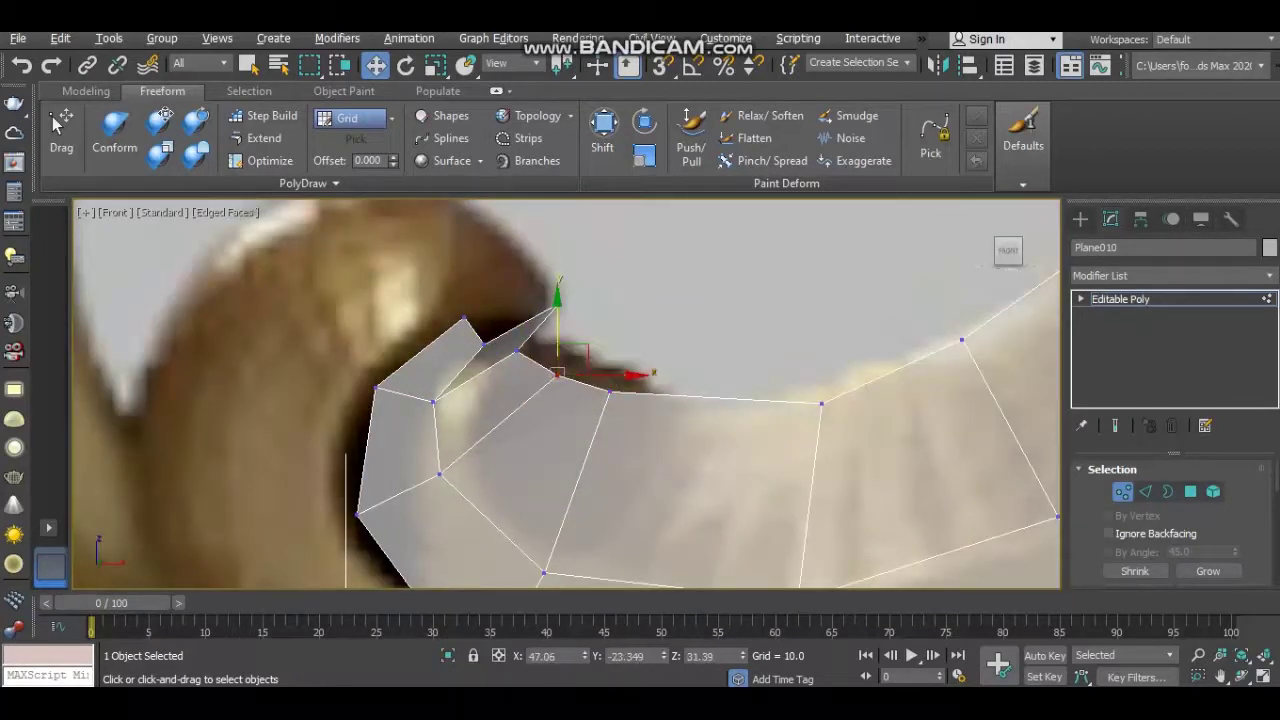
Fit the curl-tip vertices, extrude the tip edge, and grow a quad leftward with PolyDraw Extend
left_click_drag(558, 302, 530, 316)
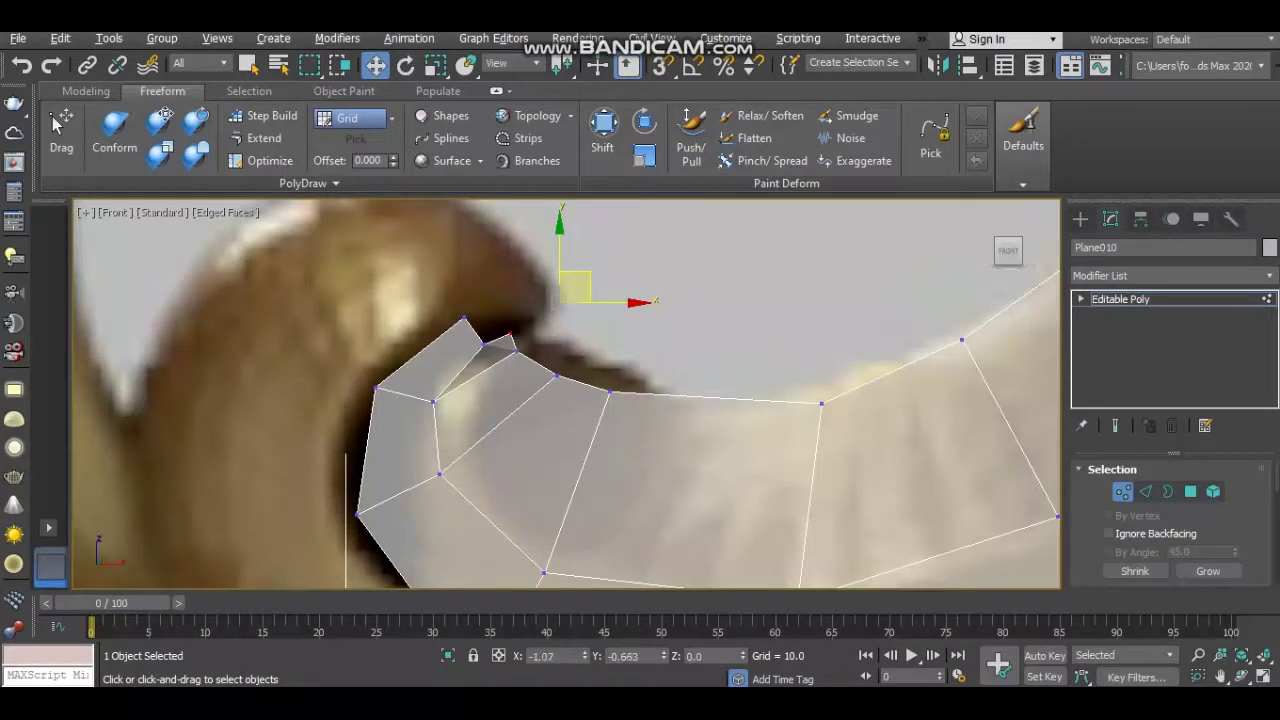
left_click(521, 333)
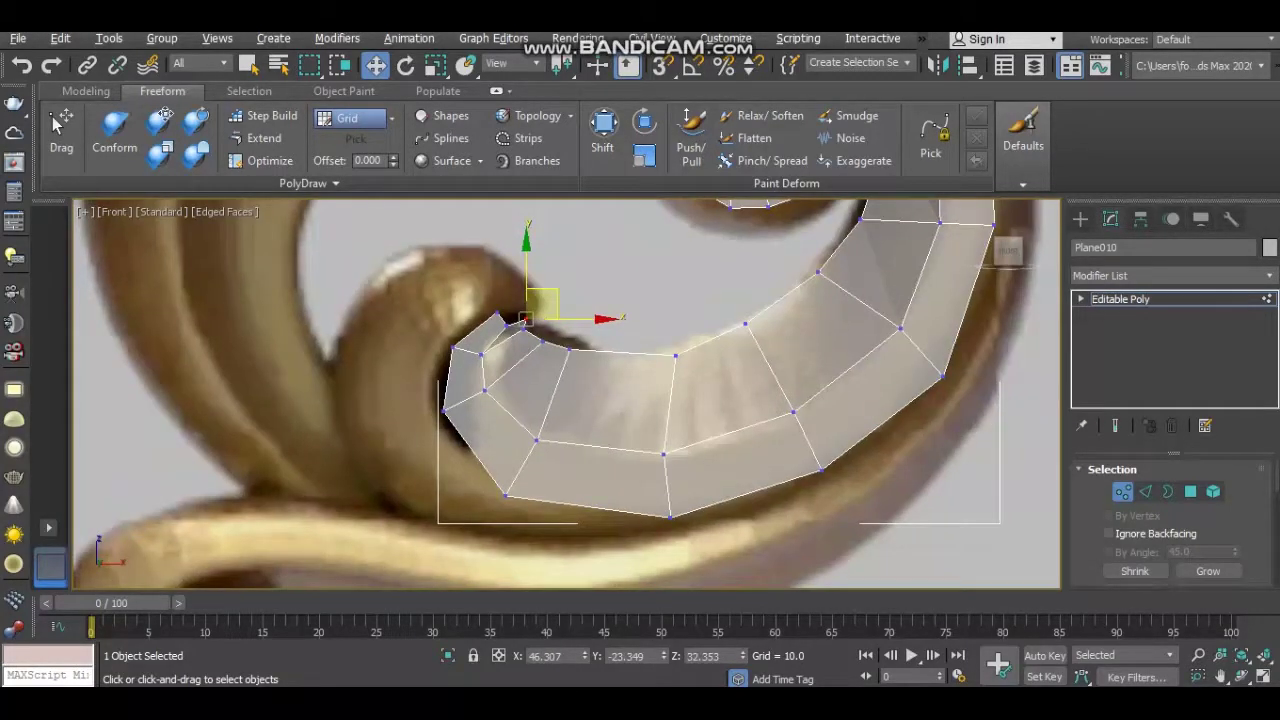
key("2")
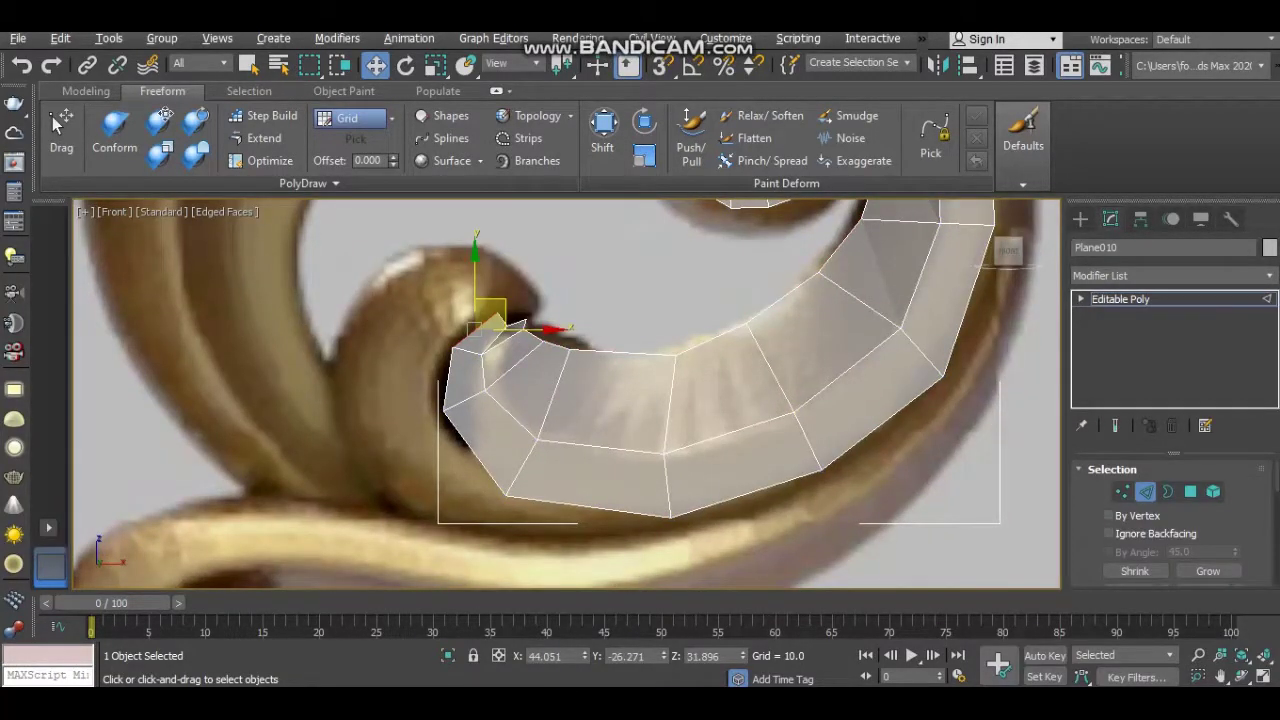
left_click_drag(490, 315, 443, 256, "shift")
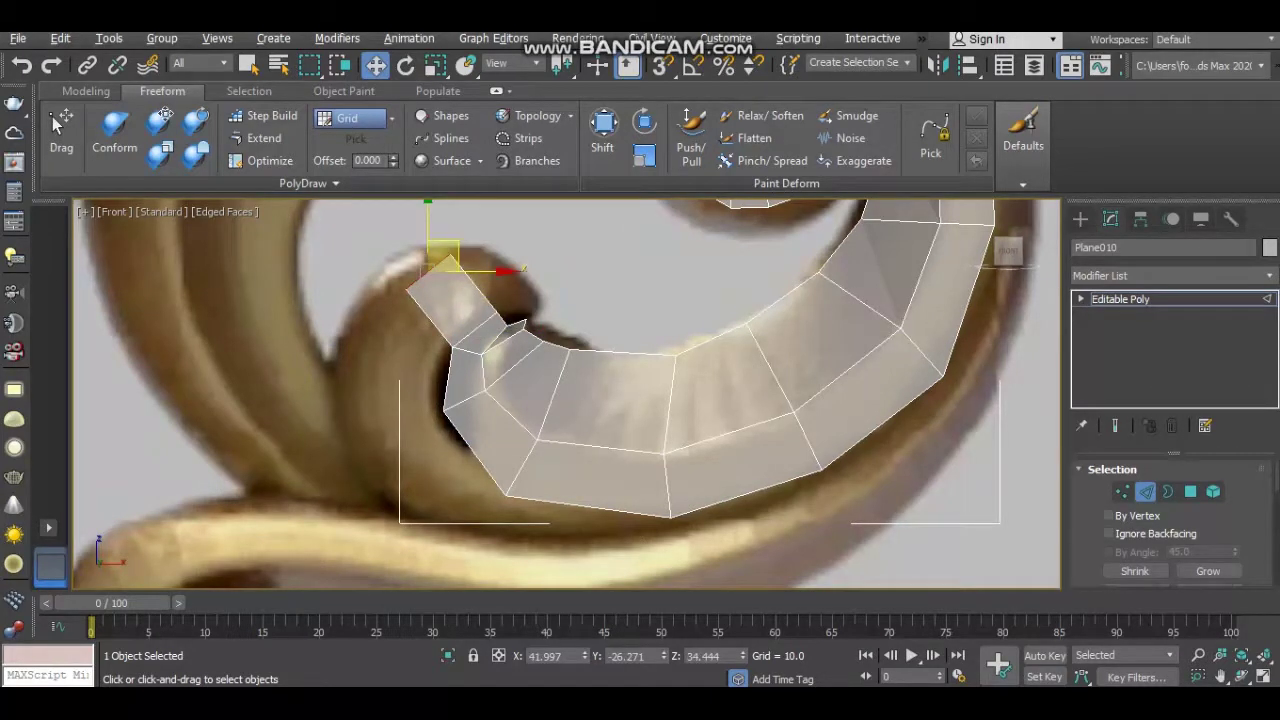
left_click(264, 138)
mouse_move(428, 352)
left_mouse_down("shift")
mouse_move(370, 398)
mouse_move(432, 508)
mouse_move(467, 519)
left_mouse_up("shift")
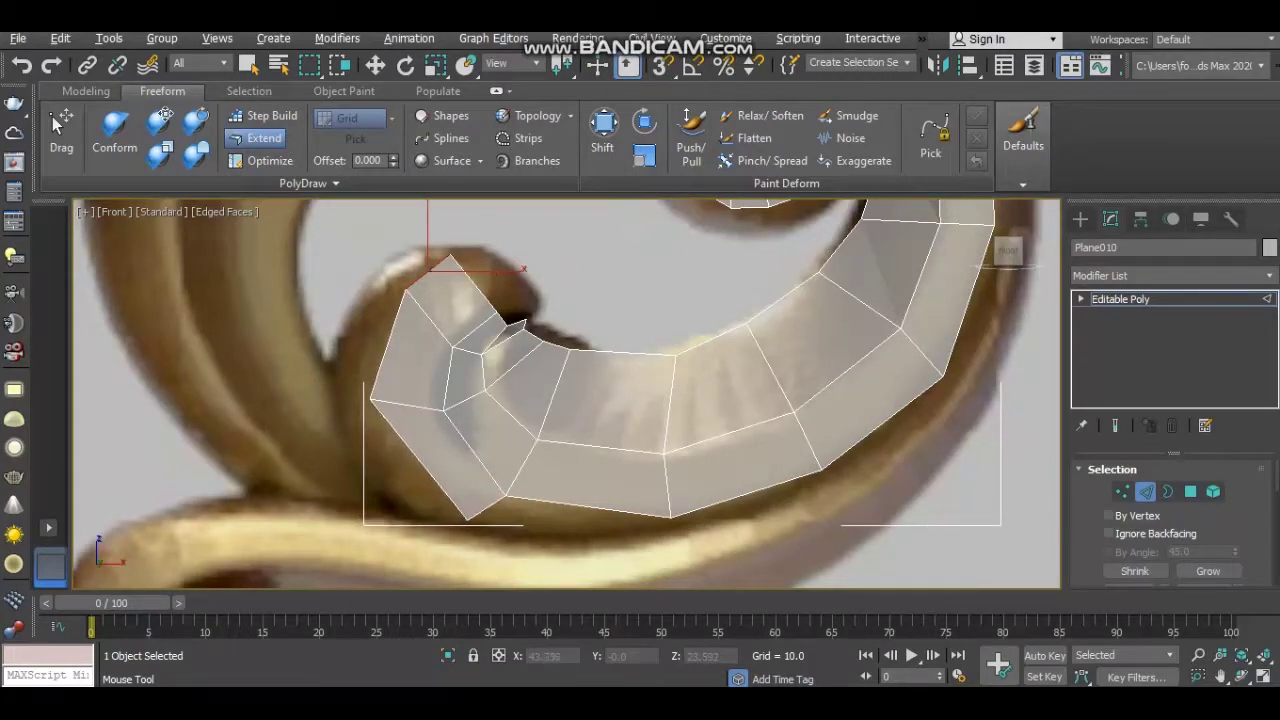
Extend thin quad strips off the bottom and right edges of Plane010
left_click_drag(588, 506, 588, 522, "shift")
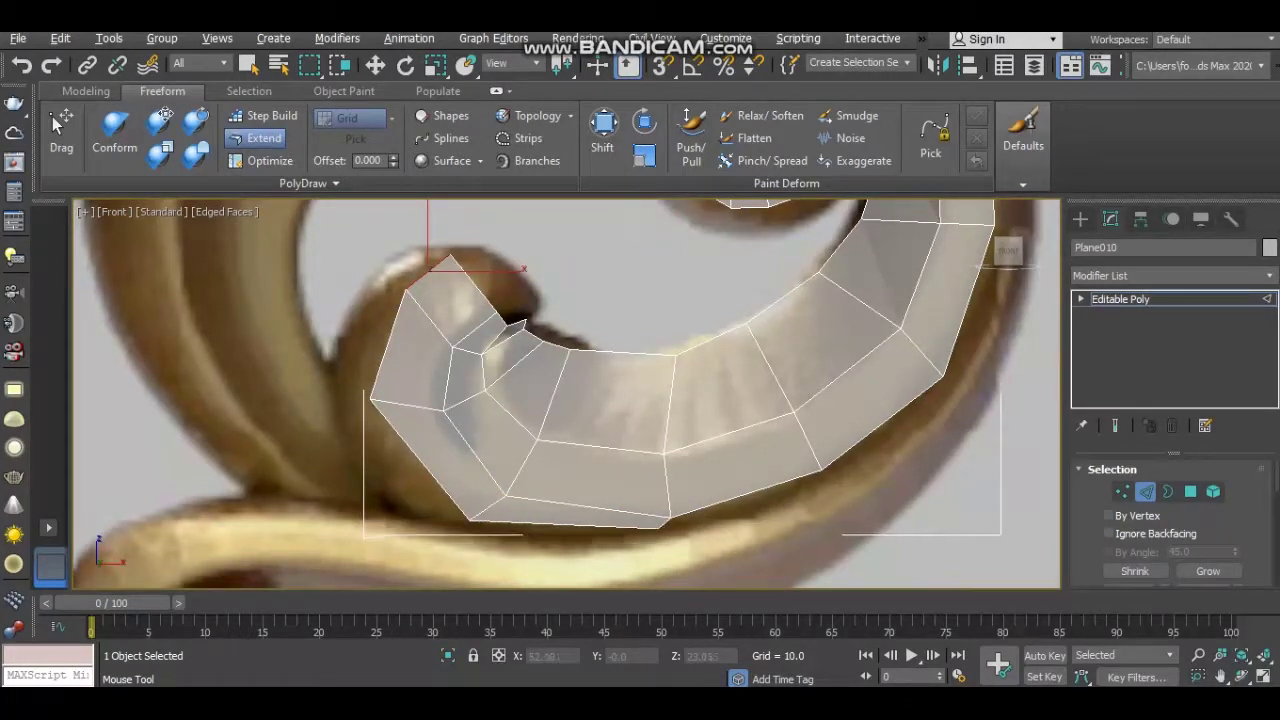
scroll(560, 400, "down", 5)
scroll(560, 400, "up", 5)
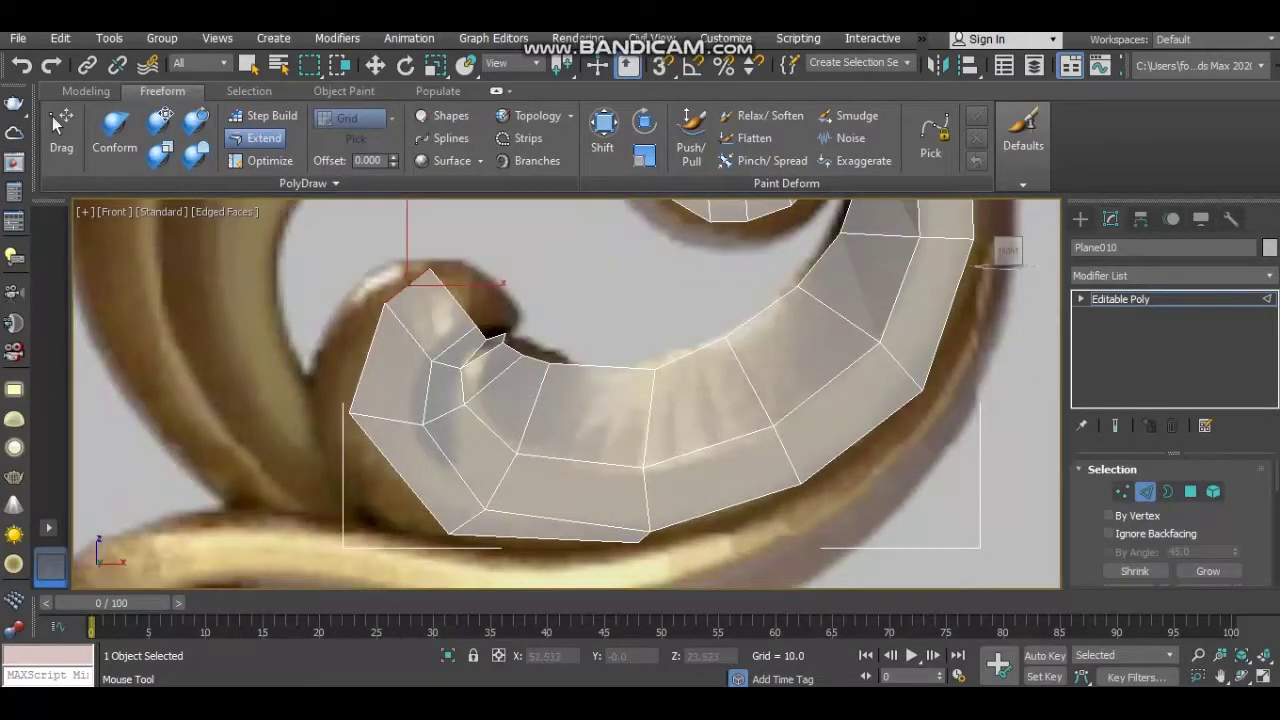
left_click_drag(725, 512, 730, 514, "shift")
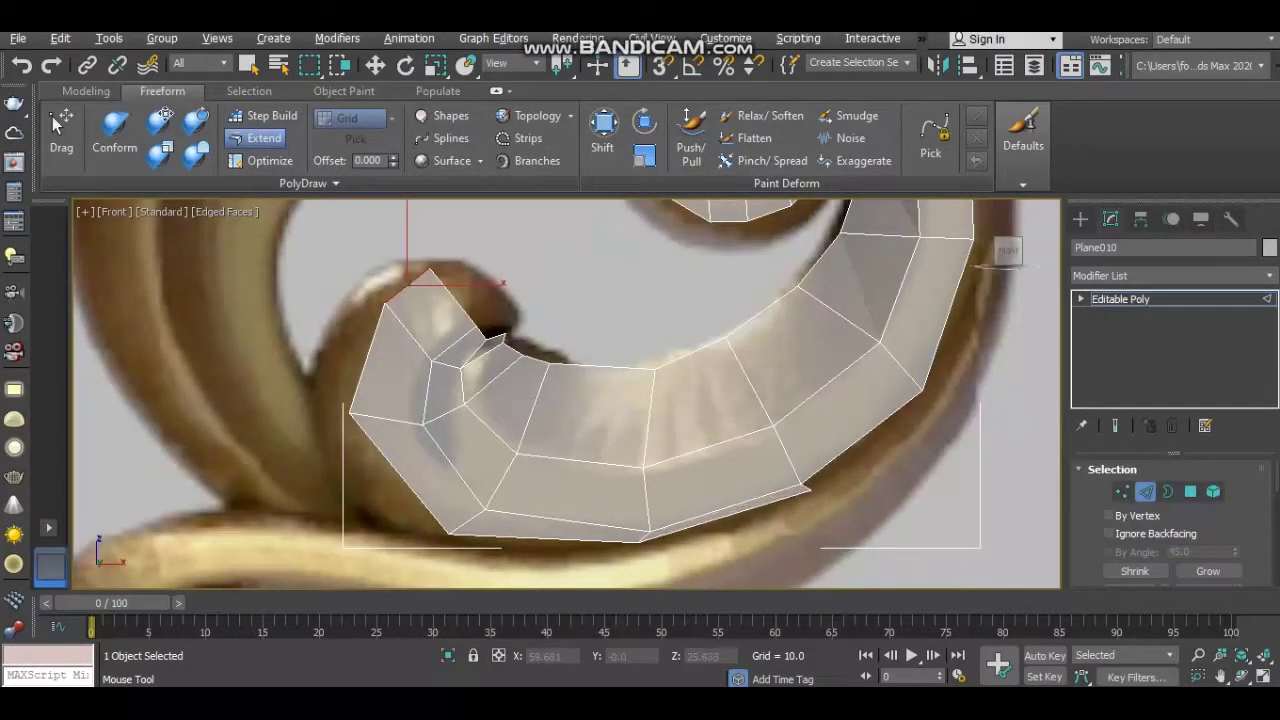
left_click_drag(862, 442, 870, 448, "shift")
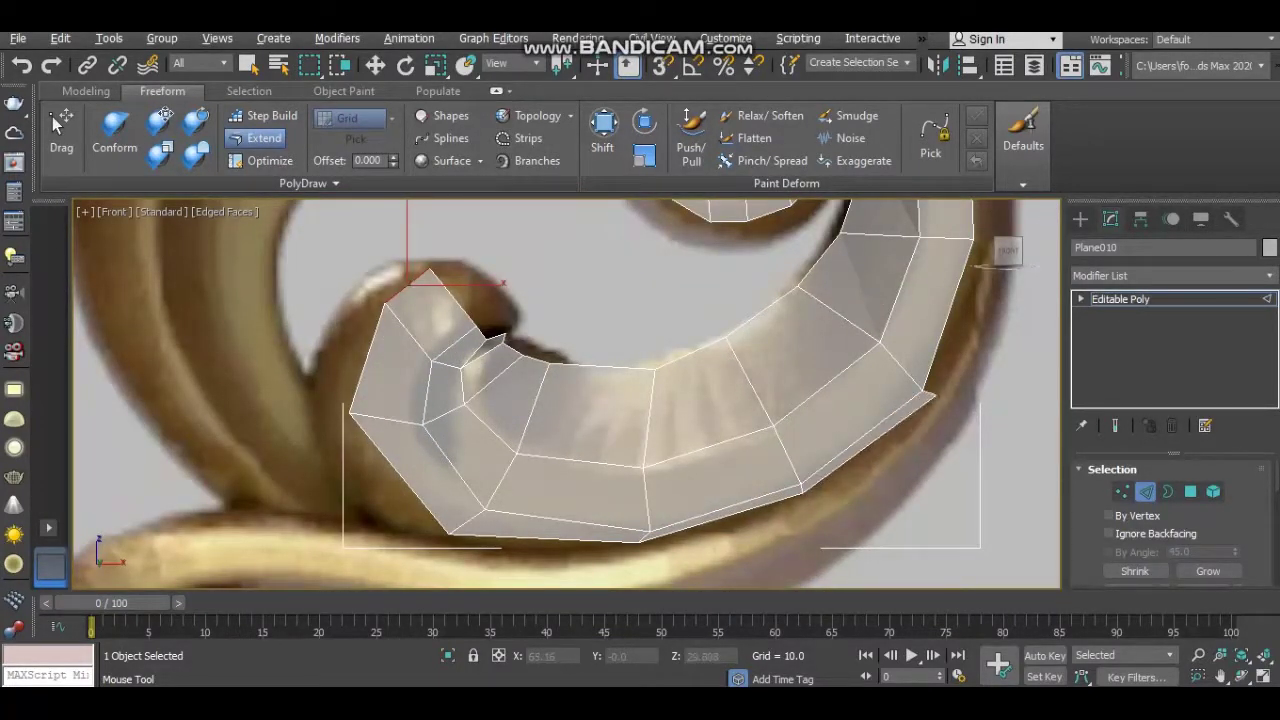
Add quads up from the right strip's top and leftward around the upper curl
middle_click_drag(600, 400, 467, 542)
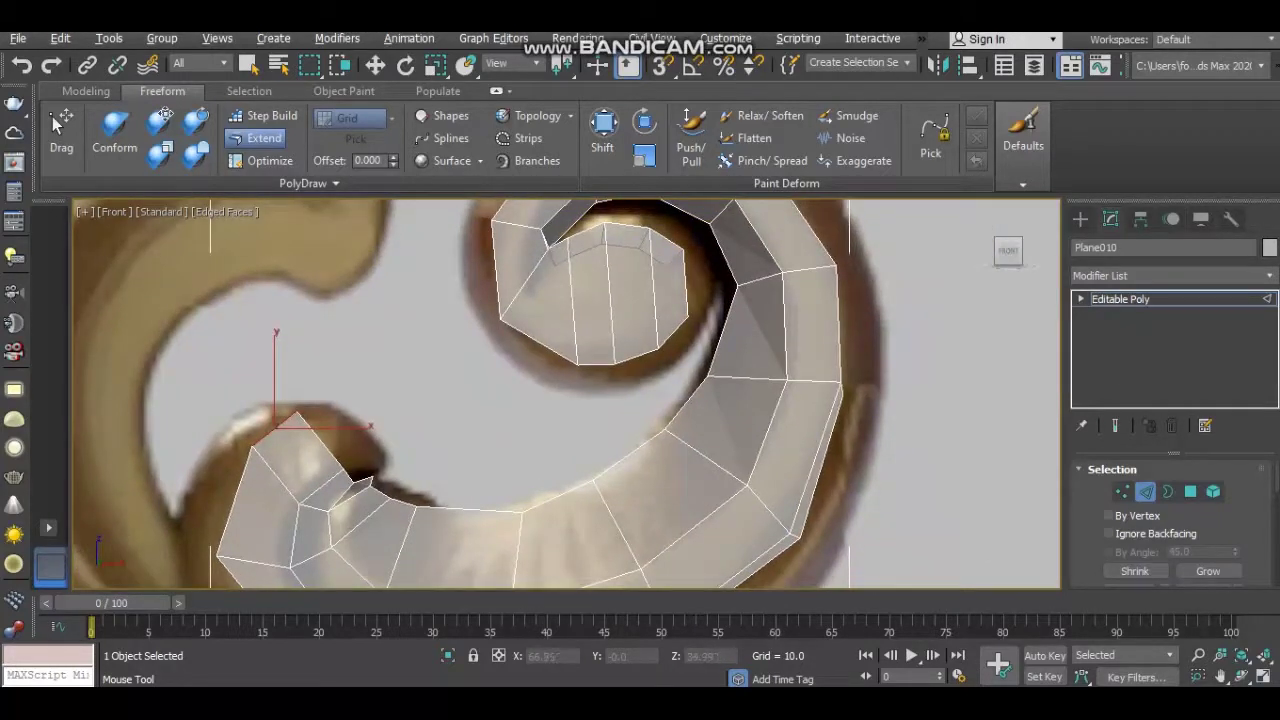
middle_click_drag(600, 350, 580, 510)
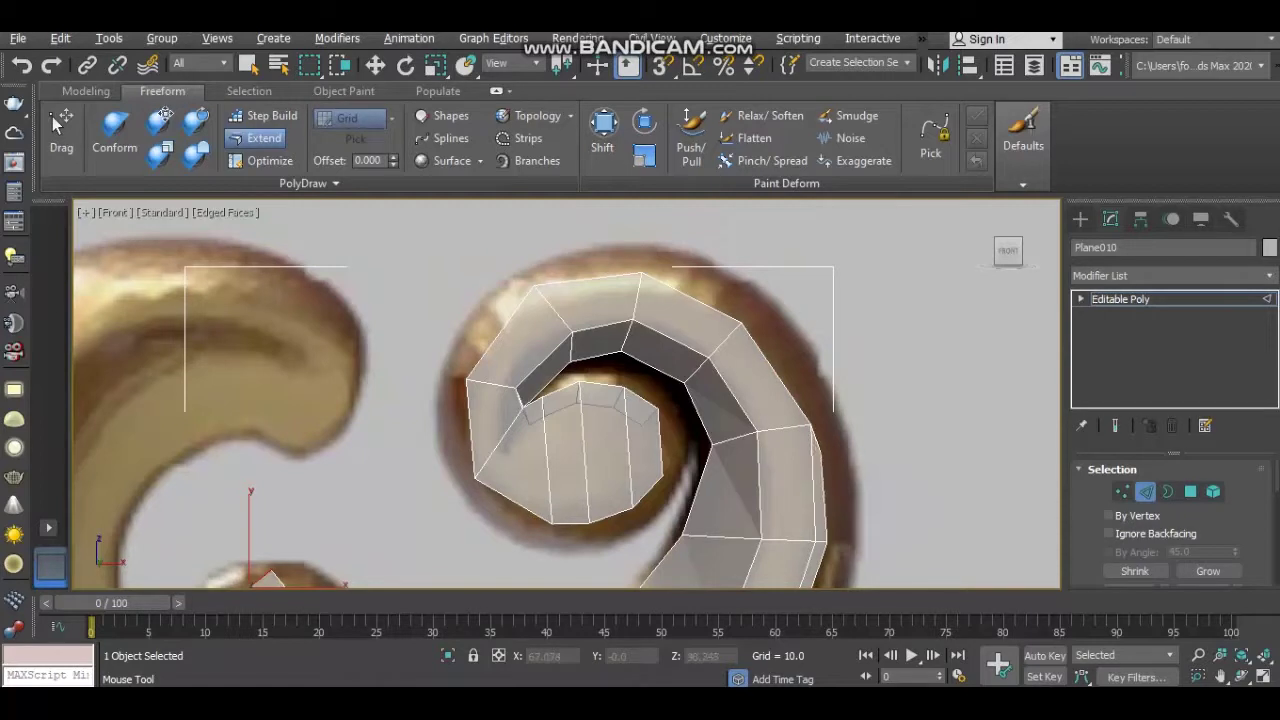
middle_click_drag(600, 380, 616, 440)
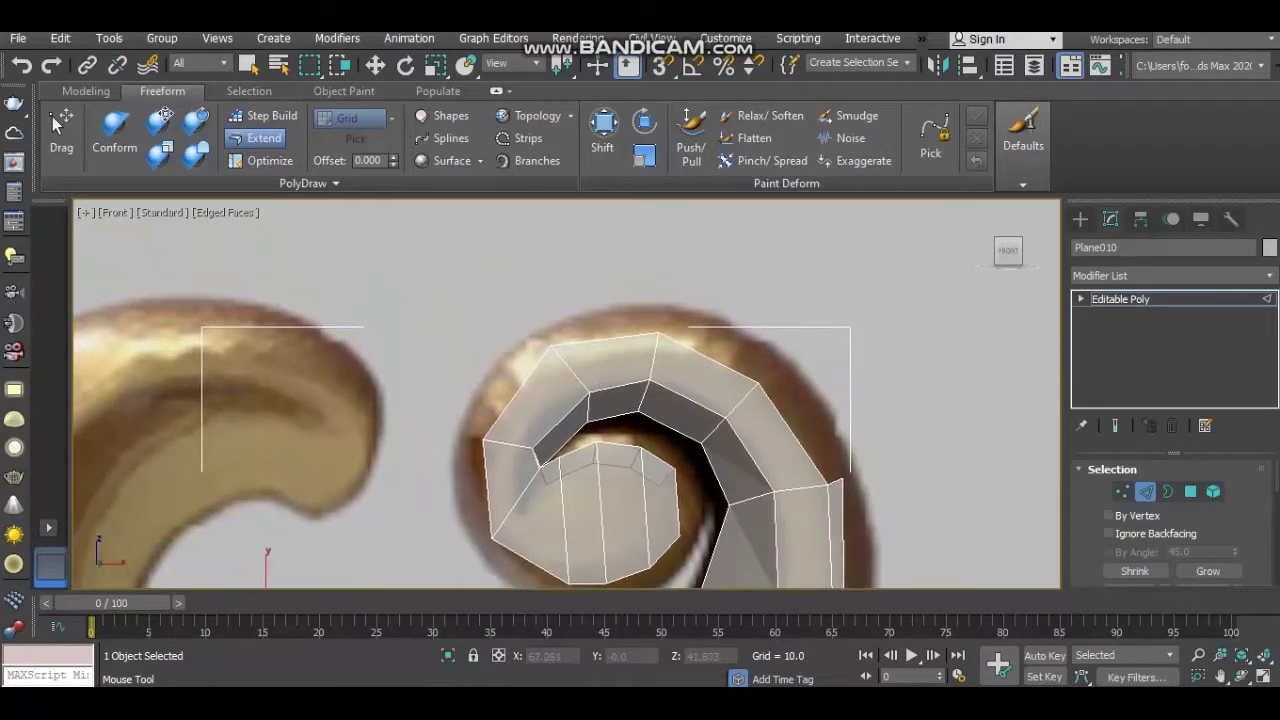
mouse_move(808, 486)
left_mouse_down("shift")
mouse_move(772, 380)
mouse_move(720, 322)
left_mouse_up("shift")
left_click_drag(610, 340, 605, 318, "shift")
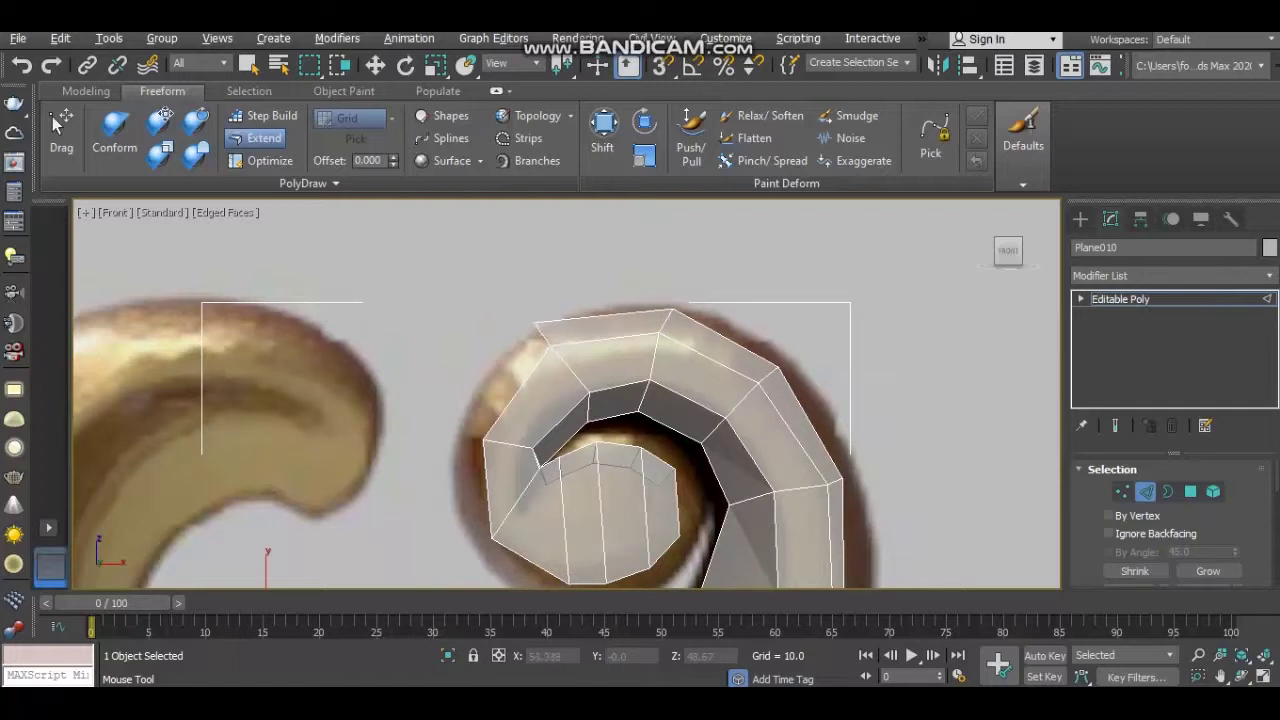
mouse_move(508, 384)
left_mouse_down("shift")
mouse_move(474, 396)
mouse_move(480, 532)
left_mouse_up("shift")
Extend a quad from the spiral's inner edge, keeping its tip vertex in place
middle_click_drag(640, 420, 615, 358)
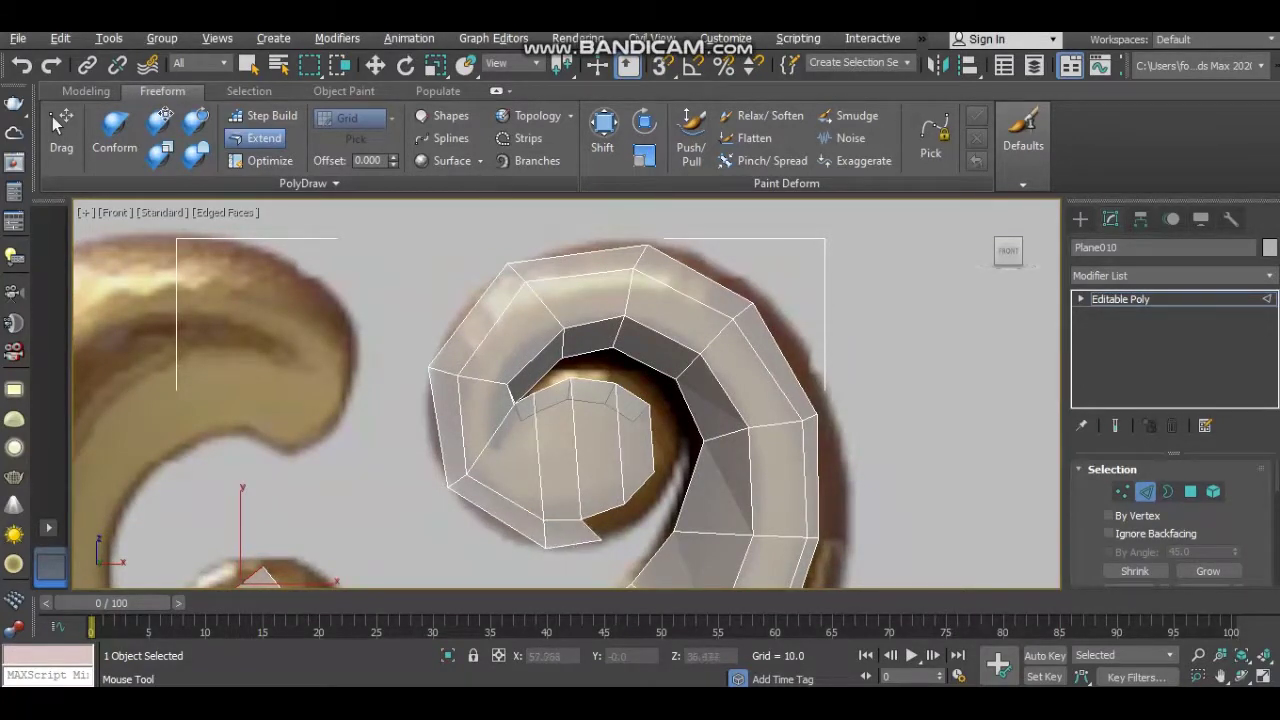
left_click_drag(648, 512, 684, 468, "shift")
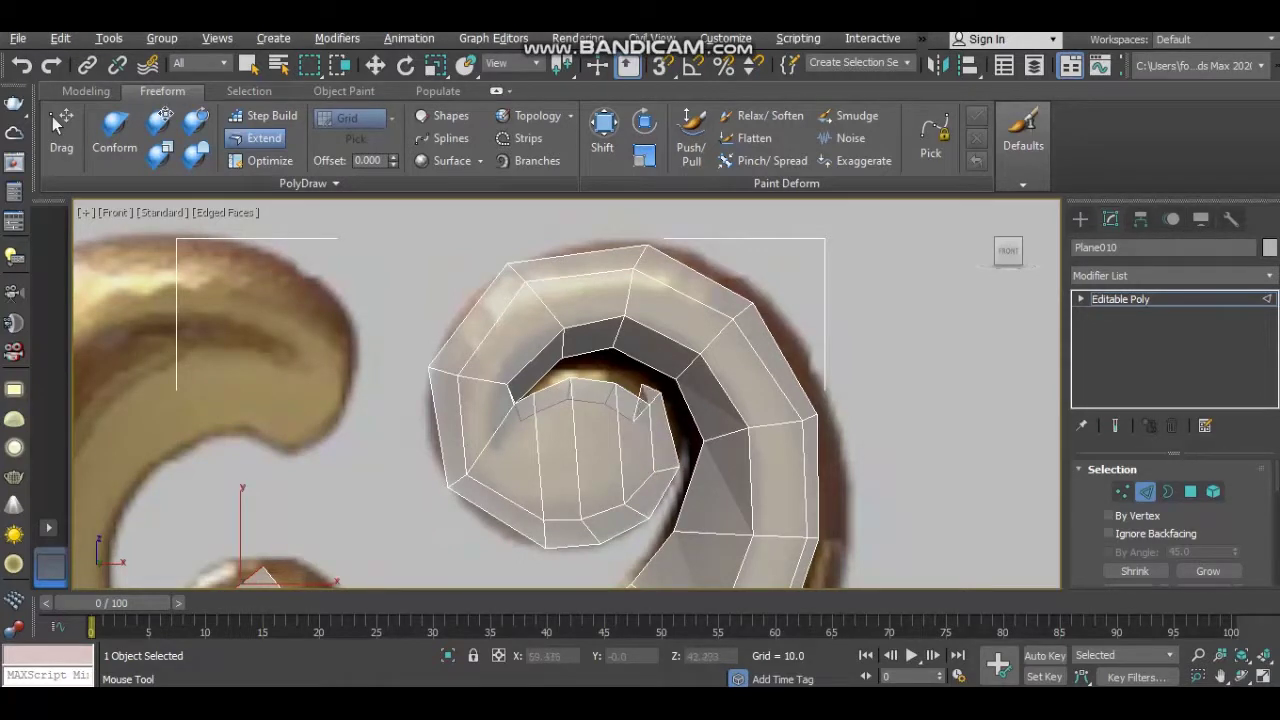
scroll(641, 330, "up", 3)
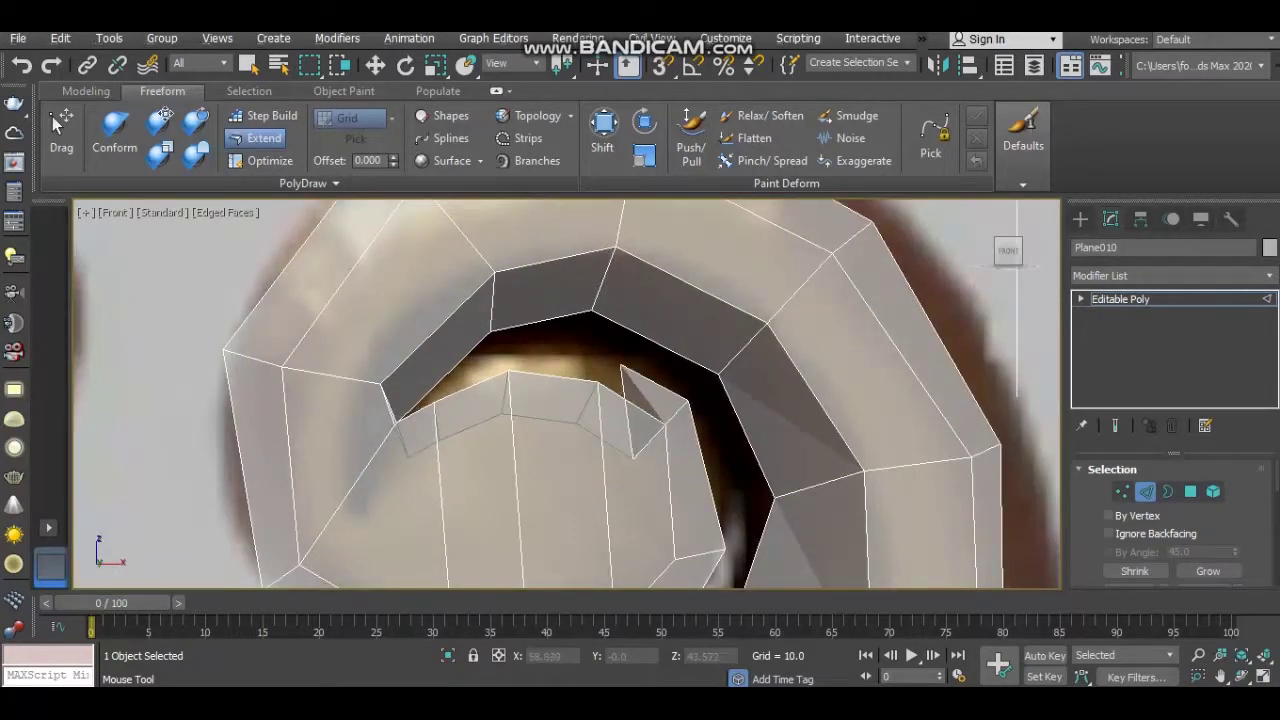
left_click_drag(688, 402, 643, 366)
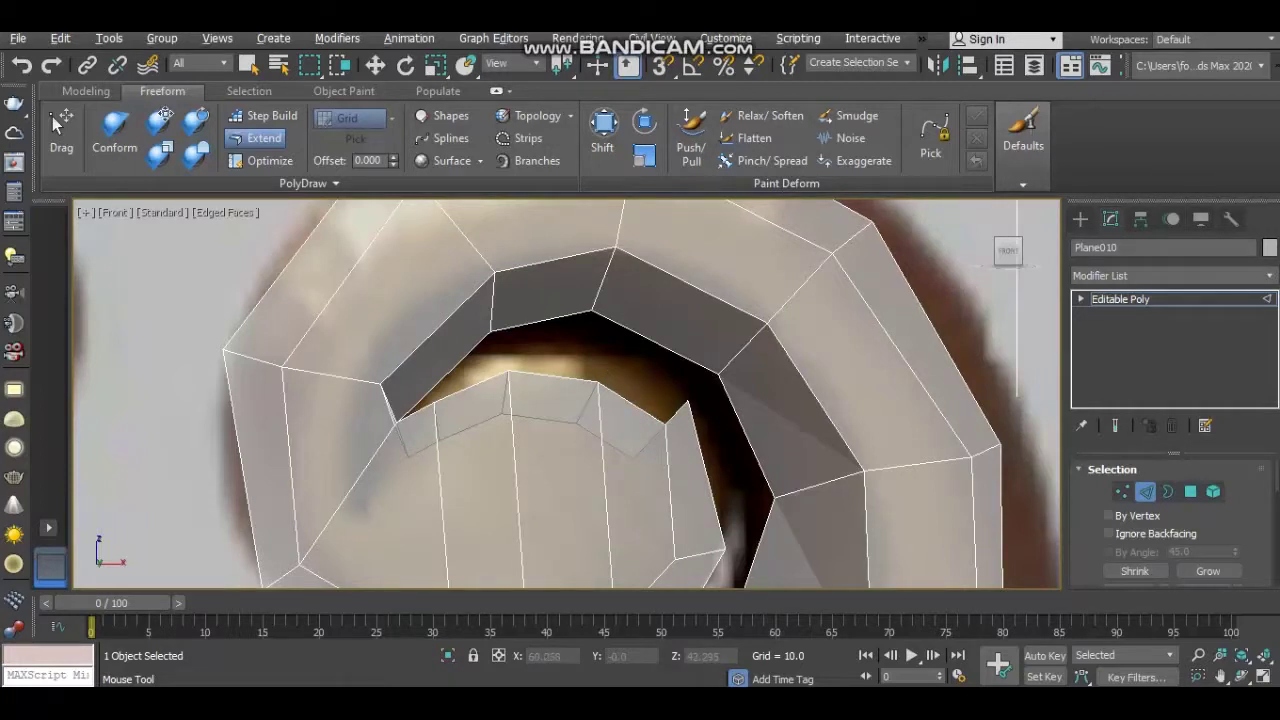
key("ctrl+z")
Select the four inner-loop vertices of Plane010's curl and raise them to the scroll rim
key("w")
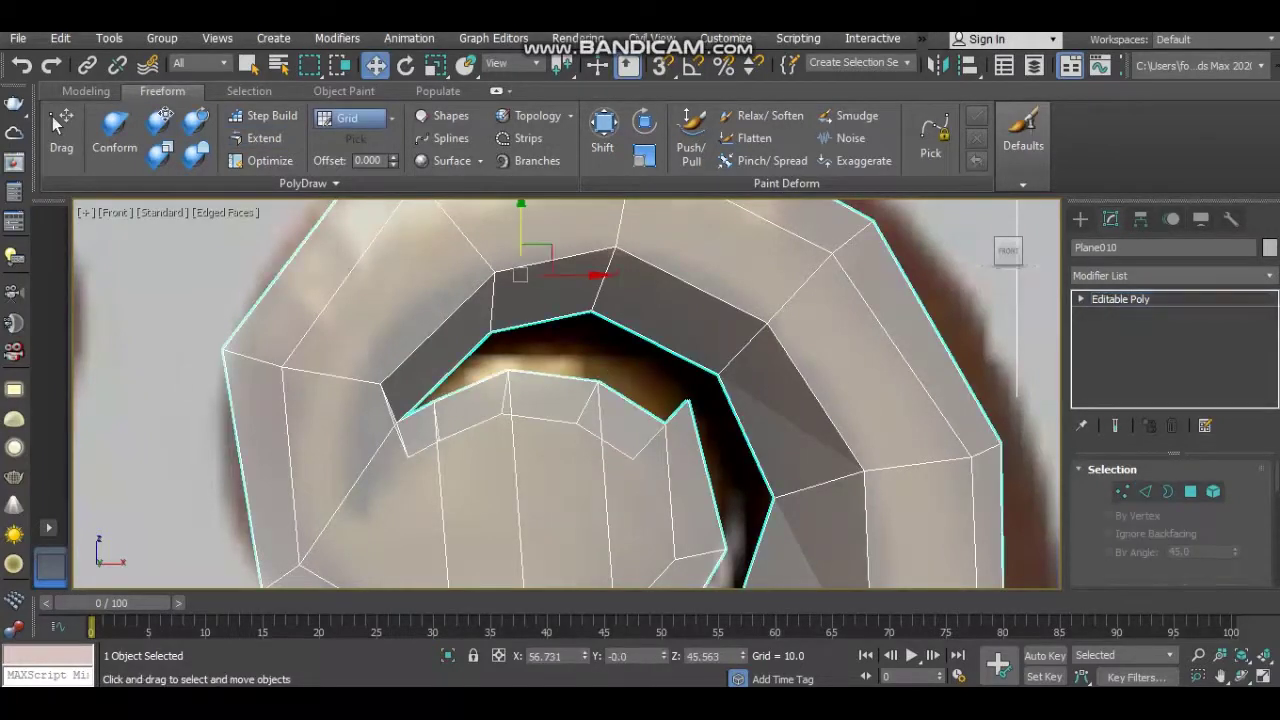
key("1")
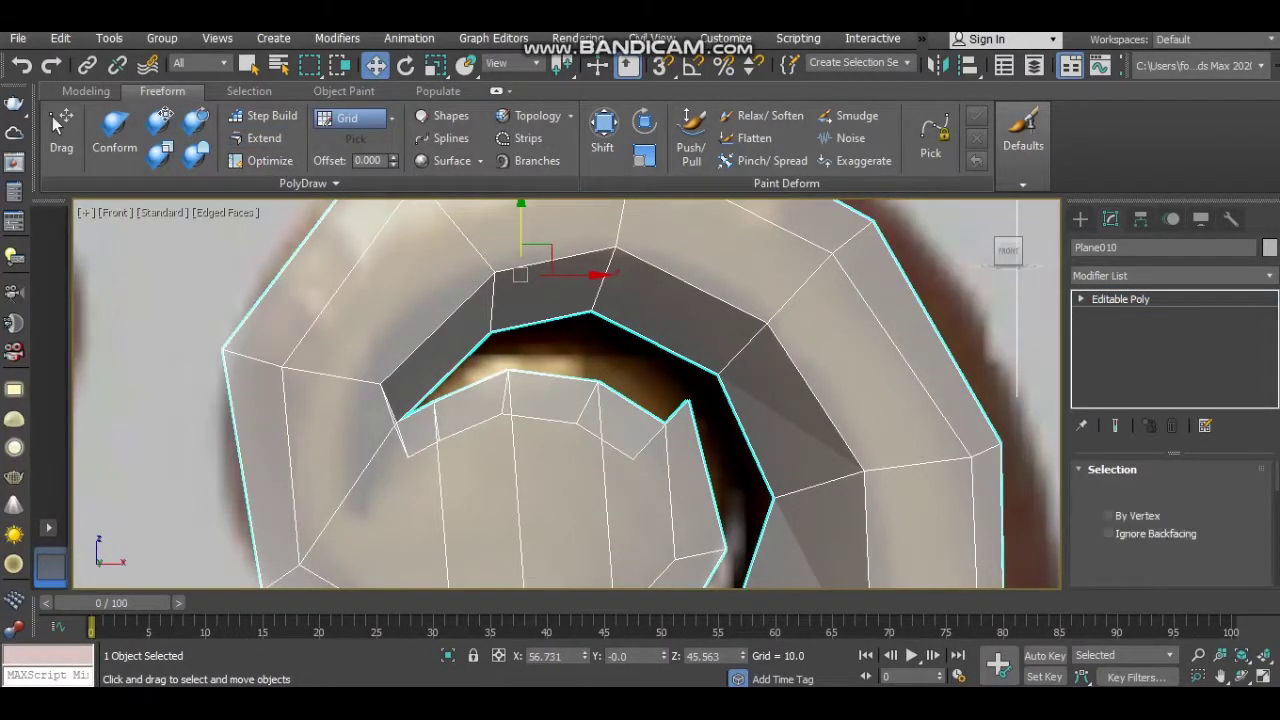
left_click(632, 459)
left_click(576, 423, "ctrl")
left_click(501, 413, "ctrl")
left_click(407, 457, "ctrl")
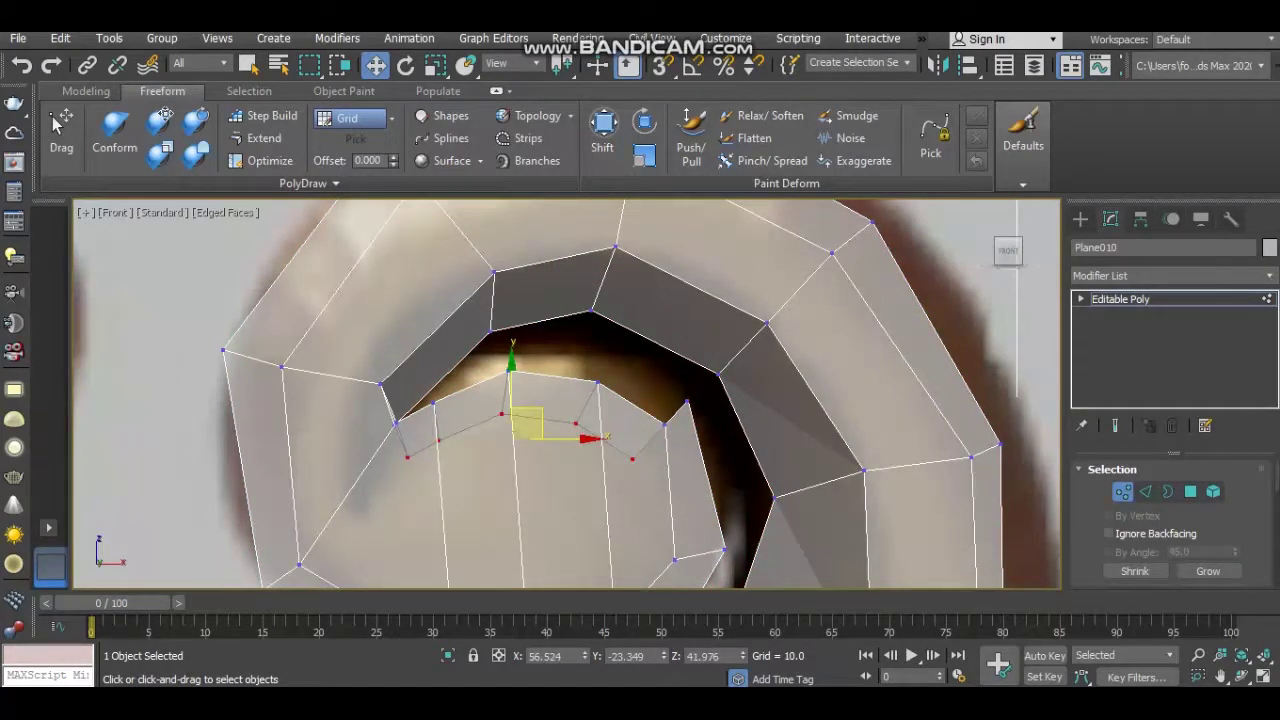
left_click_drag(527, 423, 560, 351)
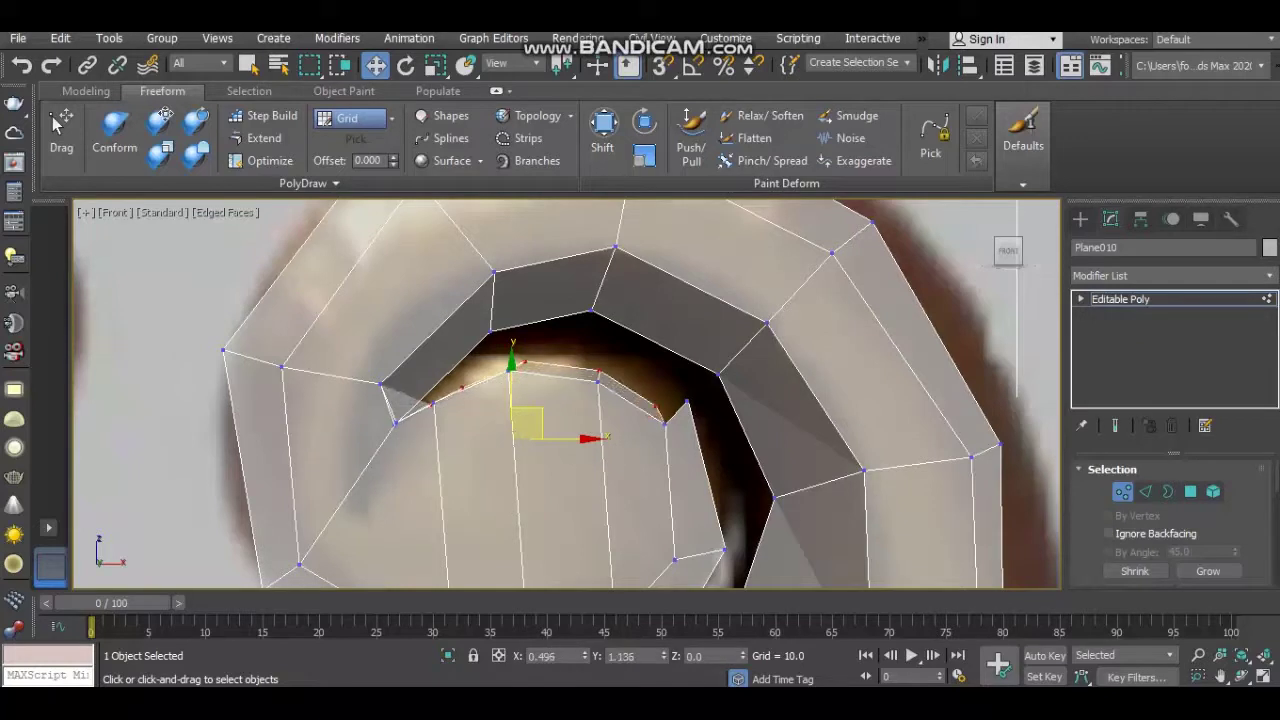
Apply a quad-menu command to the selected inner-curl vertices
right_click(586, 366)
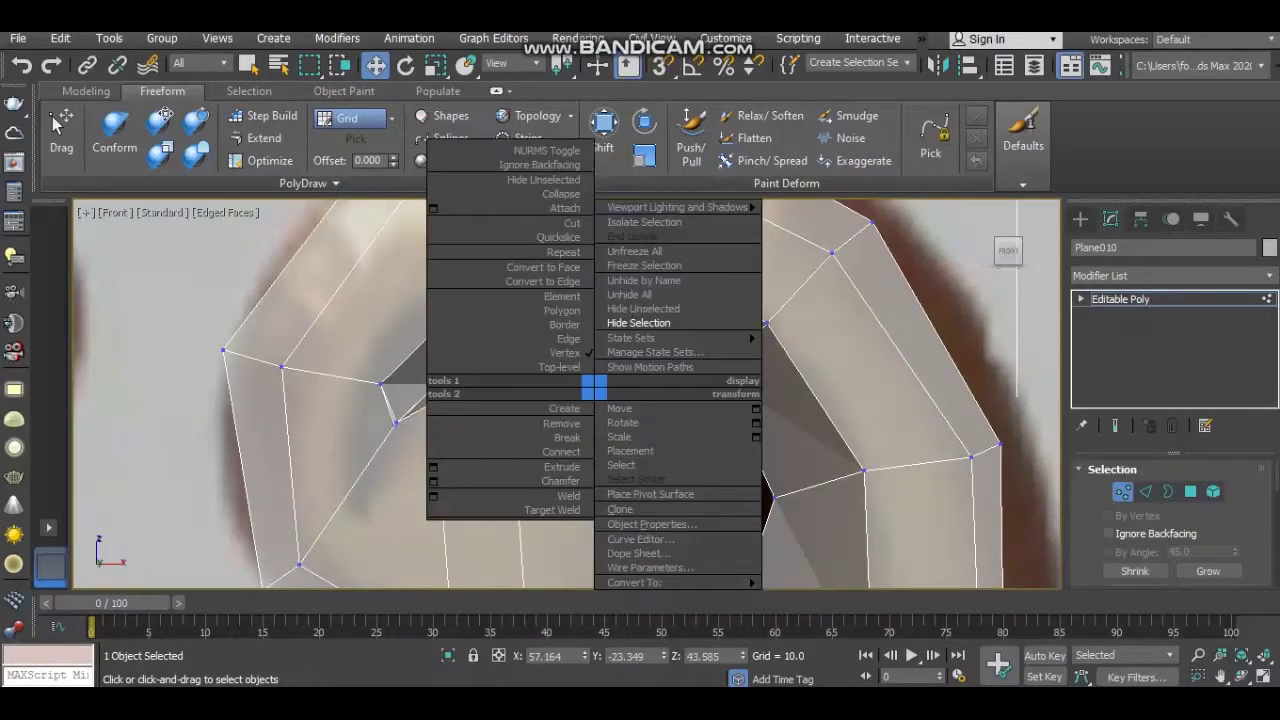
left_click(500, 508)
scroll(696, 387, "down", 2)
scroll(696, 387, "down", 2)
scroll(696, 387, "down", 2)
Inspect Plane010 solid-shaded in a maximized, orbited Perspective view, then open the Modifier List
key("w")
key("2")
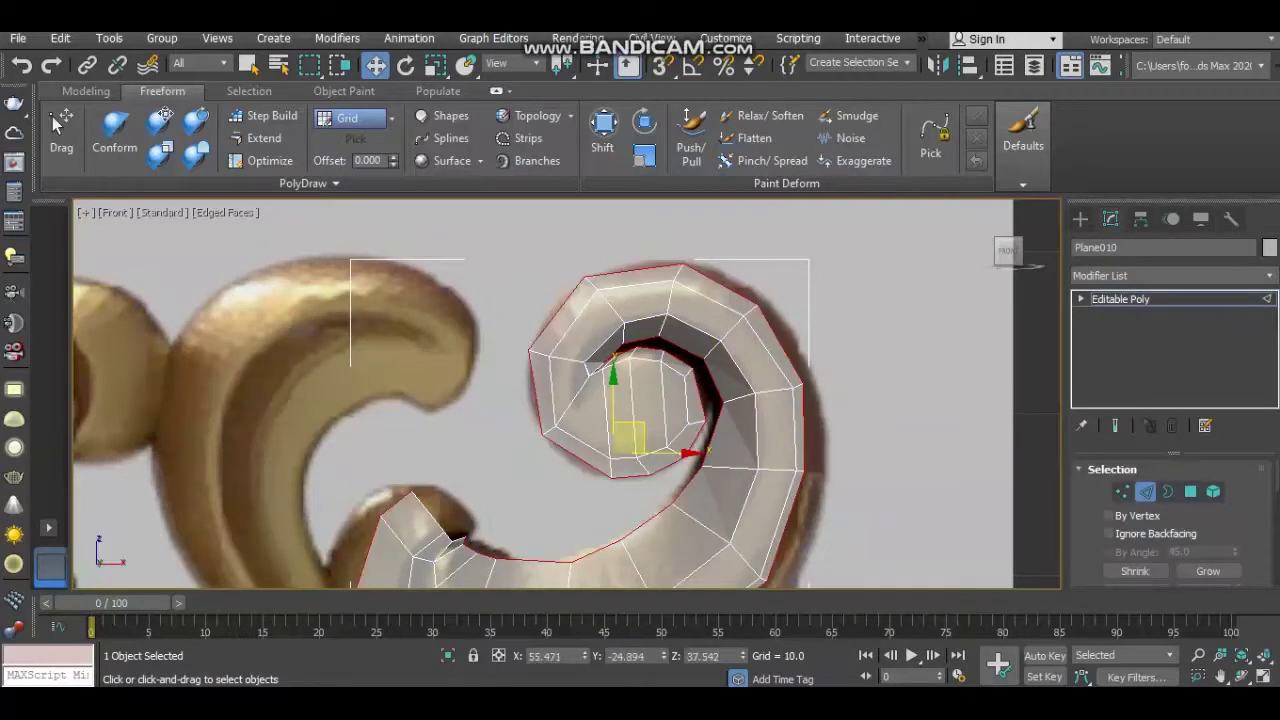
key("alt+w")
key("alt+w")
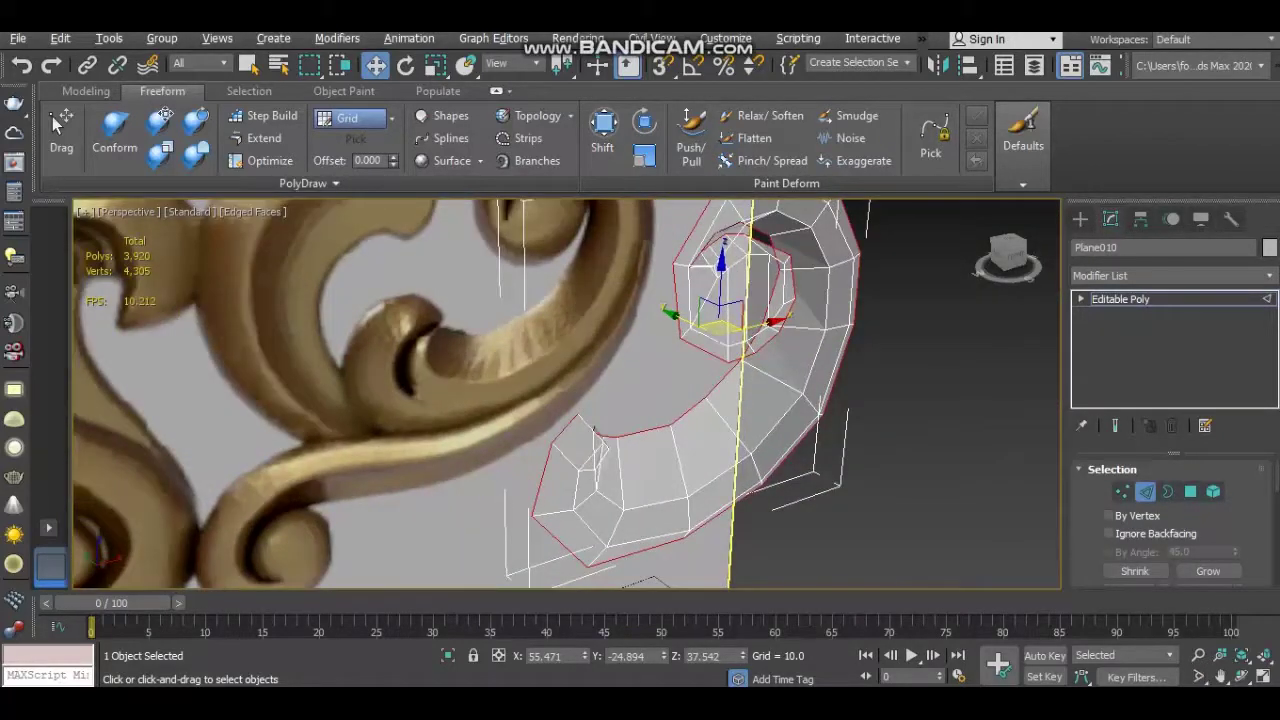
key("alt+x")
mouse_move(566, 394)
middle_mouse_down("alt")
mouse_move(600, 420)
mouse_move(640, 400)
mouse_move(585, 390)
middle_mouse_up("alt")
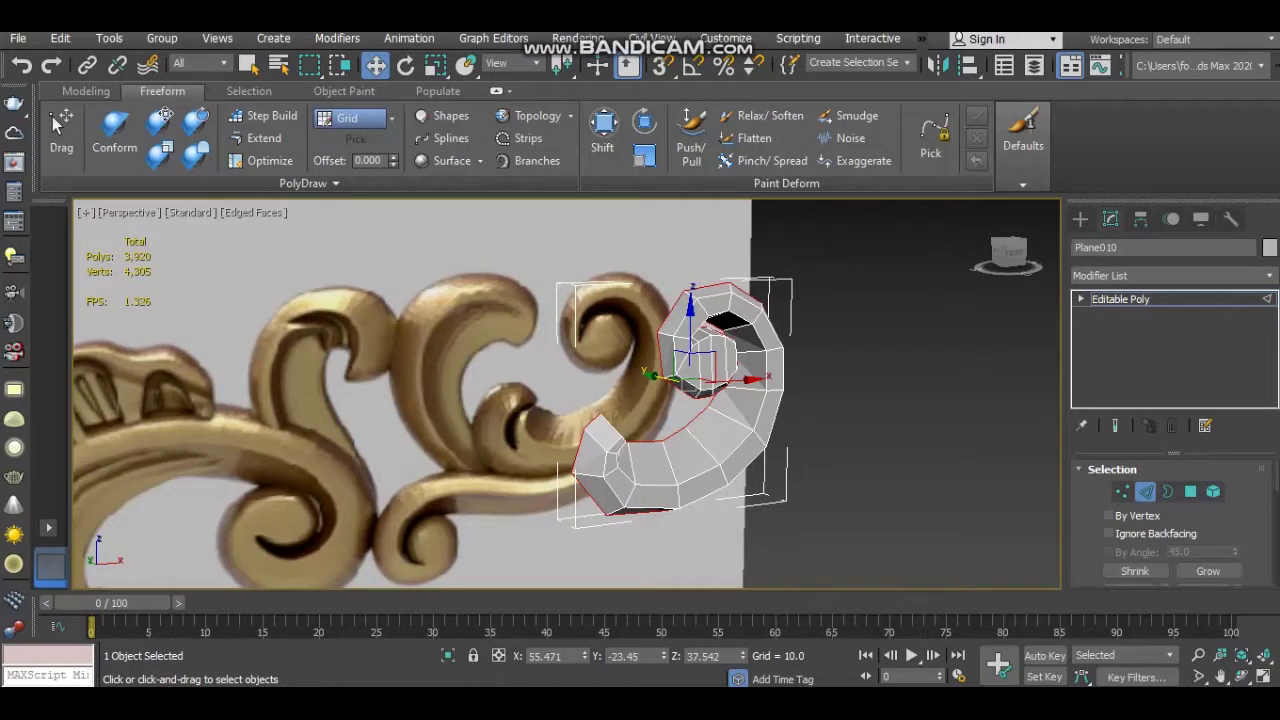
key("2")
left_click(1165, 274)
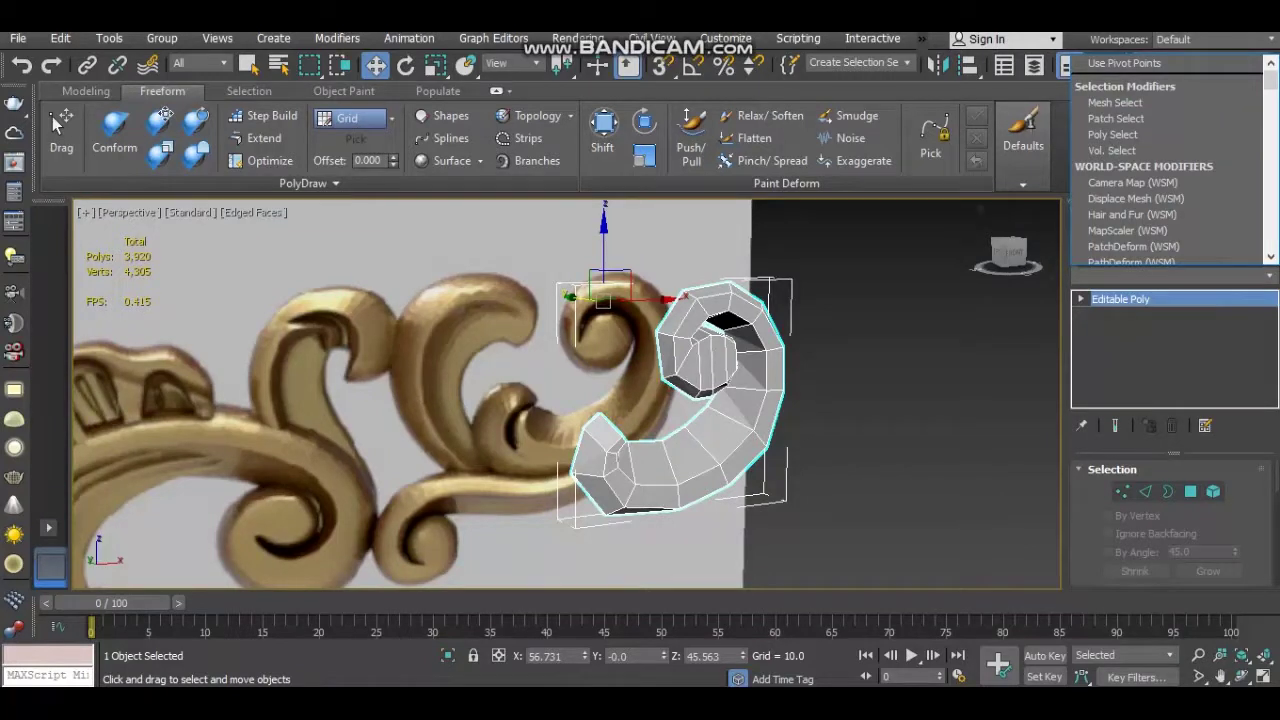
Add a MeshSmooth modifier to Plane010 by typing 'meshs' in the Modifier List
left_click(1165, 274)
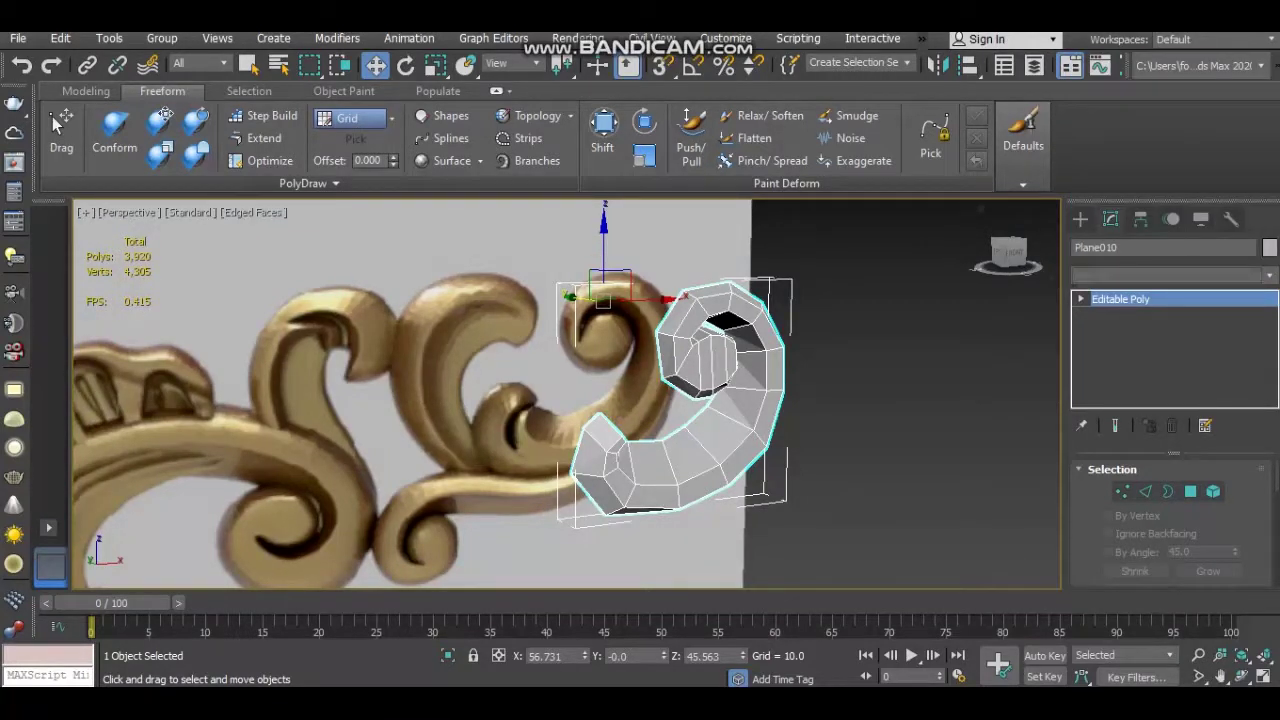
left_click(1165, 274)
type("meshs")
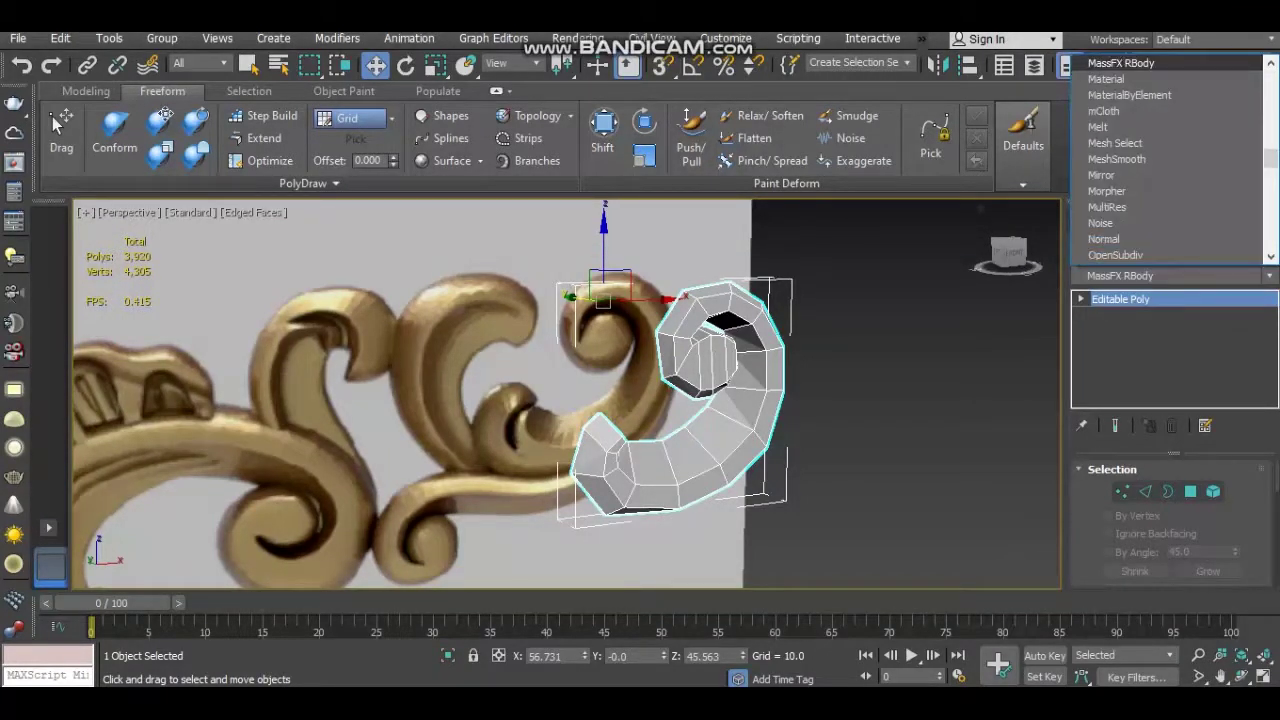
key("Return")
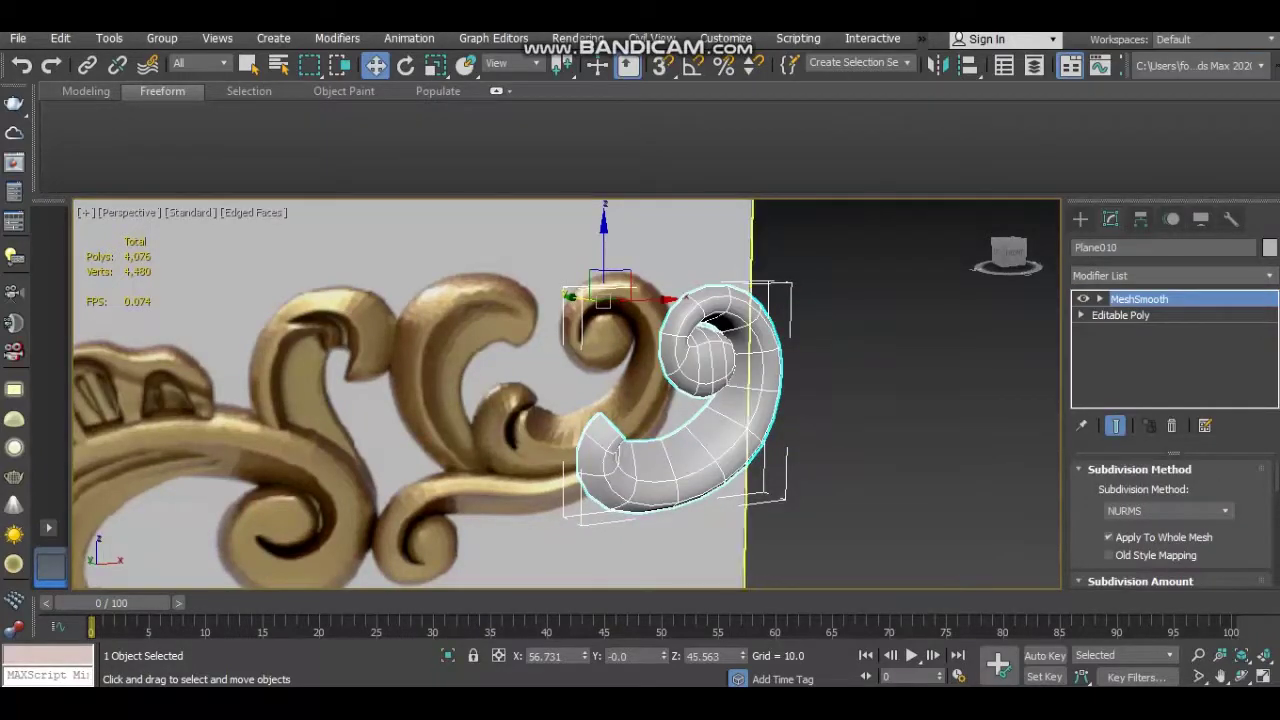
scroll(732, 411, "up", 3)
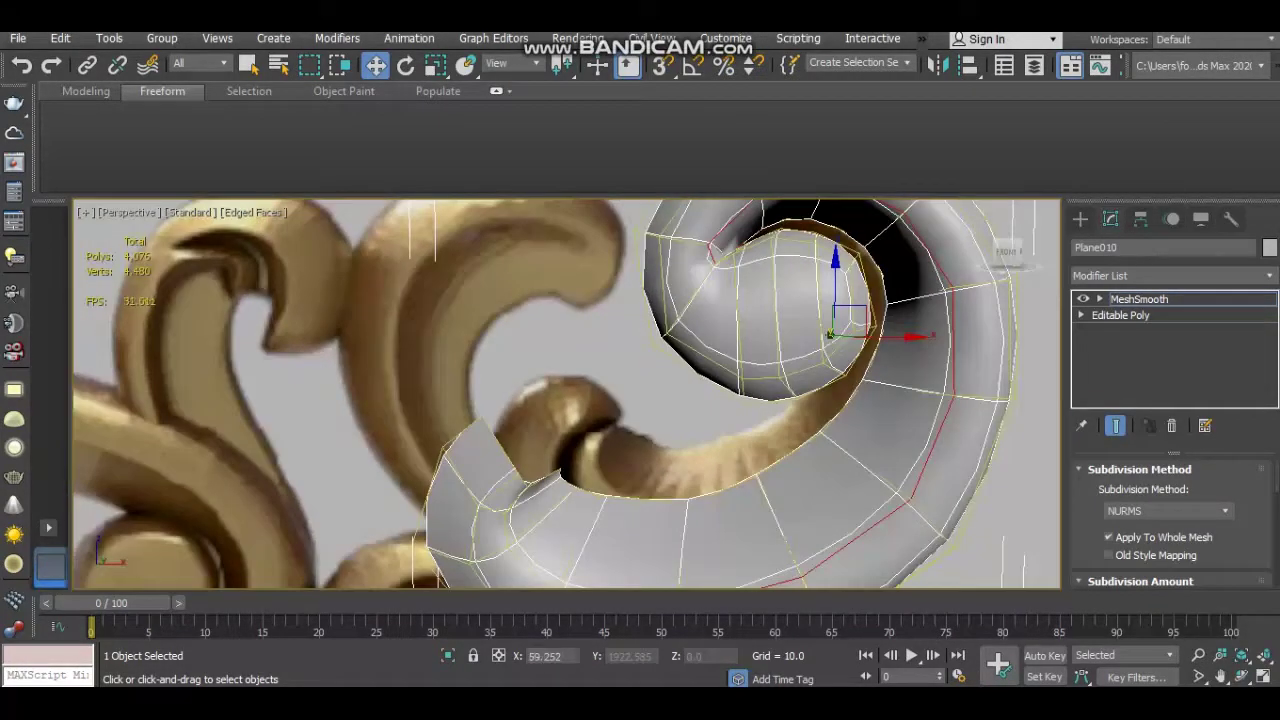
Select the scroll's outer edge loop and set its MeshSmooth crease to 1.0
key("alt+l")
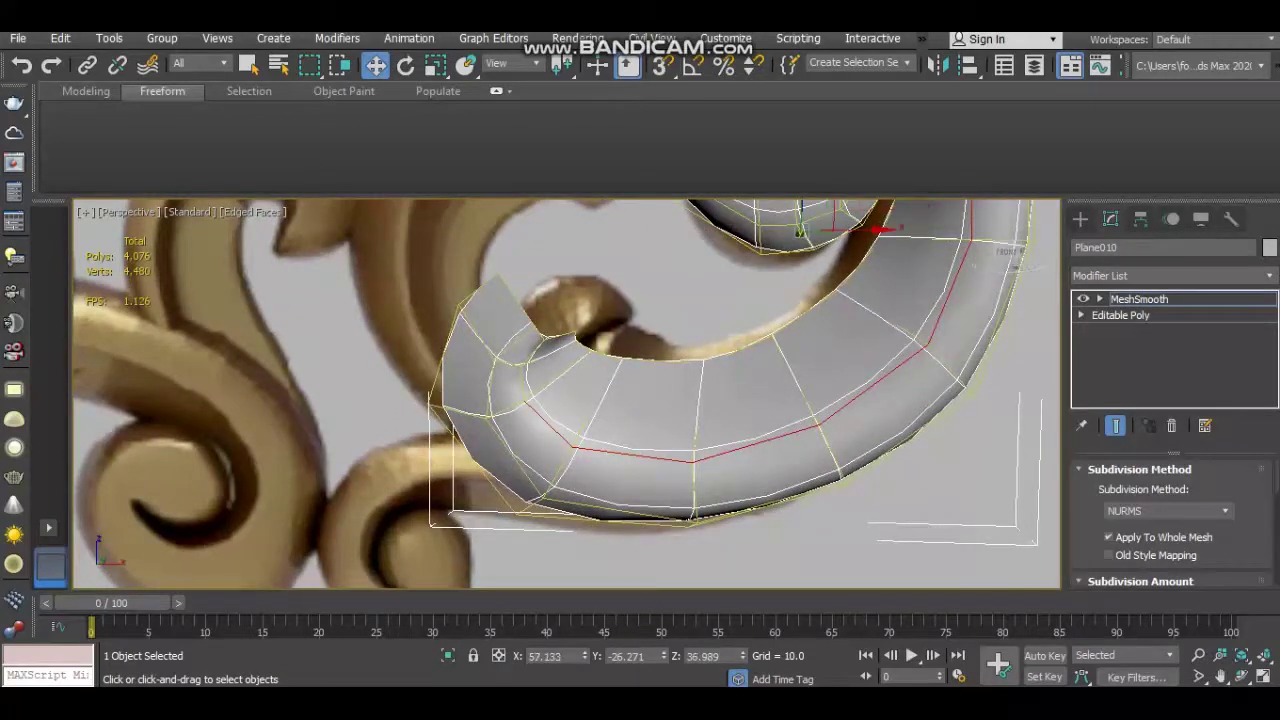
left_click_drag(800, 230, 760, 250)
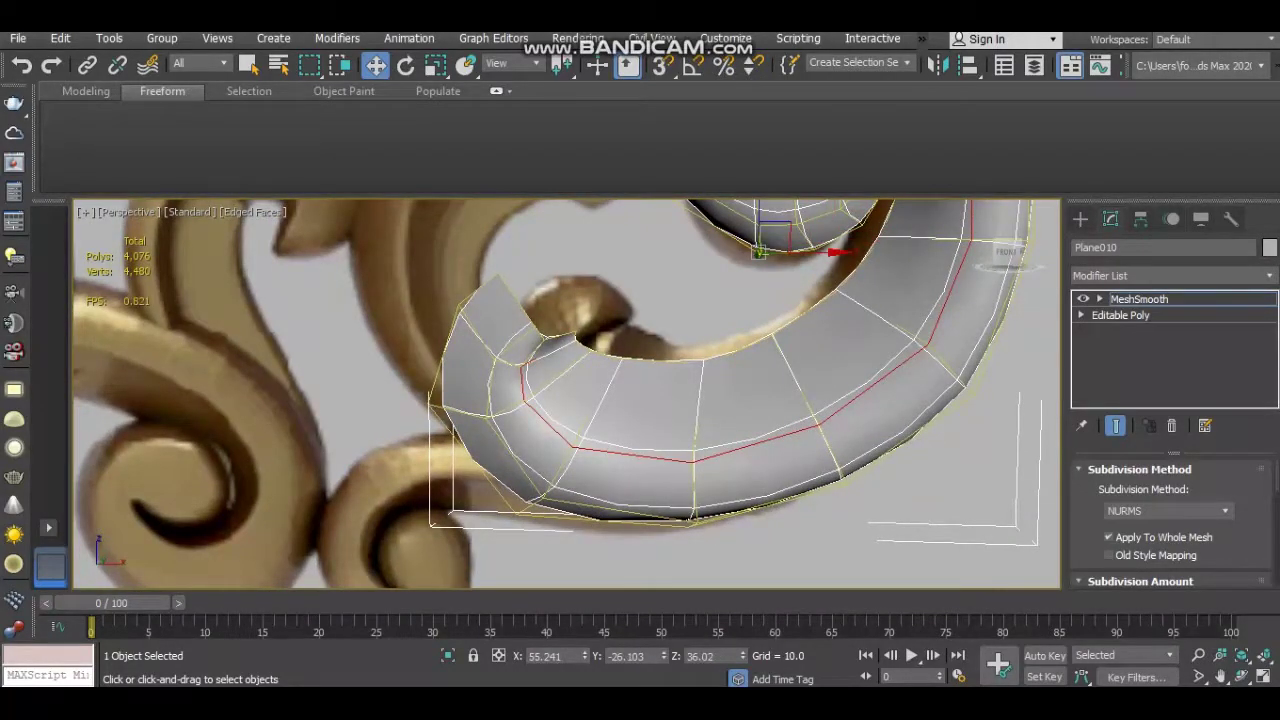
scroll(1170, 520, "down", 3)
scroll(1170, 520, "down", 2)
scroll(1170, 520, "down", 1)
scroll(560, 390, "down", 2)
scroll(560, 390, "down", 3)
key("F4")
middle_click_drag(560, 400, 455, 400, "alt")
scroll(560, 400, "up", 3)
scroll(560, 400, "up", 3)
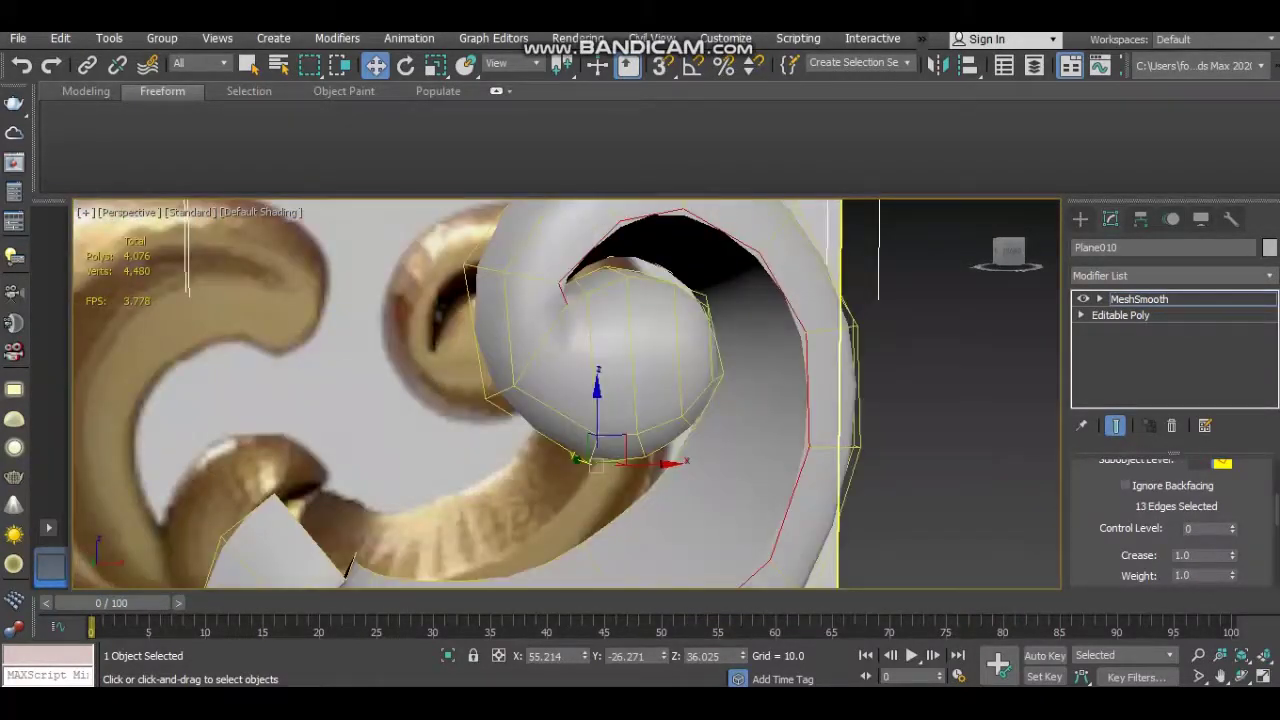
Select the inner curl edges and give them a crease of 0.2
left_click(606, 290)
mouse_move(560, 400)
middle_mouse_down("alt")
mouse_move(520, 400)
mouse_move(550, 395)
mouse_move(540, 390)
middle_mouse_up("alt")
key("ctrl+Page_Up")
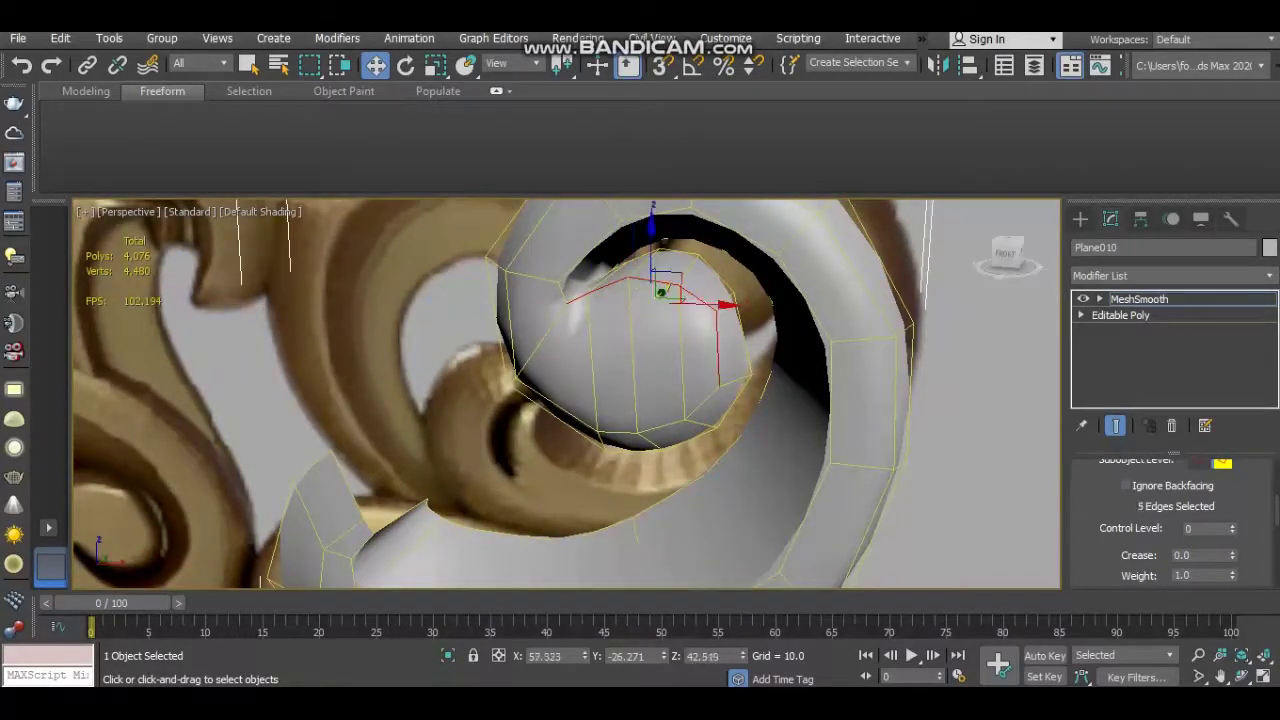
left_click(650, 429, "ctrl")
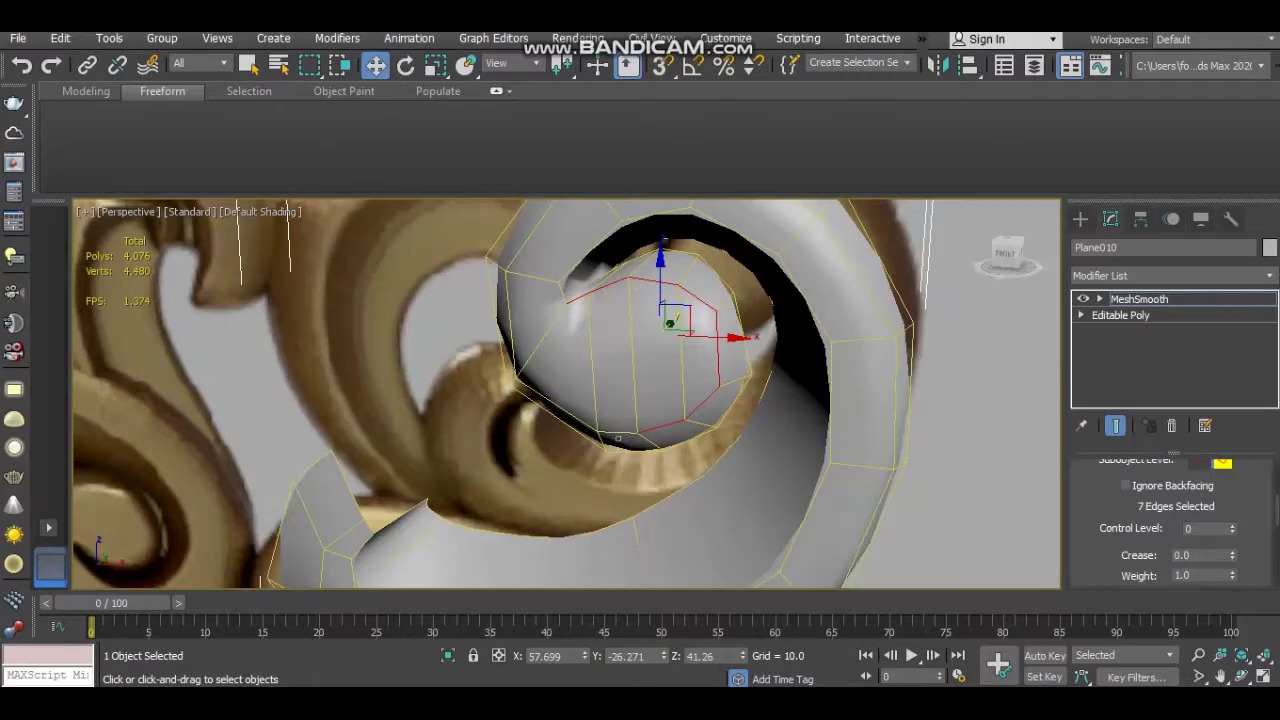
key("ctrl+Page_Up")
middle_click_drag(560, 400, 590, 400, "alt")
left_click_drag(1232, 555, 1232, 548)
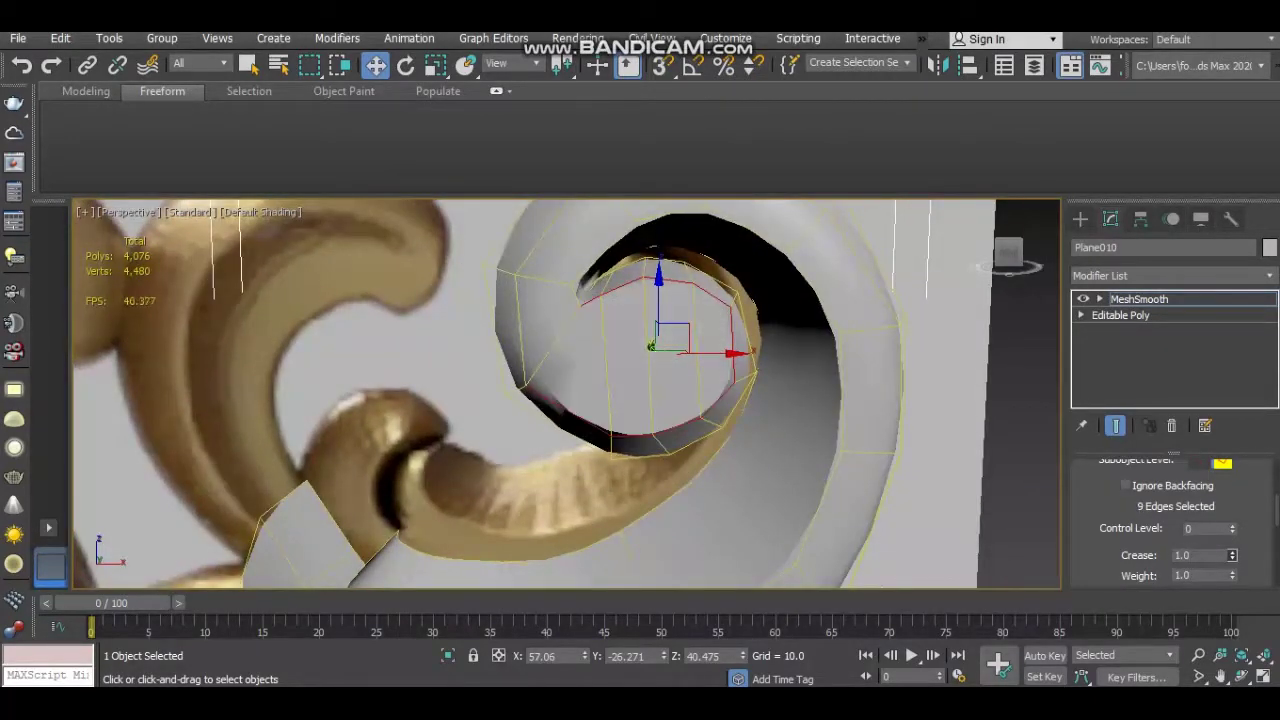
middle_click_drag(560, 400, 600, 400, "alt")
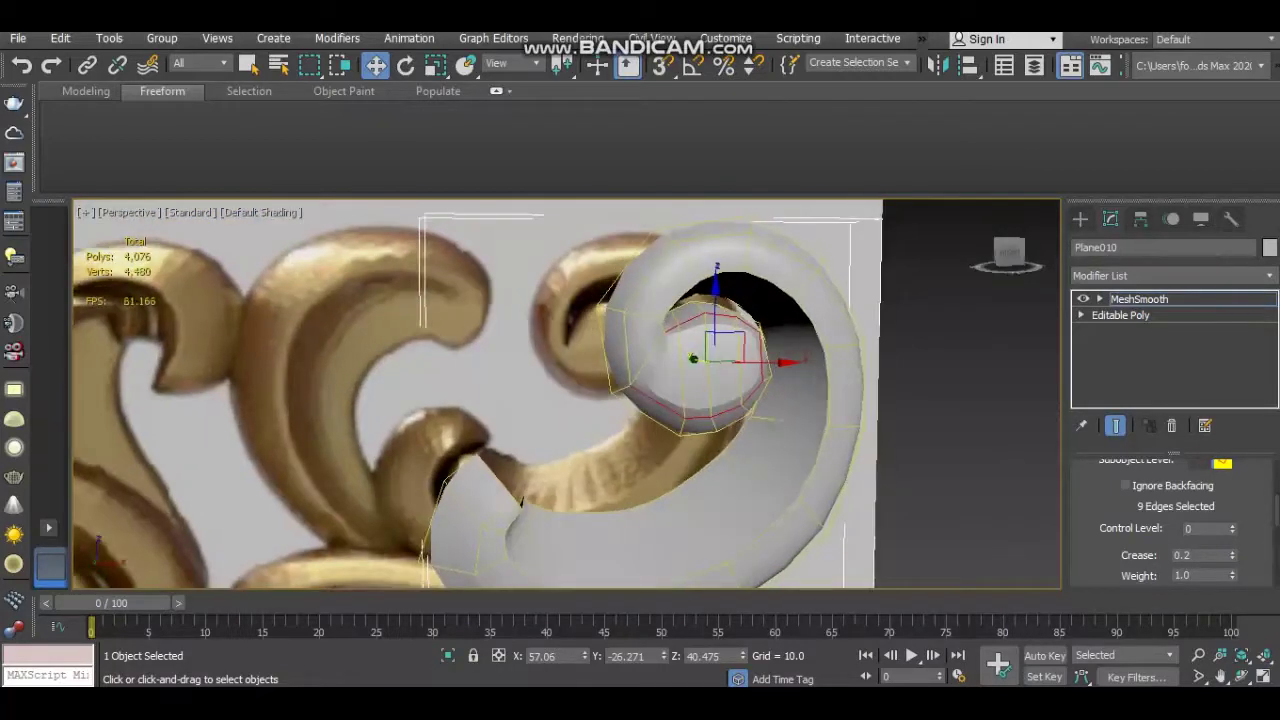
left_click(520, 500)
scroll(520, 500, "down", 4)
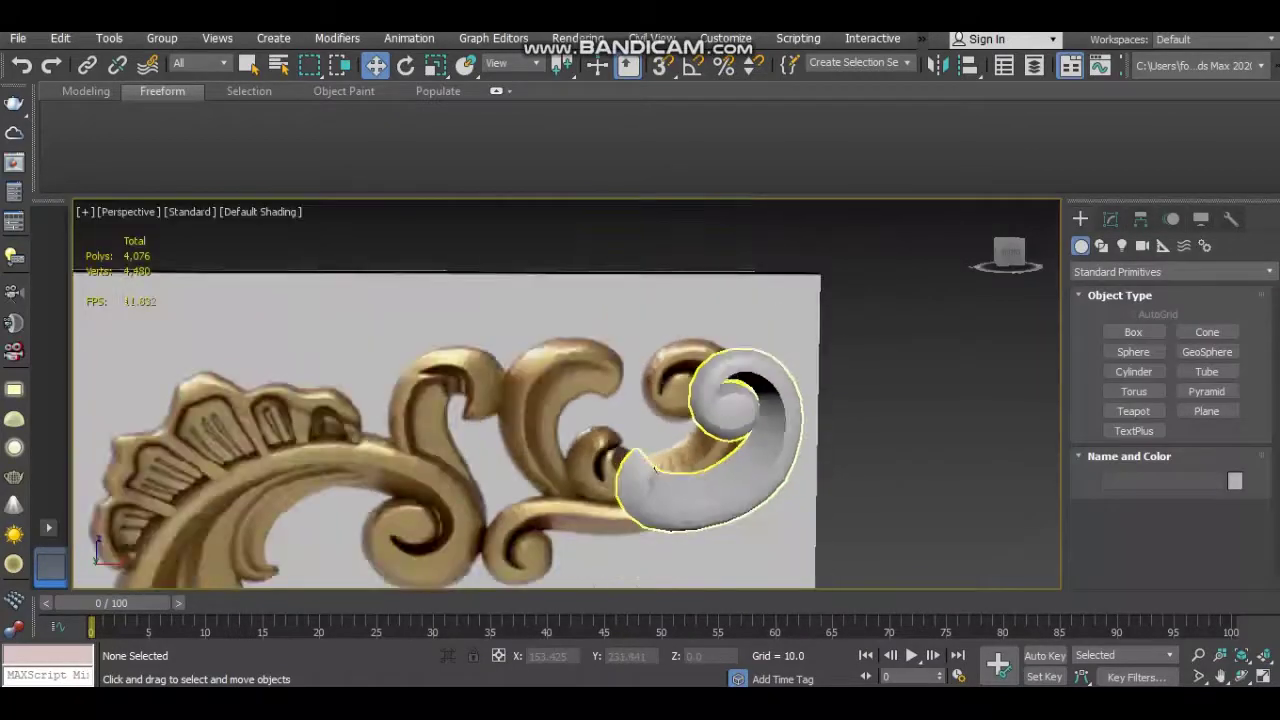
Select the curl and switch to a maximized Front view panned to the right
left_click(740, 420)
scroll(700, 400, "up", 4)
middle_click_drag(700, 400, 720, 400, "alt")
middle_click_drag(600, 400, 720, 400, "alt")
key("alt+w")
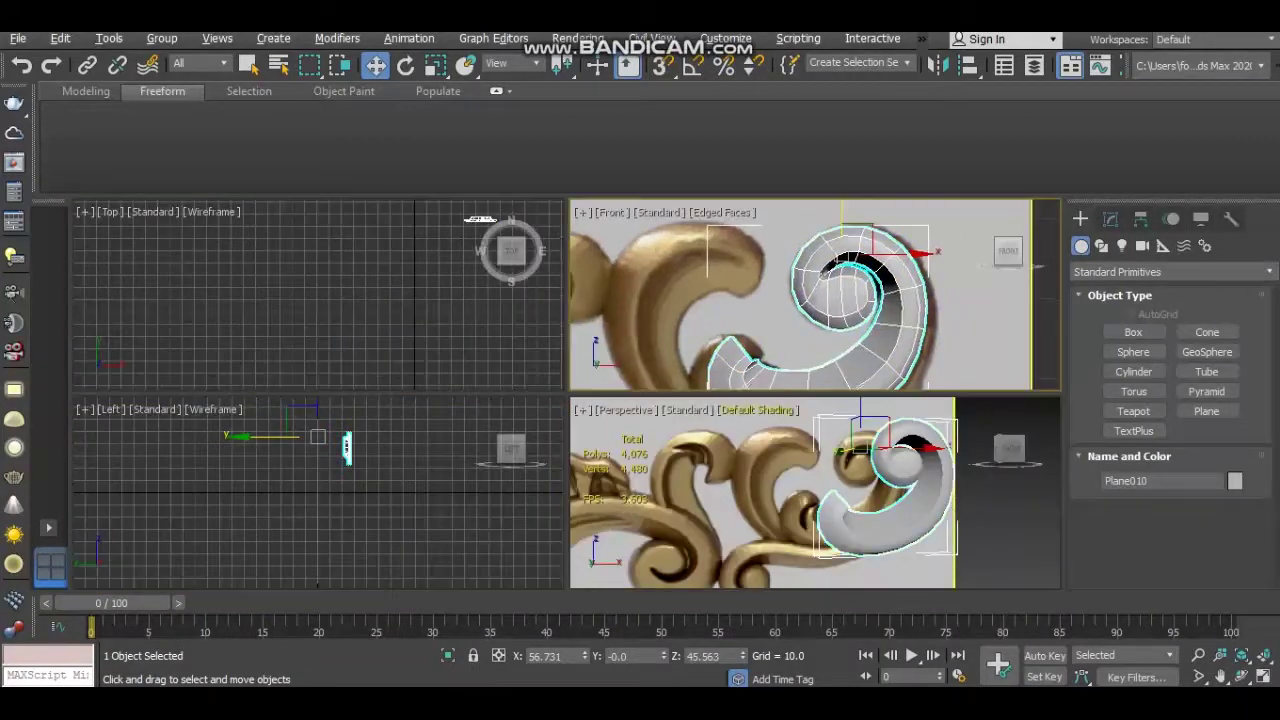
key("alt+w")
middle_click_drag(560, 400, 622, 410)
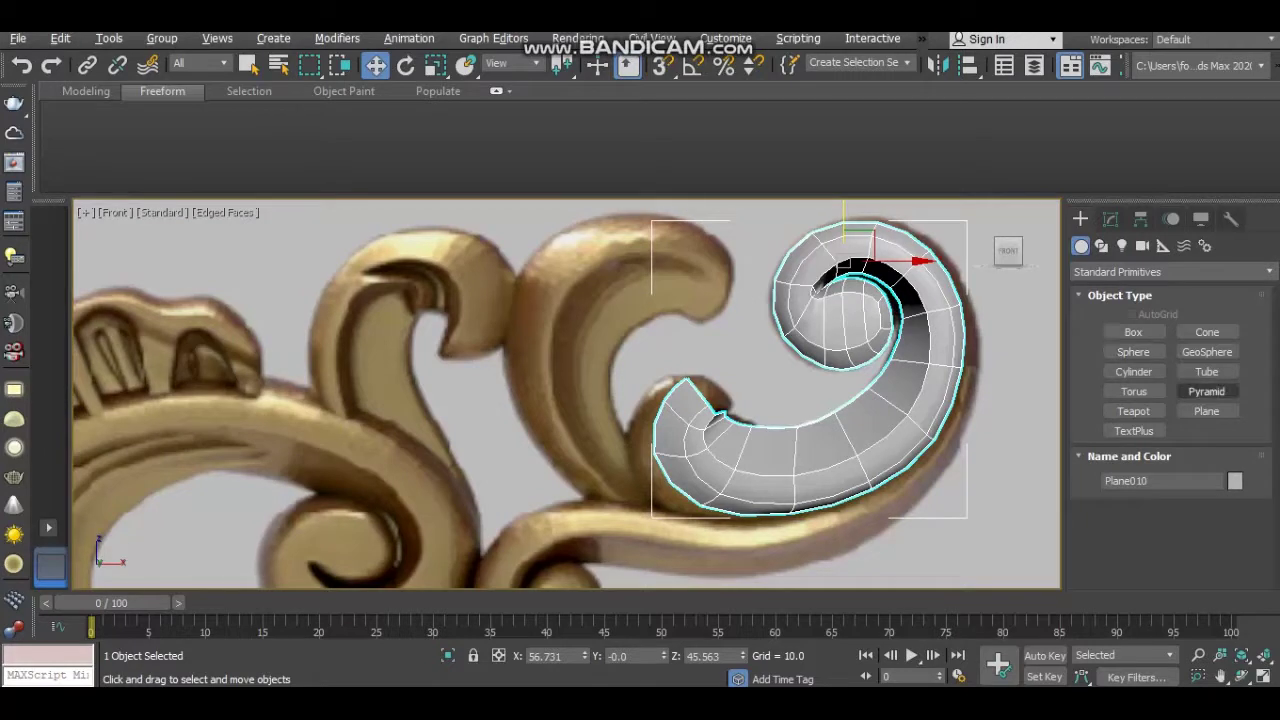
Draw a small plane, Plane011, over the neighbouring scroll lobe
left_click(1206, 411)
scroll(665, 306, "up", 2)
scroll(665, 306, "up", 1)
middle_click_drag(665, 306, 672, 361)
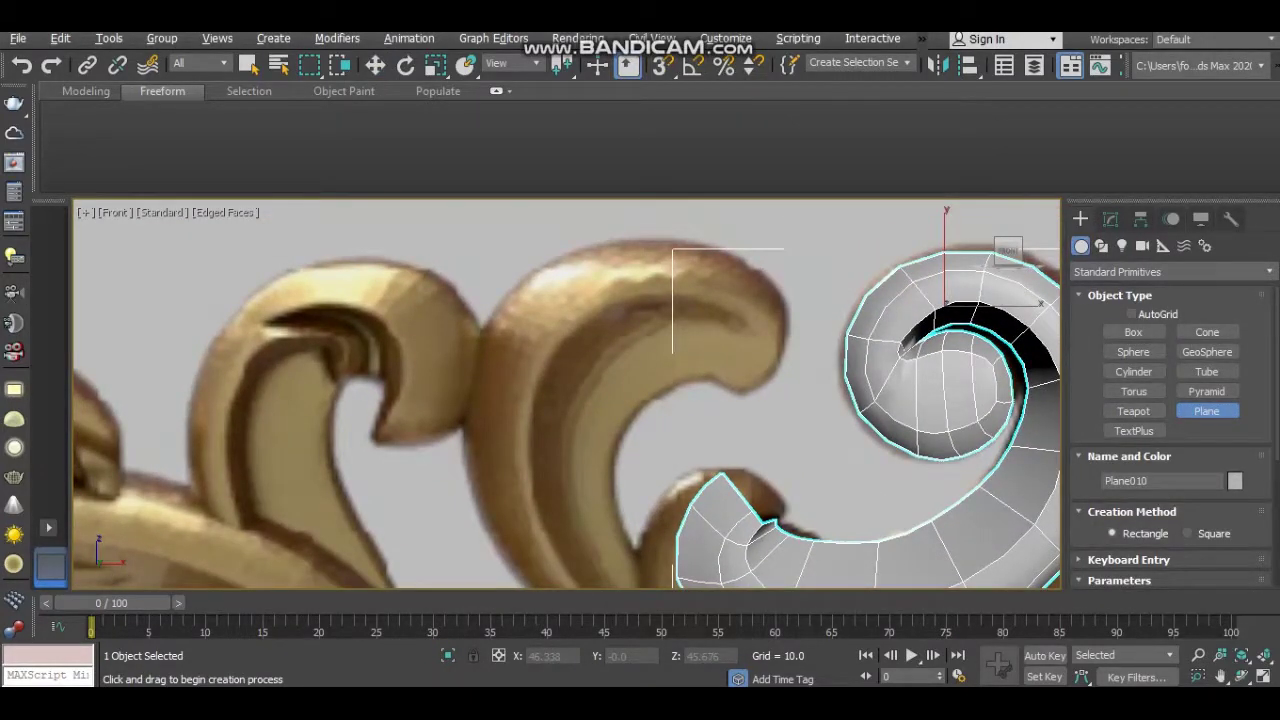
left_click_drag(777, 303, 711, 389)
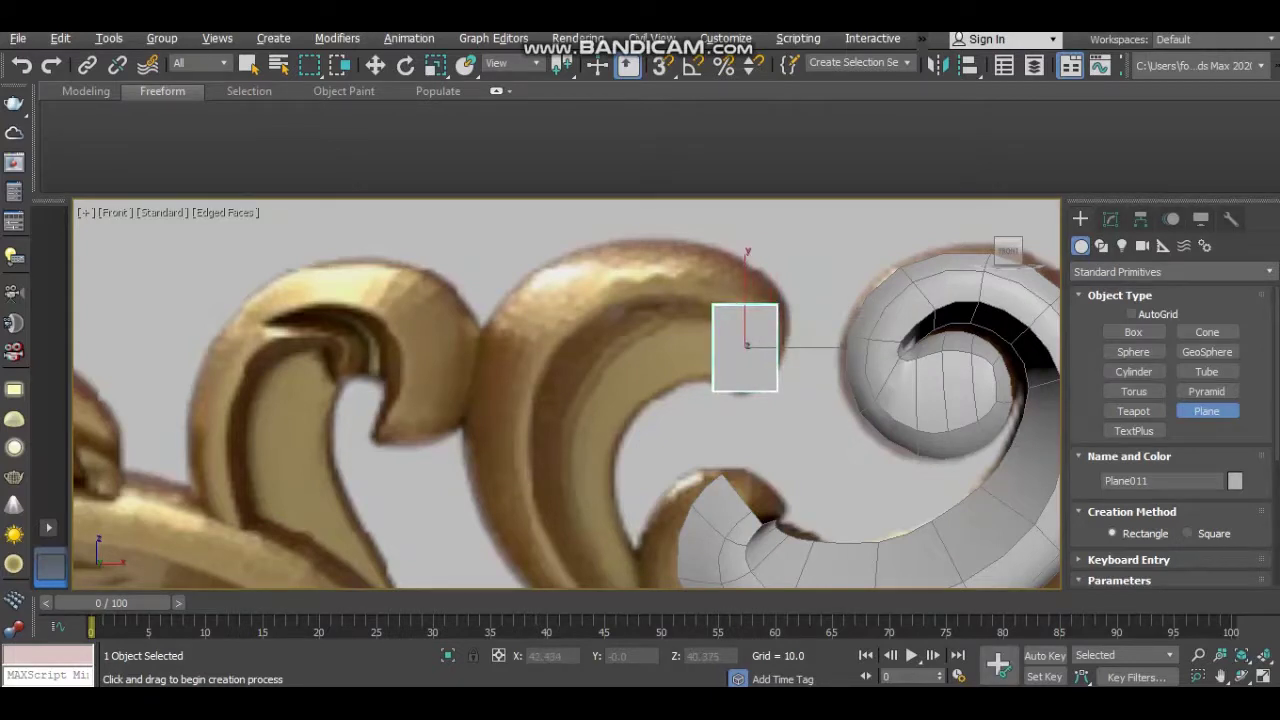
Convert Plane011 to an editable poly and make it see-through for edge editing
right_click(745, 343)
right_click(742, 330)
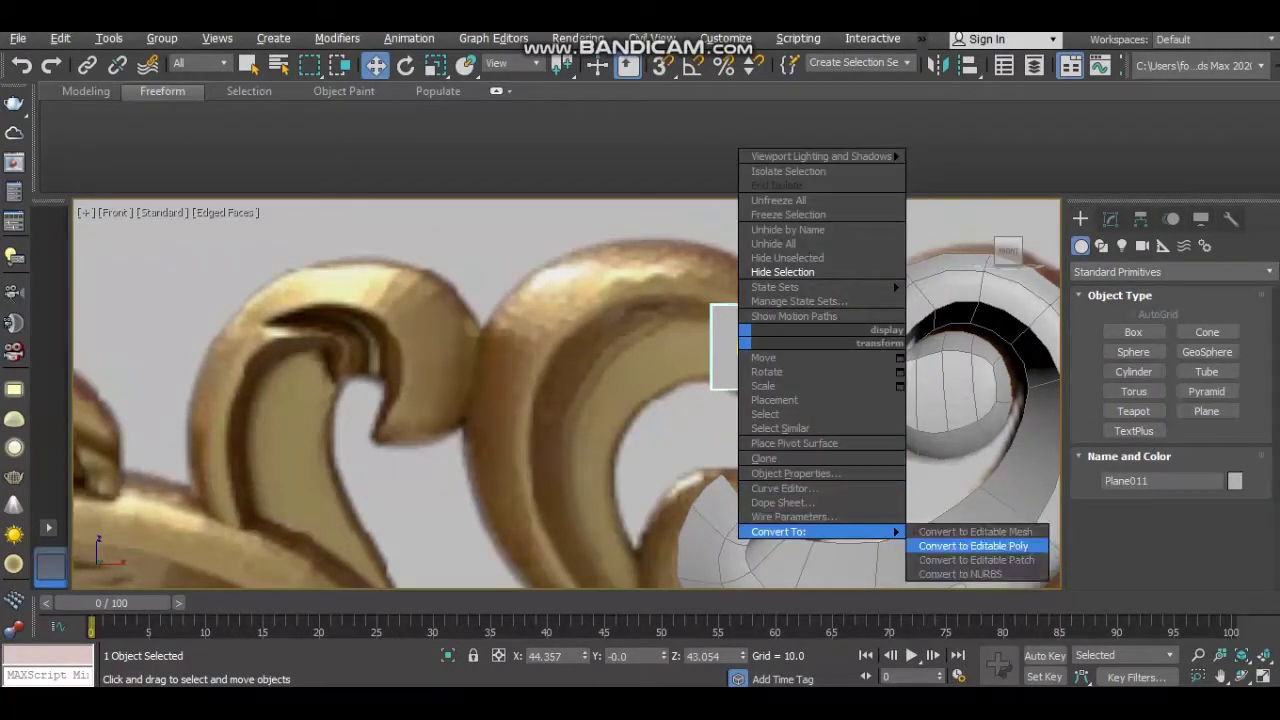
left_click(960, 548)
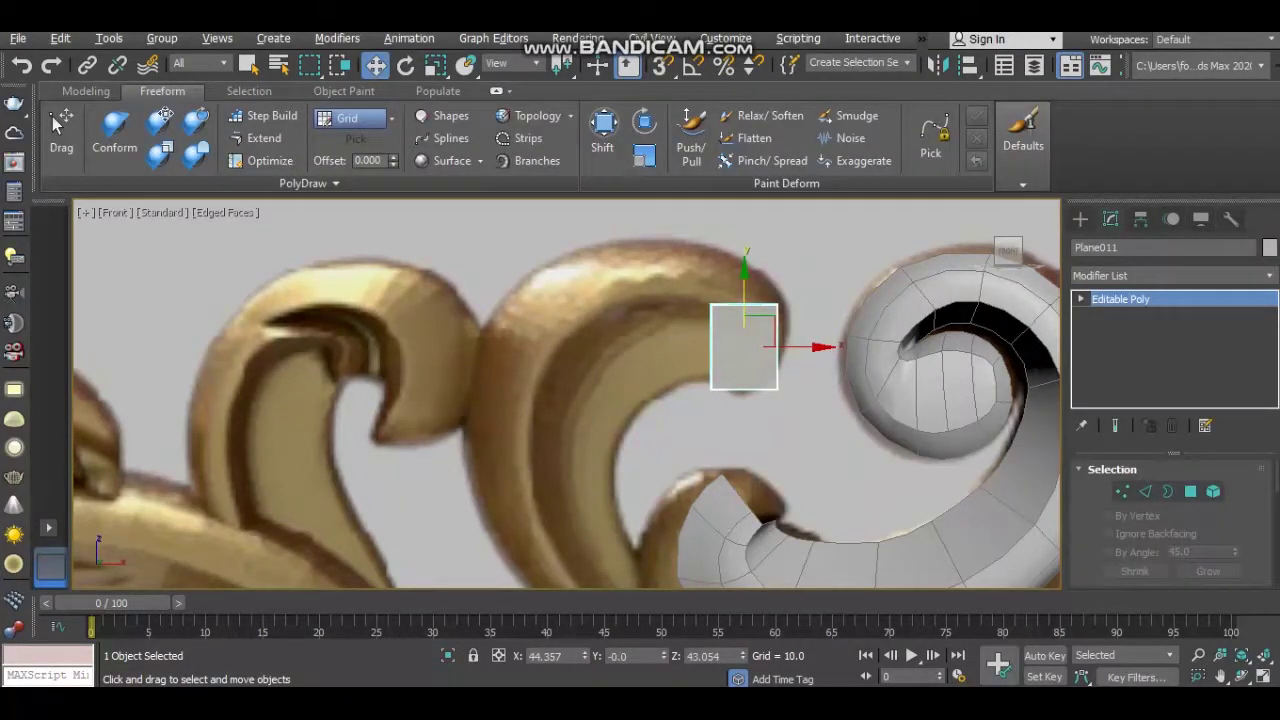
middle_click_drag(566, 411, 594, 409)
key("2")
key("alt+x")
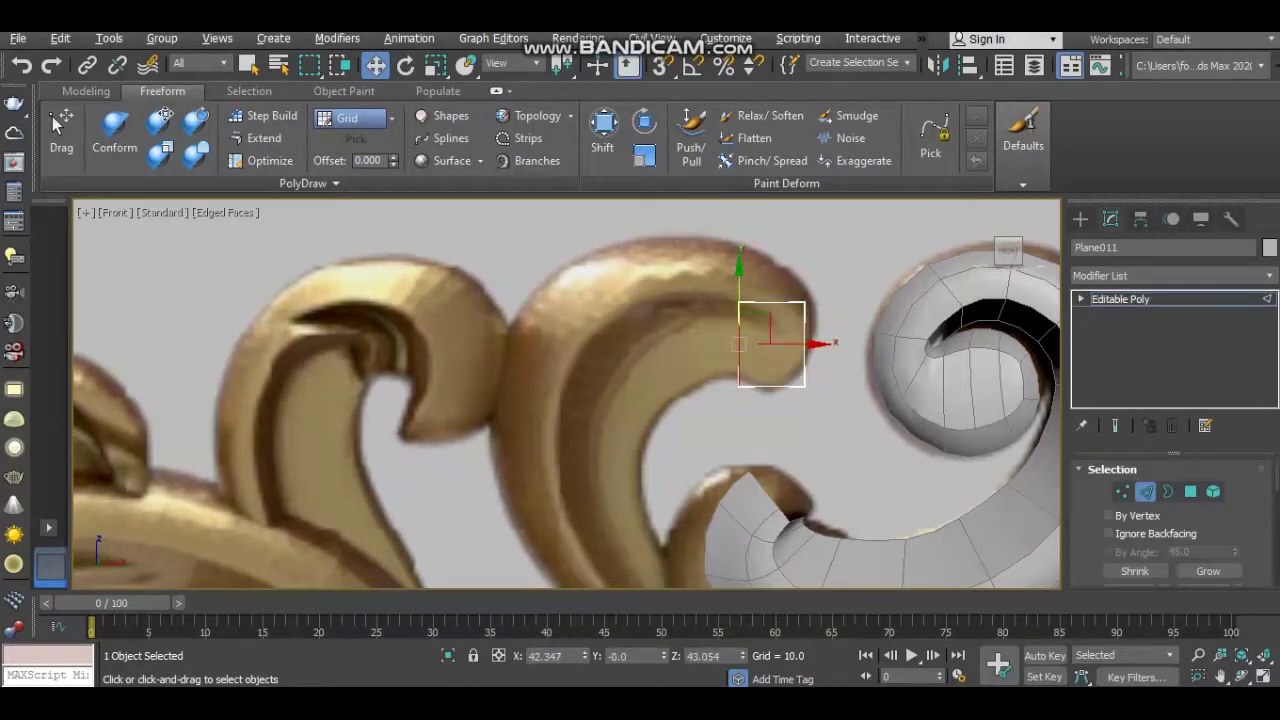
Extend the strip left by one polygon and pull its vertex along the scroll arm
left_click_drag(740, 340, 658, 335, "shift")
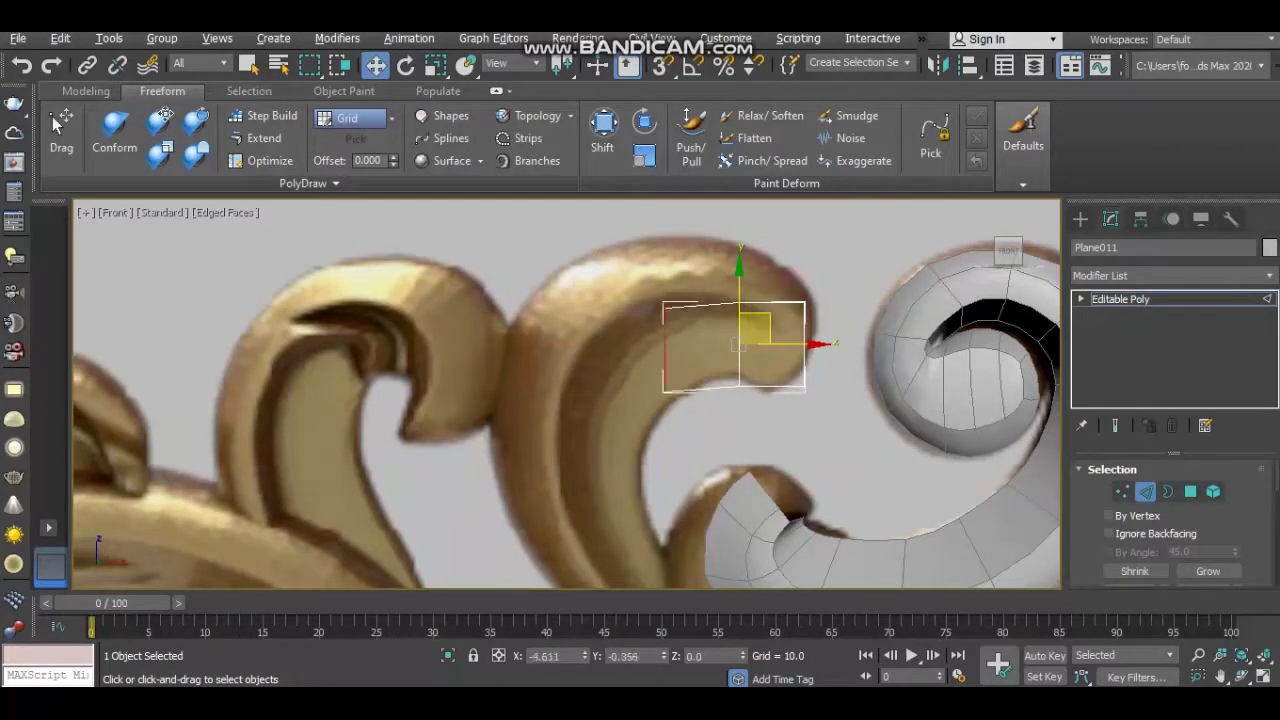
scroll(661, 334, "up", 3)
key("1")
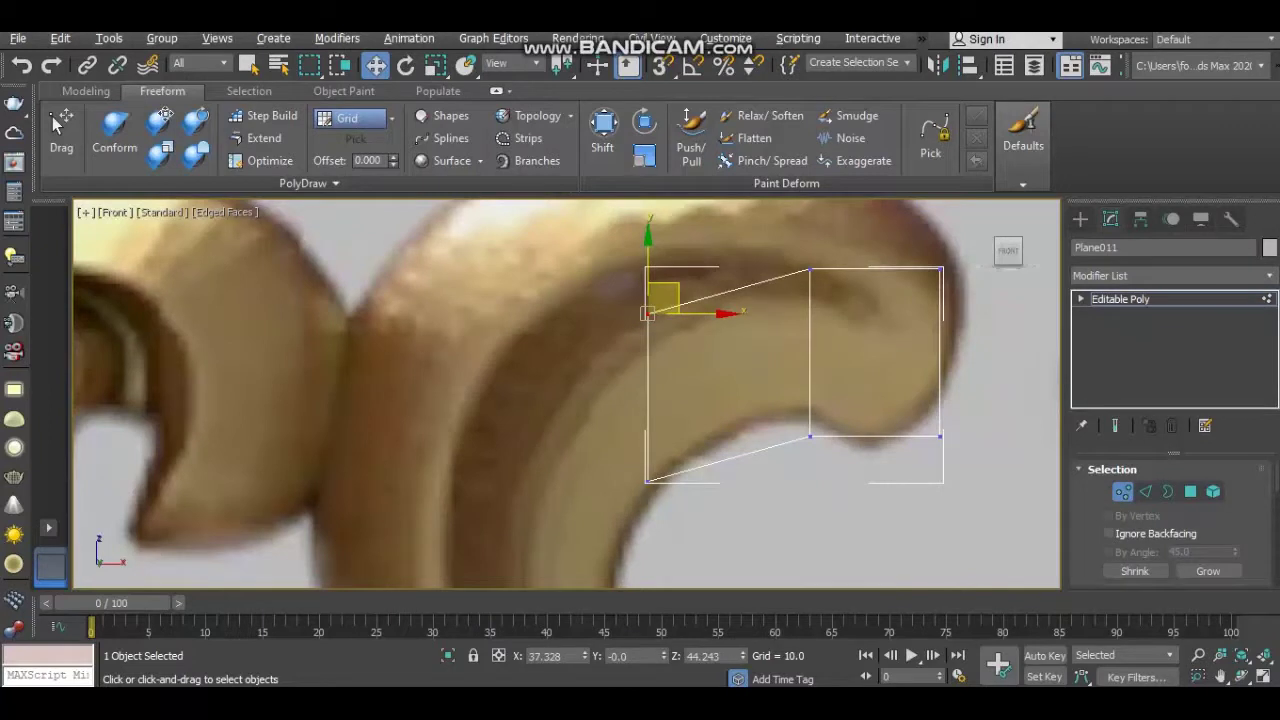
mouse_move(648, 313)
left_mouse_down()
mouse_move(557, 280)
mouse_move(520, 325)
left_mouse_up()
scroll(647, 313, "down", 2)
middle_click_drag(600, 340, 622, 313)
Extend the strip downward from its left edge and move the left vertex onto the scroll
key("2")
left_click(625, 358)
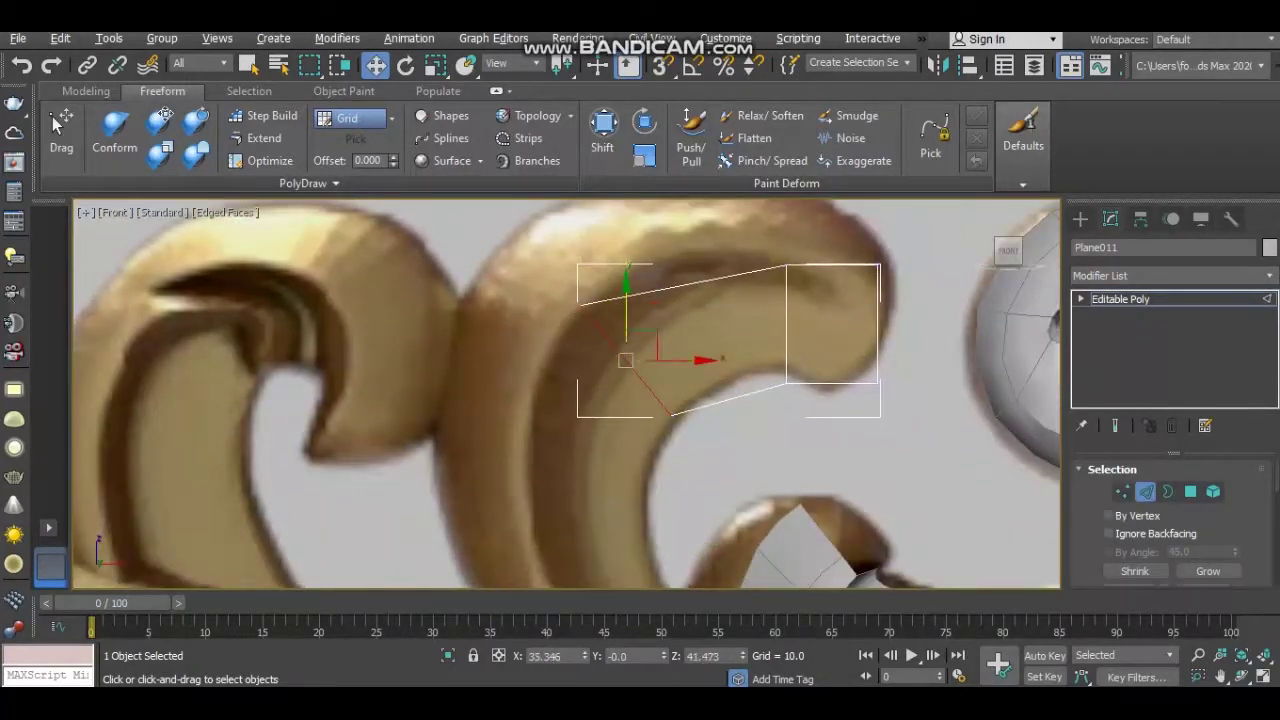
left_click_drag(625, 358, 601, 434, "shift")
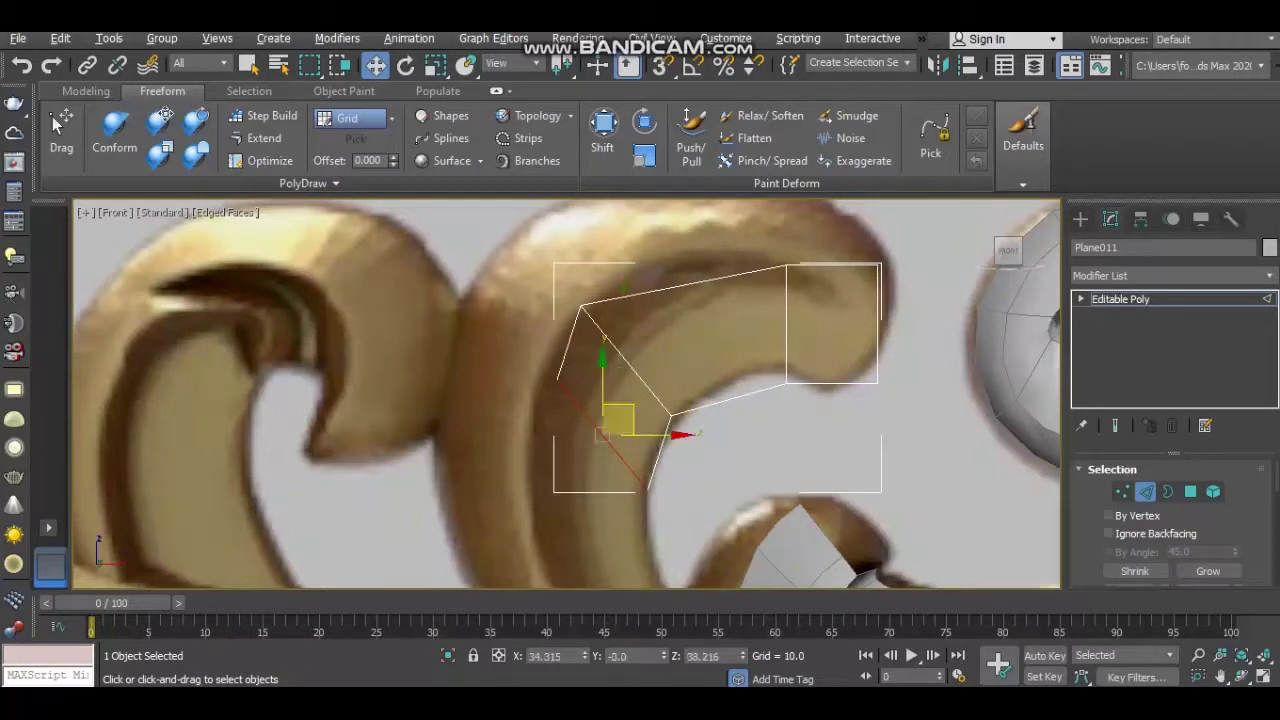
key("1")
left_click(580, 305)
left_click(557, 380)
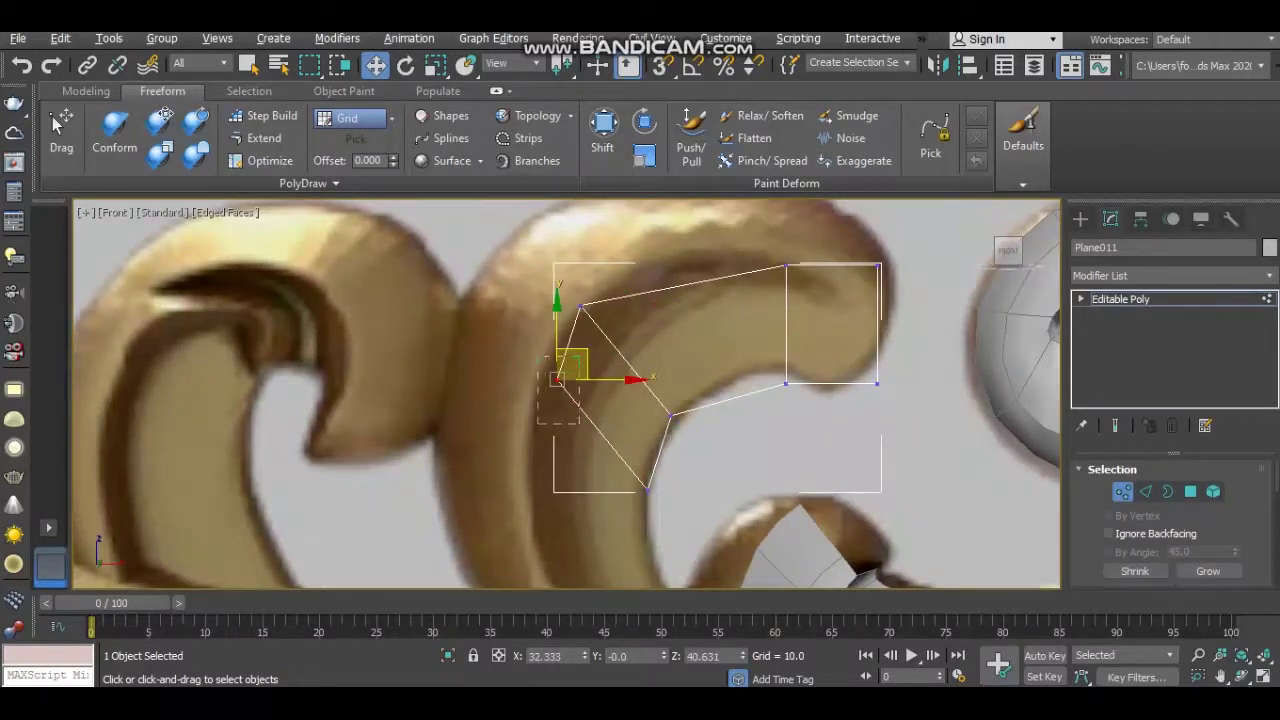
left_click_drag(557, 380, 526, 441)
middle_click_drag(526, 441, 514, 341)
Add another polygon below the strip's bottom edge and select its left vertices
key("2")
left_click(588, 370)
left_click_drag(588, 350, 592, 430, "shift")
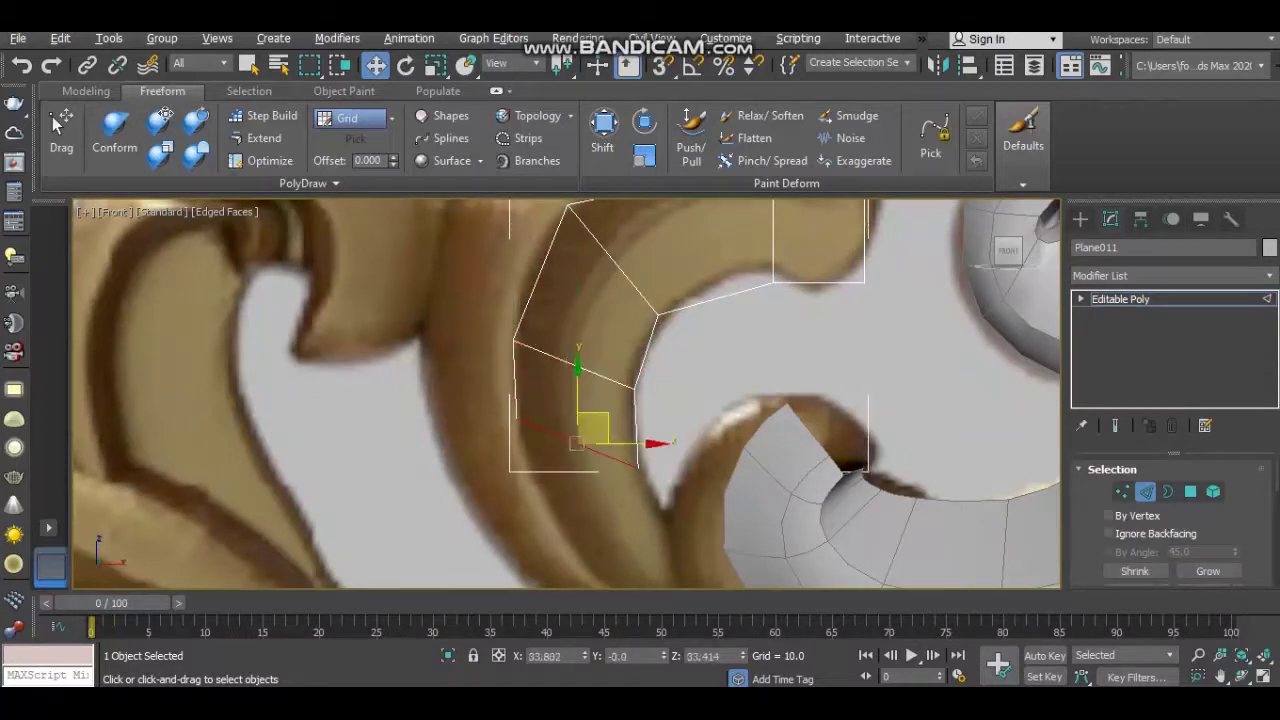
middle_click_drag(592, 440, 584, 388)
key("1")
left_click(508, 285)
left_click(509, 420, "ctrl")
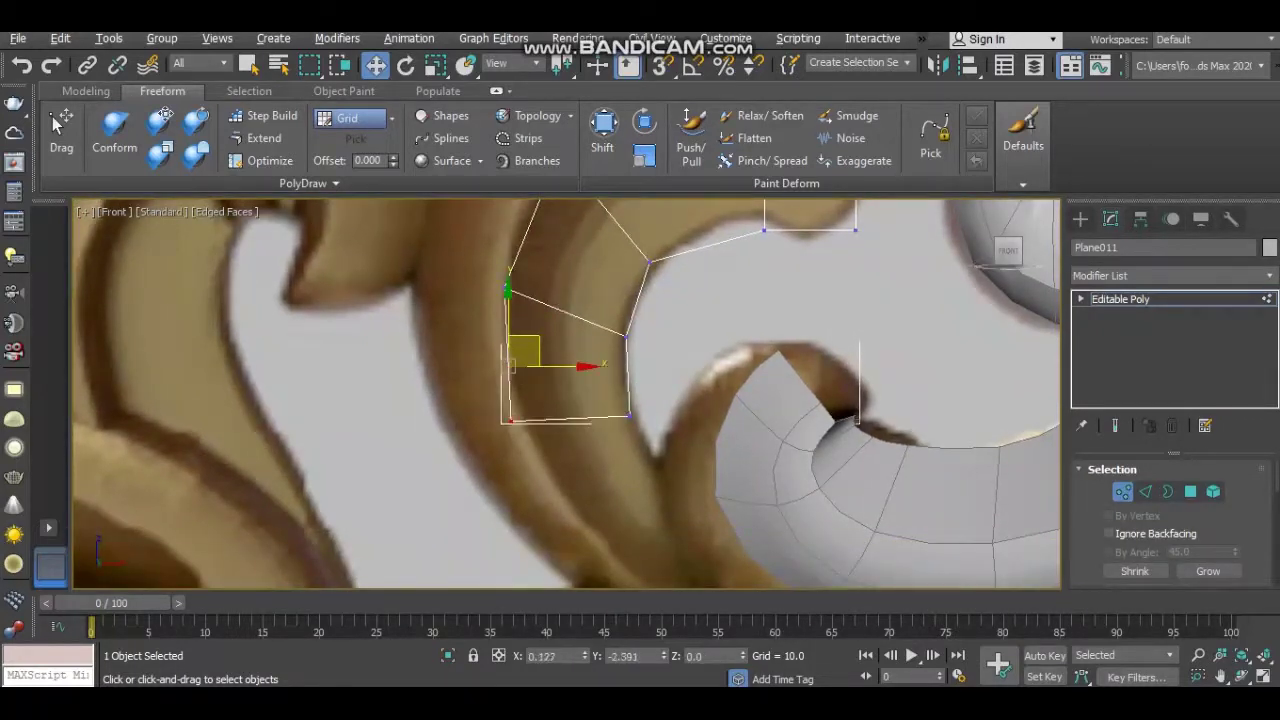
middle_click_drag(580, 396, 510, 366)
Extend the strip down along the stem and pull the new corner vertex onto it
key("2")
left_click(511, 366)
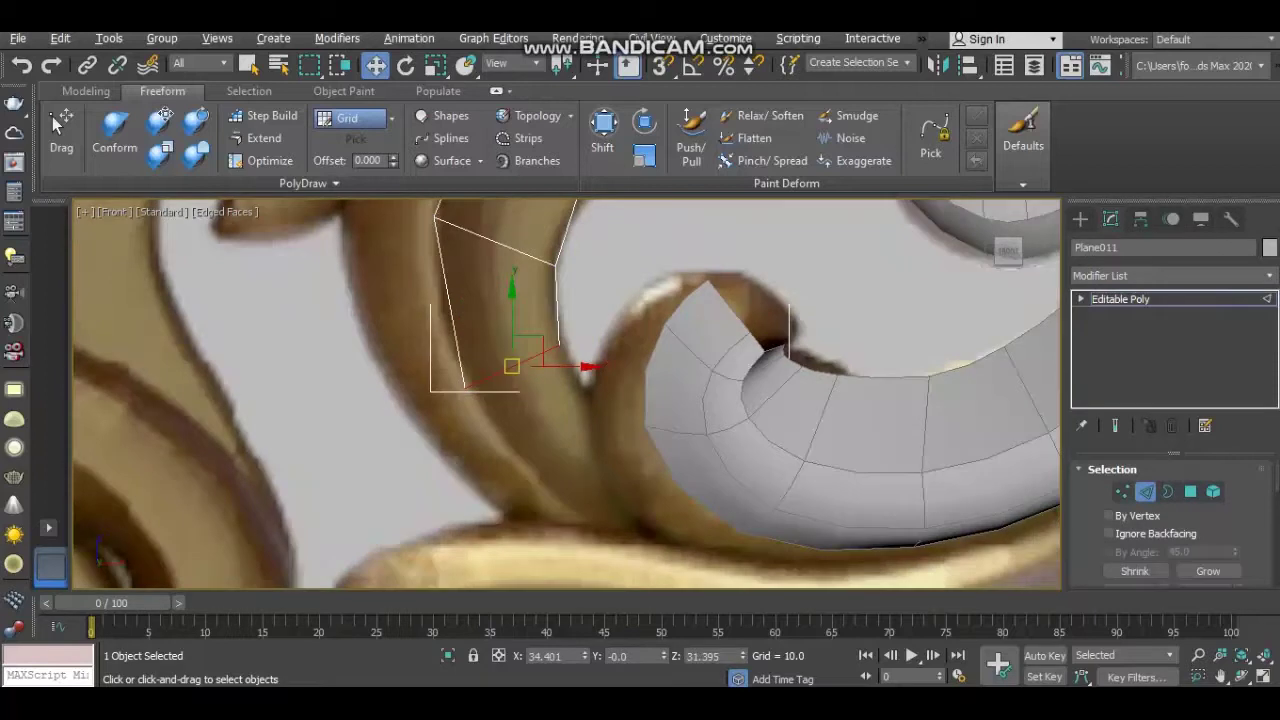
left_click_drag(525, 352, 590, 432, "shift")
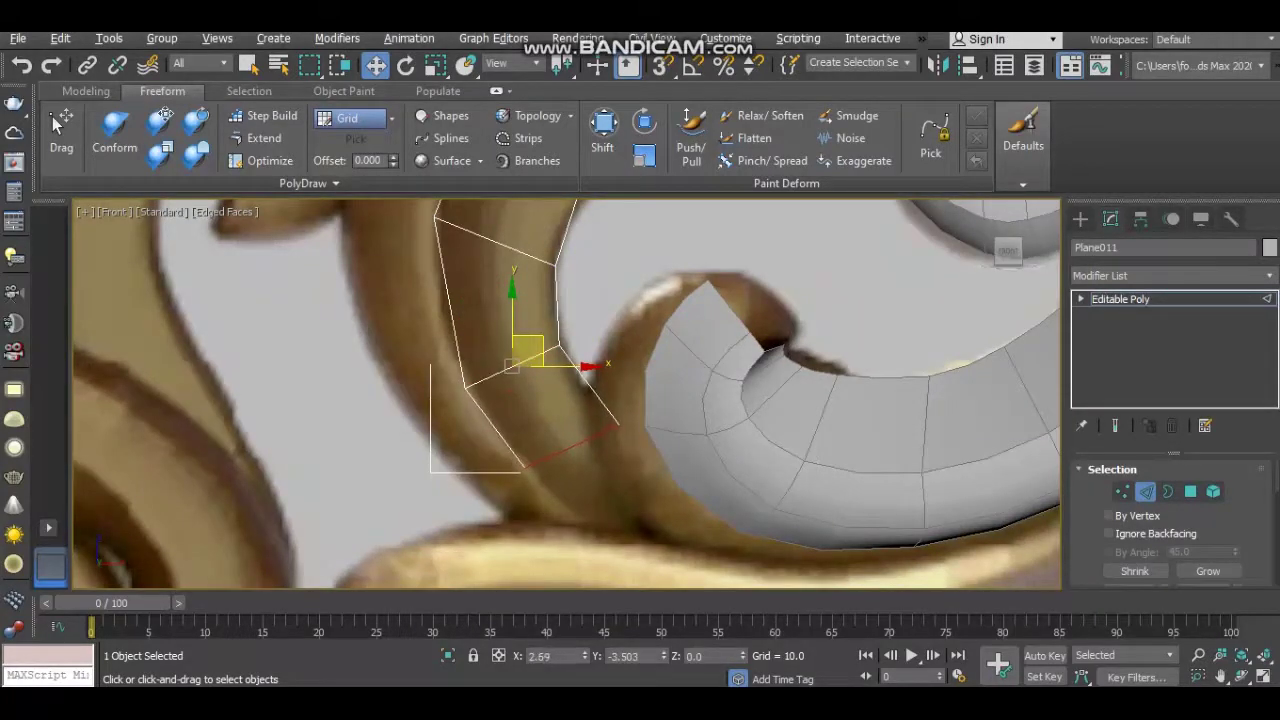
key("1")
left_click(627, 428)
left_click_drag(627, 428, 589, 430)
left_click(533, 471)
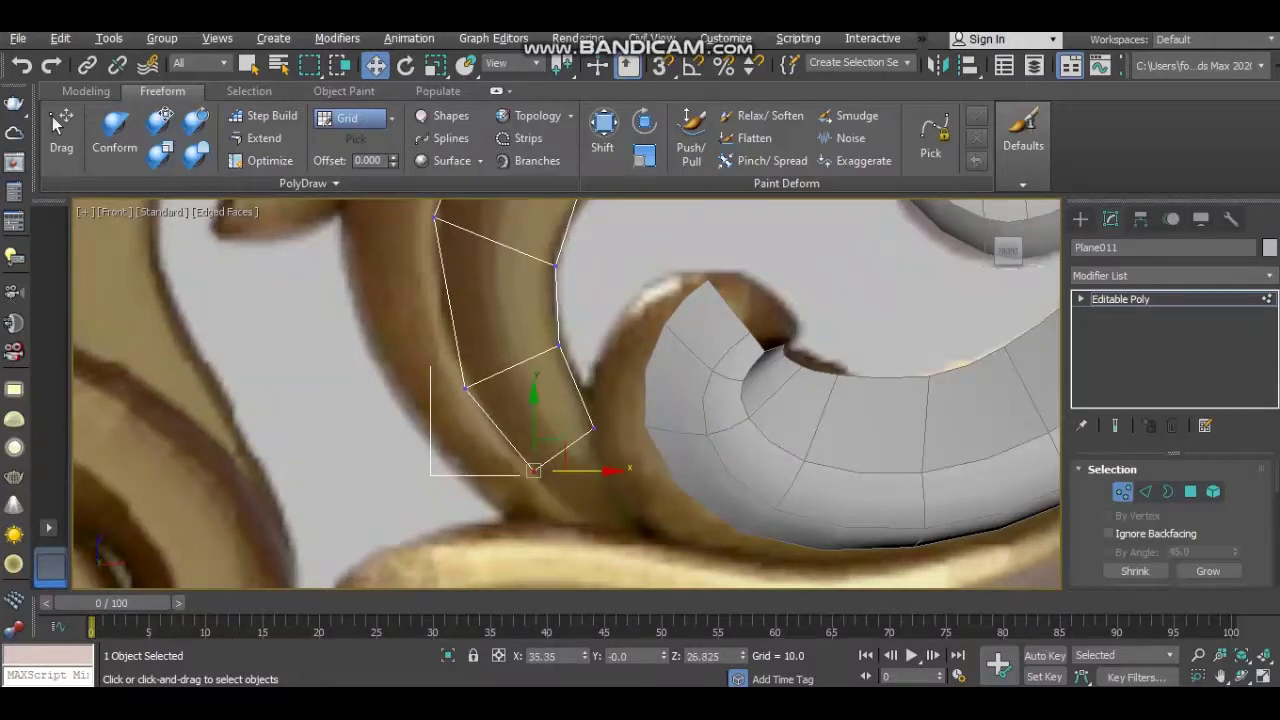
Add one more polygon further down the stem
key("2")
left_click(565, 453)
left_click_drag(565, 453, 621, 512, "shift")
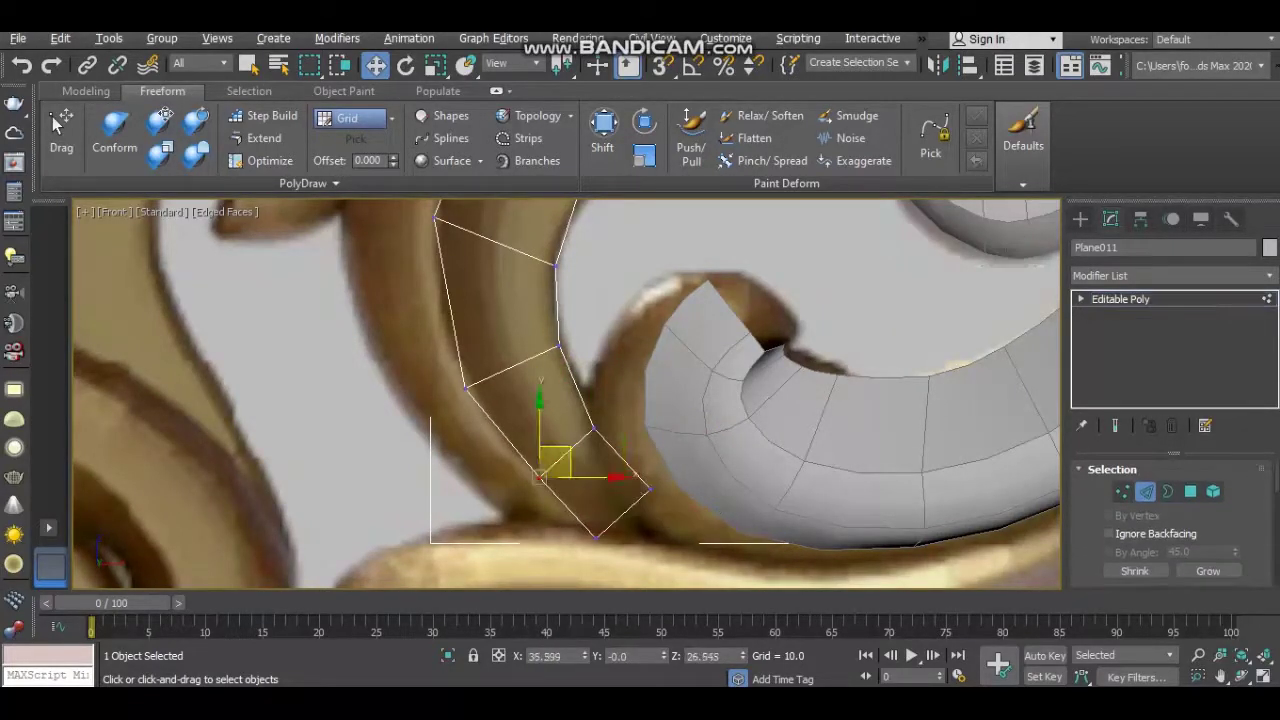
key("1")
left_click(650, 488)
scroll(566, 395, "down", 2)
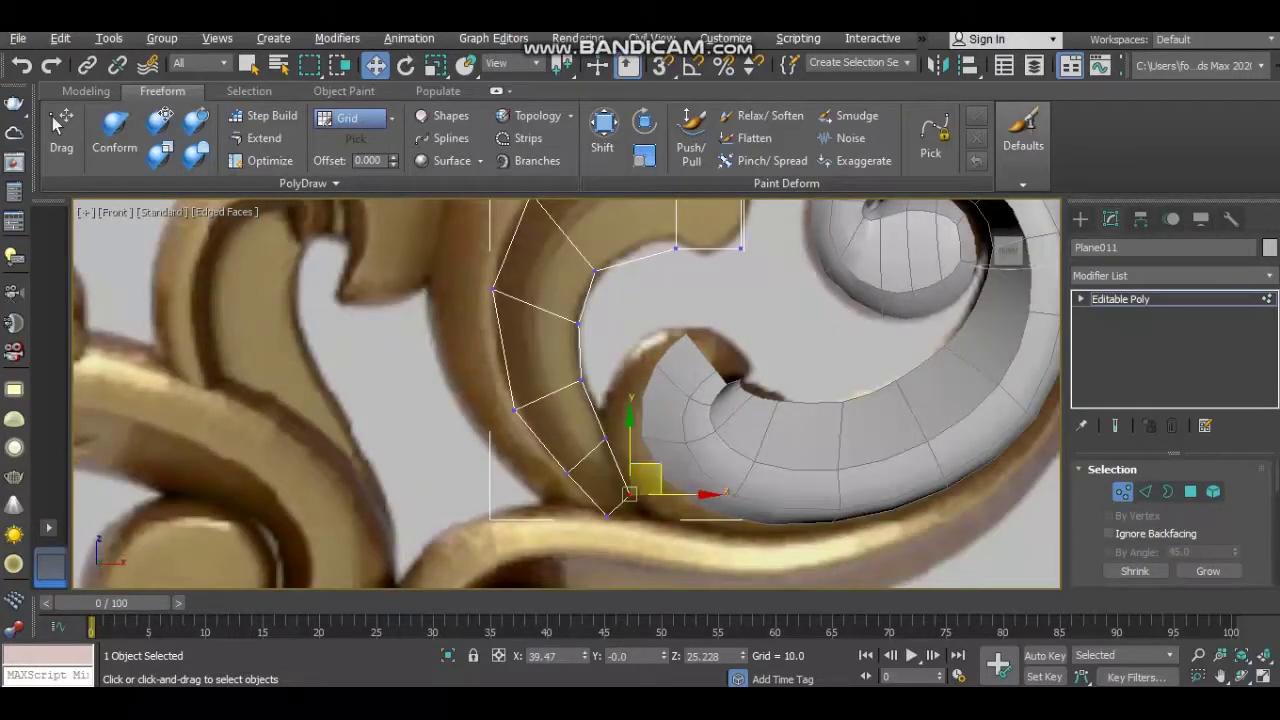
middle_click_drag(566, 395, 620, 300)
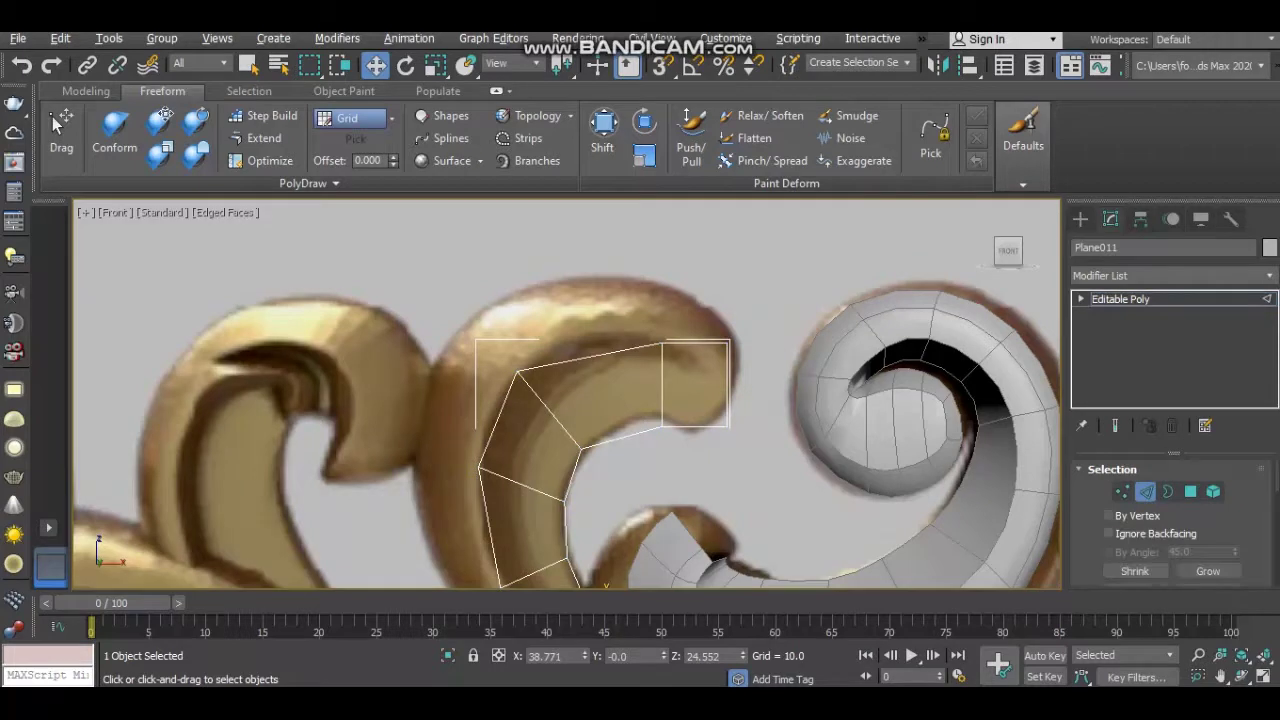
Cut a new edge across the strip and fit its top and bottom vertices to the curl
key("1")
left_click(661, 427)
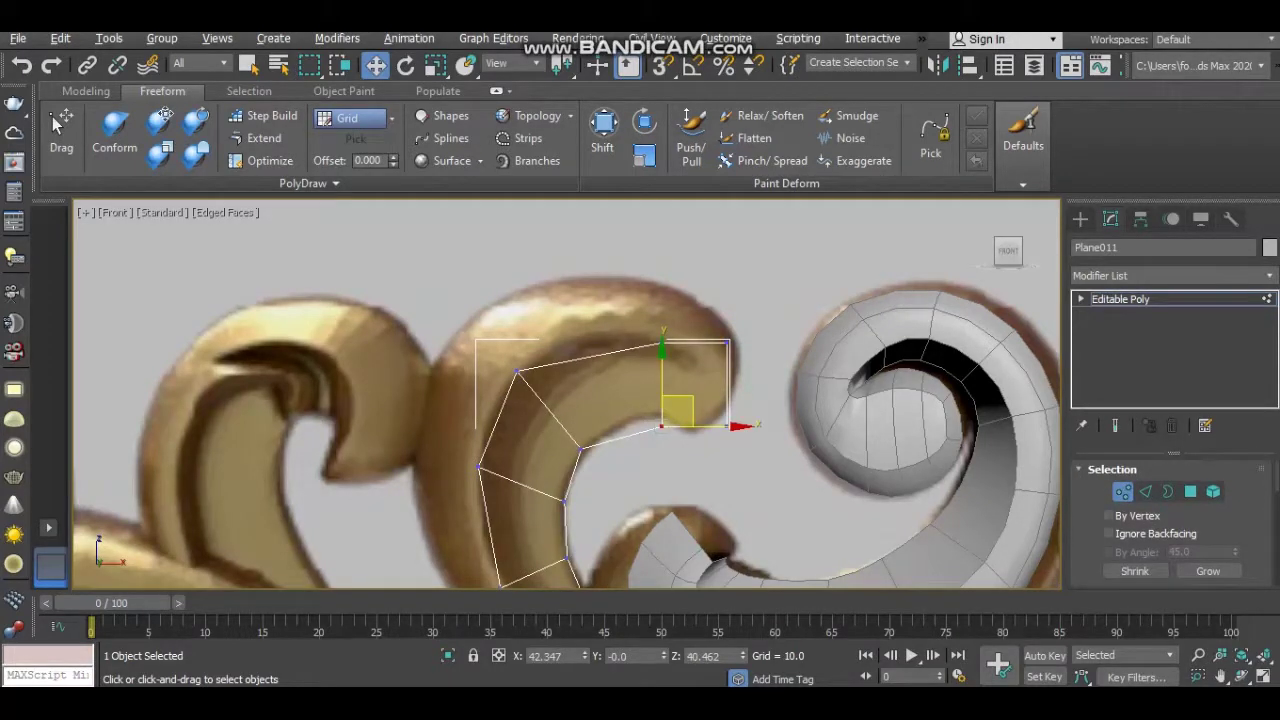
left_click(589, 356)
left_click(621, 438)
scroll(605, 352, "up", 1)
mouse_move(584, 320)
left_mouse_down()
mouse_move(684, 340)
mouse_move(686, 326)
left_mouse_up()
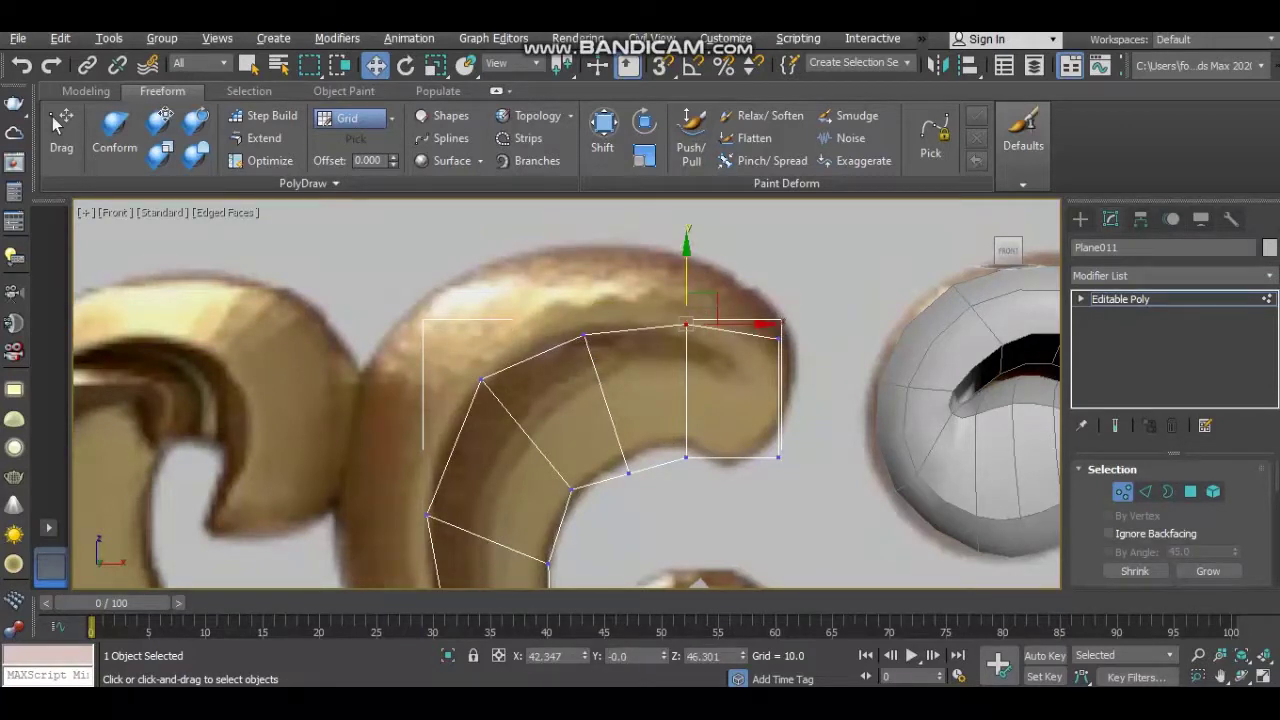
left_click(686, 457)
left_click_drag(686, 457, 686, 441)
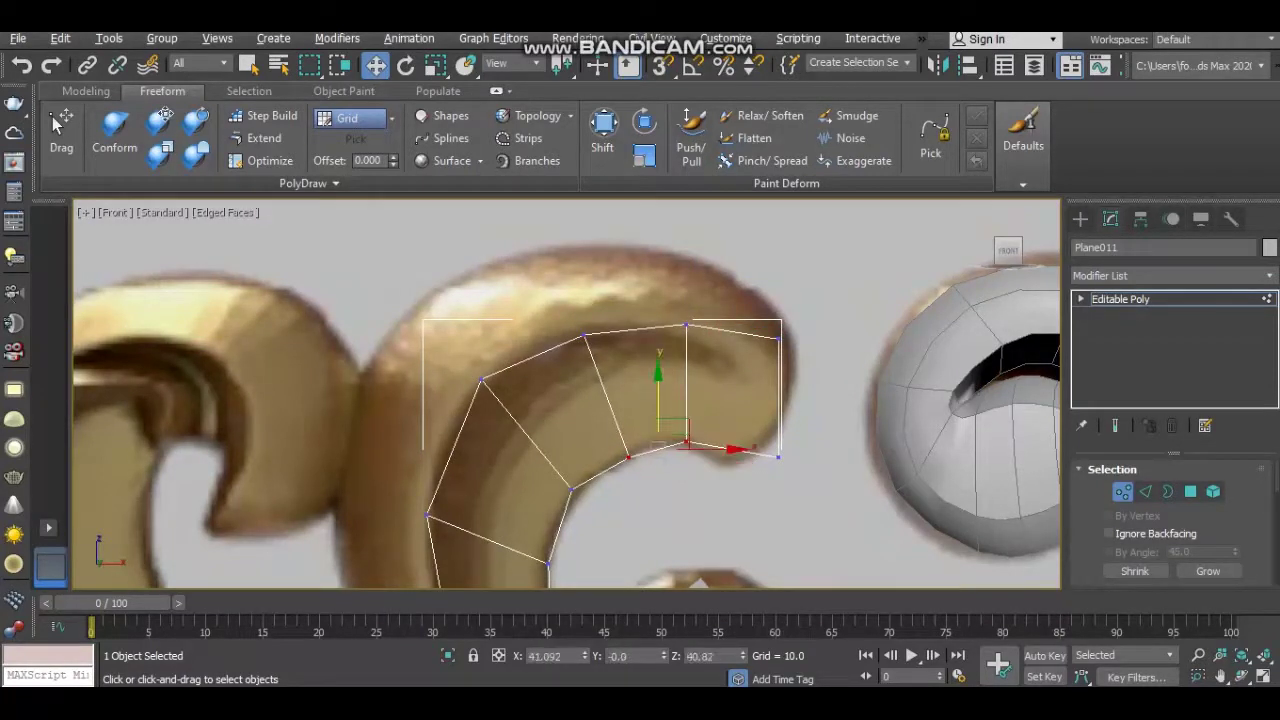
left_click(778, 457)
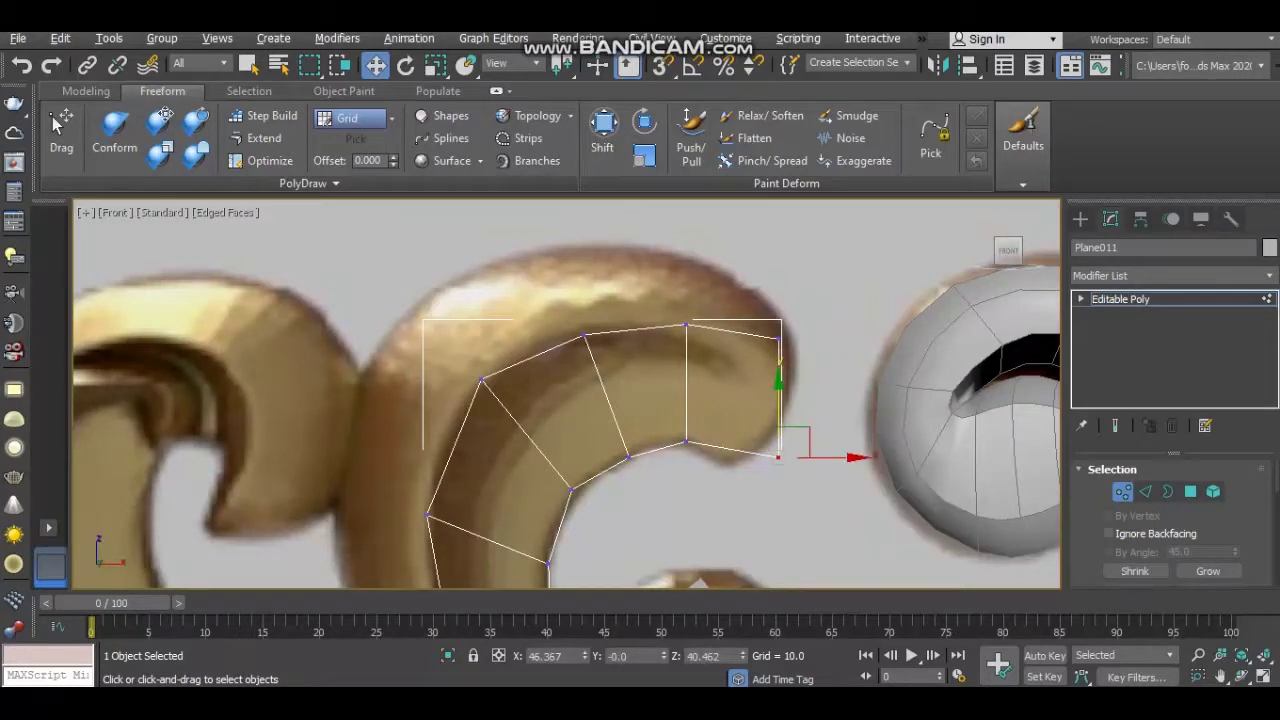
Select the crosswise edge ring and connect a central lengthwise edge loop
key("2")
left_click(770, 400)
scroll(1175, 510, "down", 1)
key("alt+r")
key("ctrl+shift+e")
Select vertices along Plane011's strip, including the new middle loop, up to the upper curl
key("1")
left_click(686, 383)
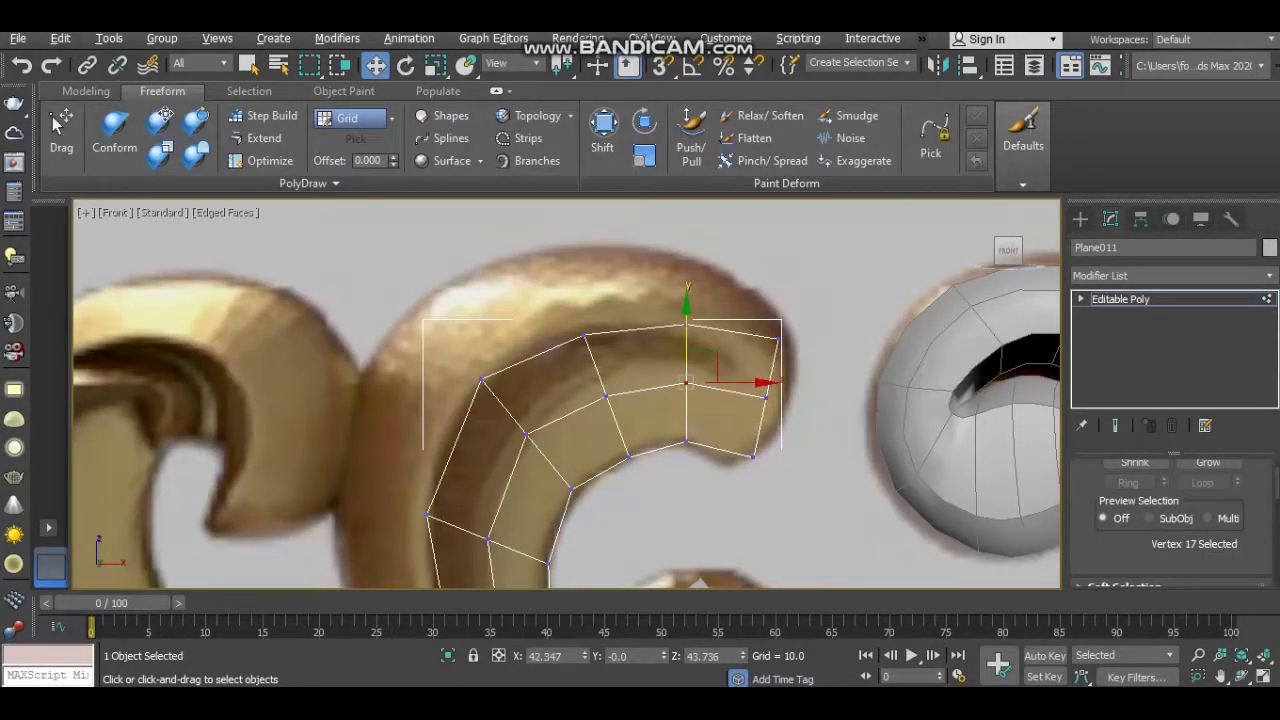
scroll(640, 330, "down", 2)
left_click(606, 320)
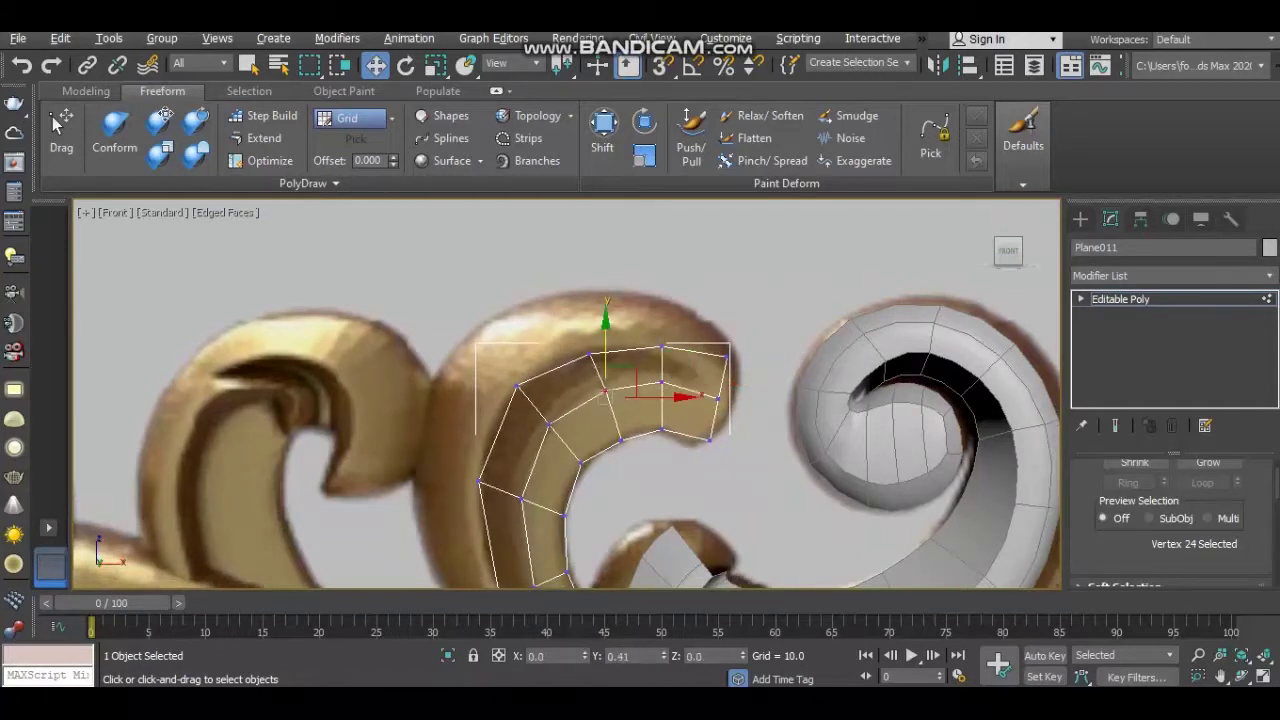
scroll(560, 390, "up", 2)
scroll(608, 420, "up", 1)
scroll(608, 420, "up", 1)
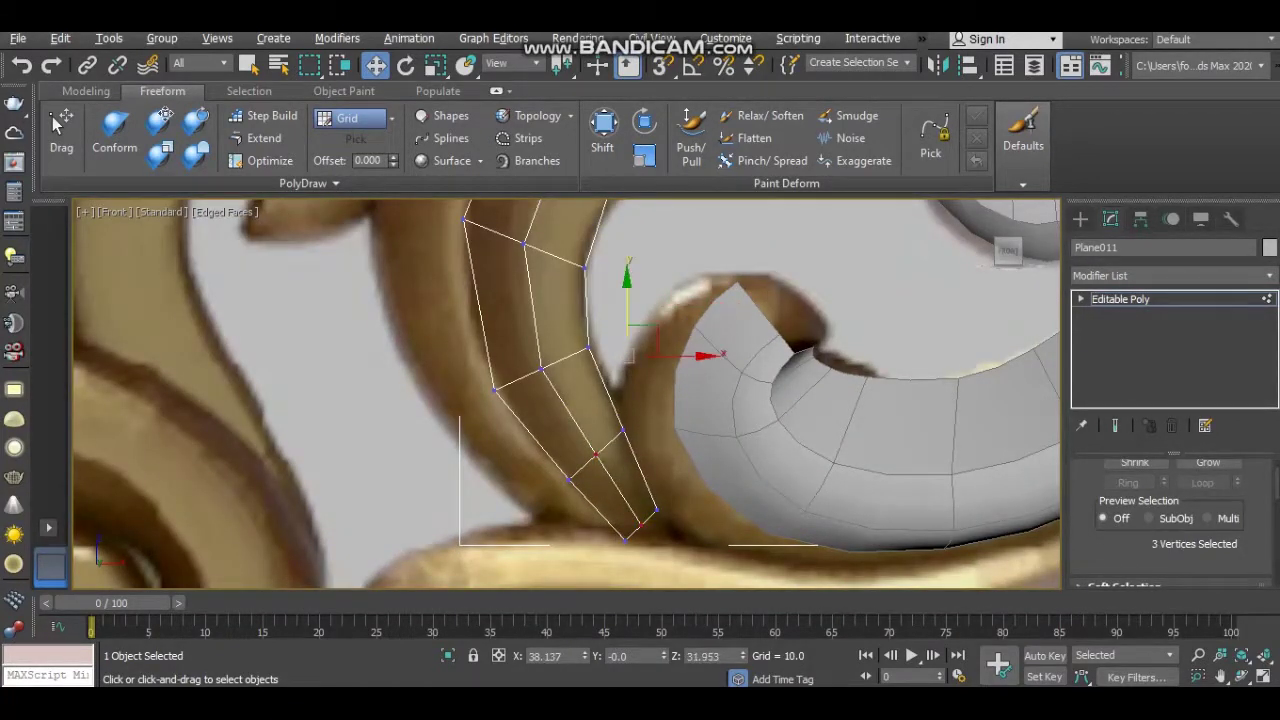
middle_click_drag(545, 363, 578, 515)
left_click(580, 522, "ctrl")
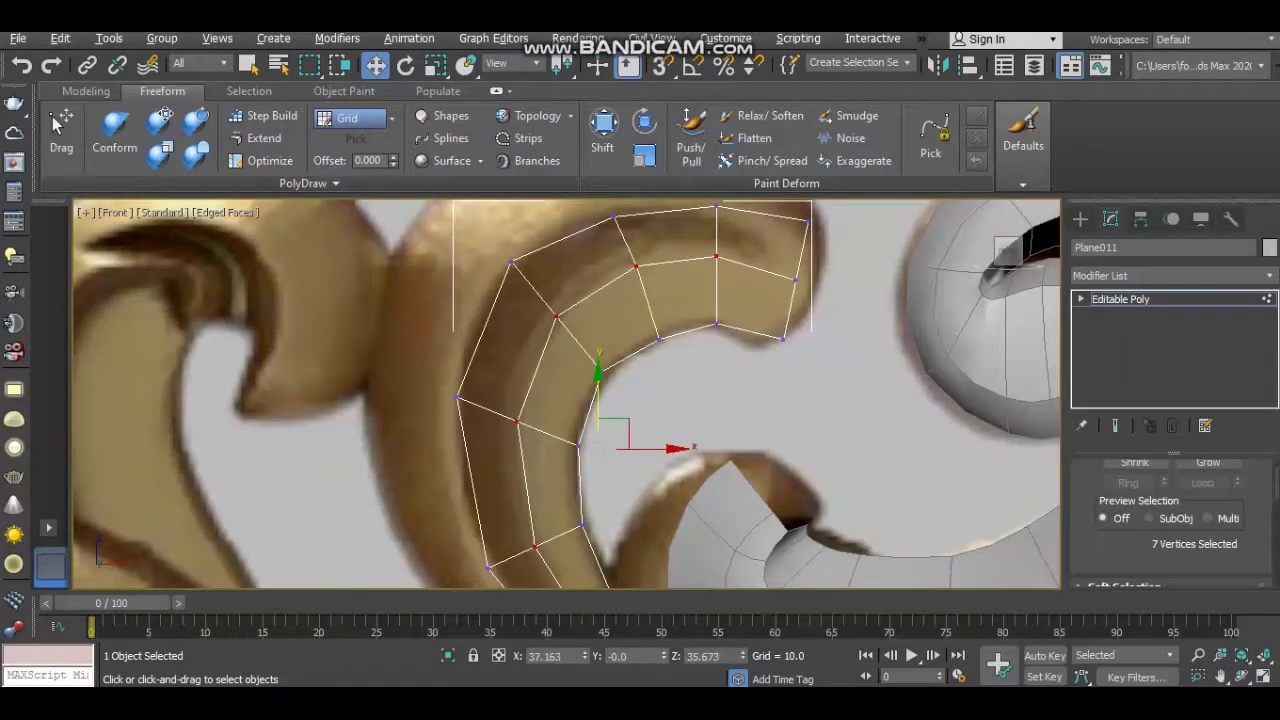
In a maximized Perspective view, move all the strip's vertices in depth onto the carved ornament
key("alt+w")
key("alt+w")
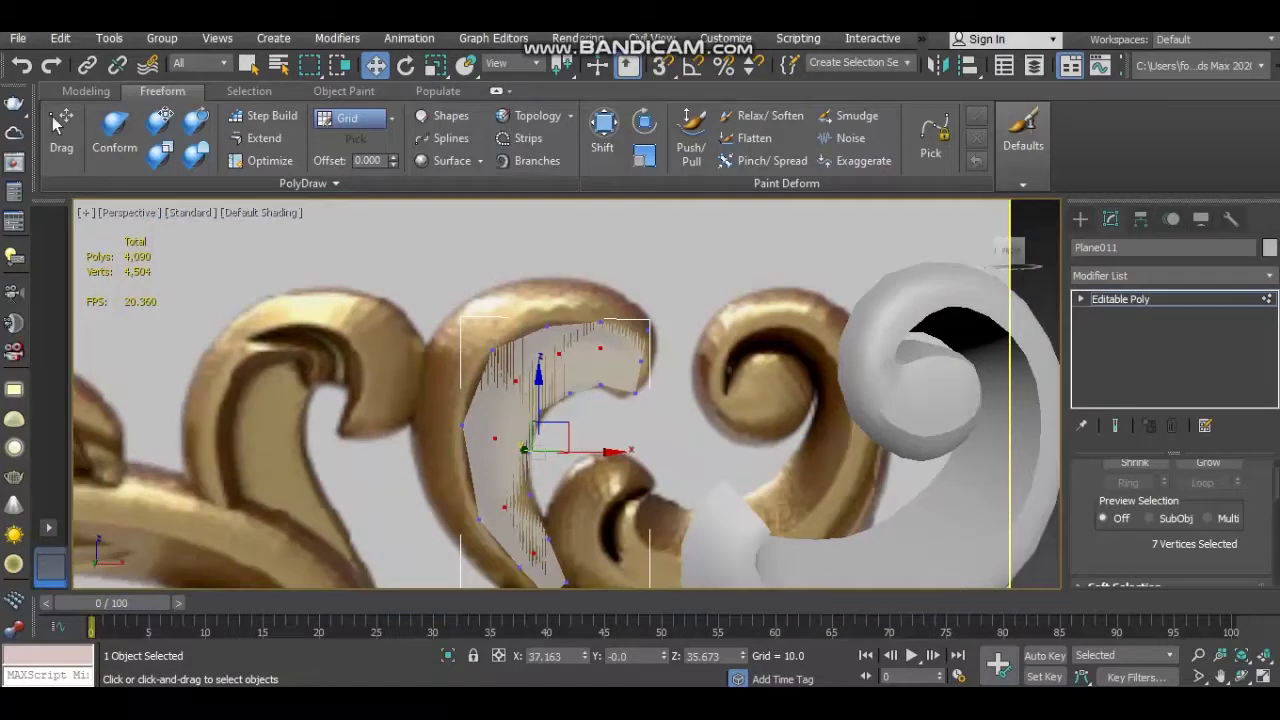
middle_click_drag(560, 400, 600, 400, "alt")
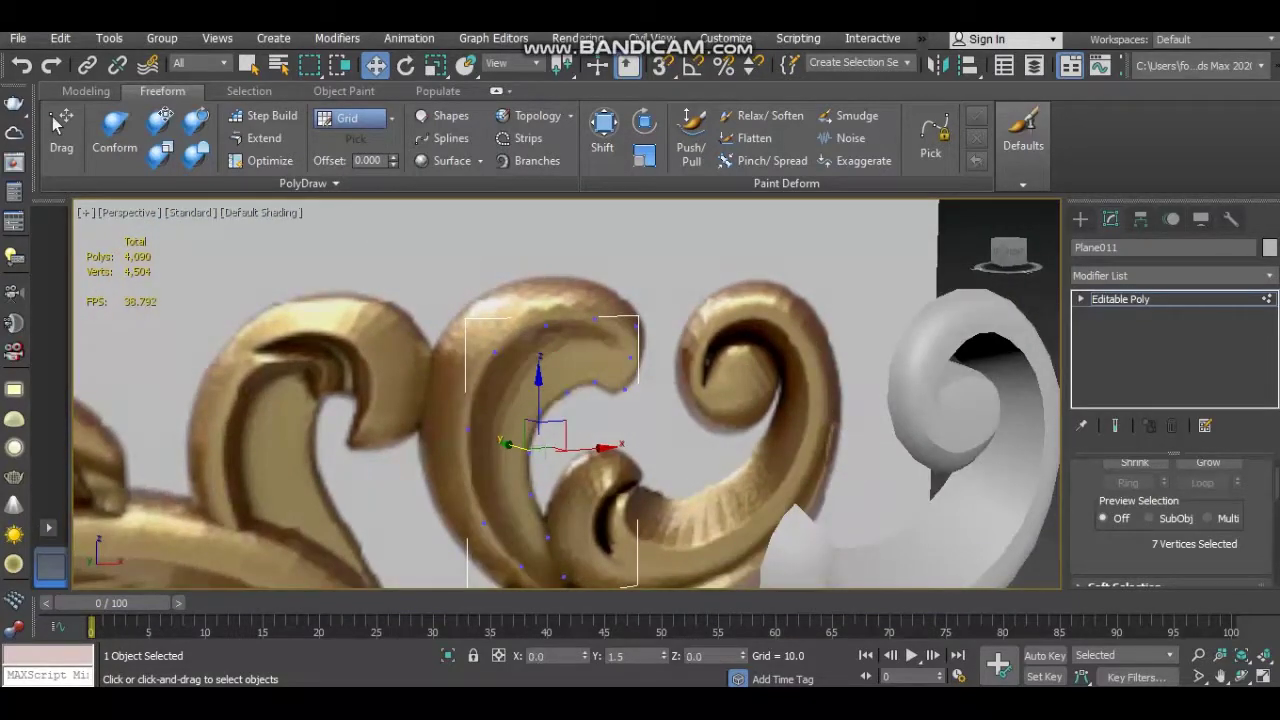
left_click_drag(480, 330, 640, 470, "ctrl")
left_click_drag(515, 444, 645, 425)
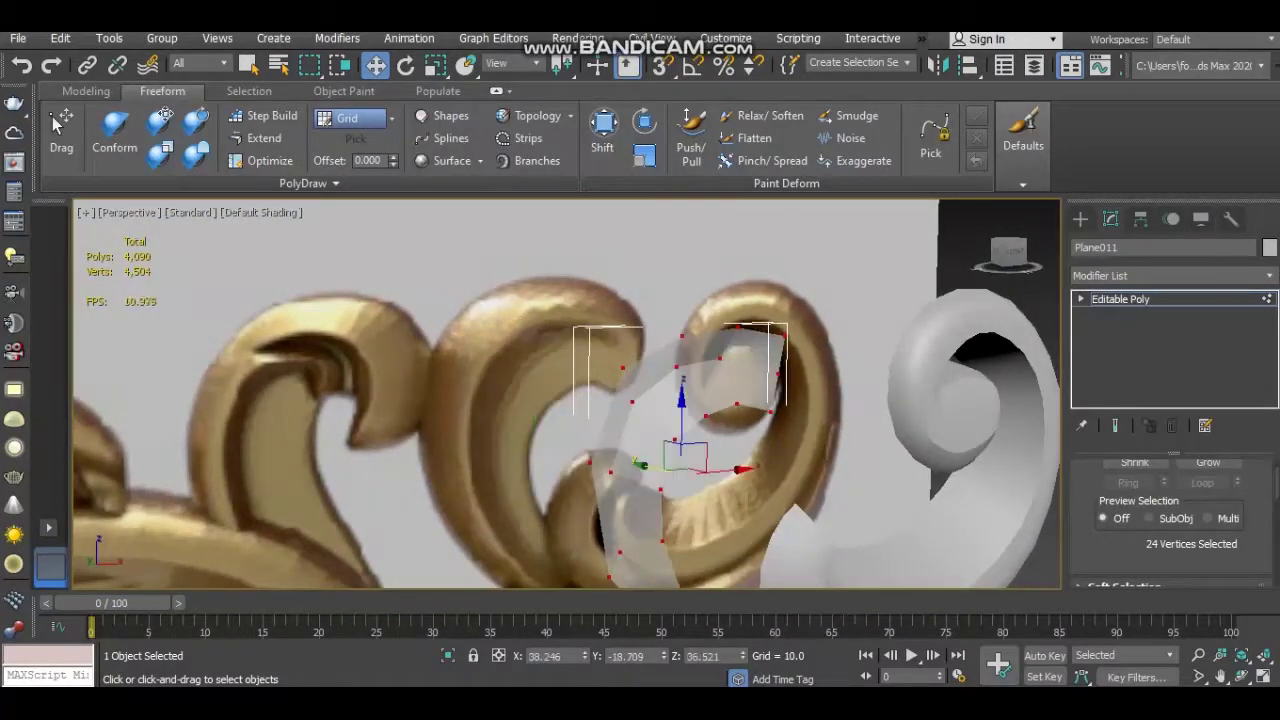
middle_click_drag(560, 440, 672, 470, "alt")
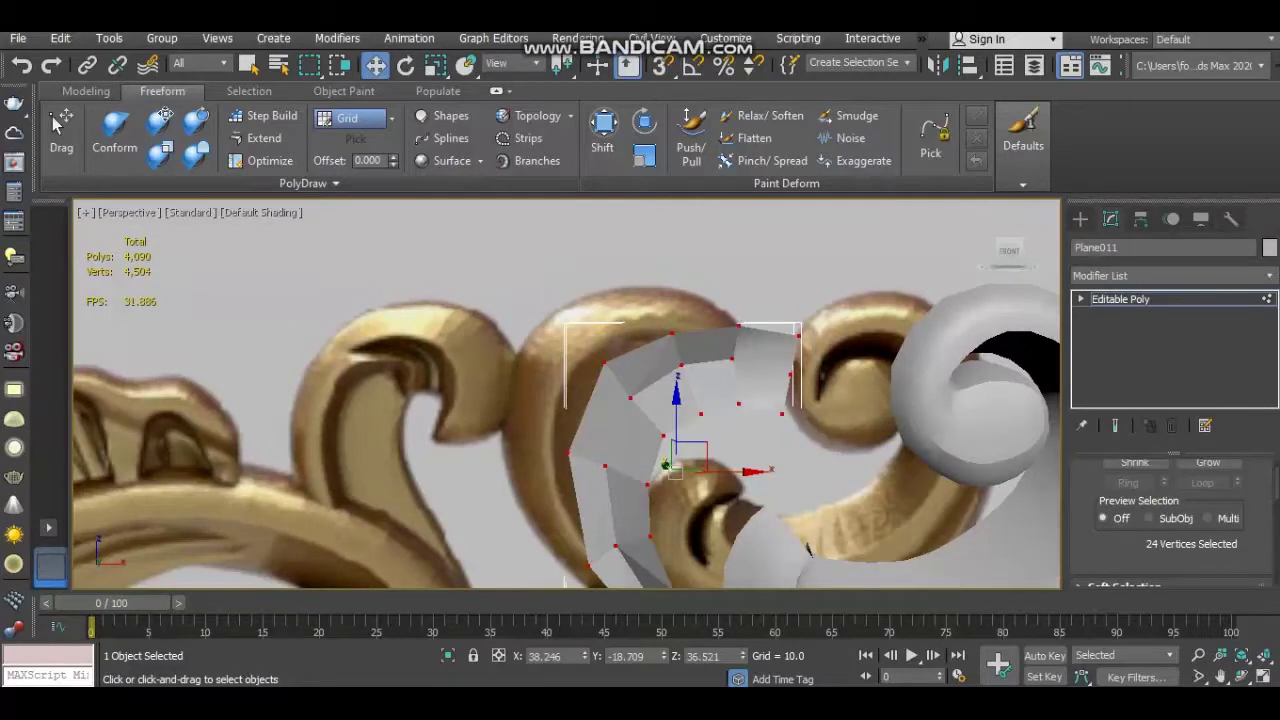
key("alt+w")
key("alt+w")
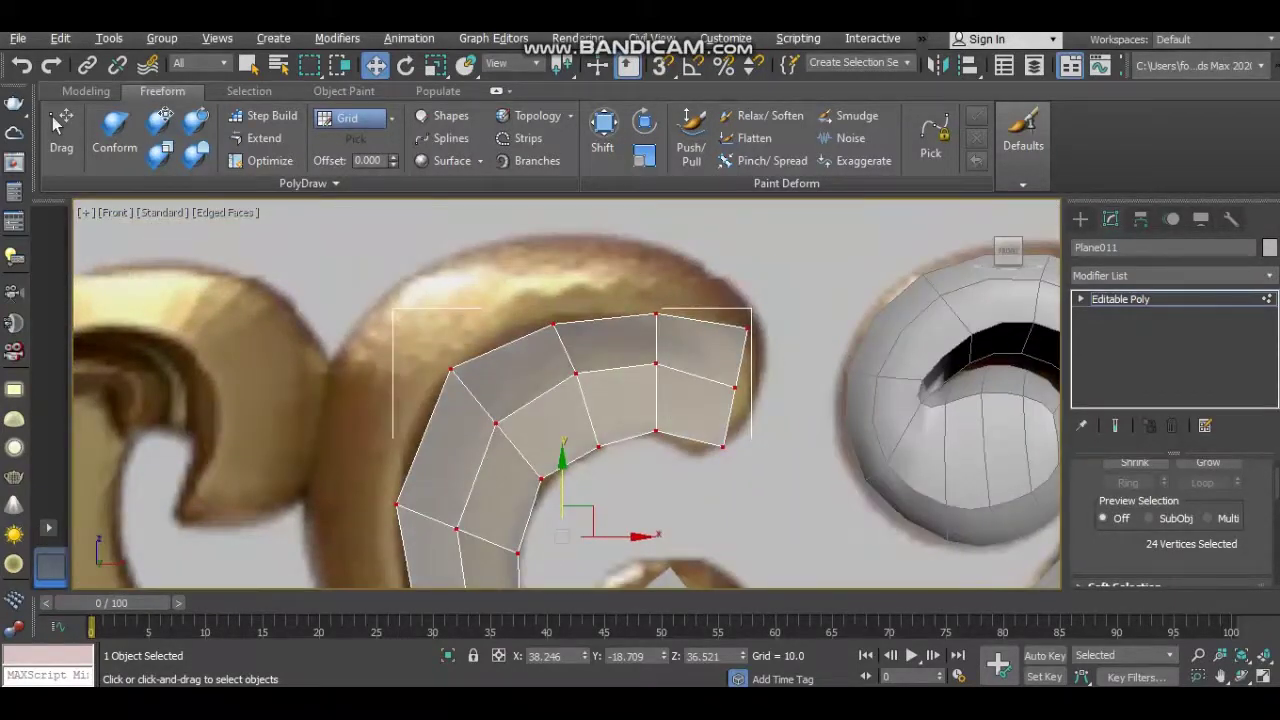
Scale the curl strip's border edges outward to add an outer row of polygons
key("2")
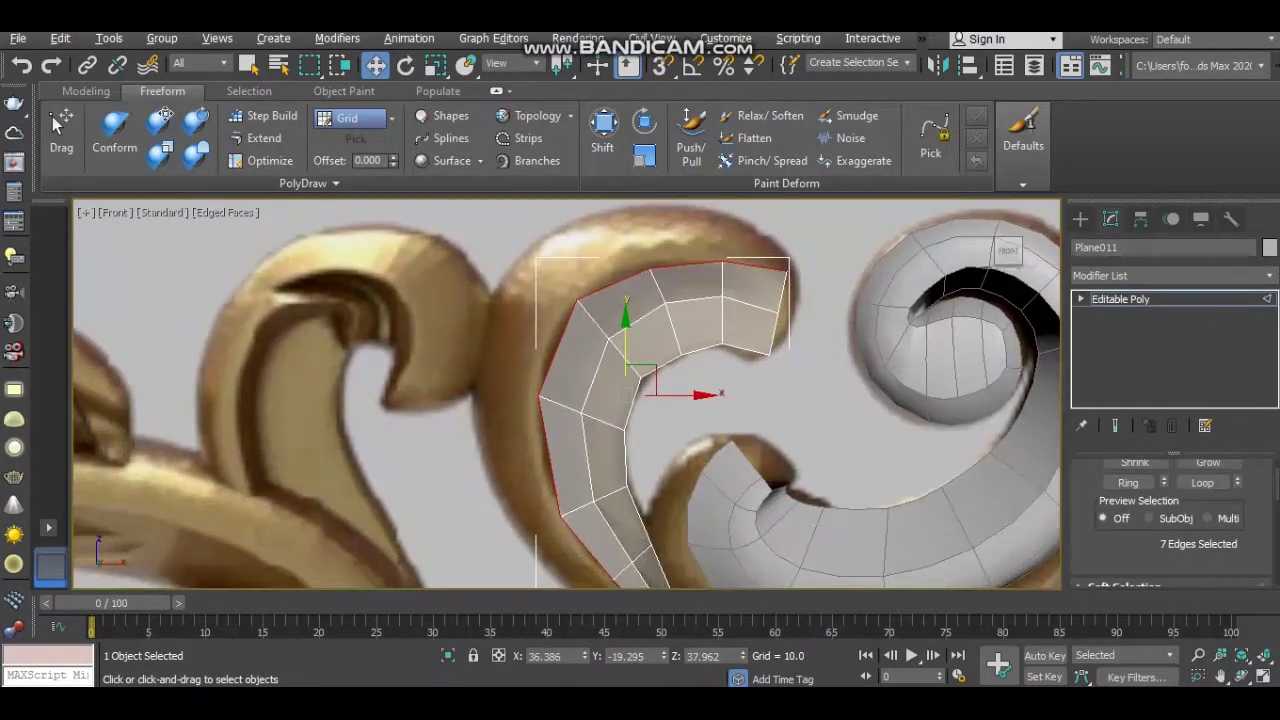
key("r")
left_click_drag(645, 340, 700, 300, "shift")
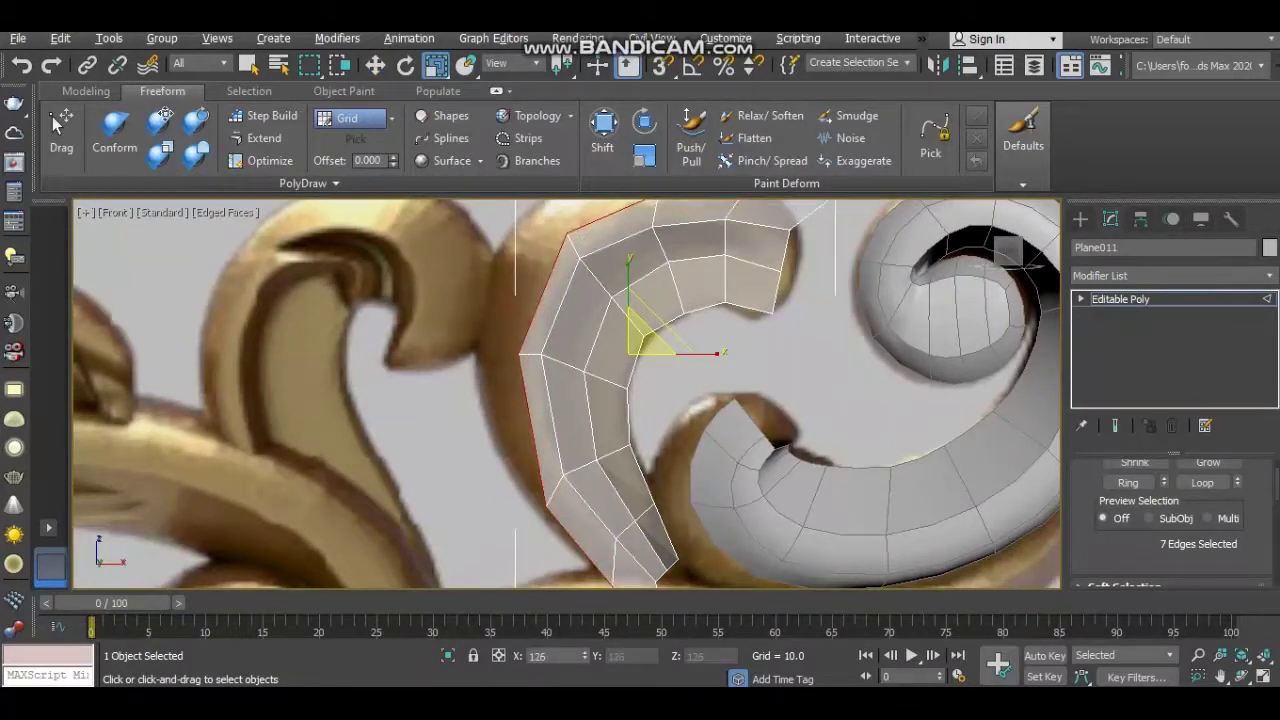
key("w")
key("2")
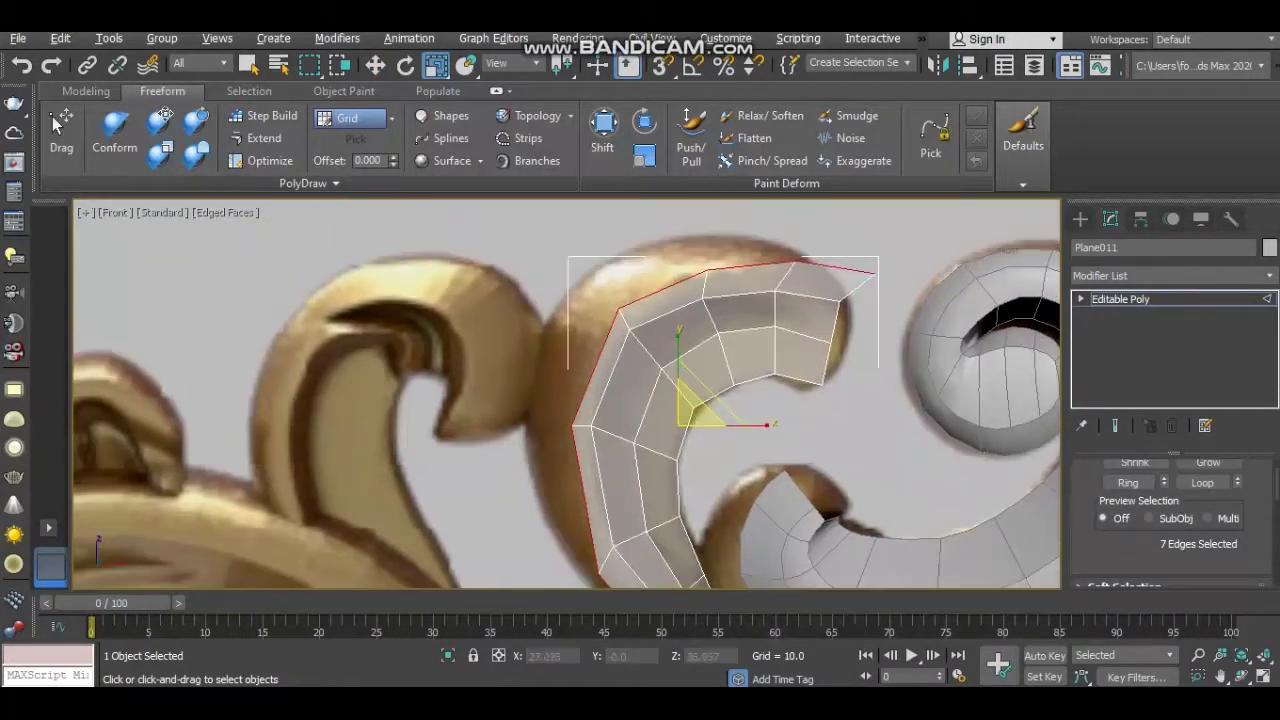
middle_click_drag(700, 400, 750, 465)
left_click(1115, 425)
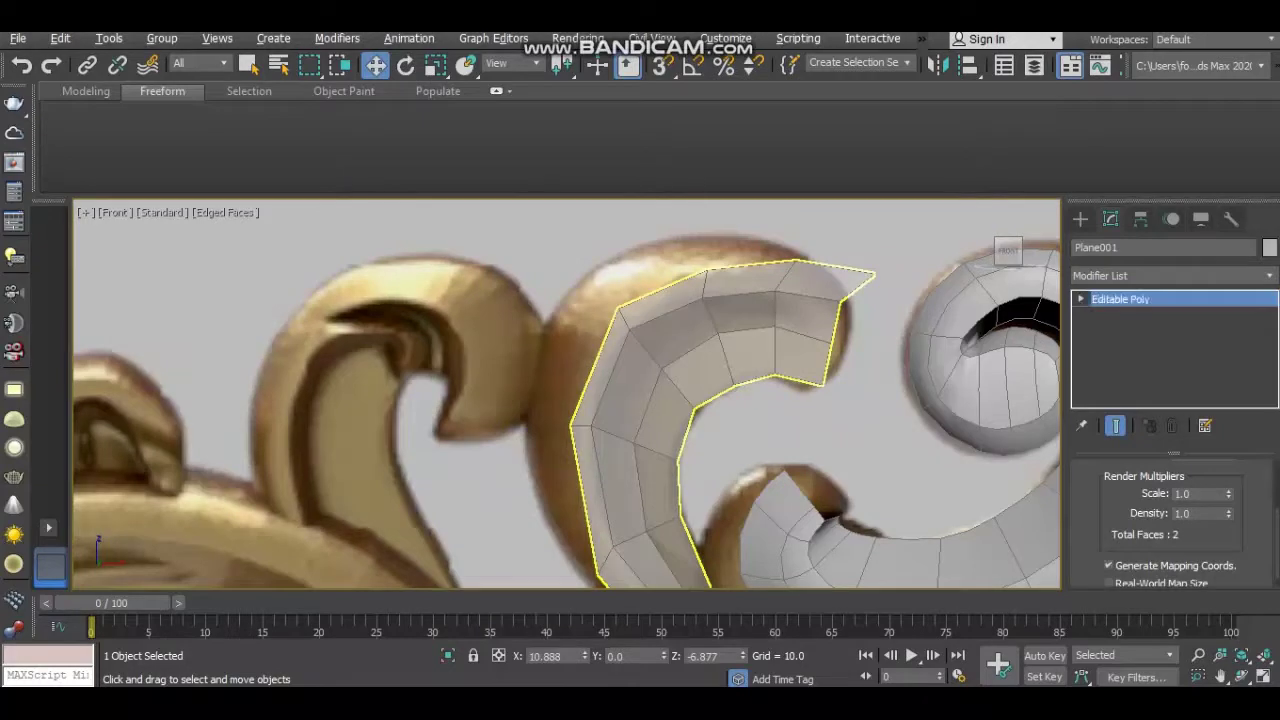
Move the left, top and upper-right vertices onto the curl's outline
key("1")
left_click_drag(570, 425, 520, 425)
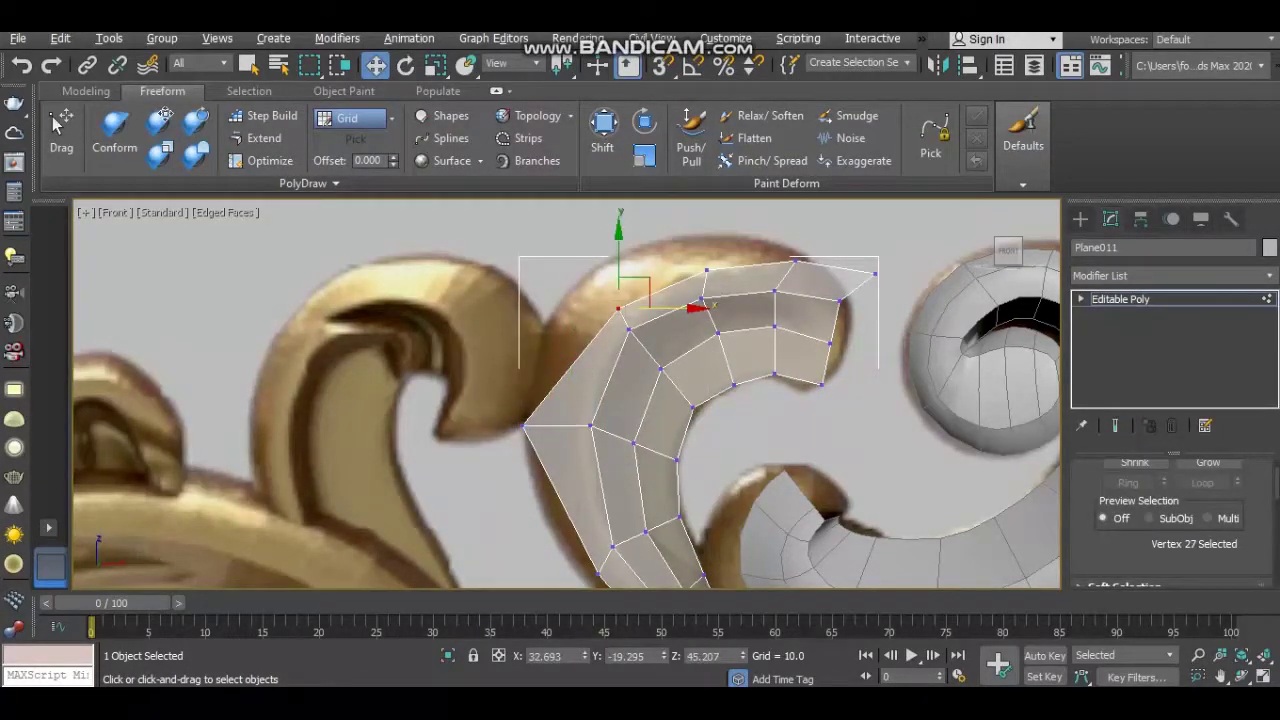
mouse_move(708, 308)
left_mouse_down()
mouse_move(676, 275)
mouse_move(706, 230)
left_mouse_up()
left_click(706, 270)
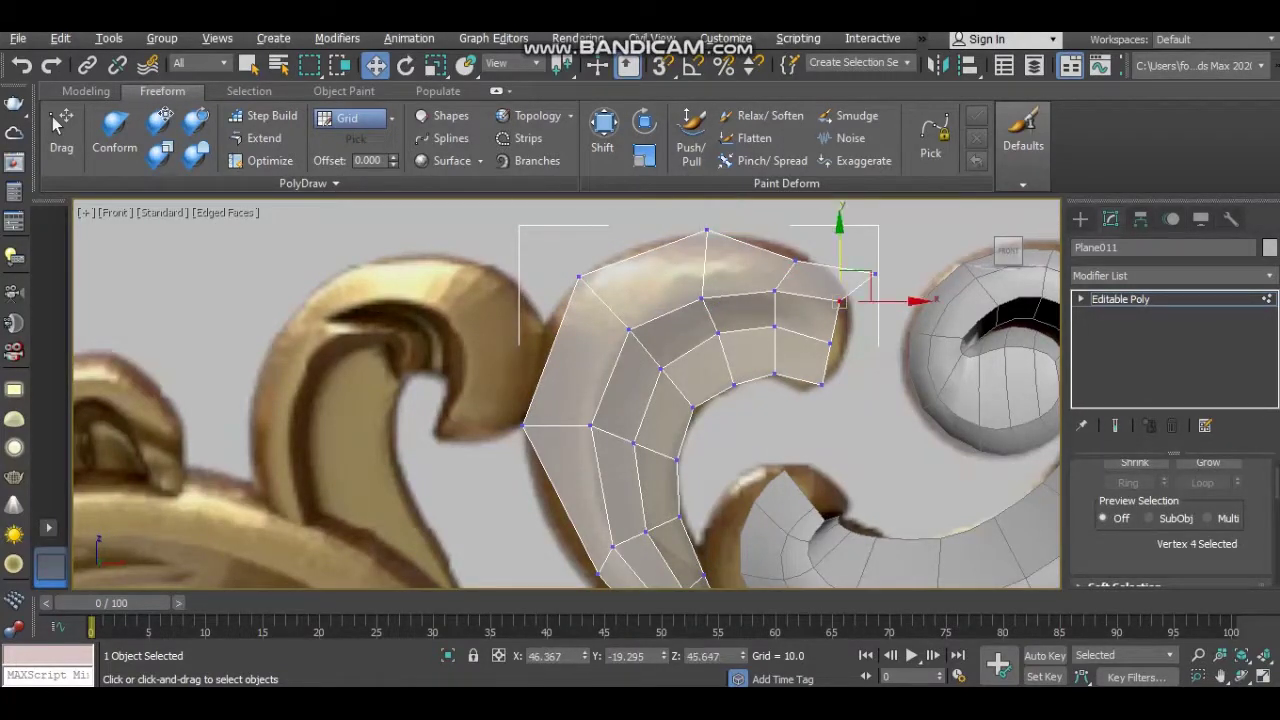
left_click(829, 343)
left_click(875, 273)
mouse_move(875, 270)
left_mouse_down()
mouse_move(840, 283)
mouse_move(797, 250)
left_mouse_up()
Move the strip's tip vertex so the lower end tapers to the lobe's bottom point
scroll(566, 394, "down", 3)
middle_click_drag(566, 394, 576, 376)
scroll(760, 360, "up", 3)
key("2")
left_click(668, 280)
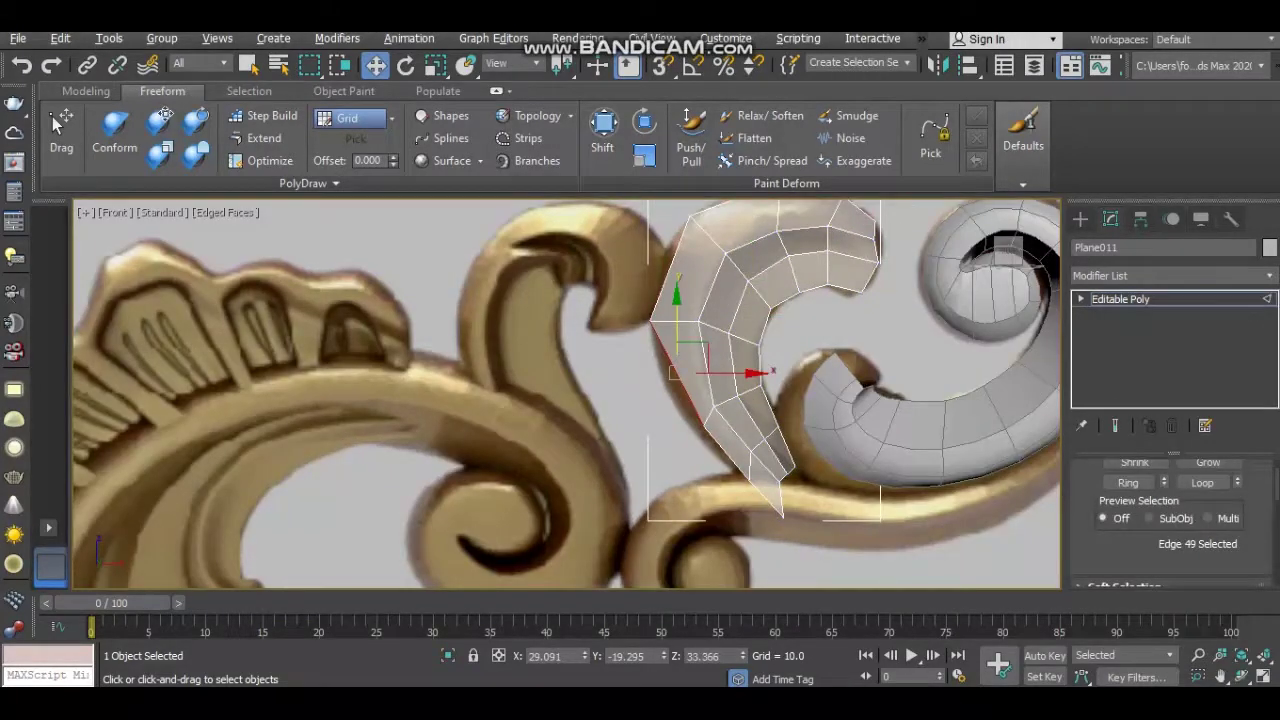
scroll(785, 518, "up", 2)
key("1")
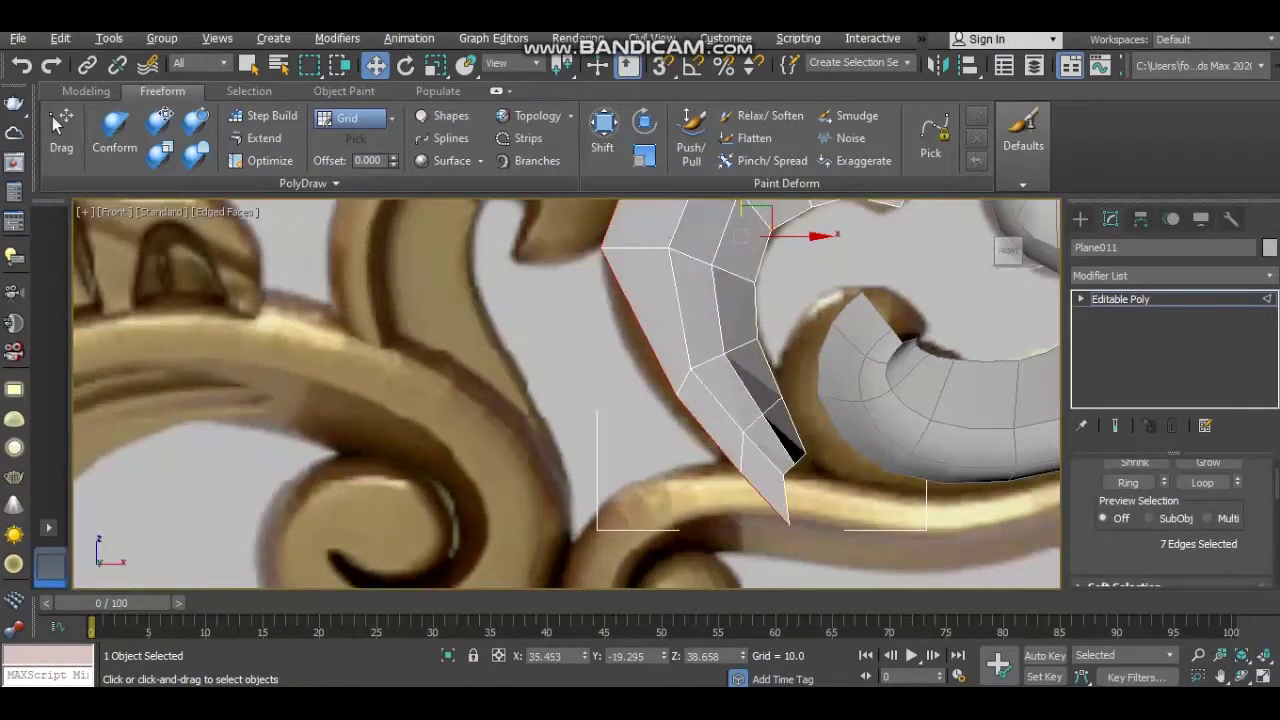
left_click(788, 523)
mouse_move(805, 510)
left_mouse_down()
mouse_move(752, 479)
mouse_move(750, 462)
left_mouse_up()
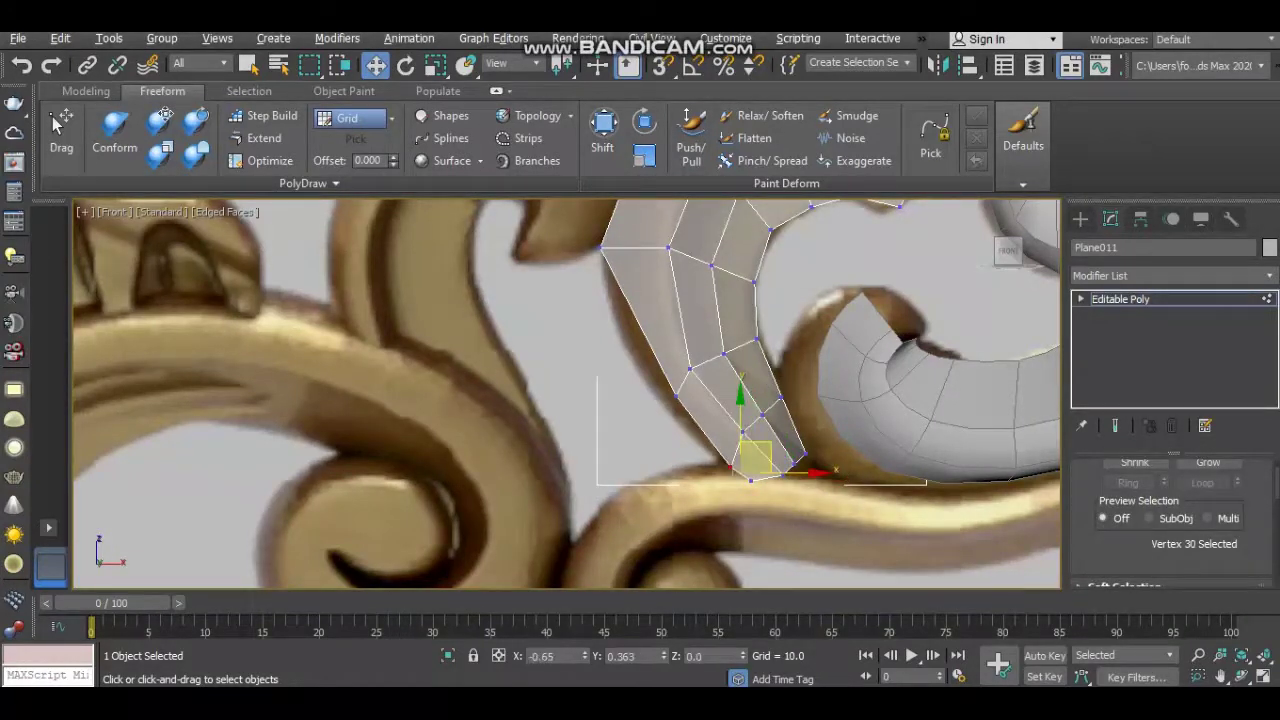
scroll(750, 462, "down", 3)
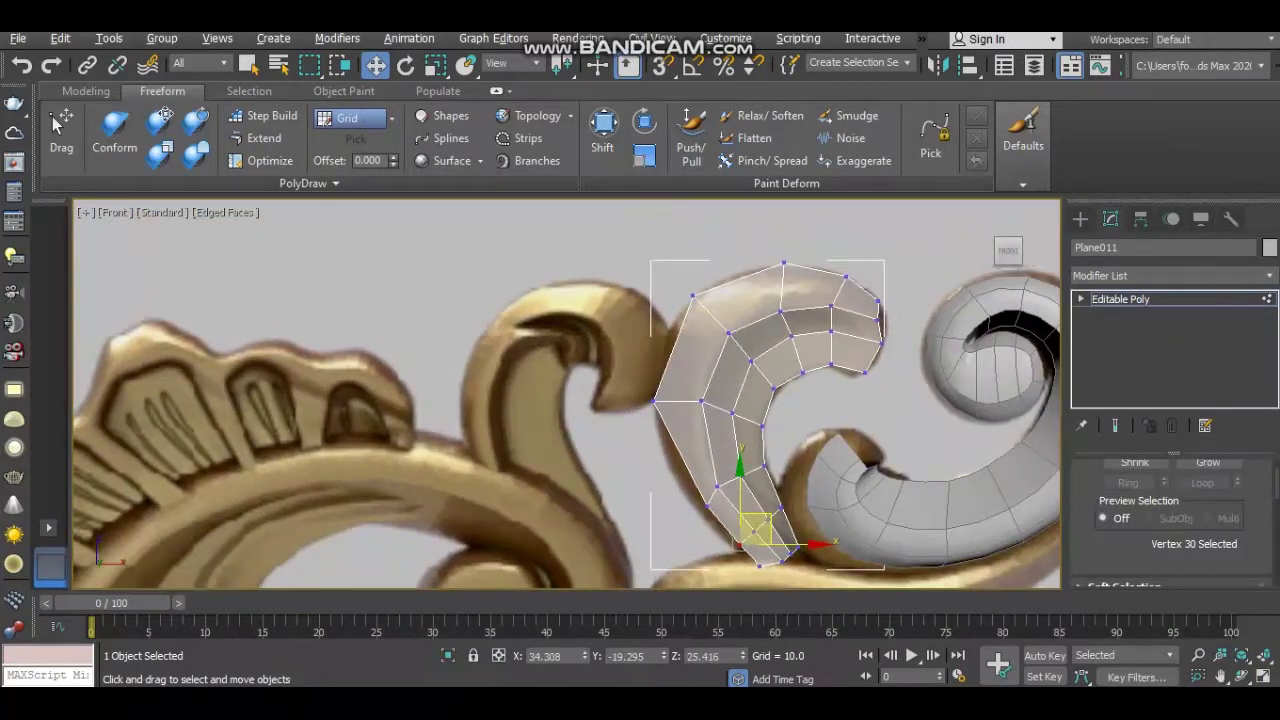
key("1")
key("2")
key("alt+w")
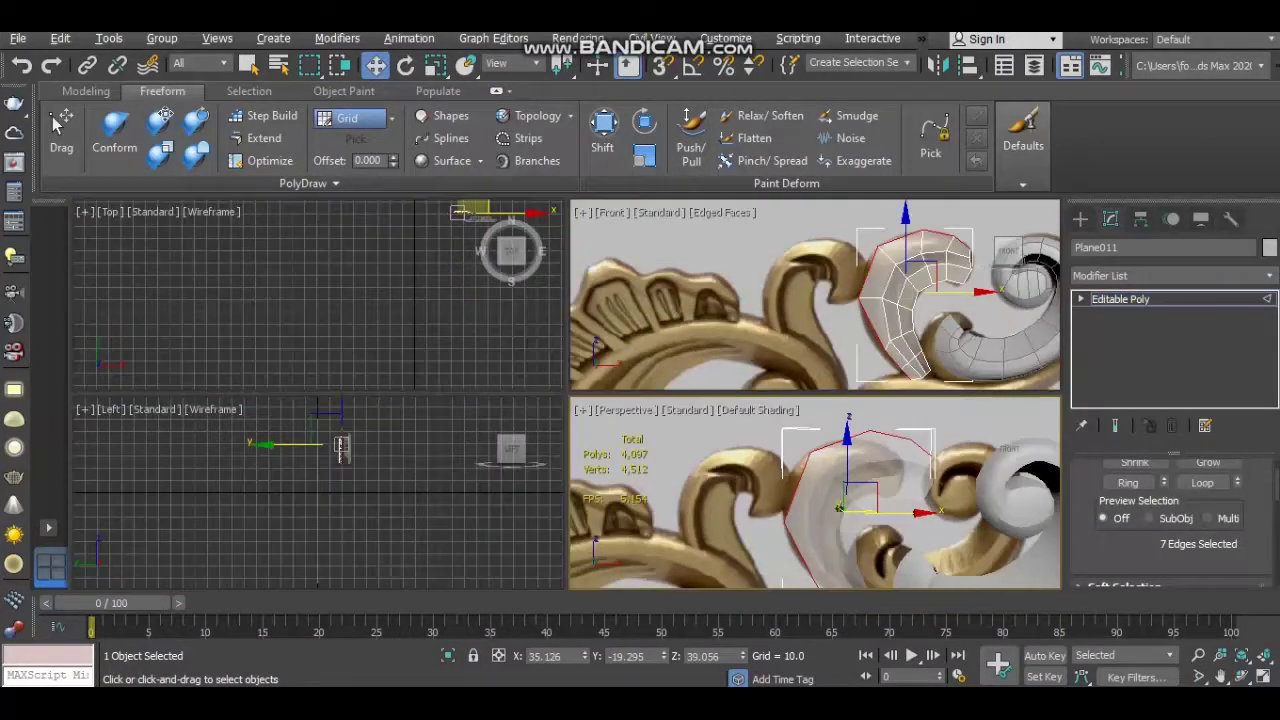
Extend new faces from the strip's border edges over the carving
key("alt+w")
left_click_drag(672, 488, 645, 452)
mouse_move(645, 452)
middle_mouse_down("alt")
mouse_move(645, 440)
mouse_move(600, 440)
middle_mouse_up("alt")
key("2")
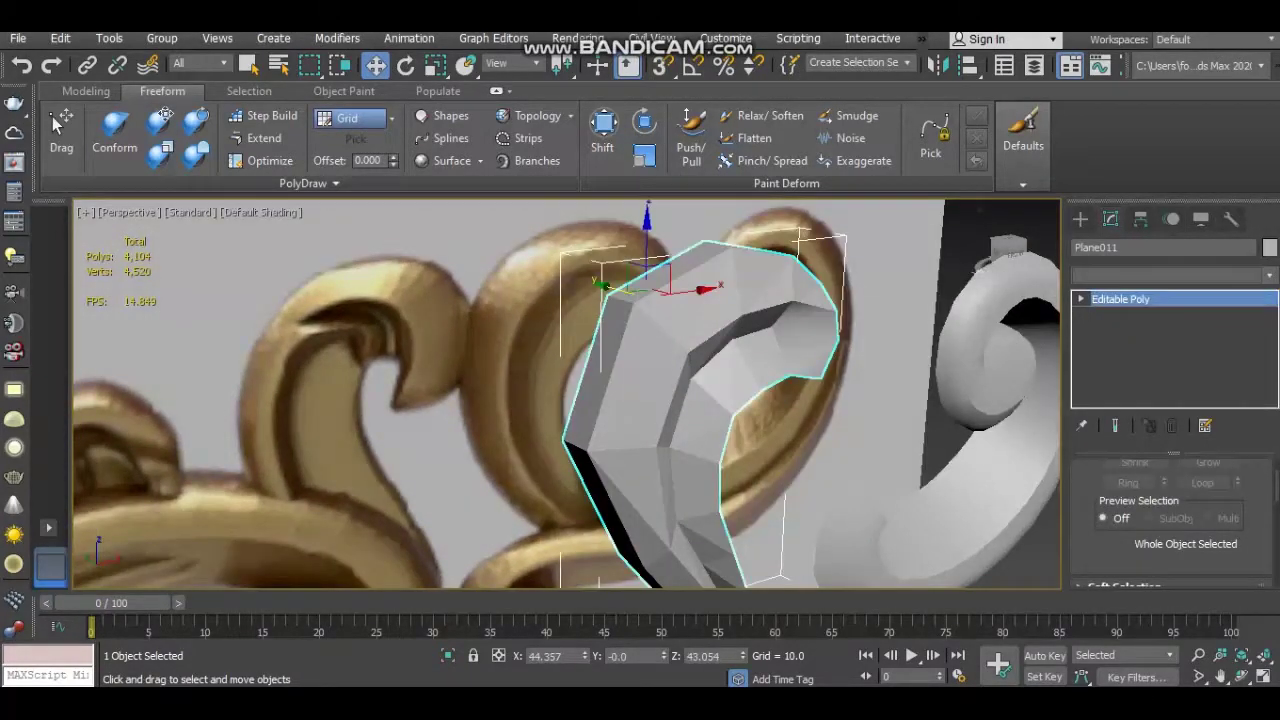
Apply a MeshSmooth modifier to Plane011 to round the scroll curl
left_click(1170, 274)
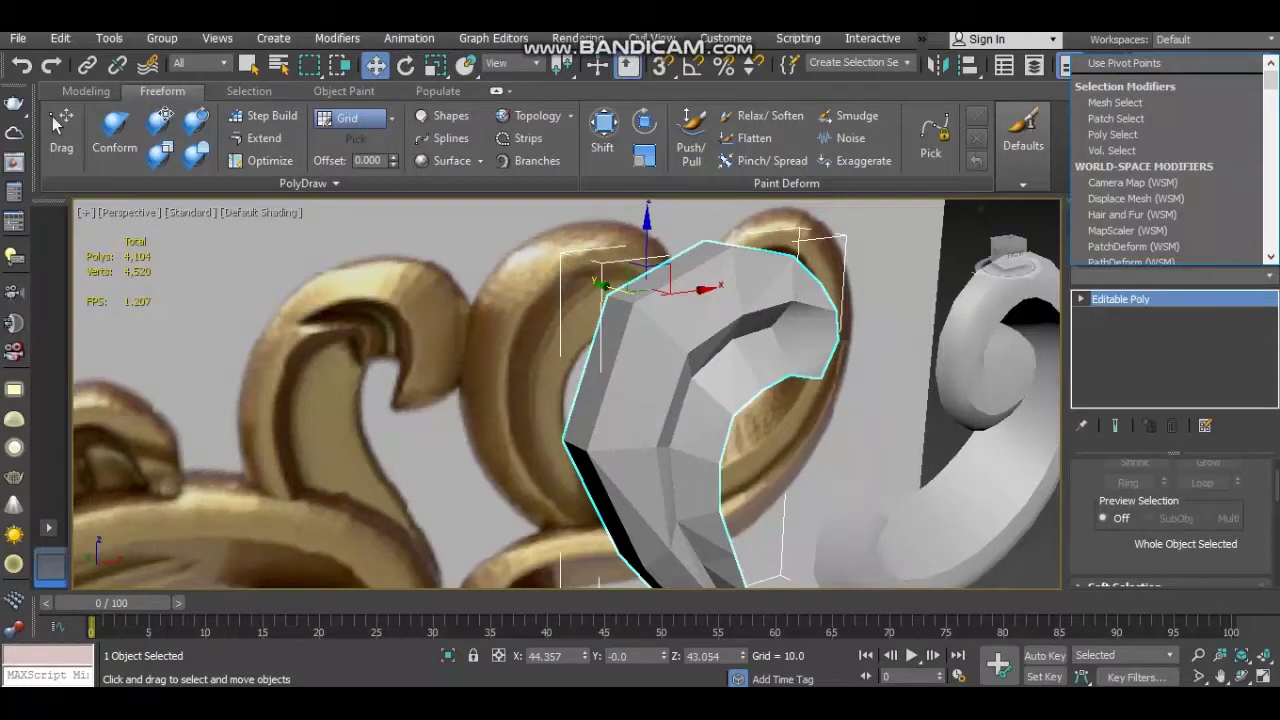
type("meshs")
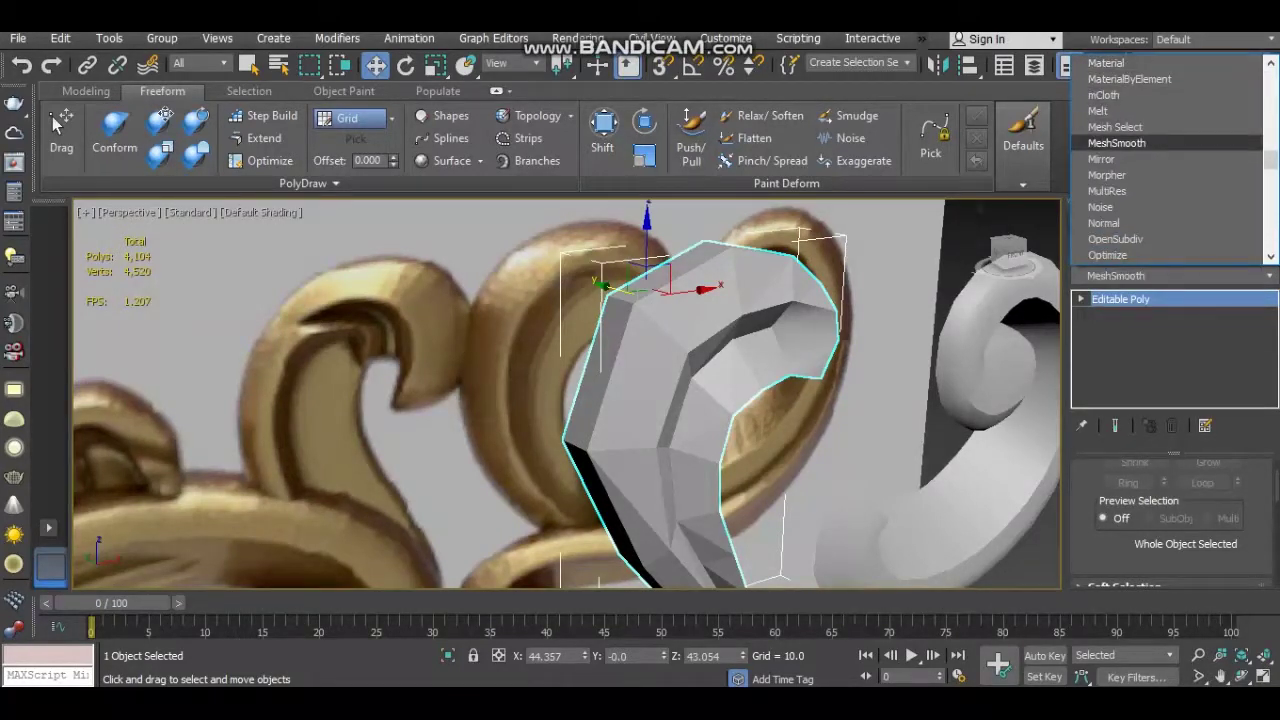
key("Return")
middle_click_drag(560, 400, 660, 390, "alt")
key("z")
key("2")
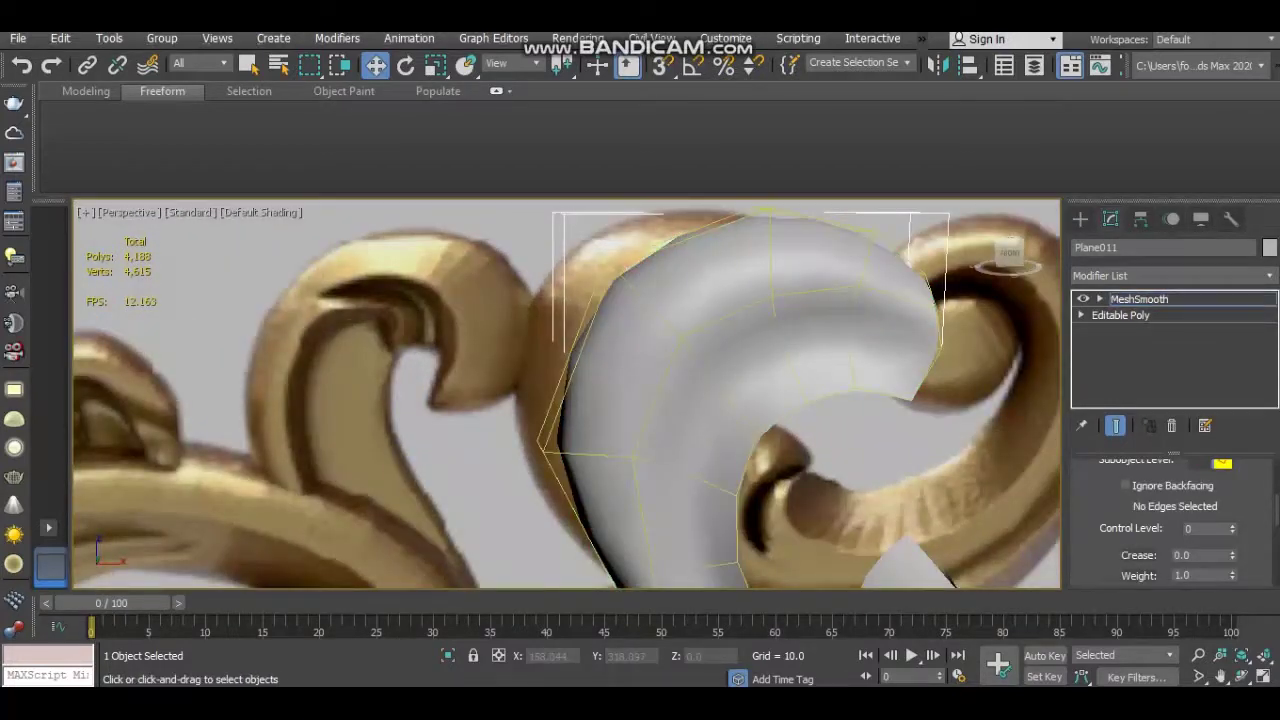
Select edges along the scroll's arc and raise their crease value
middle_click_drag(660, 390, 620, 410, "alt")
left_click(815, 333)
key("F3")
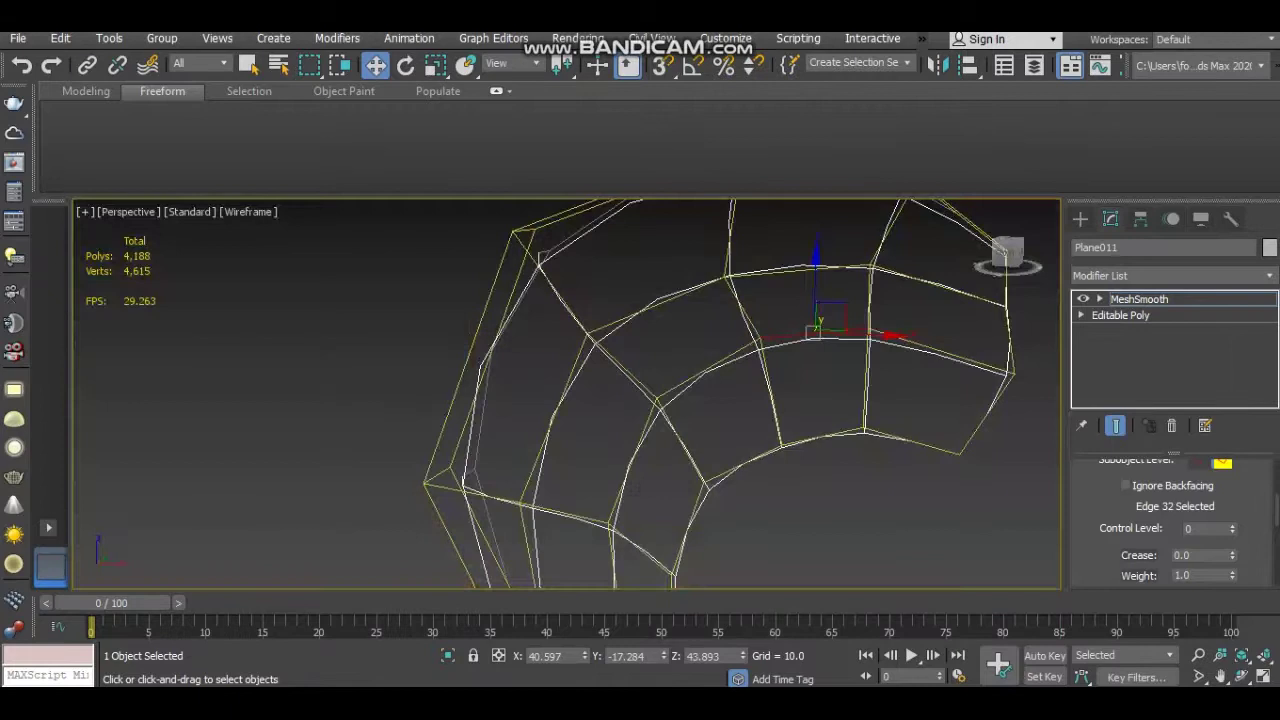
left_click(757, 349, "ctrl")
middle_click_drag(660, 390, 600, 400, "alt")
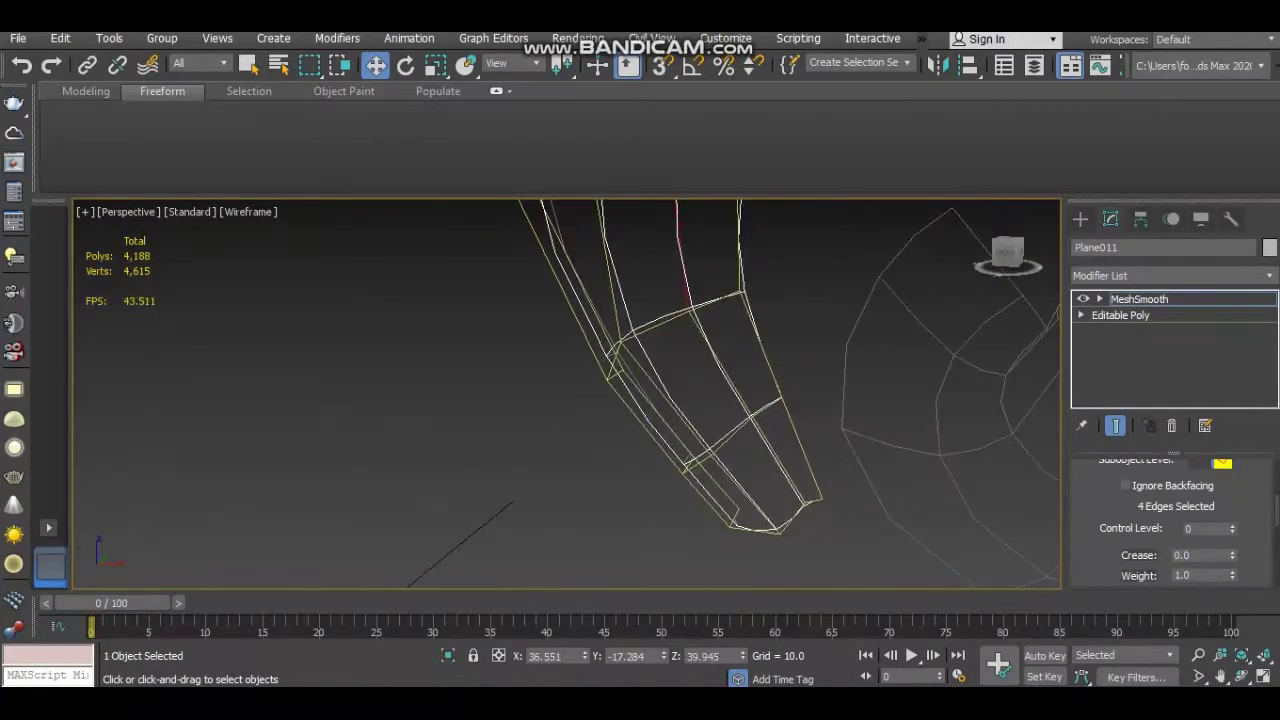
mouse_move(780, 460)
middle_mouse_down("alt")
mouse_move(770, 440)
mouse_move(790, 468)
middle_mouse_up("alt")
key("F3")
left_click_drag(1232, 555, 1232, 540)
Select the scroll's rim edges and set their crease to 1.0
middle_click_drag(979, 577, 915, 530, "alt")
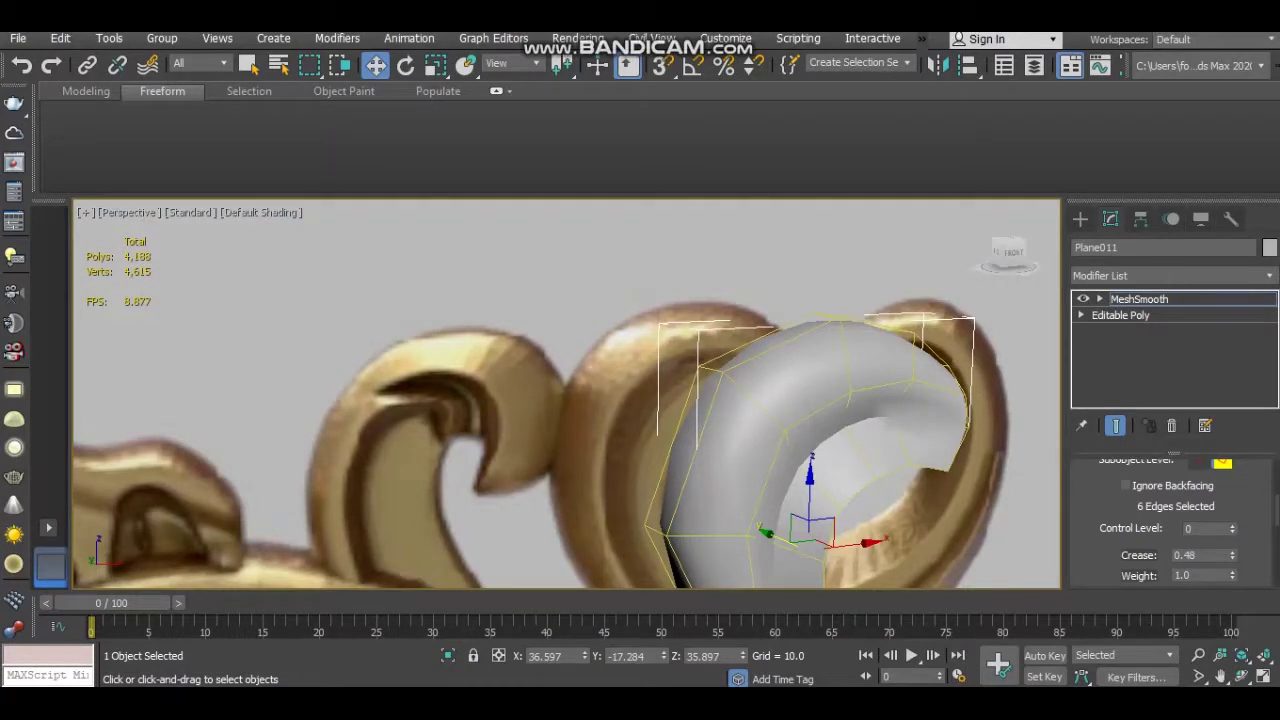
mouse_move(800, 450)
middle_mouse_down("alt")
mouse_move(720, 410)
mouse_move(645, 395)
middle_mouse_up("alt")
left_click(680, 400)
left_click(700, 420, "ctrl")
left_click(750, 520, "ctrl")
left_click(740, 500, "ctrl")
middle_click_drag(740, 500, 601, 484, "alt")
left_click(790, 335, "ctrl")
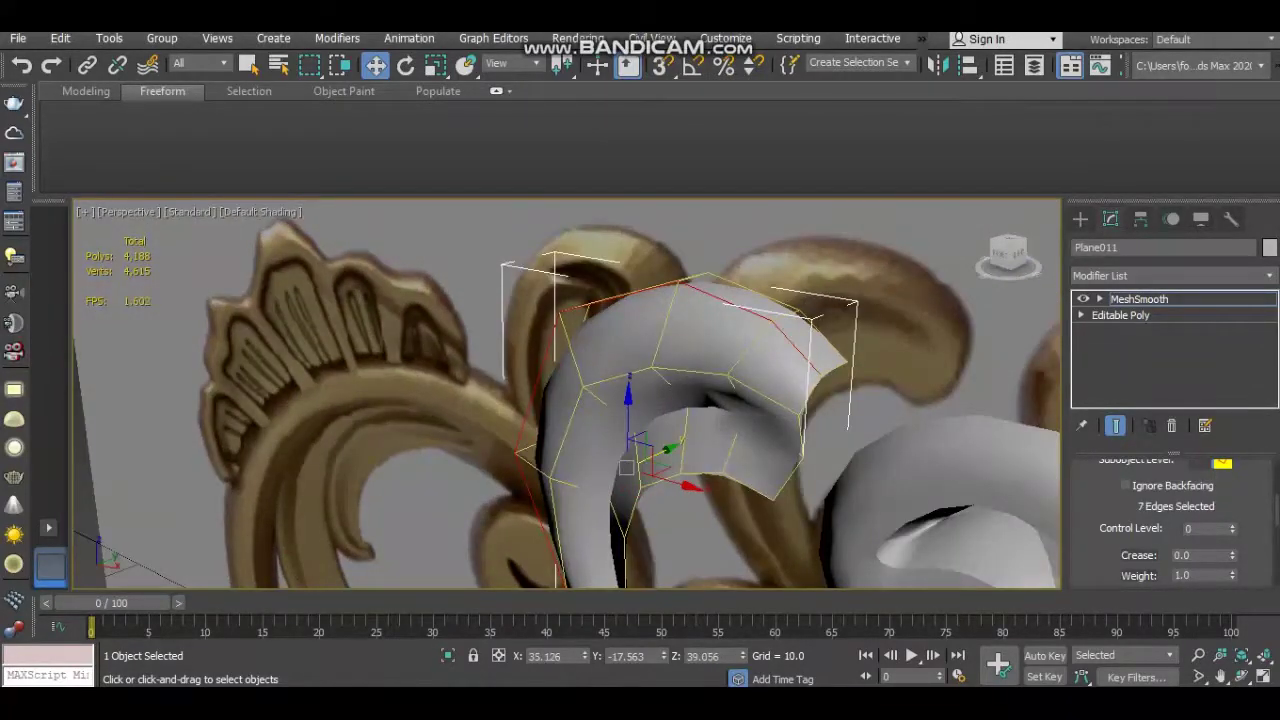
left_click_drag(1232, 555, 1232, 530)
middle_click_drag(640, 420, 500, 380, "alt")
Deselect the scroll and maximize the Front view on the scroll's lower curve
left_click(1080, 218)
left_click(300, 450)
key("alt+w")
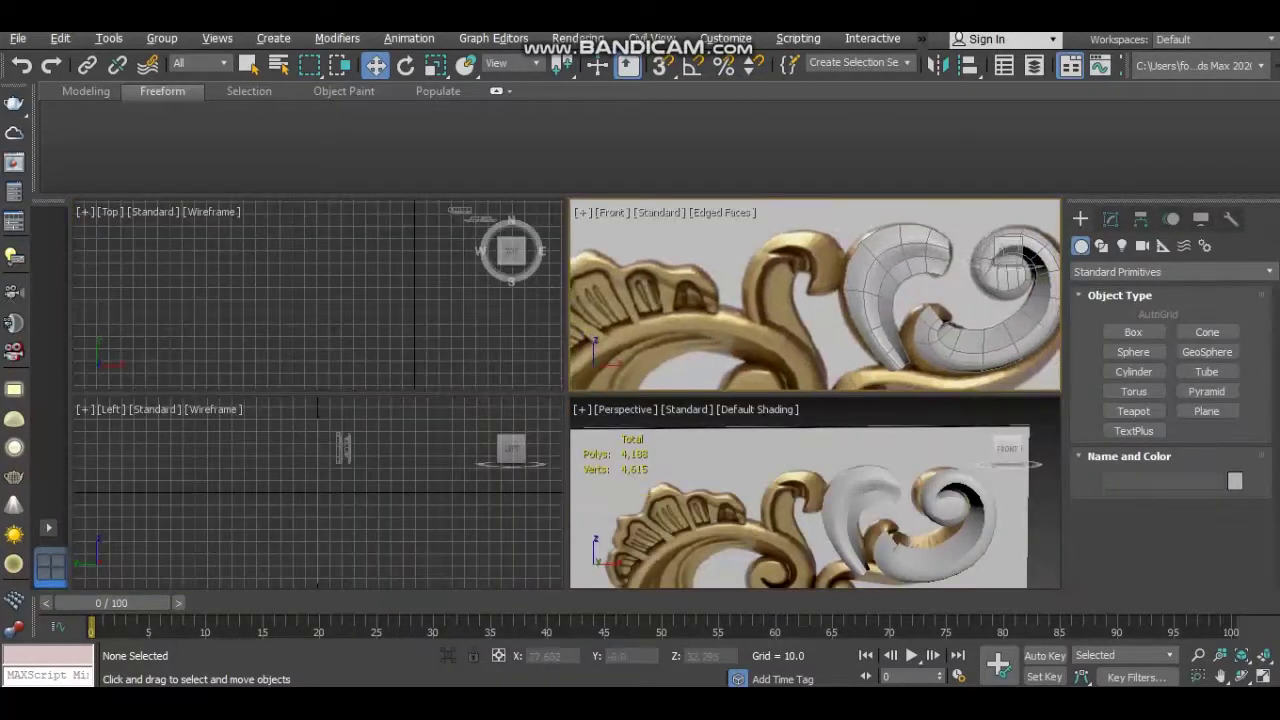
key("alt+w")
key("alt+w")
key("alt+w")
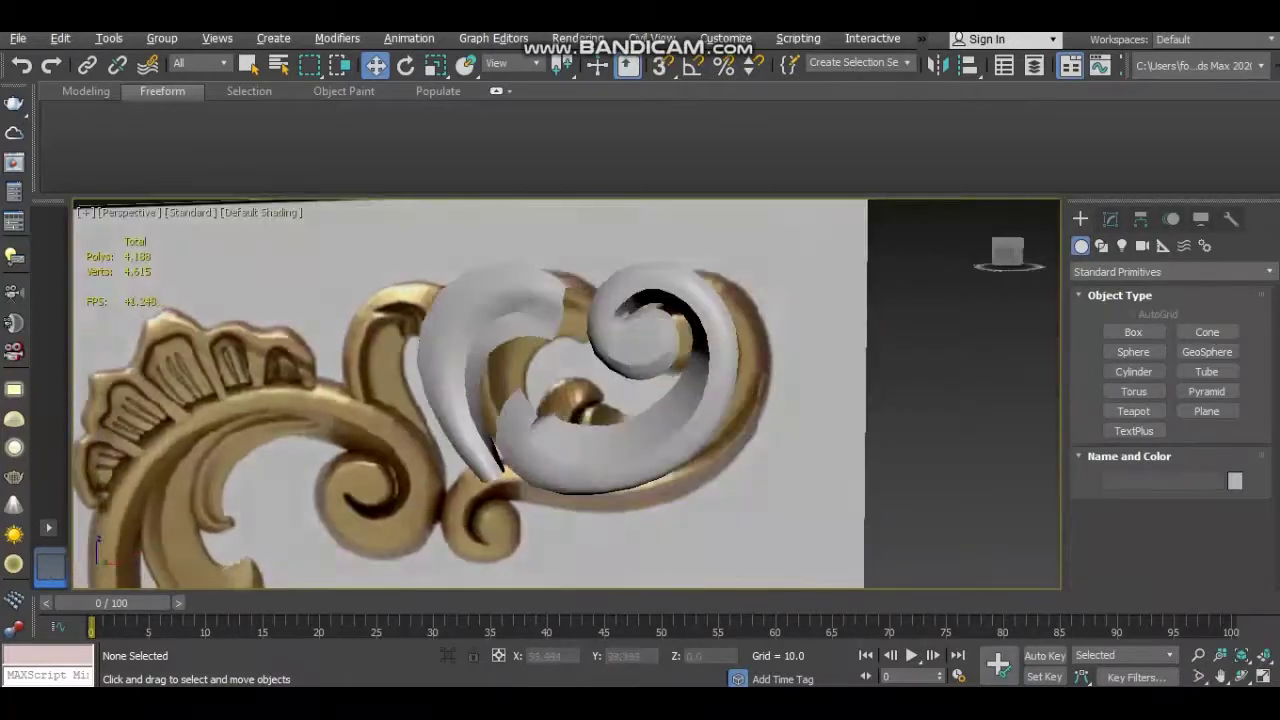
middle_click_drag(600, 400, 700, 390, "alt")
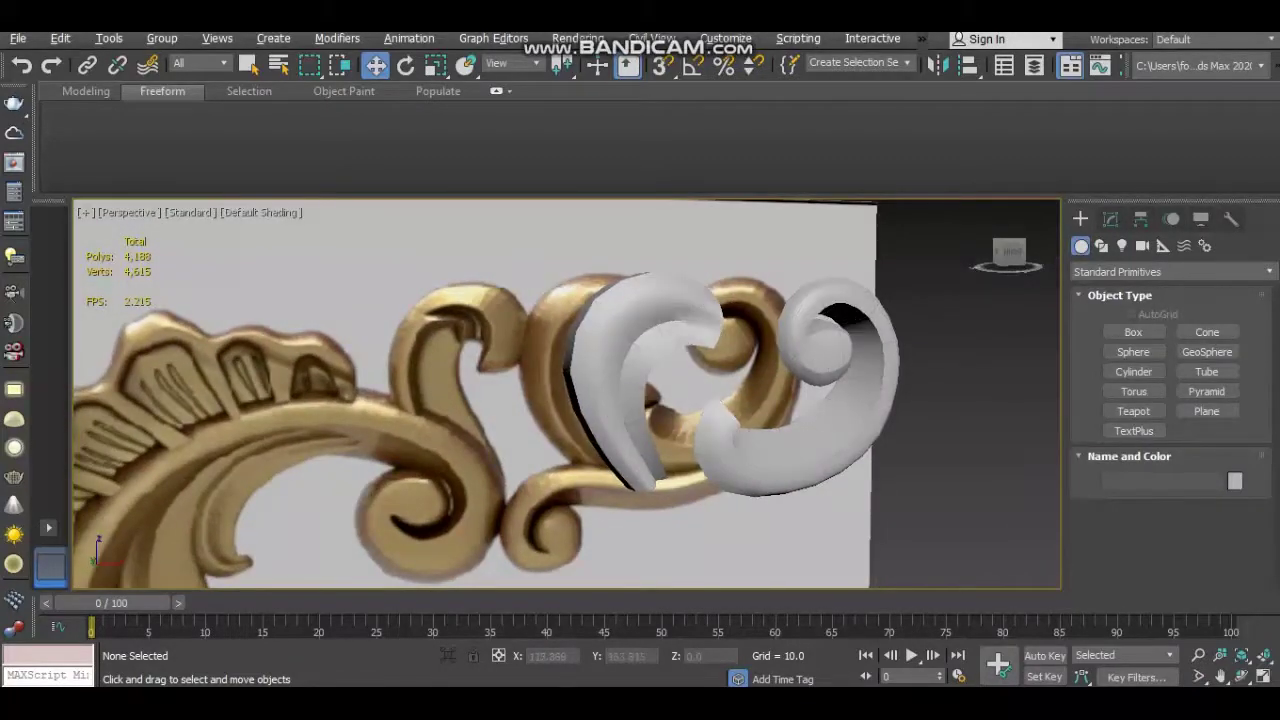
key("alt+w")
key("alt+w")
scroll(565, 390, "up", 3)
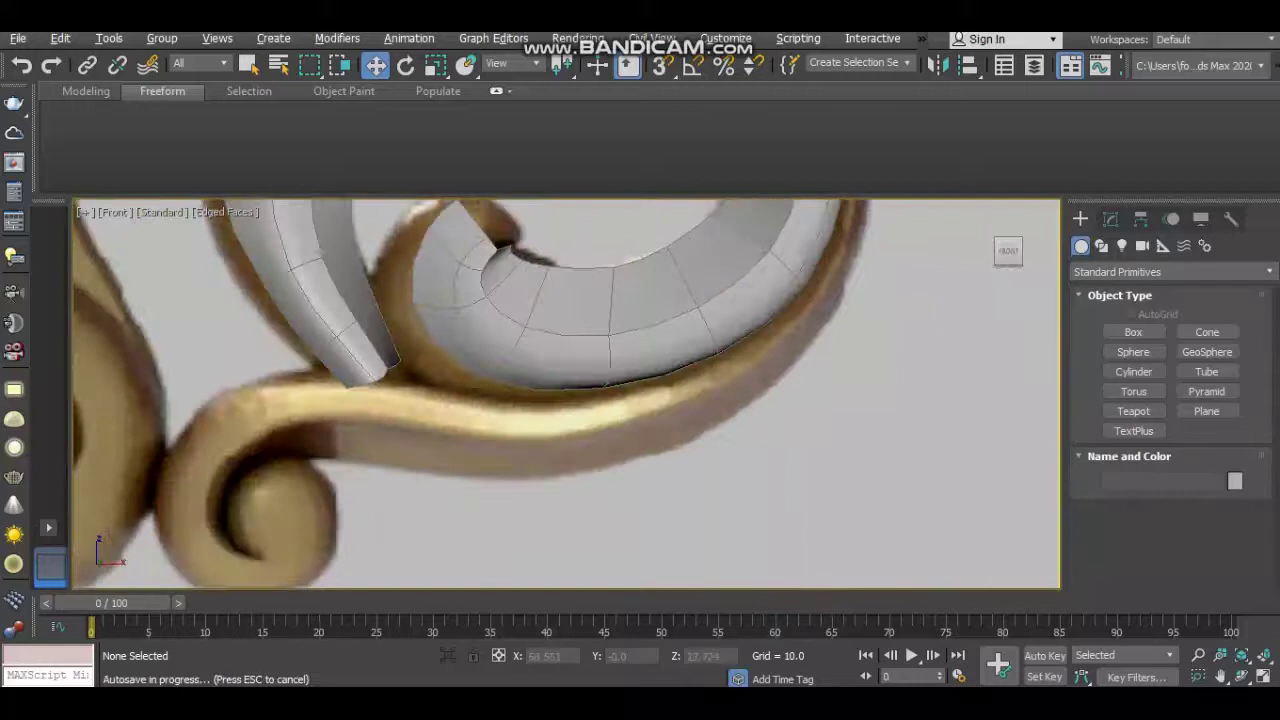
middle_click_drag(450, 390, 720, 370)
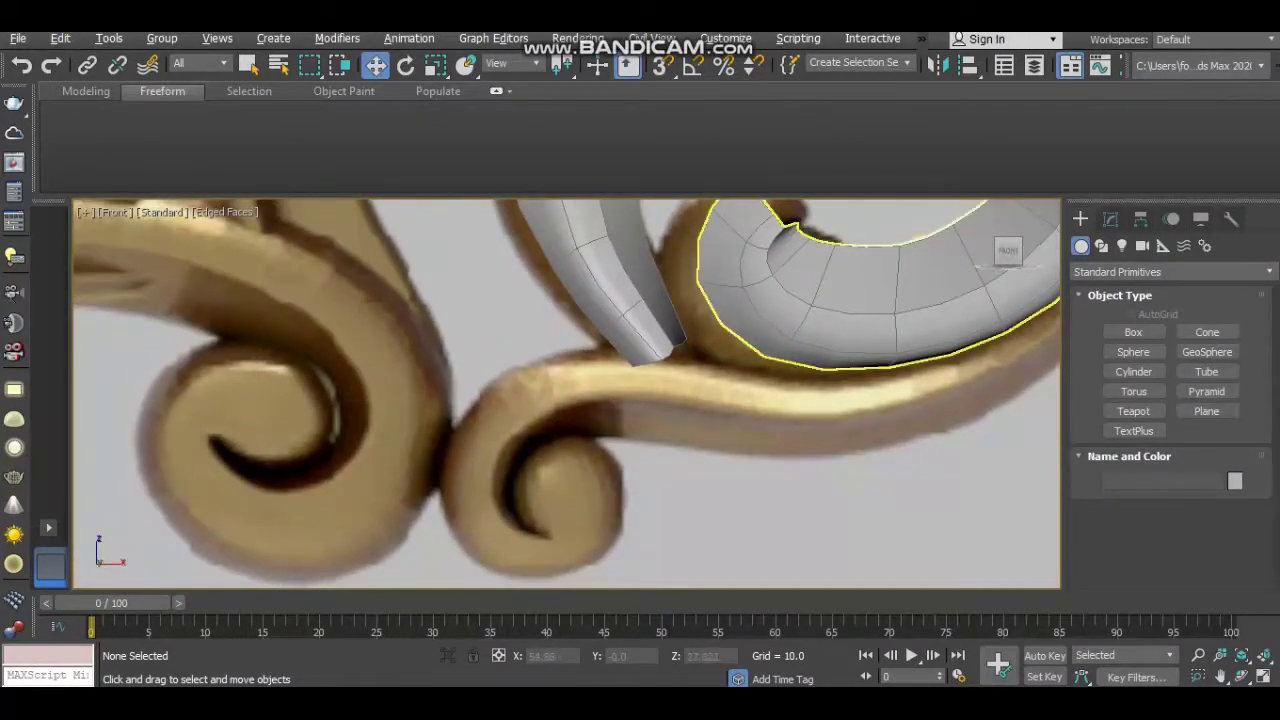
middle_click_drag(720, 370, 610, 370)
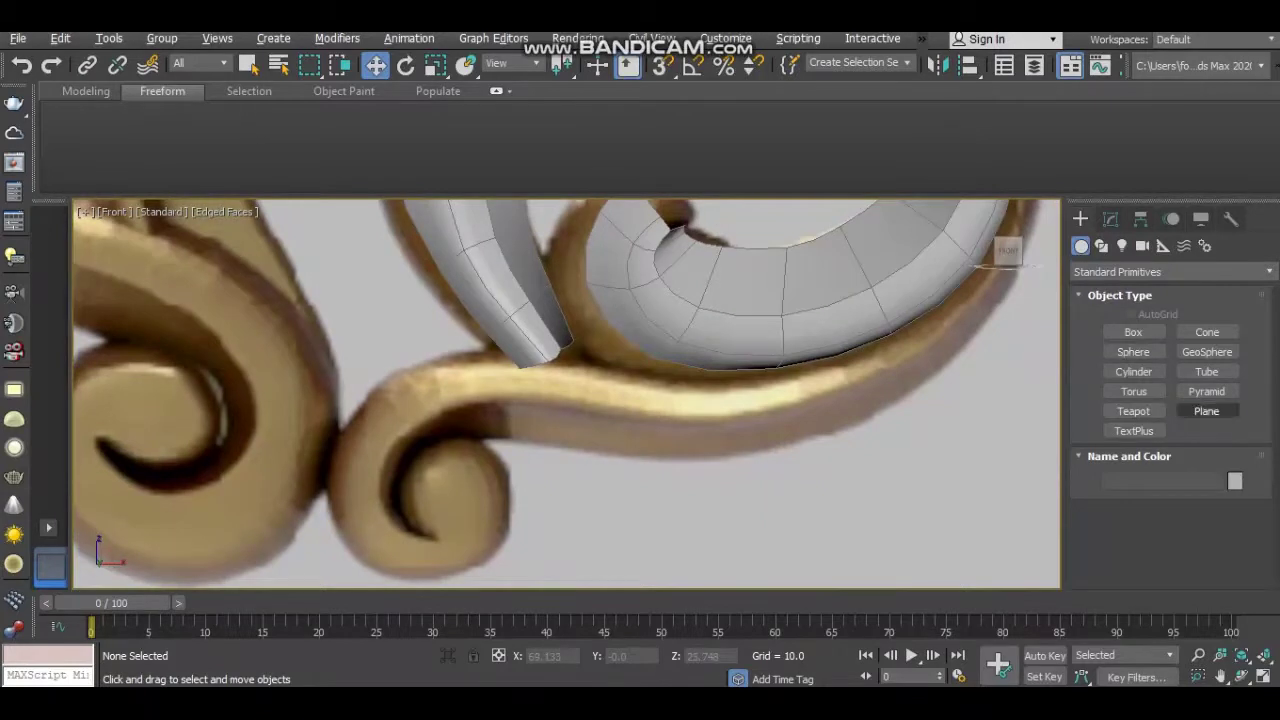
Draw a small plane on the gold arc under the scroll and convert it to Editable Poly
left_click(1206, 411)
scroll(600, 400, "up", 1)
scroll(600, 400, "up", 2)
scroll(600, 400, "up", 1)
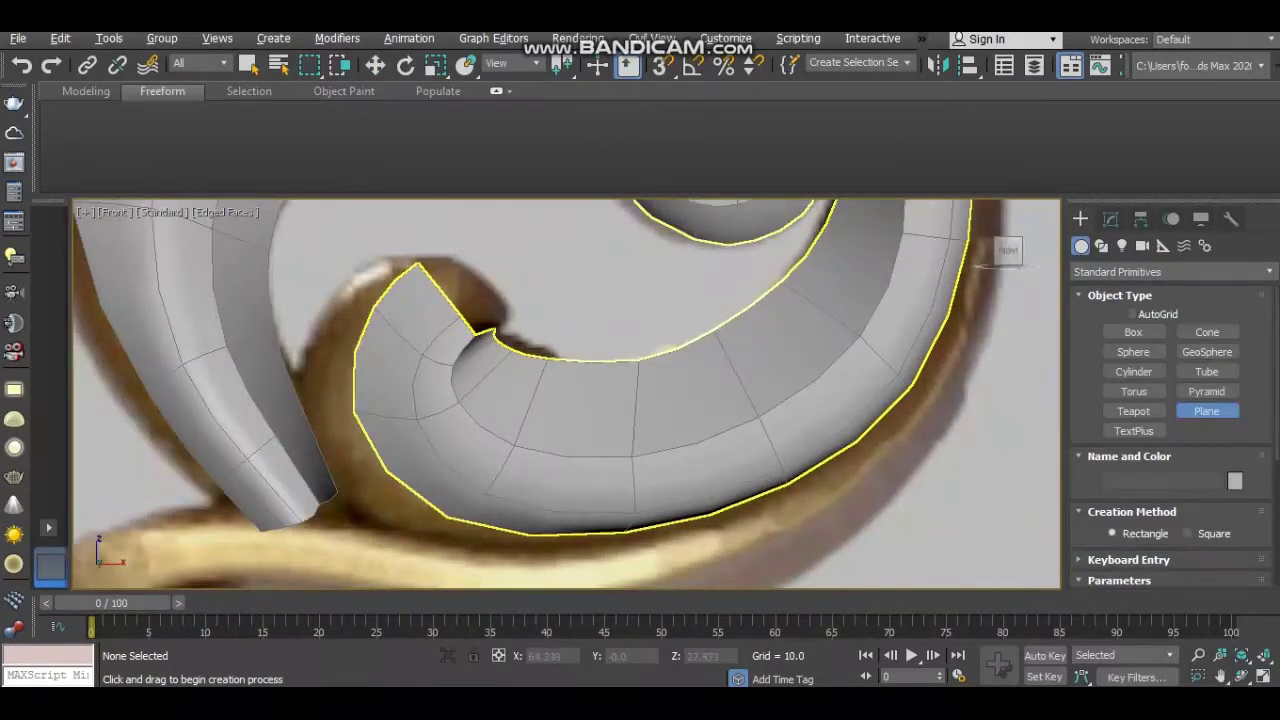
scroll(500, 500, "up", 1)
scroll(500, 500, "up", 1)
scroll(500, 500, "up", 2)
left_click_drag(473, 497, 556, 566)
scroll(515, 490, "down", 2)
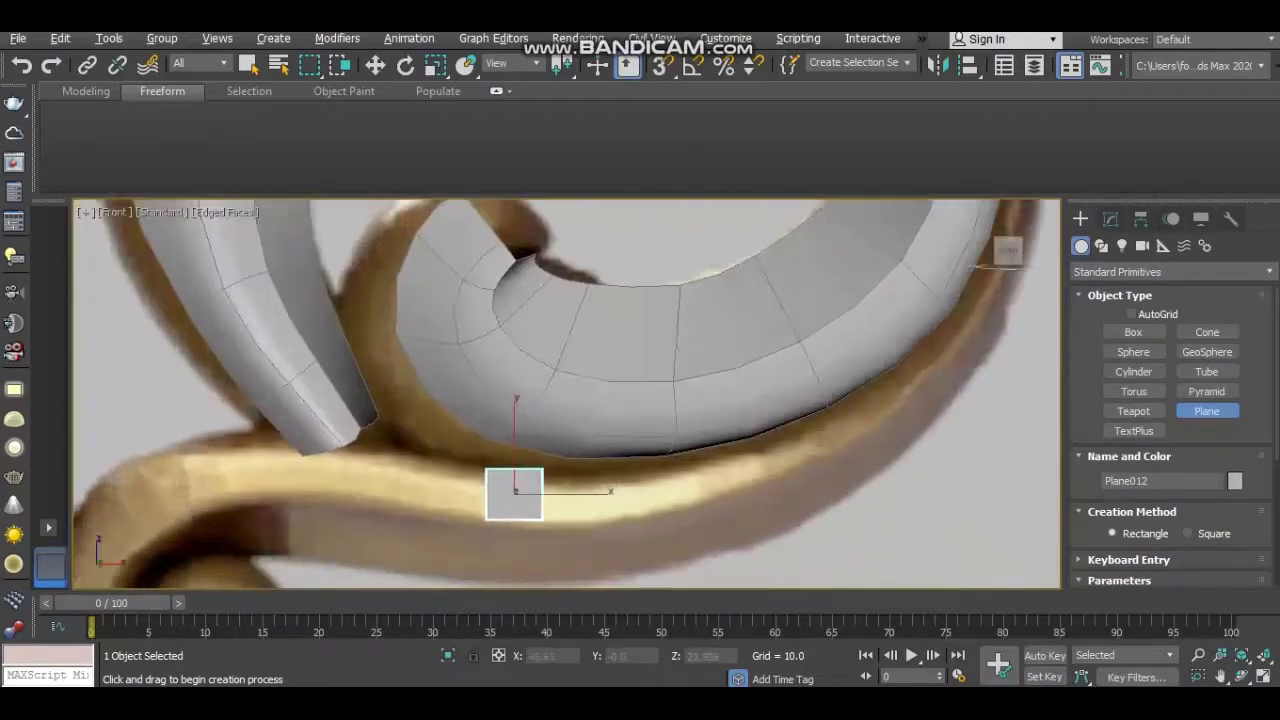
scroll(515, 490, "up", 4)
key("w")
right_click(541, 466)
left_click(770, 647)
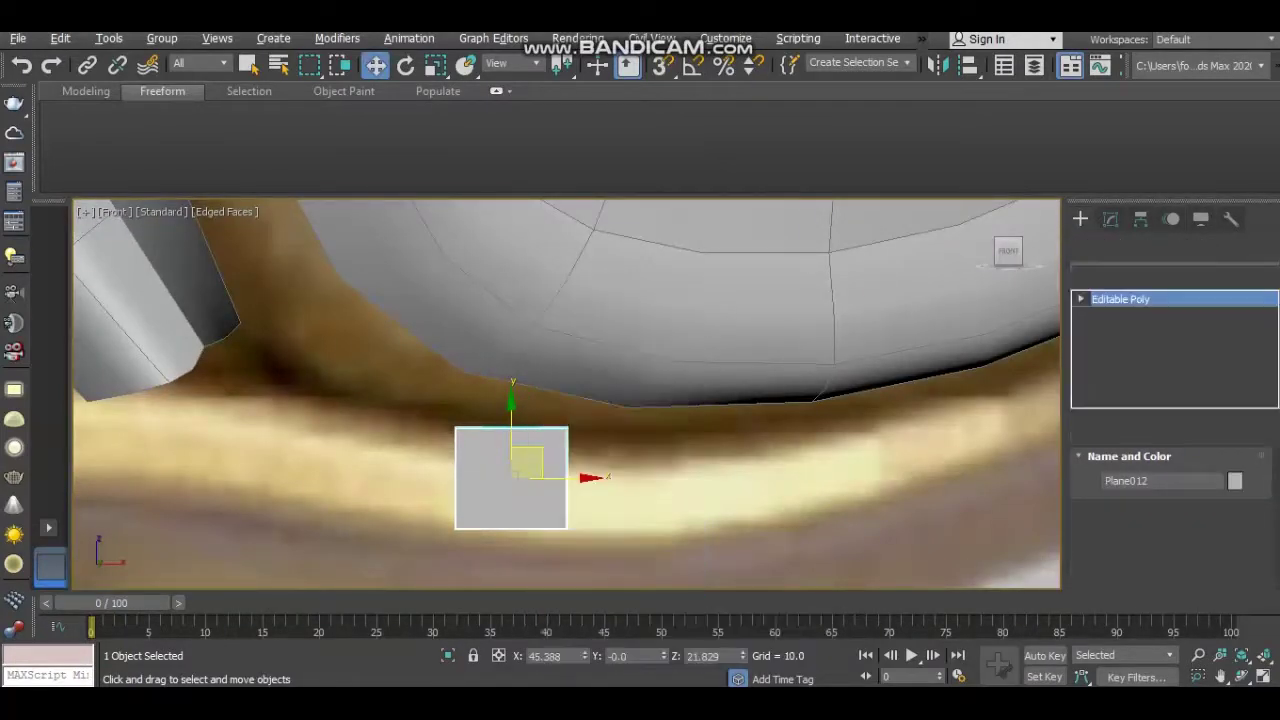
scroll(527, 530, "down", 1)
Widen the plane to the right by moving its right edge along the arc
key("1")
left_click(565, 496)
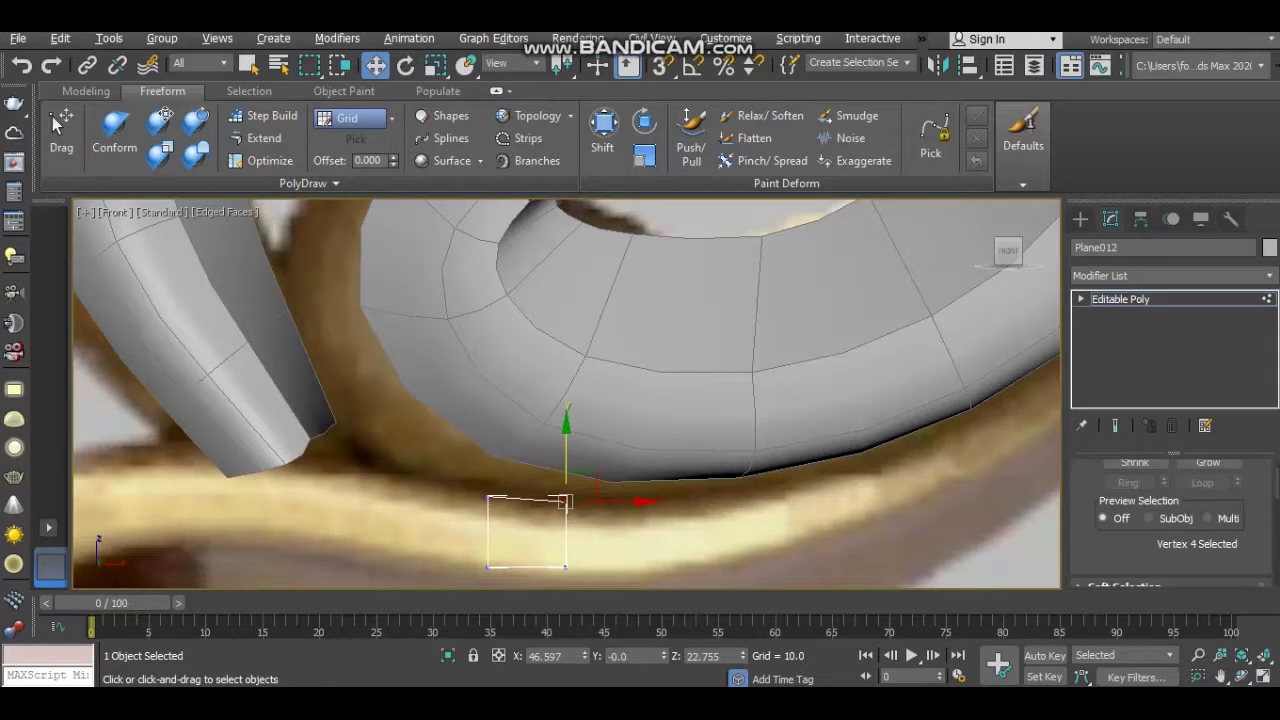
key("2")
left_click(566, 532)
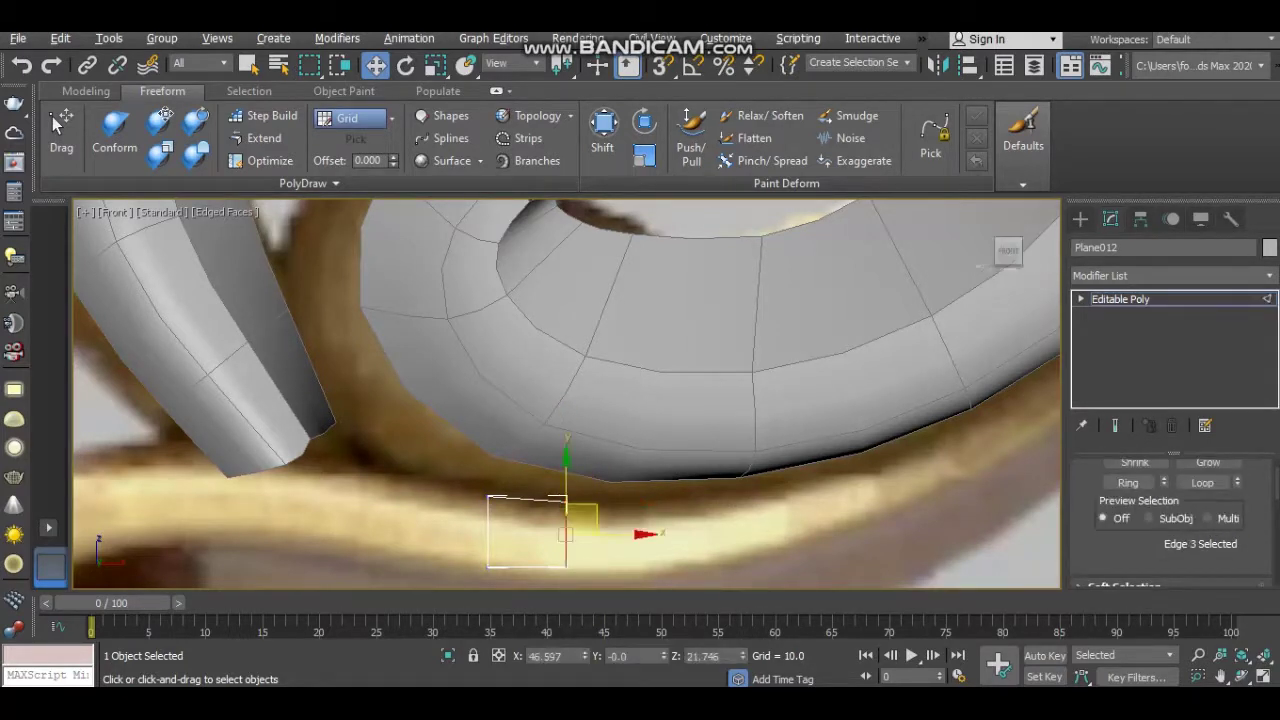
scroll(566, 532, "up", 1)
left_click_drag(557, 528, 648, 528, "shift")
left_click(662, 522)
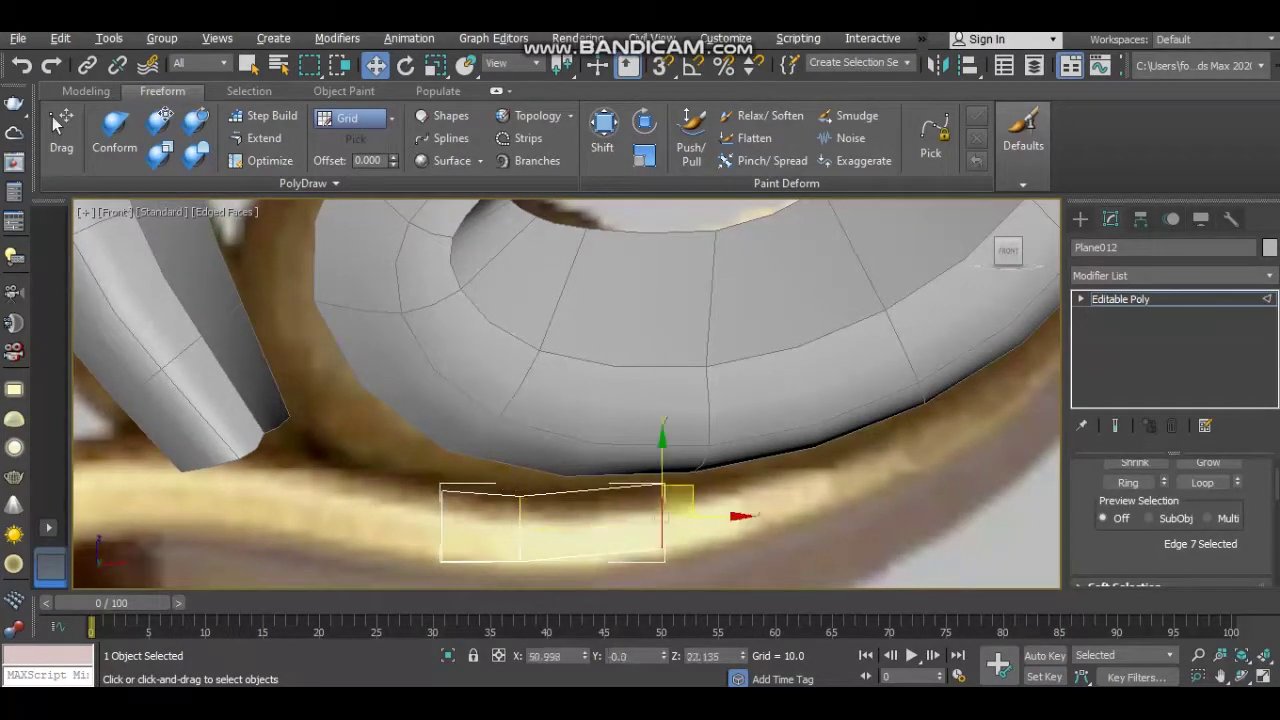
key("1")
left_click(660, 486)
key("2")
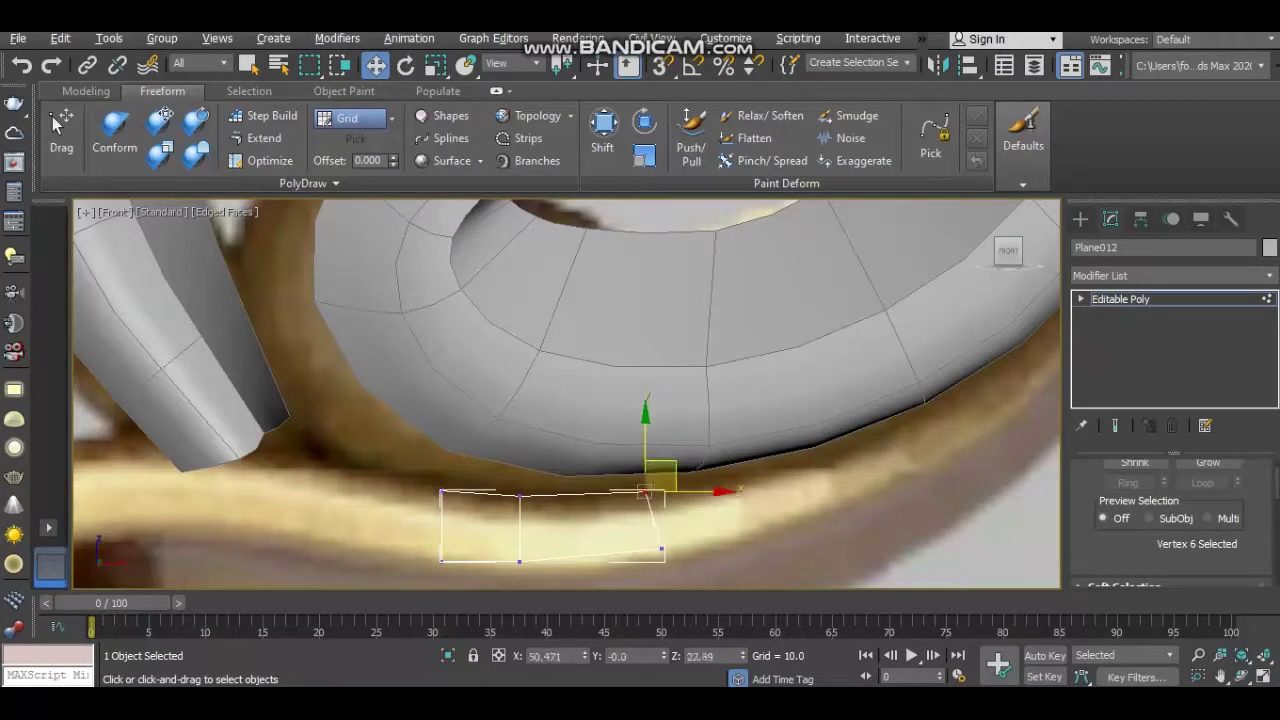
Add a new polygon along the arc and rotate its end edge to follow the curve
middle_click_drag(566, 400, 428, 415)
mouse_move(530, 518)
left_mouse_down("shift")
mouse_move(680, 495)
mouse_move(820, 425)
left_mouse_up("shift")
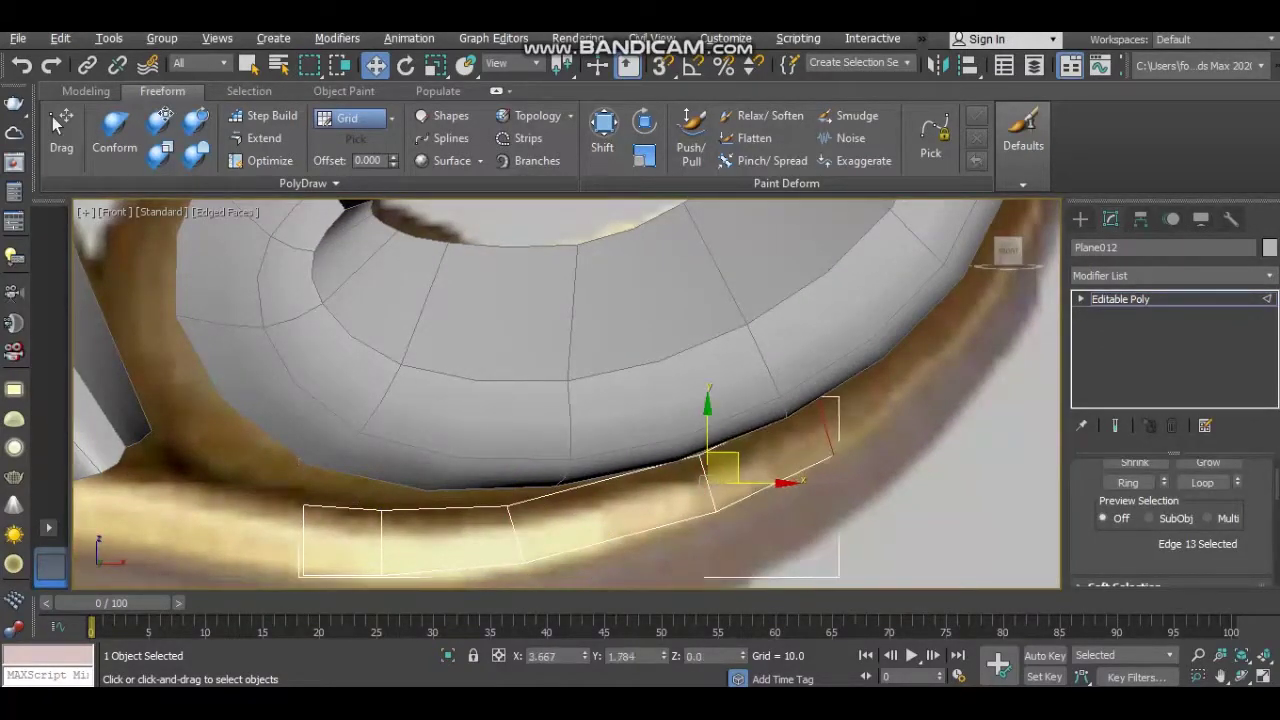
key("e")
mouse_move(700, 478)
middle_mouse_down("alt")
mouse_move(800, 480)
mouse_move(760, 520)
middle_mouse_up("alt")
key("w")
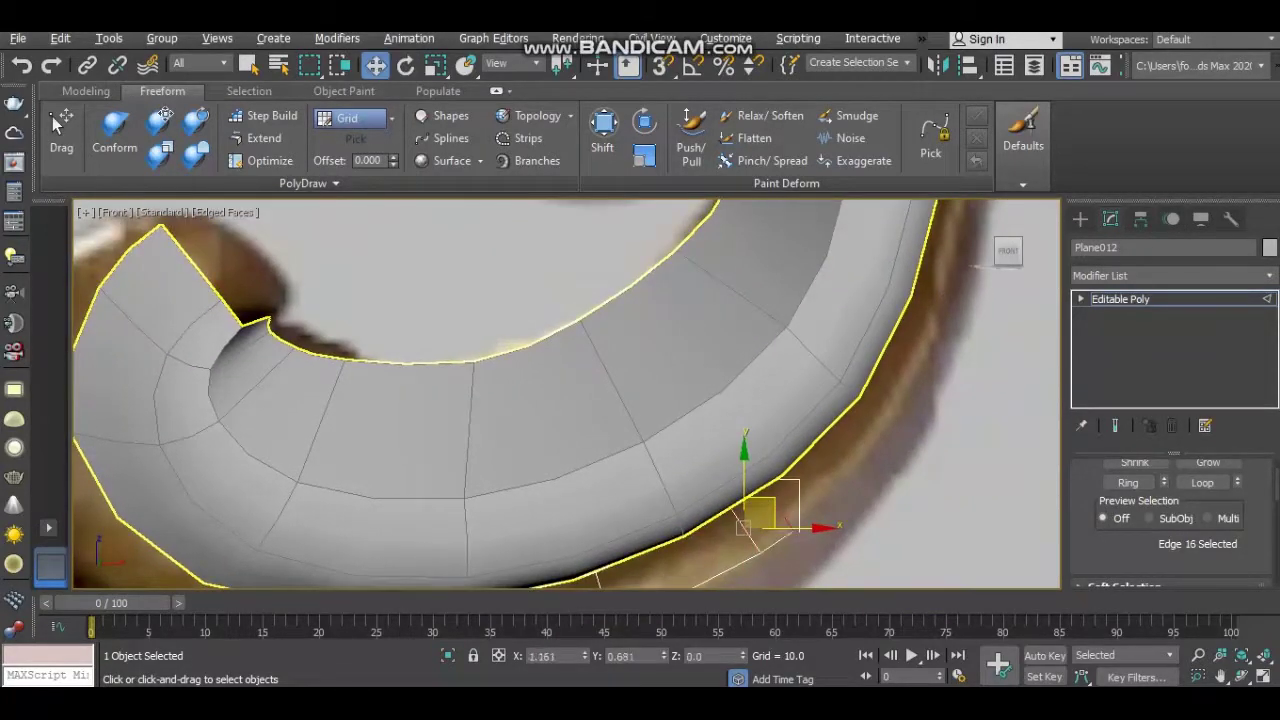
key("e")
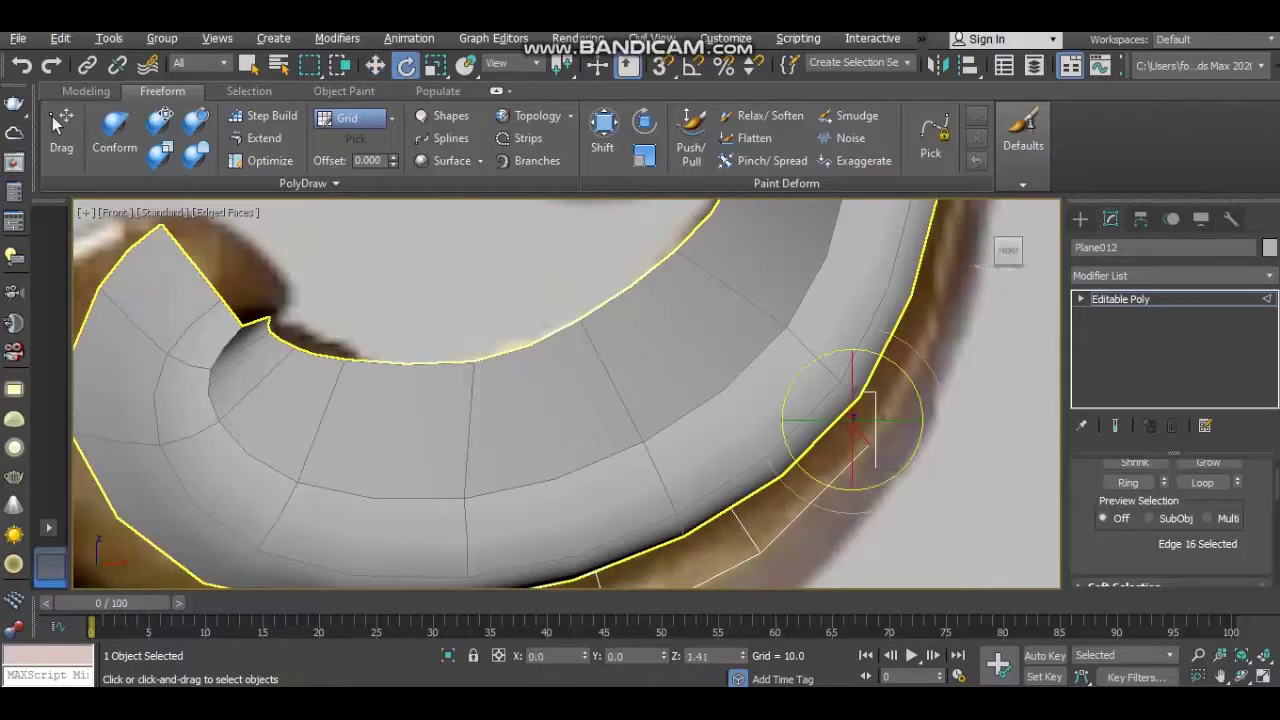
middle_click_drag(852, 420, 760, 505, "alt")
key("w")
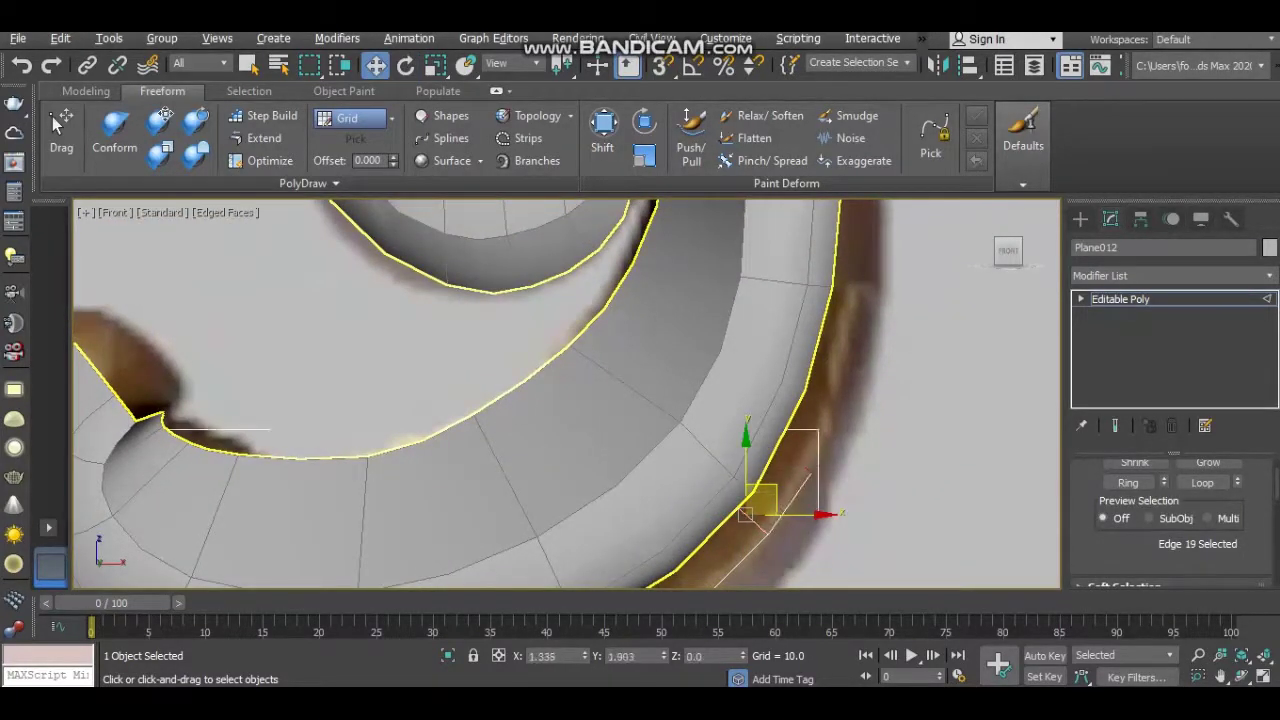
Extend the strip upward with more polygons along the scroll's outer rim
left_click_drag(760, 500, 830, 345)
middle_click_drag(830, 345, 808, 432, "alt")
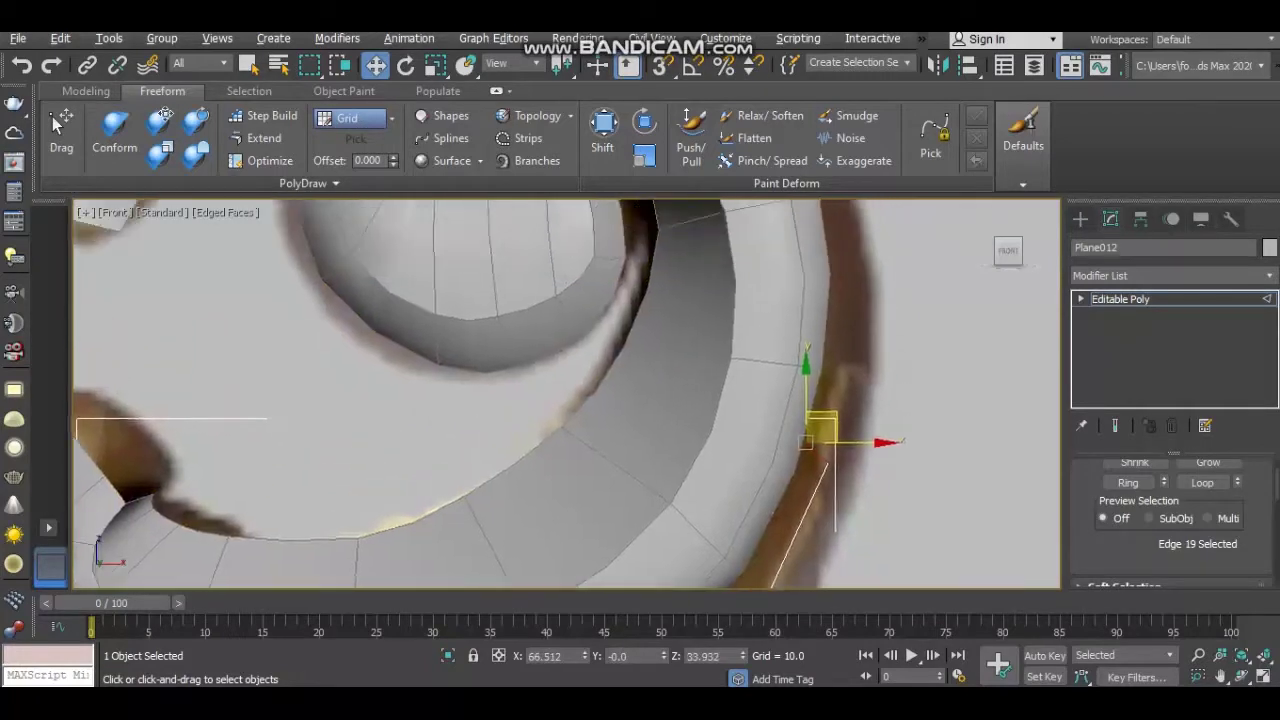
left_click_drag(836, 410, 868, 285)
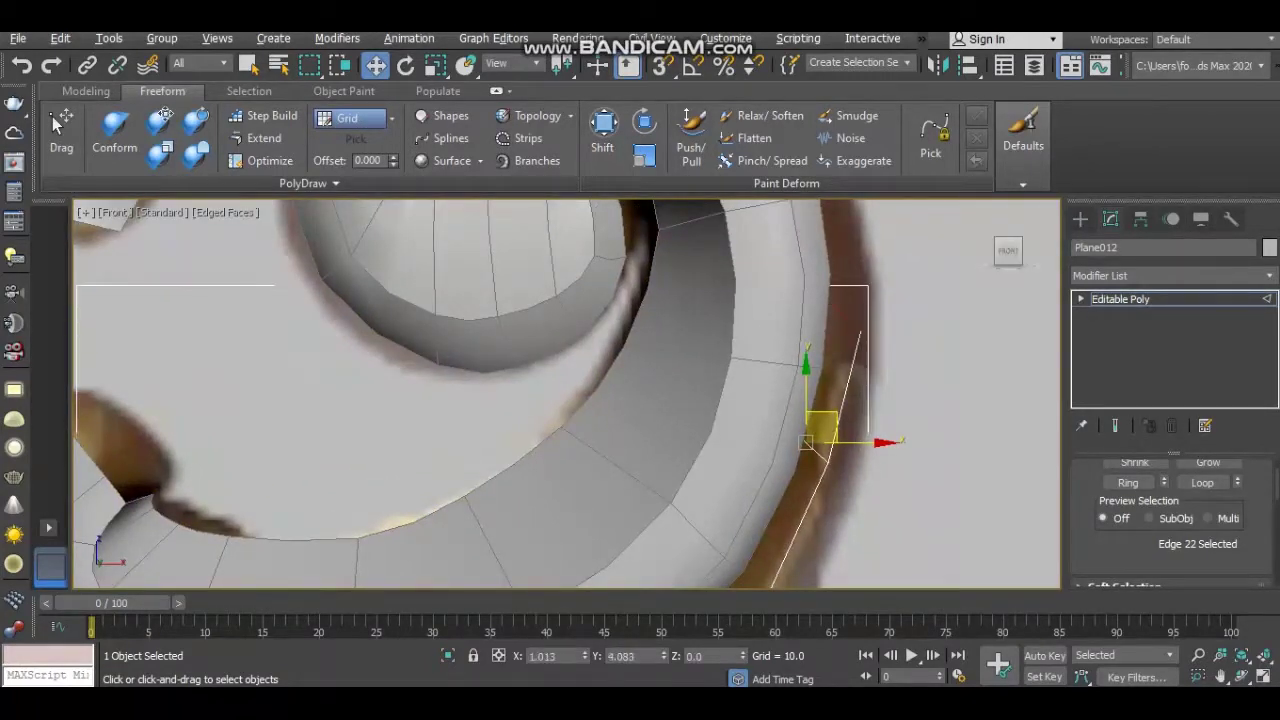
middle_click_drag(868, 285, 835, 520, "alt")
key("1")
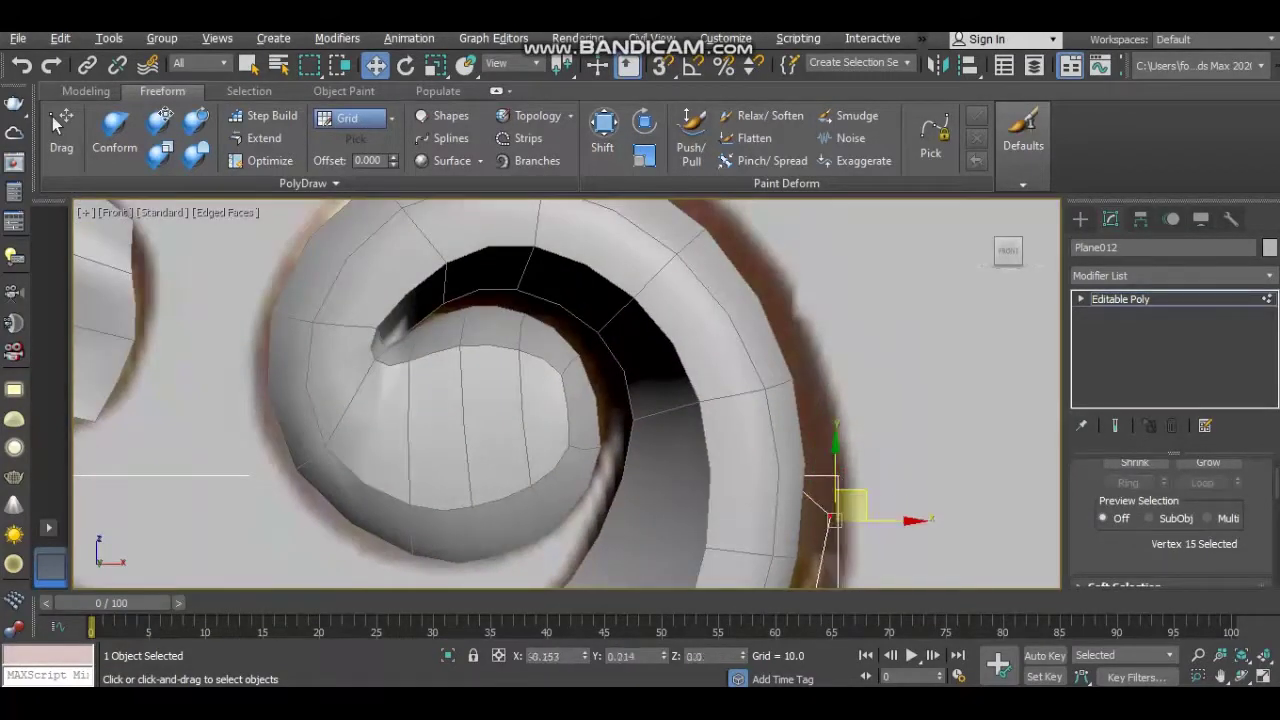
scroll(835, 520, "down", 3)
middle_click_drag(835, 440, 845, 320)
scroll(848, 250, "up", 2)
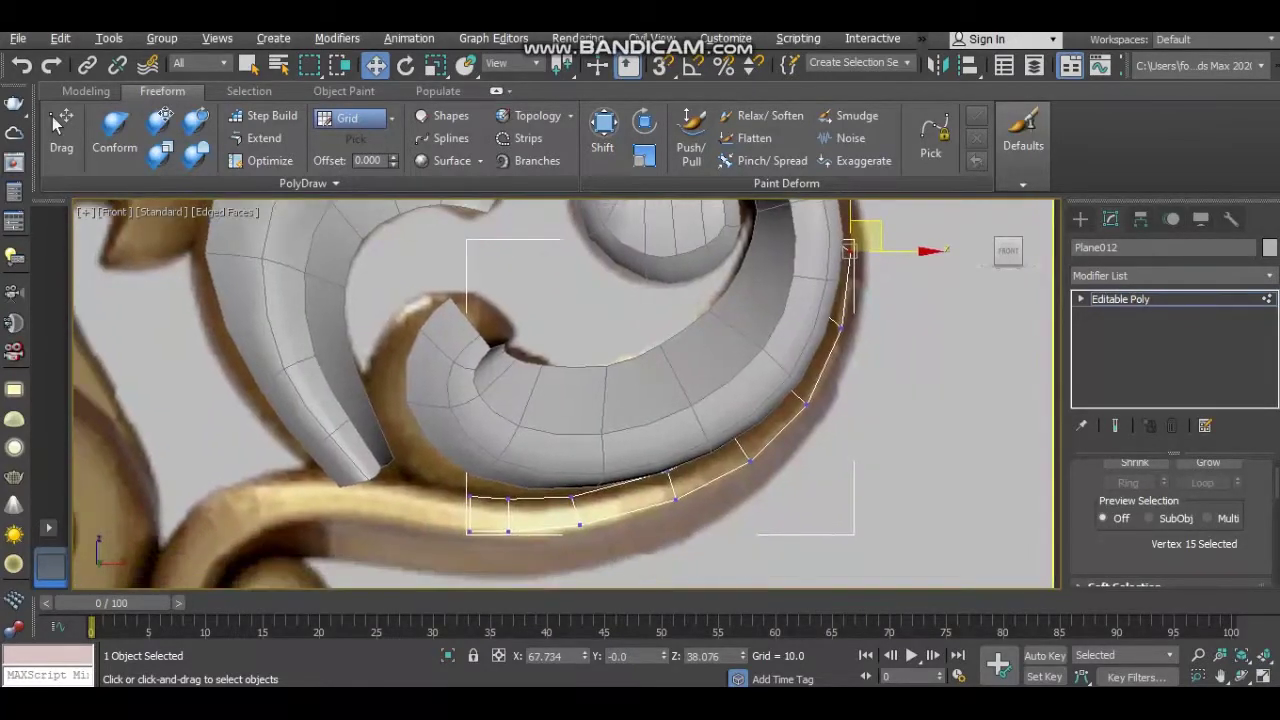
middle_click_drag(848, 250, 888, 240)
scroll(888, 240, "up", 3)
key("2")
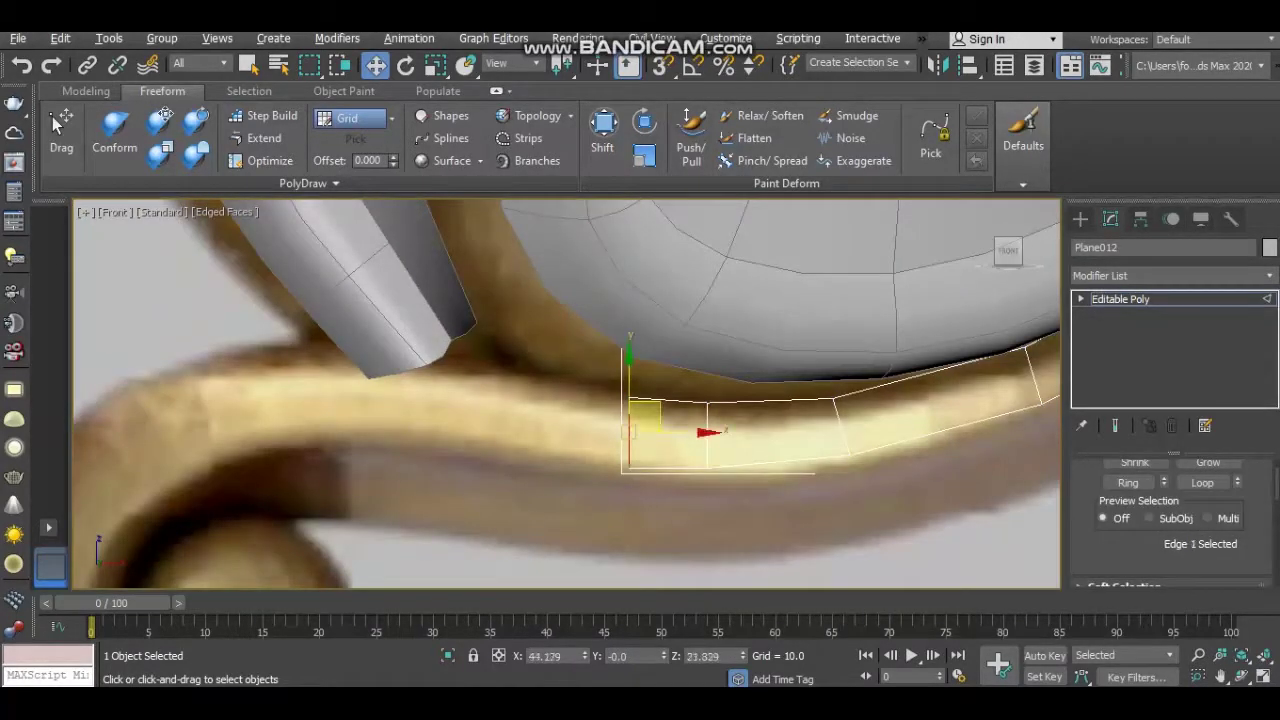
Extend Plane012 leftward along the stem with several new polygons, aligning its end edge
key("1")
left_click(624, 462)
left_click_drag(624, 462, 613, 462)
key("2")
mouse_move(690, 432)
left_mouse_down("shift")
mouse_move(565, 432)
mouse_move(620, 426)
left_mouse_up("shift")
middle_click_drag(620, 426, 722, 458)
left_click_drag(670, 463, 496, 463, "shift")
key("e")
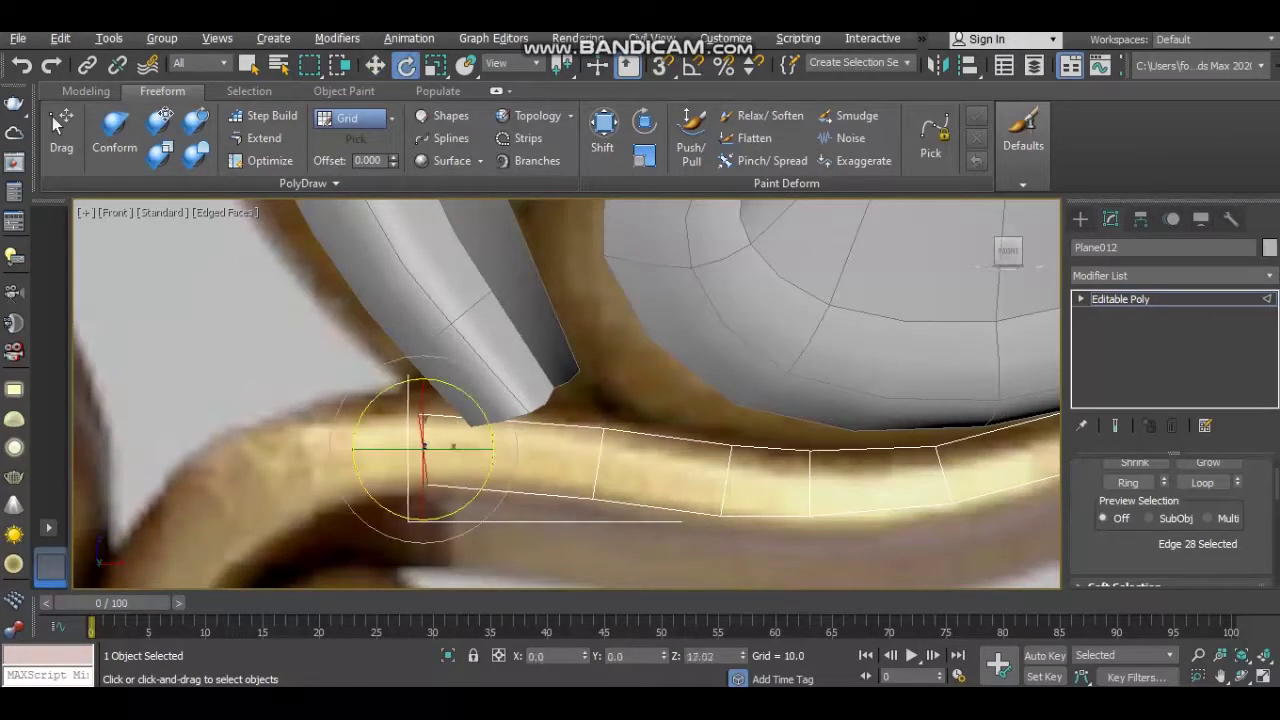
middle_click_drag(423, 447, 555, 390)
key("w")
left_click_drag(555, 390, 420, 430, "shift")
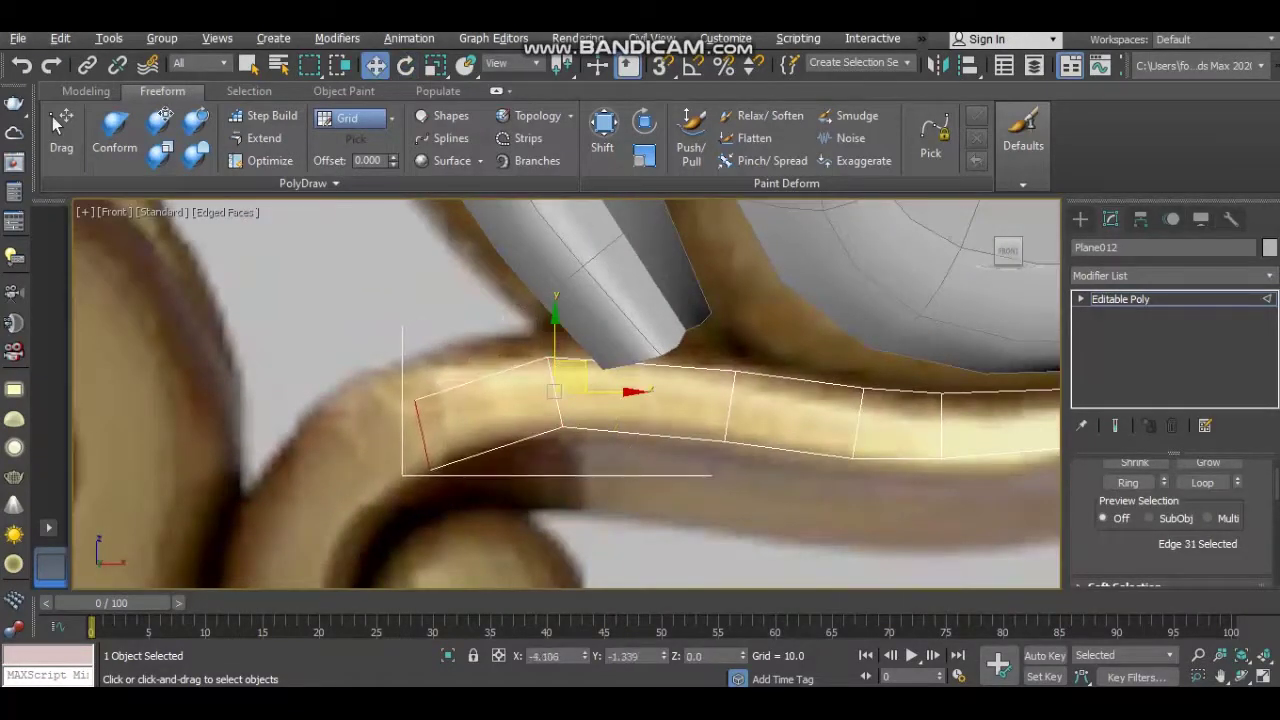
middle_click_drag(555, 390, 617, 334)
Continue the strip down-left along the stem, snapping the new end vertices to it
key("1")
left_click_drag(477, 344, 428, 340)
middle_click_drag(428, 340, 513, 269)
key("2")
mouse_move(555, 297)
left_mouse_down("shift")
mouse_move(458, 376)
mouse_move(396, 358)
left_mouse_up("shift")
key("1")
left_click(412, 360)
middle_click_drag(396, 358, 460, 323)
key("2")
Add polygons down onto the curl, placing the new corner and bottom vertices on it
left_click_drag(476, 307, 461, 392, "shift")
key("1")
left_click(405, 388)
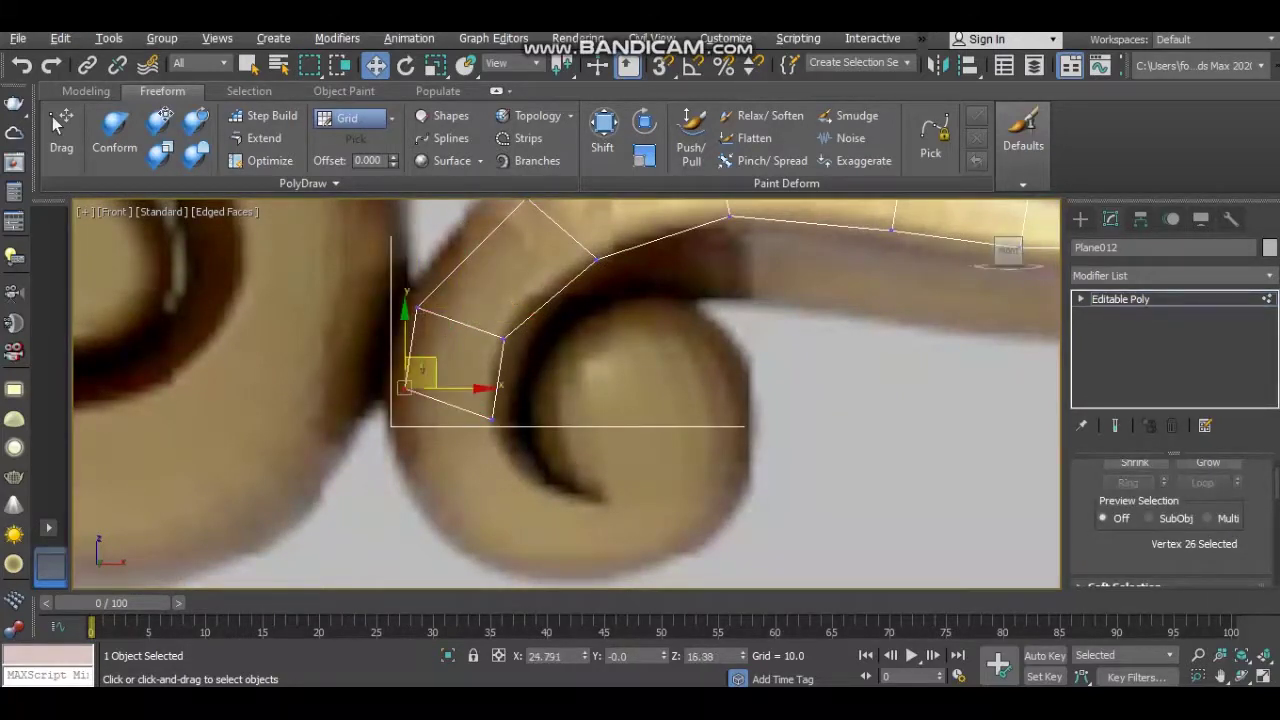
left_click_drag(404, 388, 410, 442)
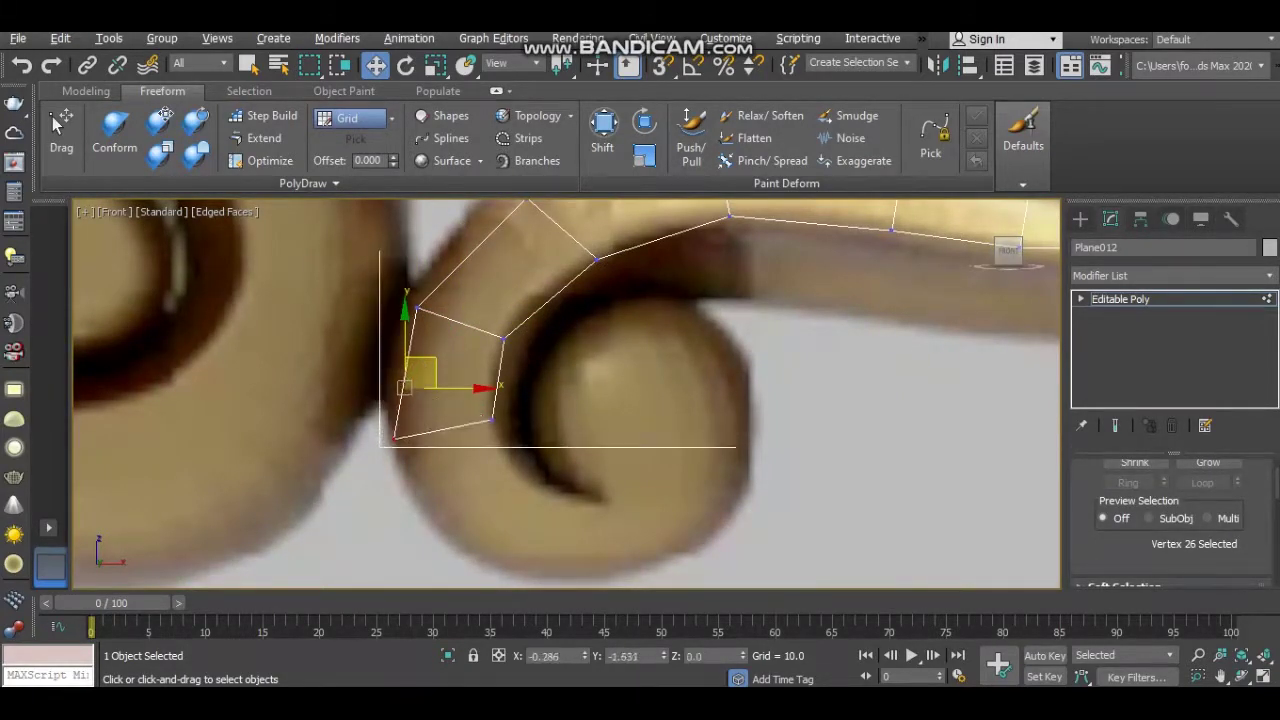
key("2")
left_click(449, 432)
left_click_drag(449, 432, 494, 505, "shift")
key("1")
left_click(456, 516)
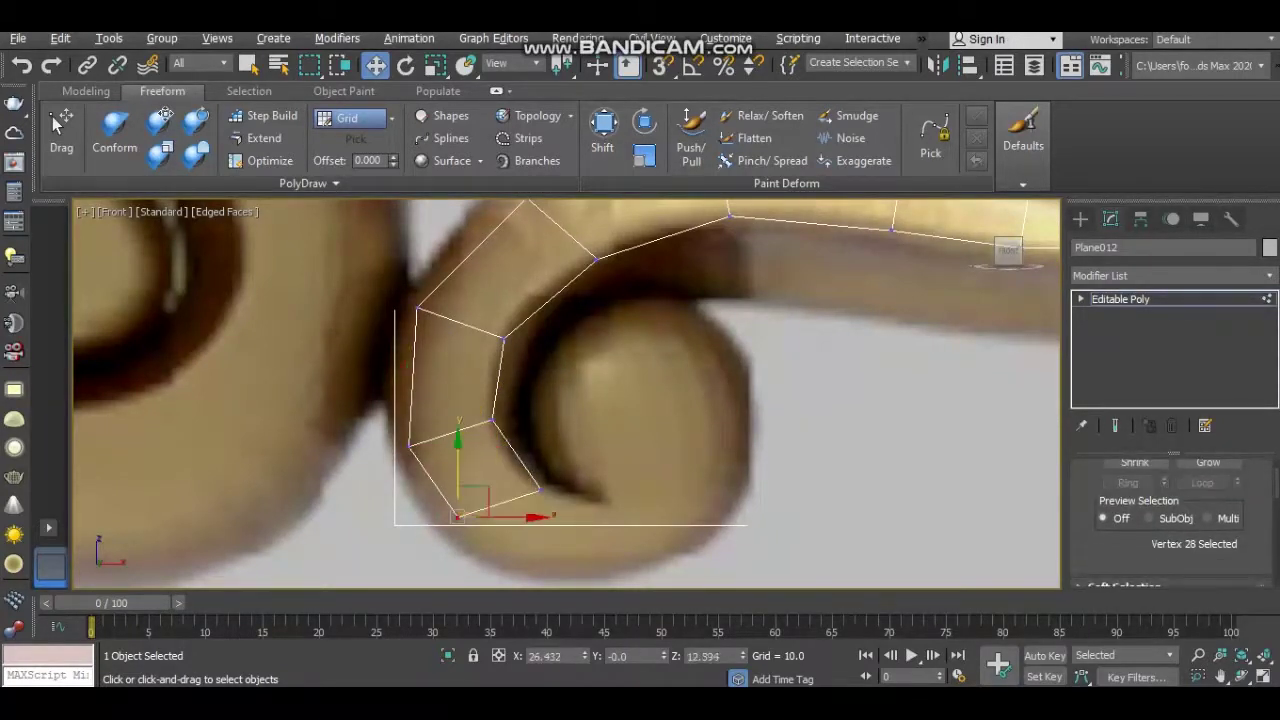
left_click_drag(456, 516, 493, 558)
Wrap another polygon around the curl, moving its vertex along the inner edge
middle_click_drag(493, 558, 447, 541)
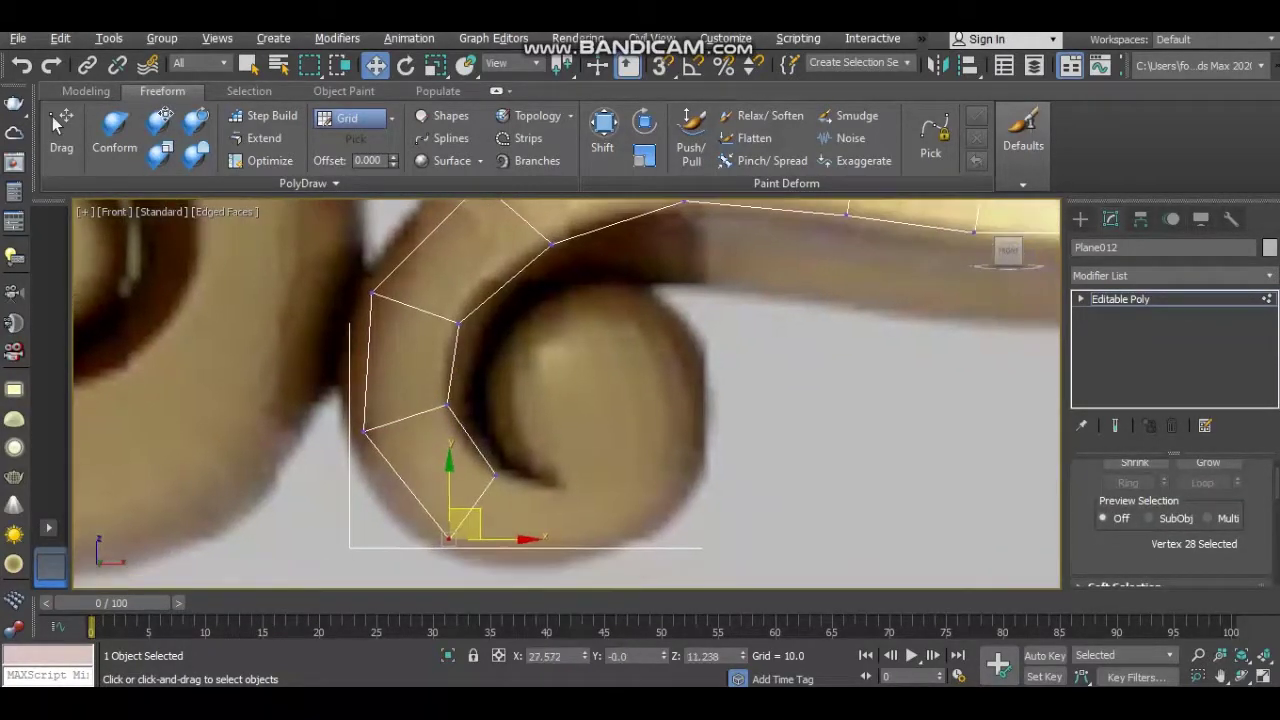
key("2")
left_click(471, 508)
left_click_drag(472, 507, 551, 500, "shift")
key("1")
left_click(457, 522)
mouse_move(457, 522)
left_mouse_down()
mouse_move(520, 545)
mouse_move(628, 535)
left_mouse_up()
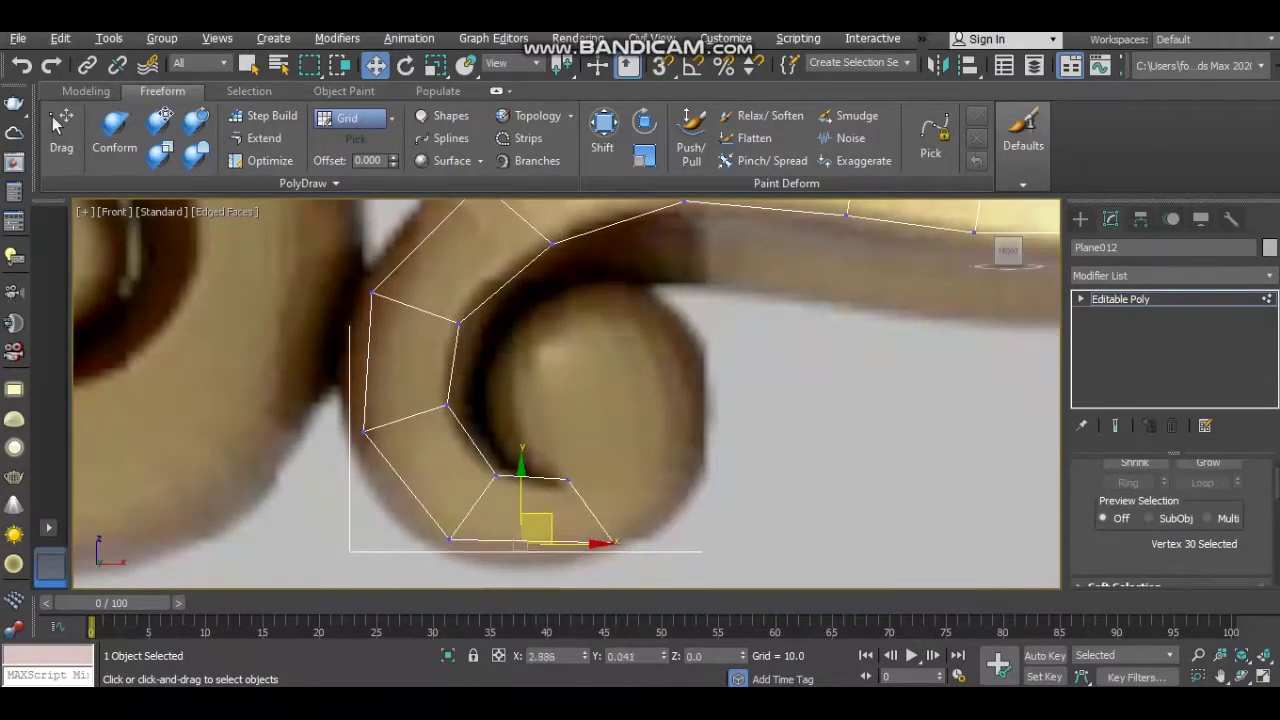
key("2")
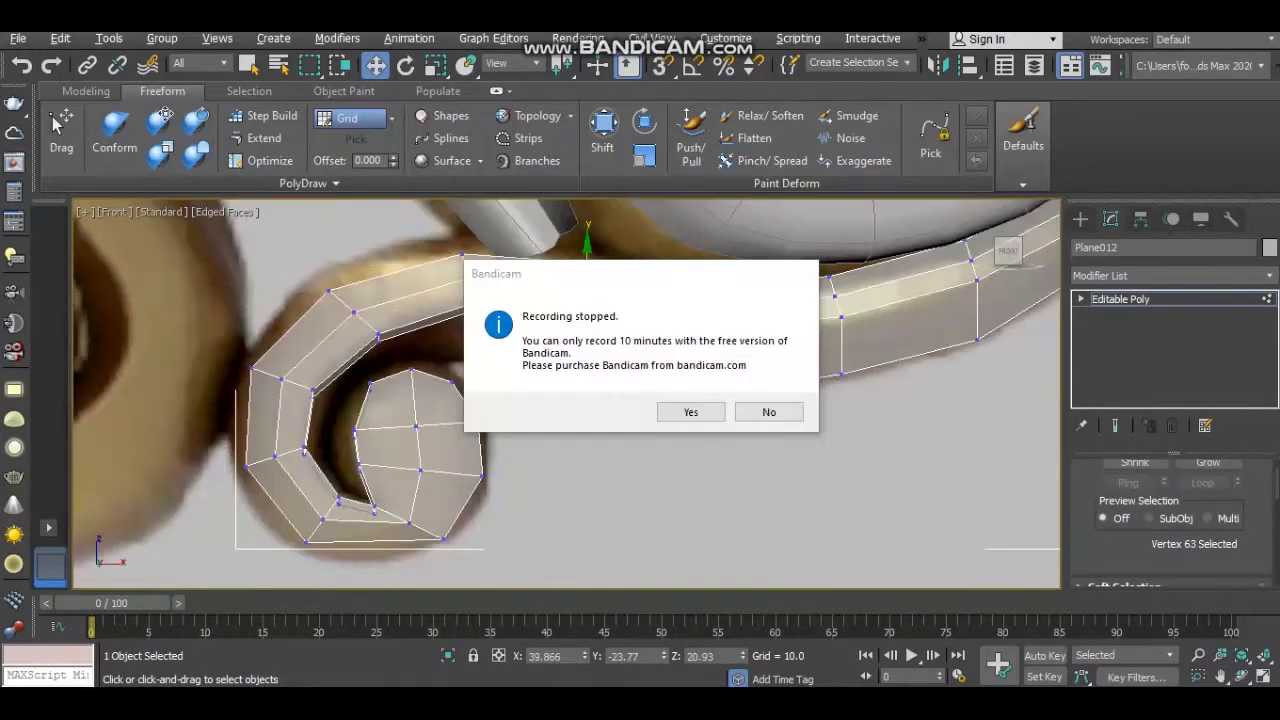
Pull Plane012's vertices down onto the scroll's lower edge, closing the gap at the curl
scroll(563, 315, "up", 2)
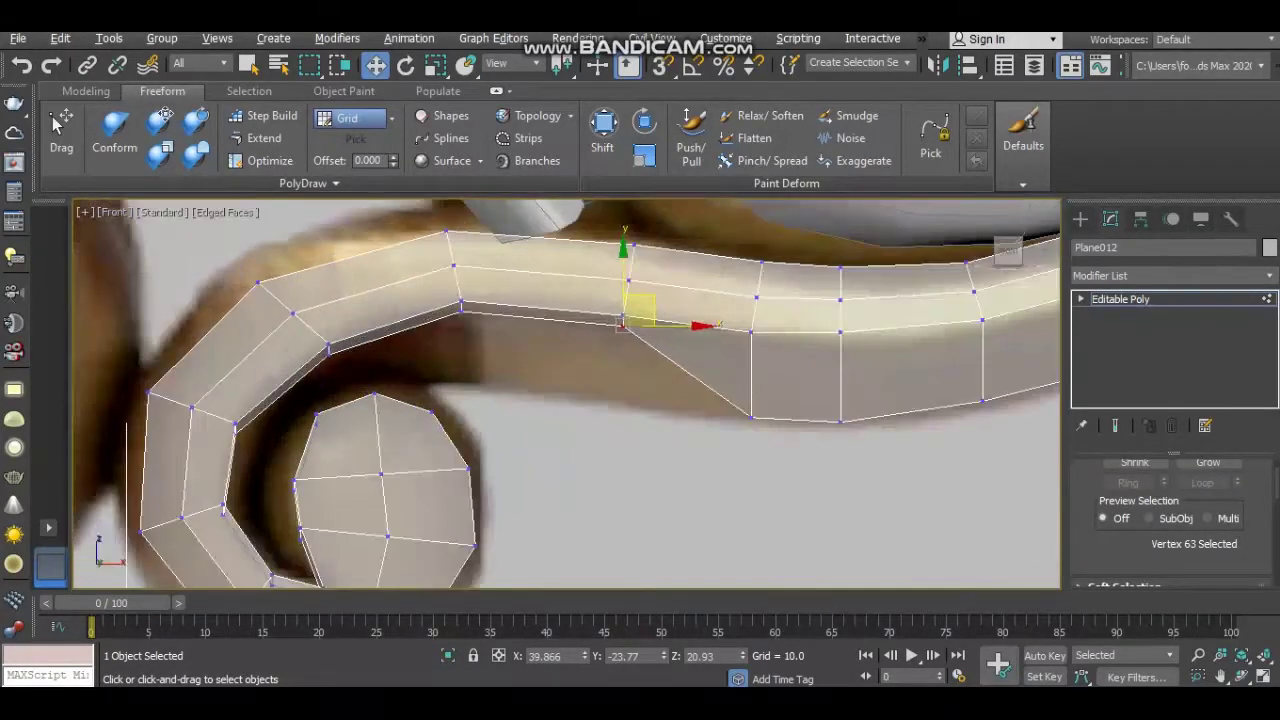
scroll(563, 315, "up", 2)
left_click_drag(616, 330, 612, 443)
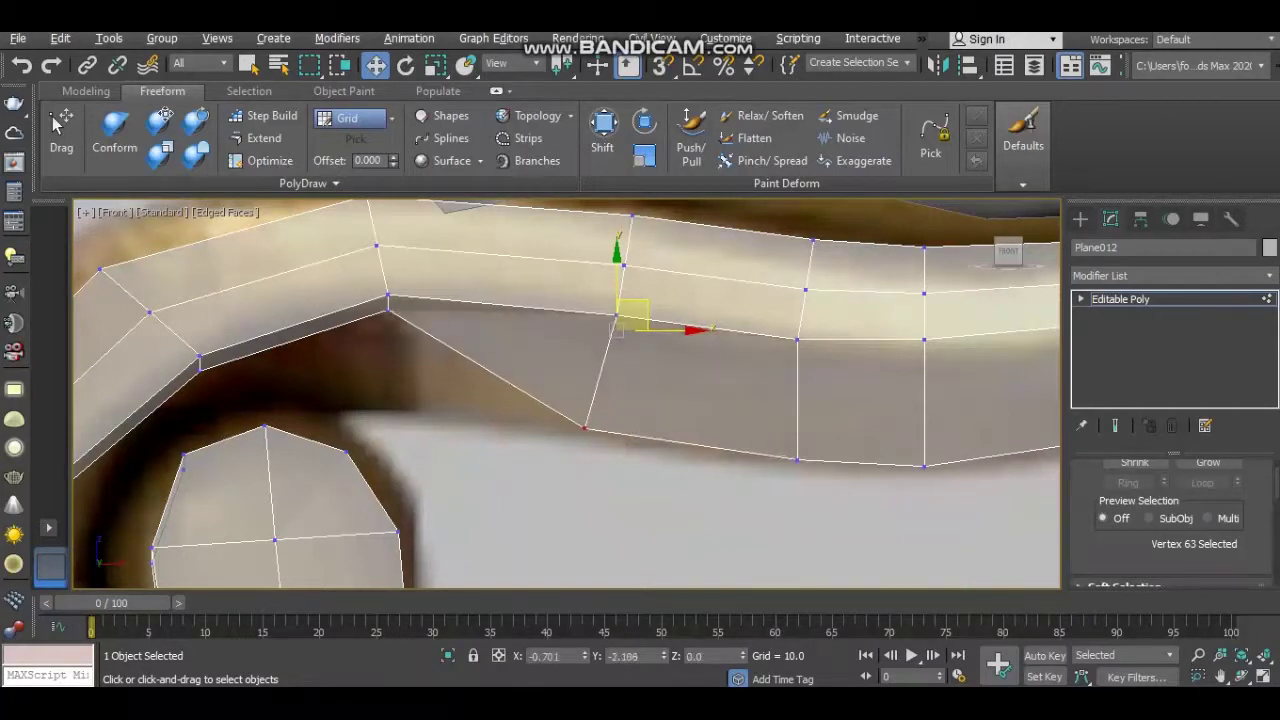
middle_click_drag(616, 330, 684, 288)
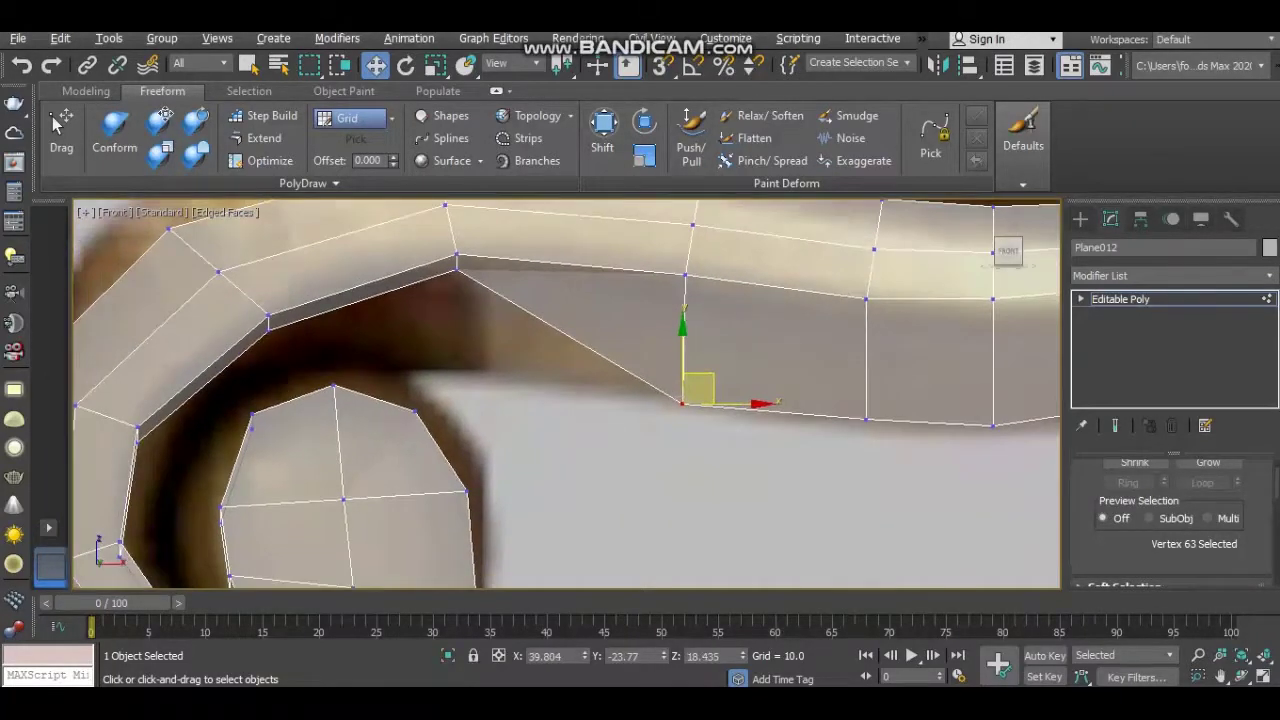
left_click(455, 268)
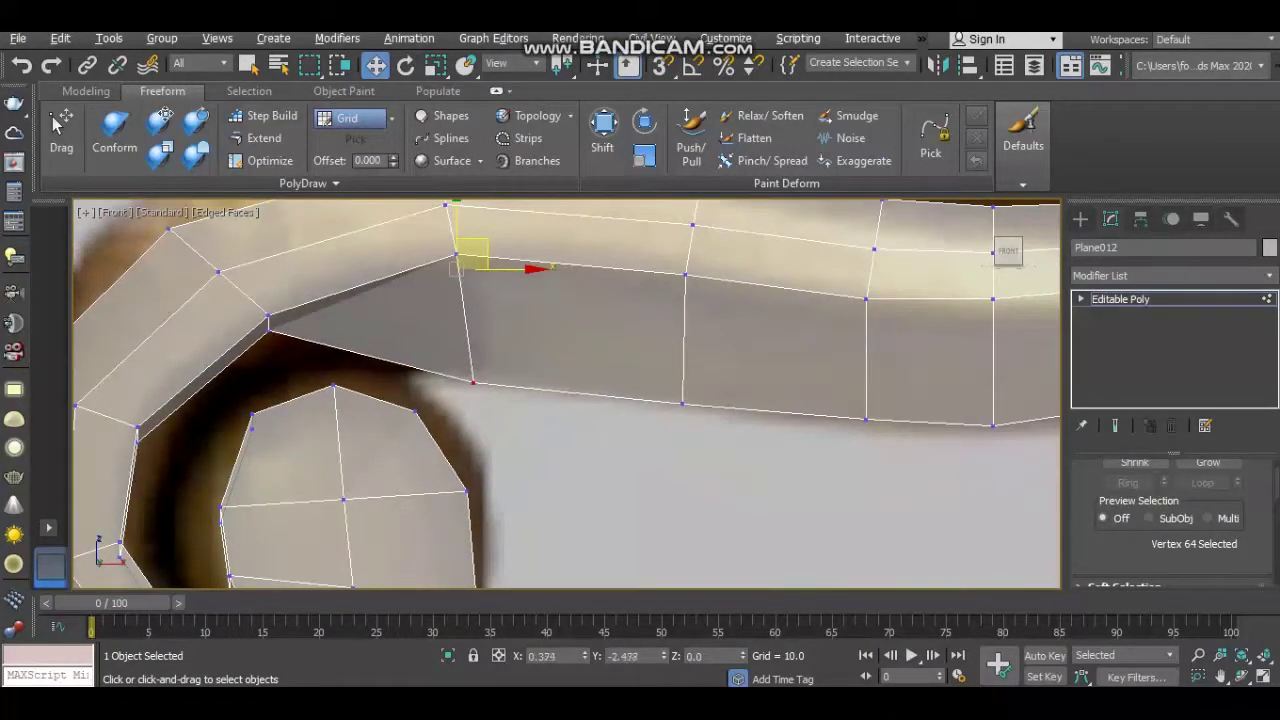
left_click_drag(470, 258, 487, 370)
middle_click_drag(487, 370, 568, 326)
left_click(349, 271)
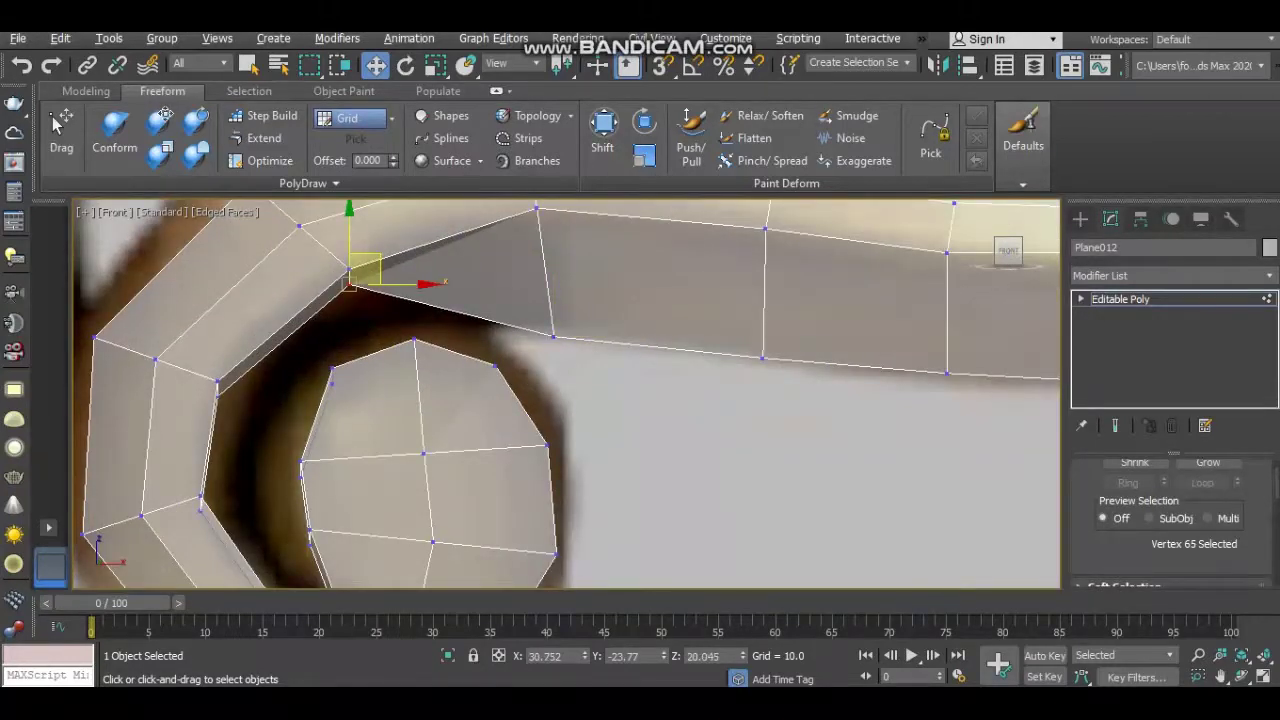
left_click_drag(362, 268, 388, 323)
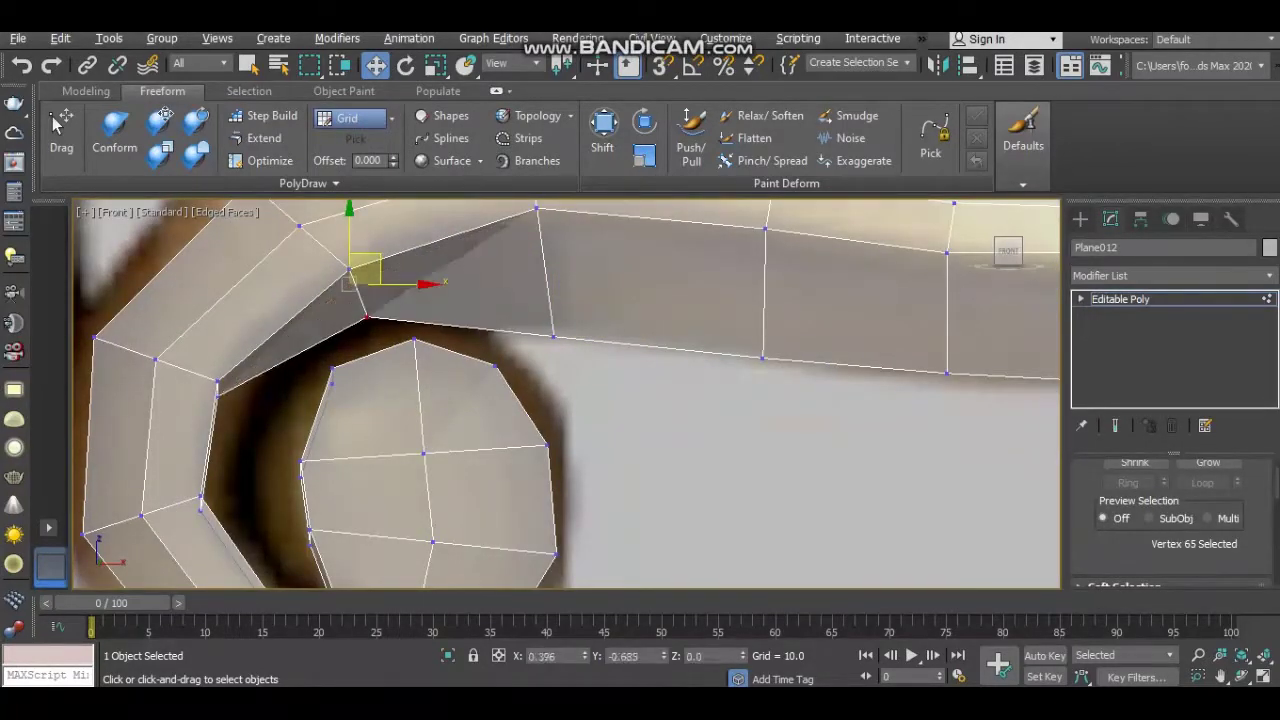
Pull the inner-curl vertices against the round centre and tidy the inner seam
left_click(376, 327)
left_click(217, 381)
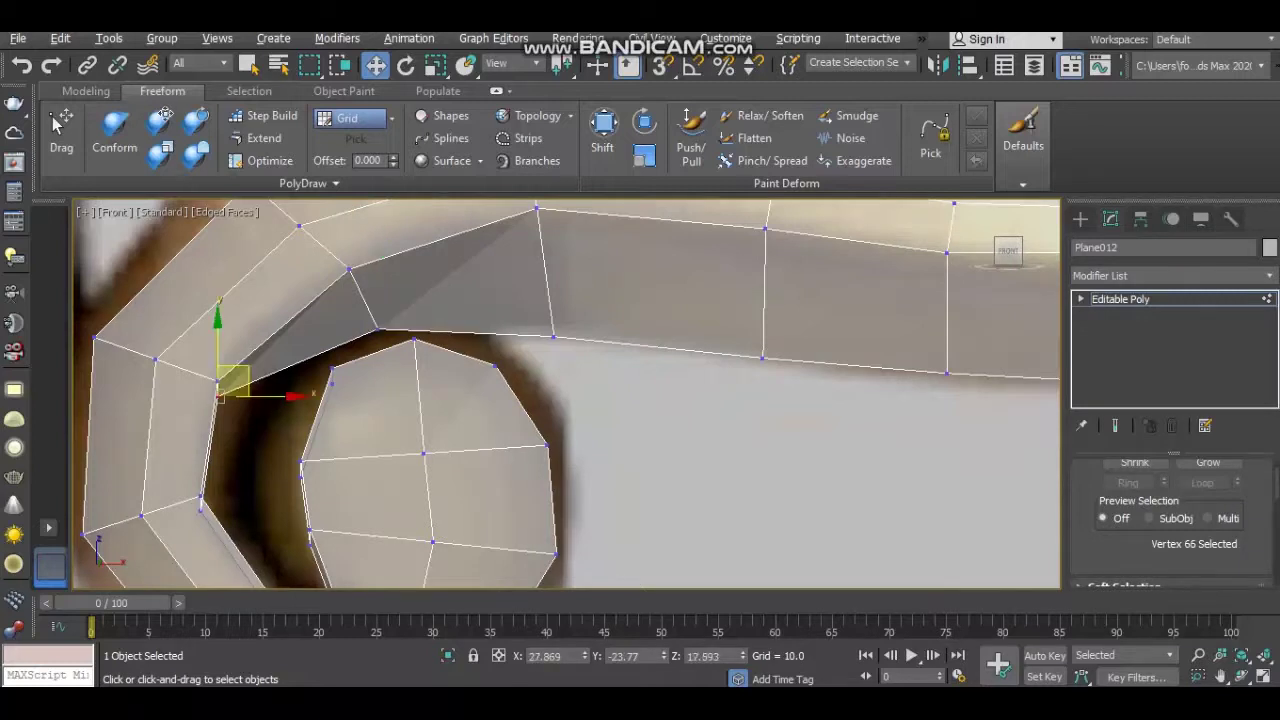
left_click_drag(217, 381, 251, 413)
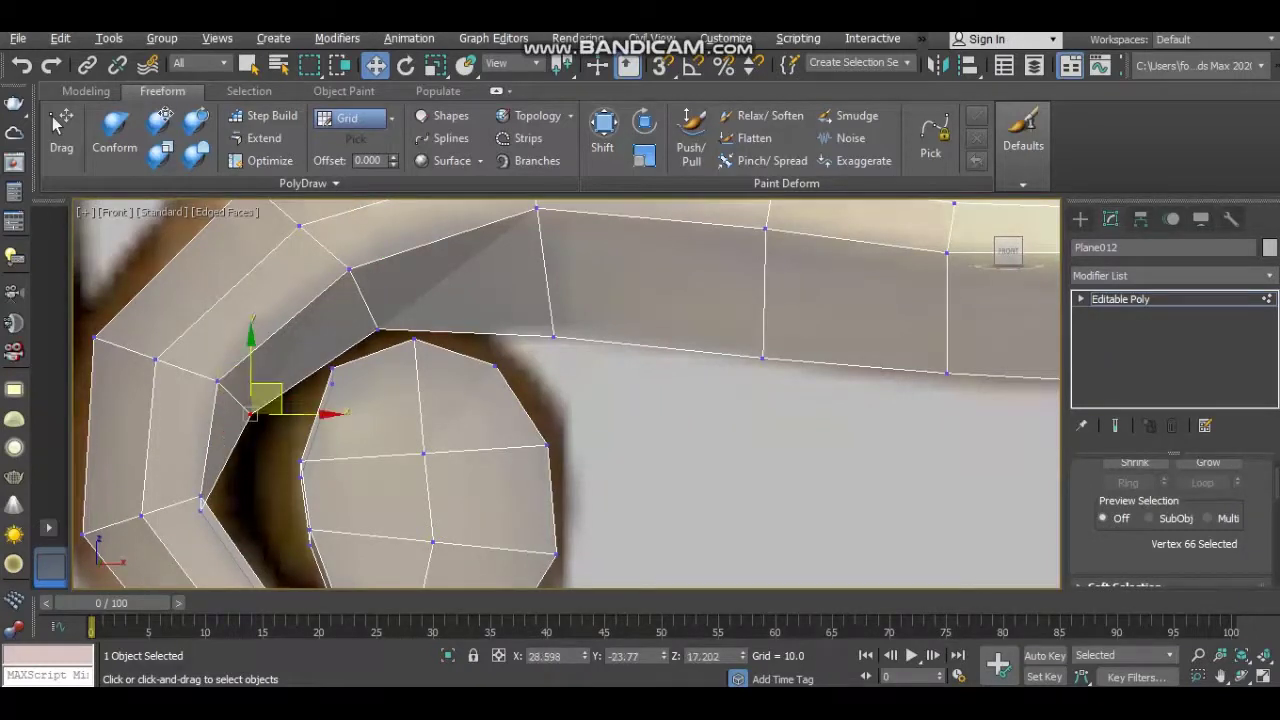
left_click(201, 497)
middle_click_drag(560, 460, 569, 351)
left_click(277, 490)
left_click(348, 517, "ctrl")
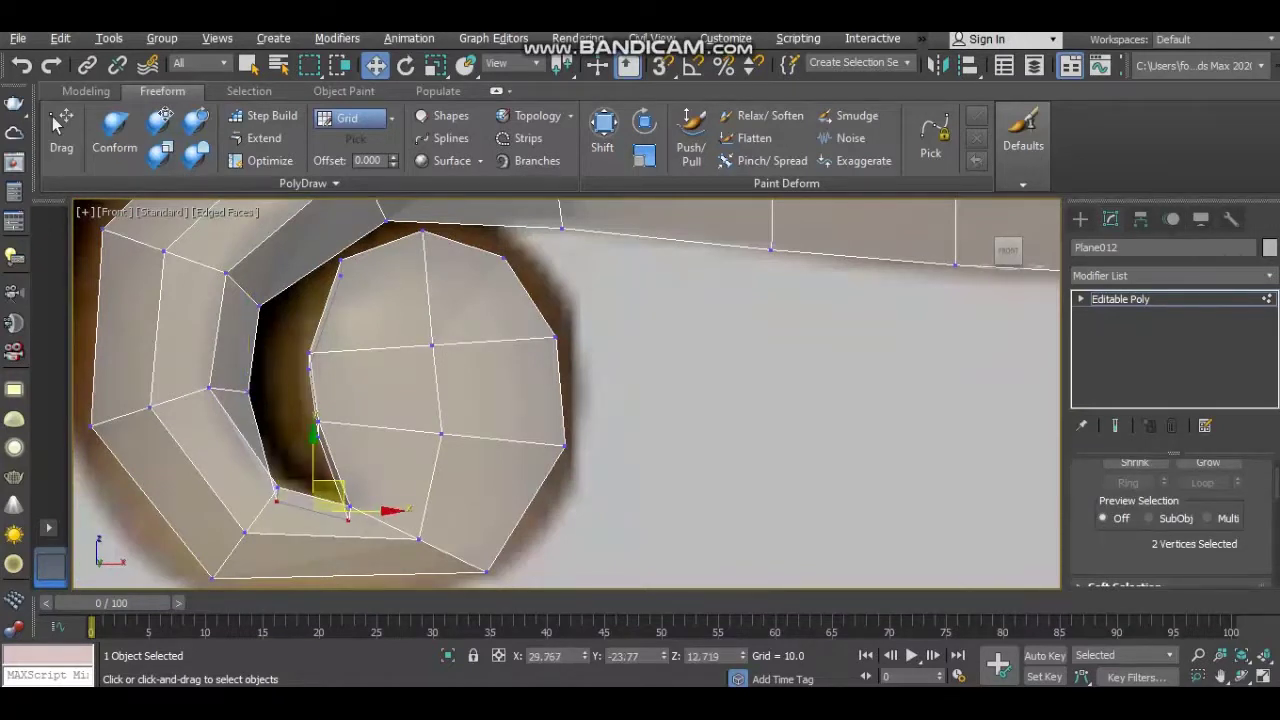
left_click_drag(328, 494, 327, 488)
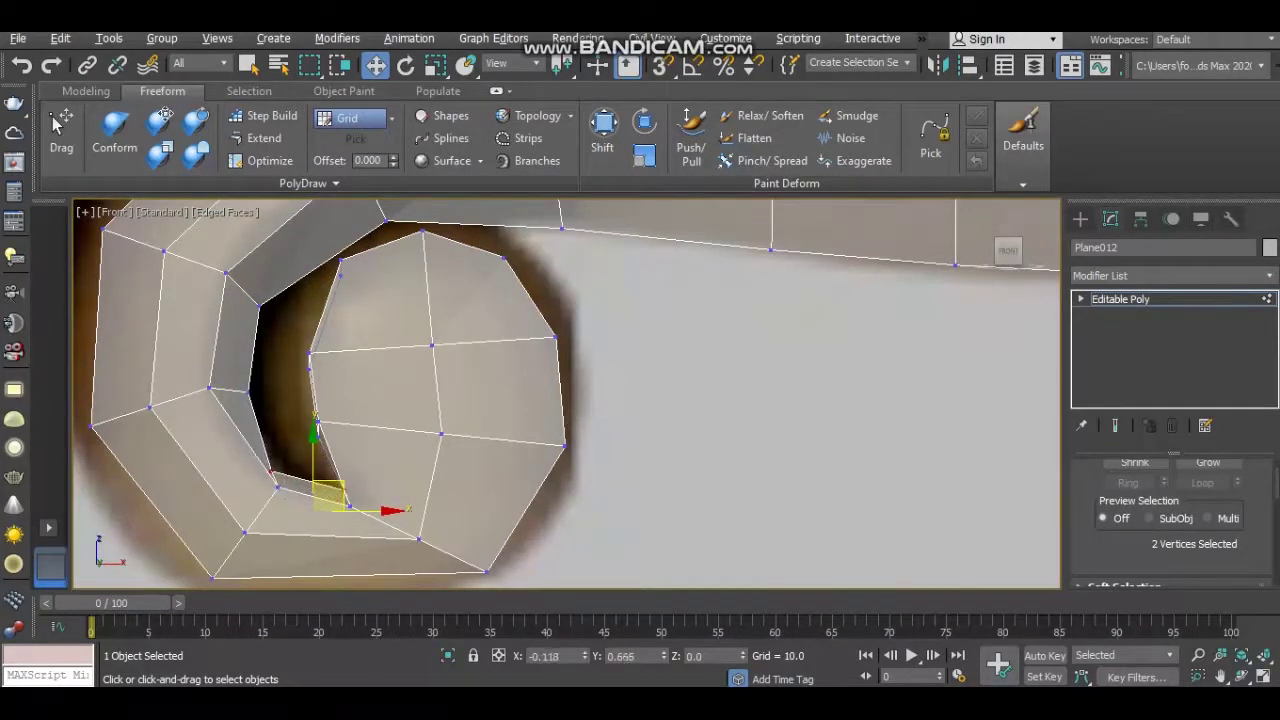
scroll(549, 522, "down", 2)
scroll(549, 522, "down", 1)
scroll(549, 522, "down", 2)
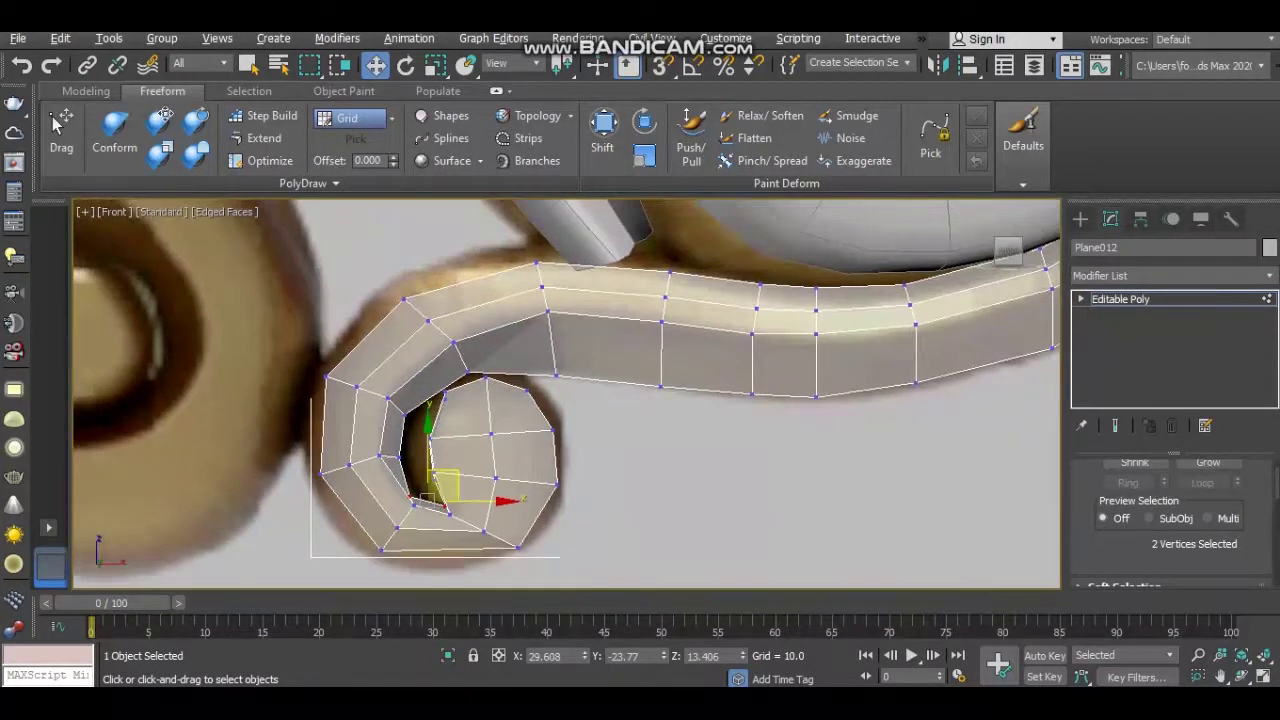
Return to the four-view Front view of the curl and delete the previous trace
key("alt+w")
key("alt+w")
scroll(566, 393, "up", 2)
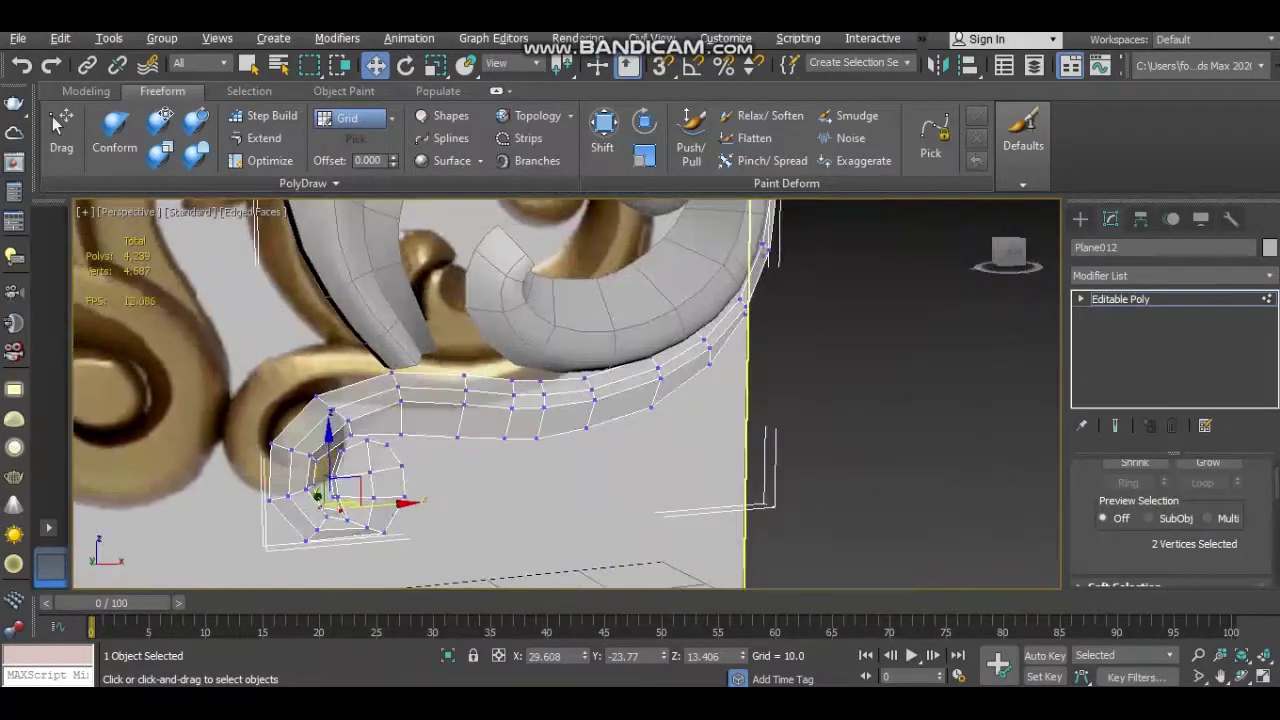
key("f")
key("2")
key("z")
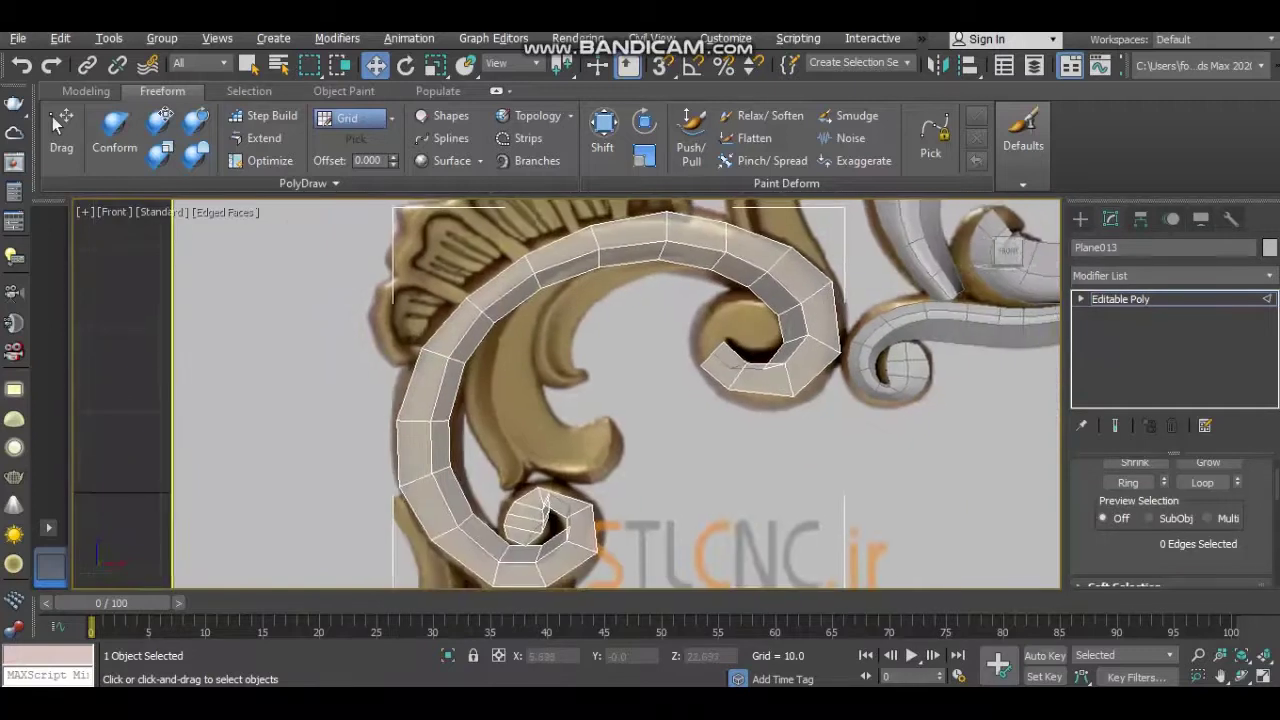
key("Delete")
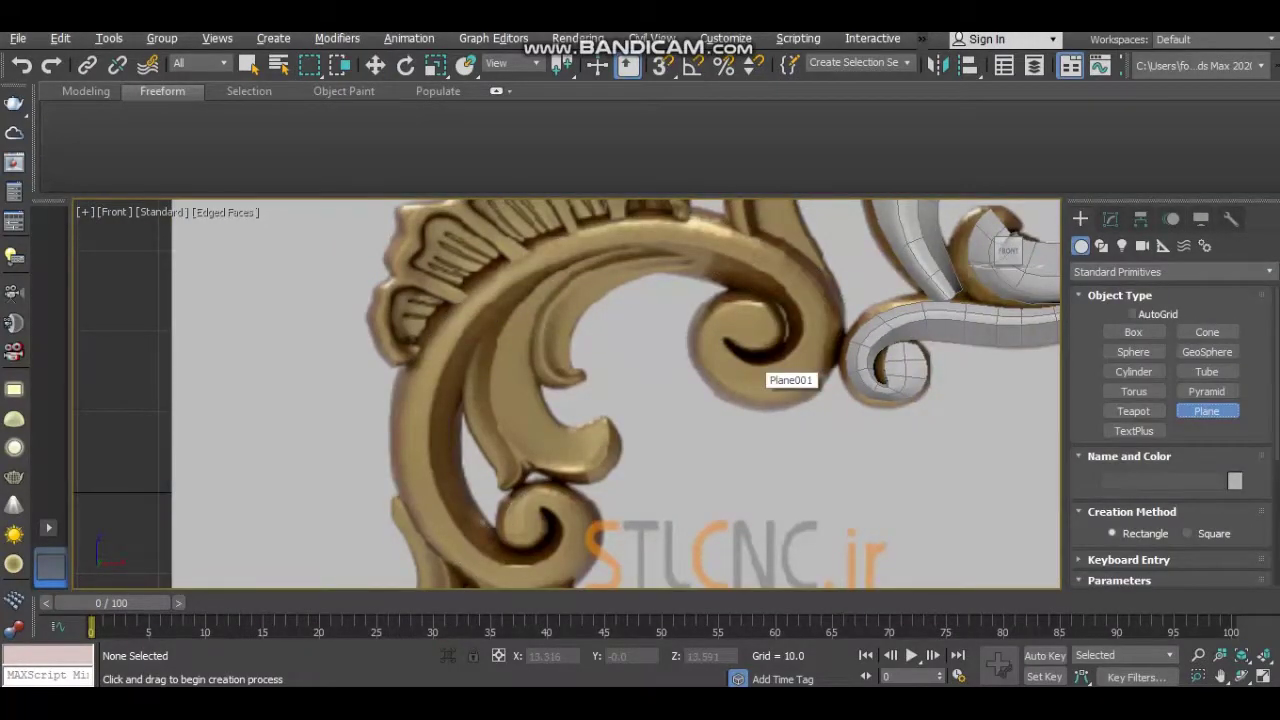
Draw a small plane on the curl's end, convert it to Editable Poly, and select its vertices
scroll(776, 372, "up", 2)
left_click_drag(736, 362, 760, 395)
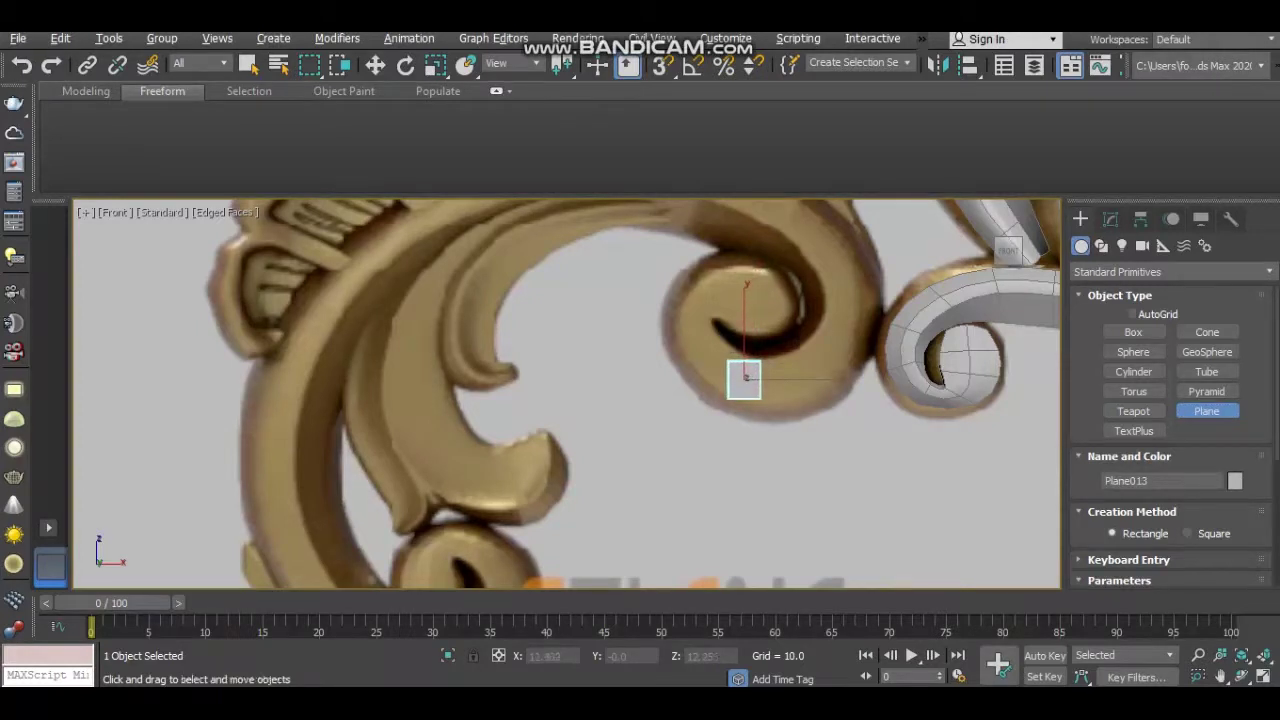
key("w")
right_click(745, 375)
left_click(986, 571)
scroll(760, 376, "up", 2)
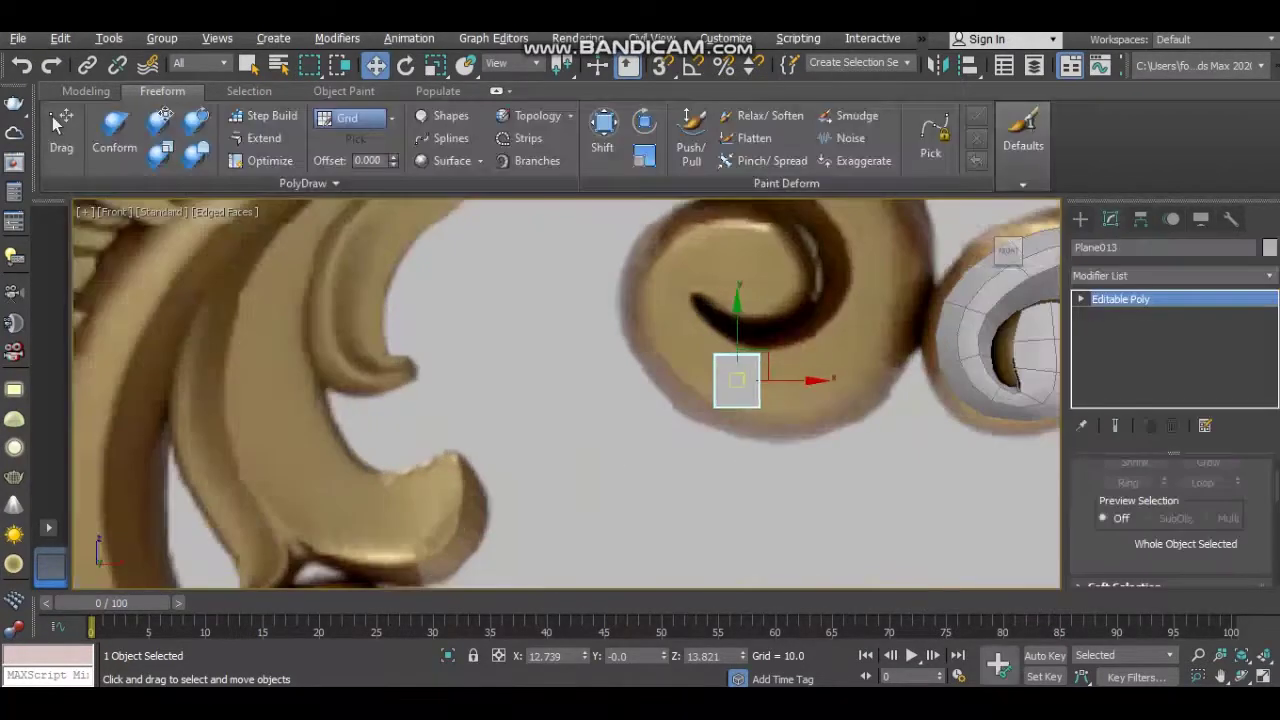
scroll(805, 395, "up", 3)
key("1")
left_click_drag(730, 386, 786, 432)
Extend Plane013's right edge into a new face and move its corner up the curl
left_click(730, 330, "ctrl")
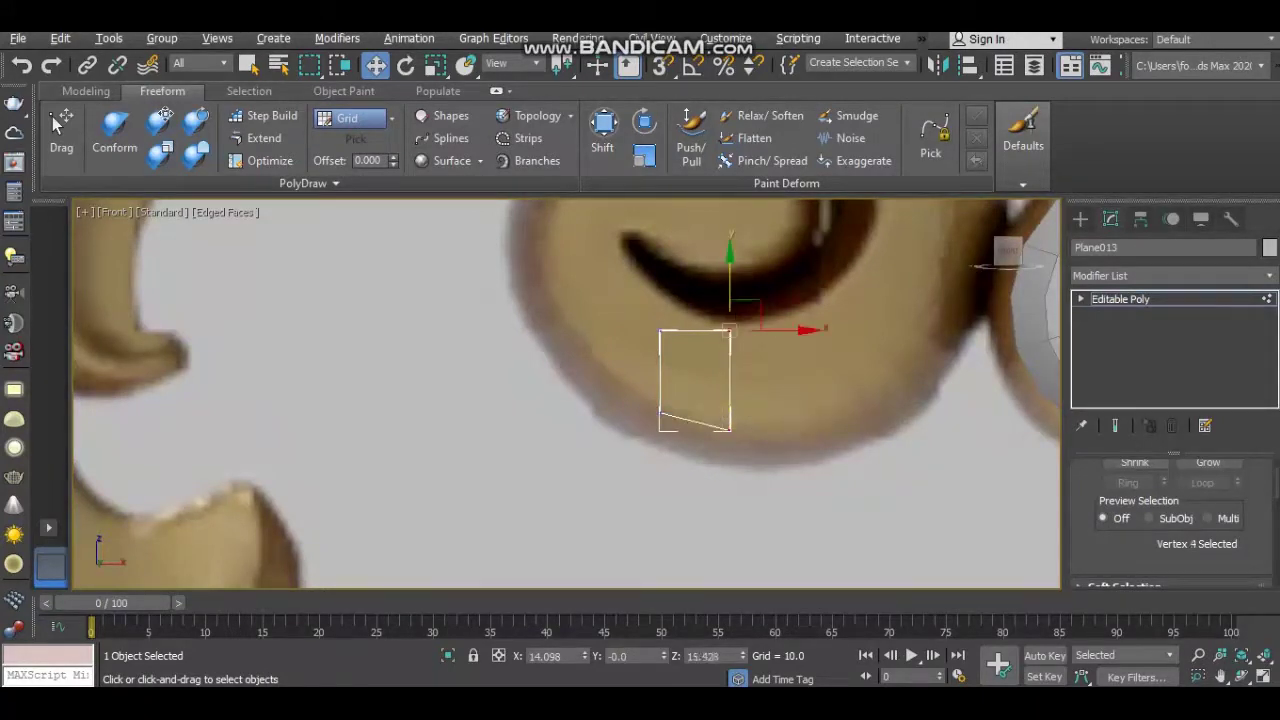
key("2")
left_click(730, 380)
middle_click_drag(730, 380, 650, 450)
left_click_drag(700, 448, 807, 448, "shift")
key("1")
left_click(757, 463)
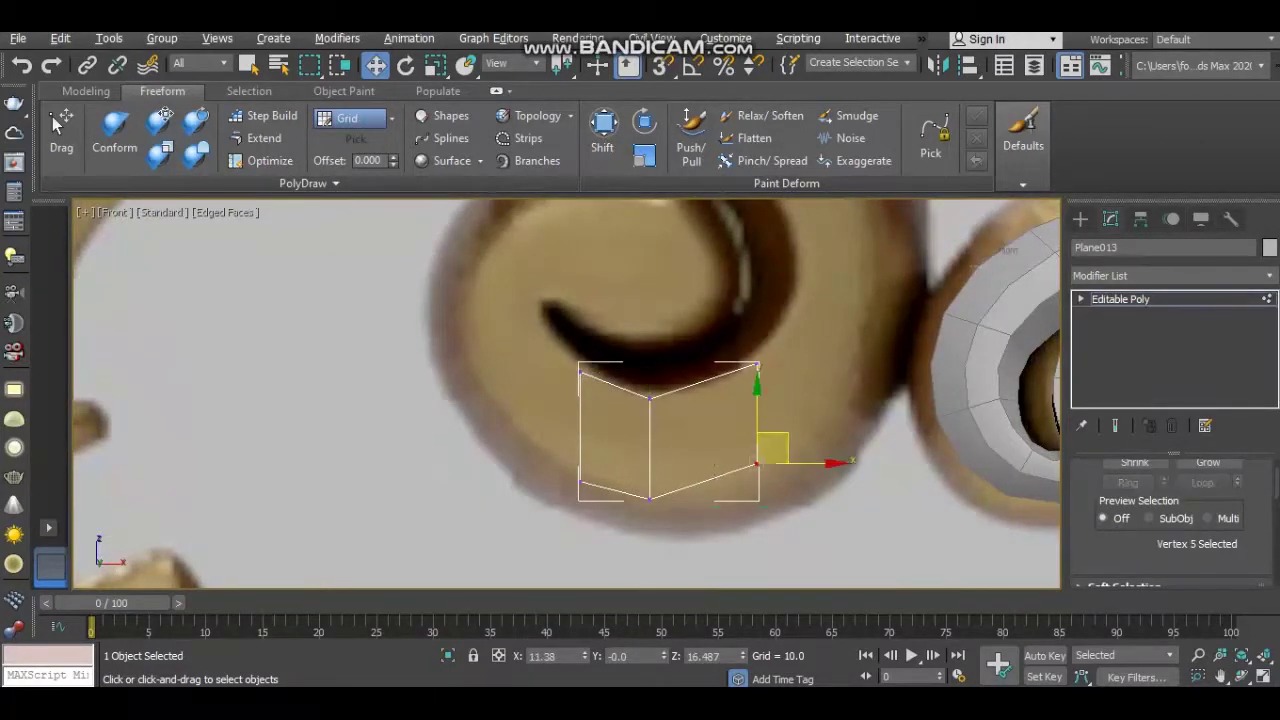
left_click_drag(772, 447, 861, 417)
mouse_move(861, 417)
middle_mouse_down()
mouse_move(821, 498)
mouse_move(750, 517)
middle_mouse_up()
Extend the diagonal edge into another face, placing its outer corner on the curl
key("2")
left_click(760, 478)
mouse_move(750, 517)
left_mouse_down("shift")
mouse_move(748, 434)
mouse_move(793, 435)
mouse_move(869, 400)
left_mouse_up("shift")
key("1")
left_click(792, 550)
left_click(838, 467)
middle_click_drag(869, 400, 871, 516)
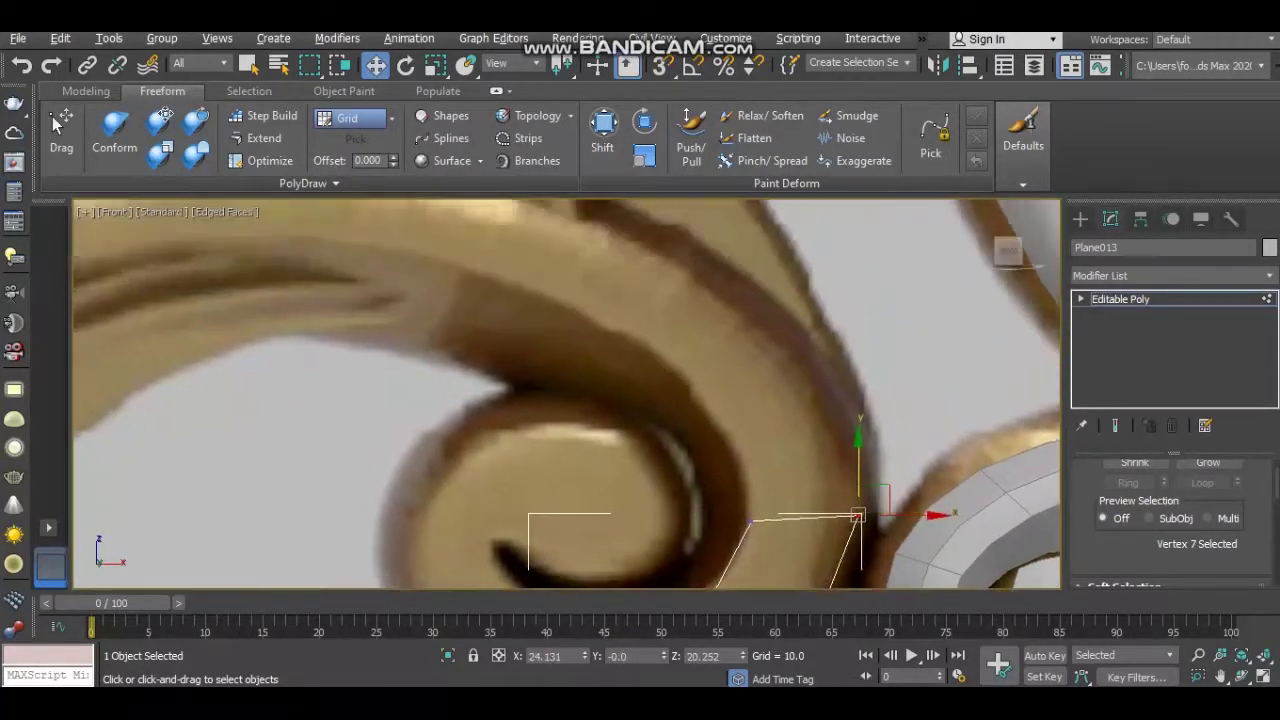
Add a face upward, moving its top-right vertex onto the scroll edge
key("2")
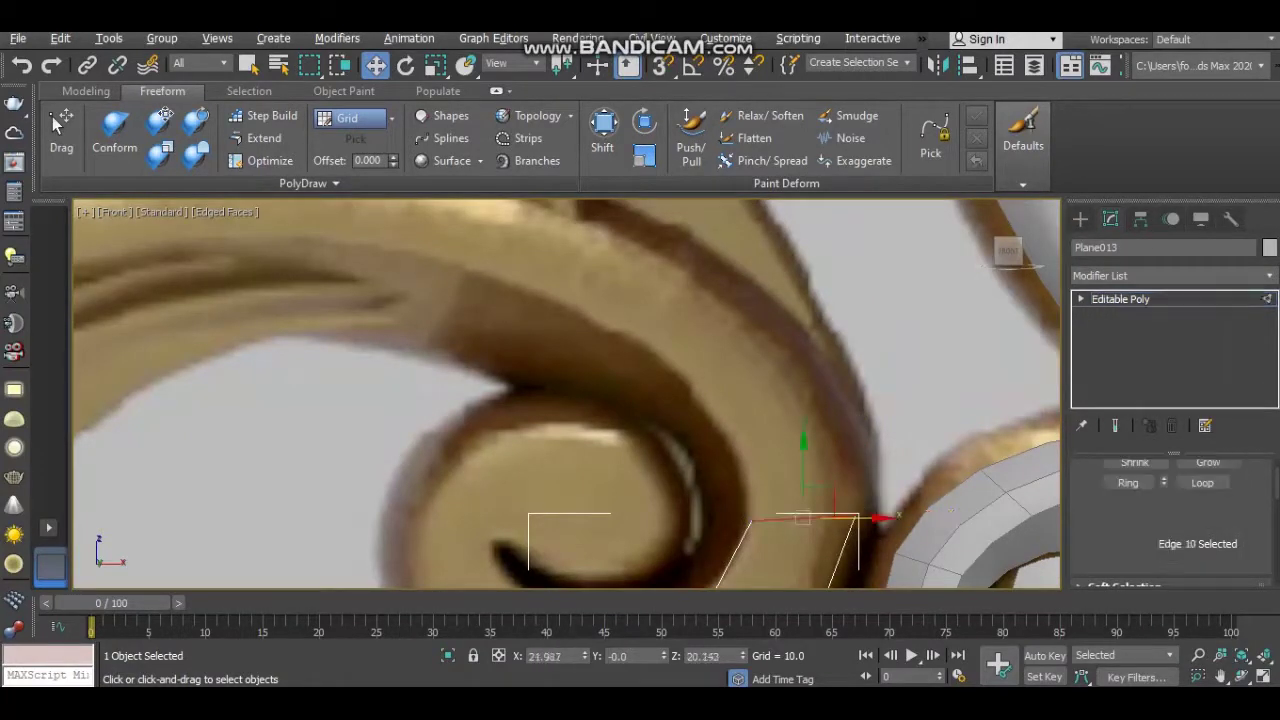
mouse_move(818, 500)
left_mouse_down("shift")
mouse_move(812, 415)
mouse_move(793, 383)
left_mouse_up("shift")
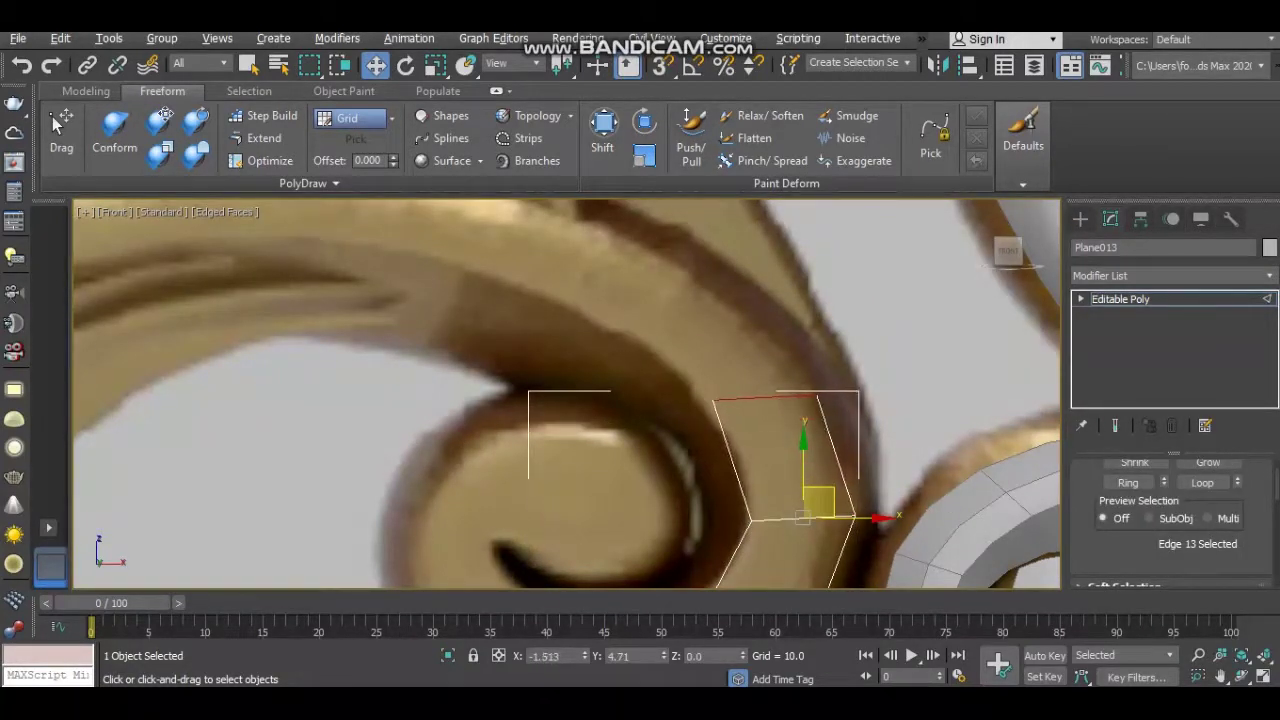
key("1")
left_click(816, 395)
left_click_drag(816, 395, 818, 352)
middle_click_drag(754, 394, 793, 438)
Extend more faces along the arc and set the top vertex on its edge
key("2")
mouse_move(793, 438)
left_mouse_down("shift")
mouse_move(808, 420)
mouse_move(694, 343)
left_mouse_up("shift")
middle_click_drag(694, 343, 735, 445)
key("1")
left_click(776, 428)
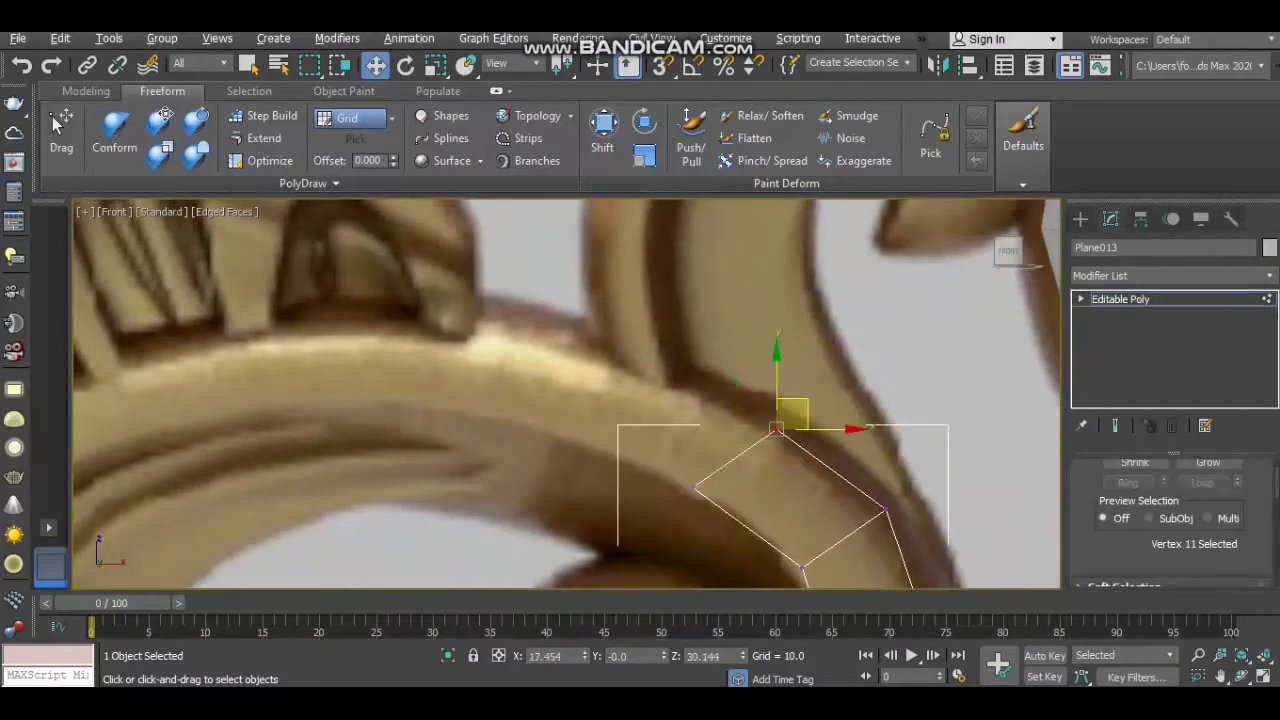
left_click_drag(776, 428, 740, 400)
Extend Plane013 up and left along the arc, nudging its top-left corner vertex onto the carving
middle_click_drag(740, 400, 790, 470)
key("2")
left_click_drag(805, 458, 640, 398, "shift")
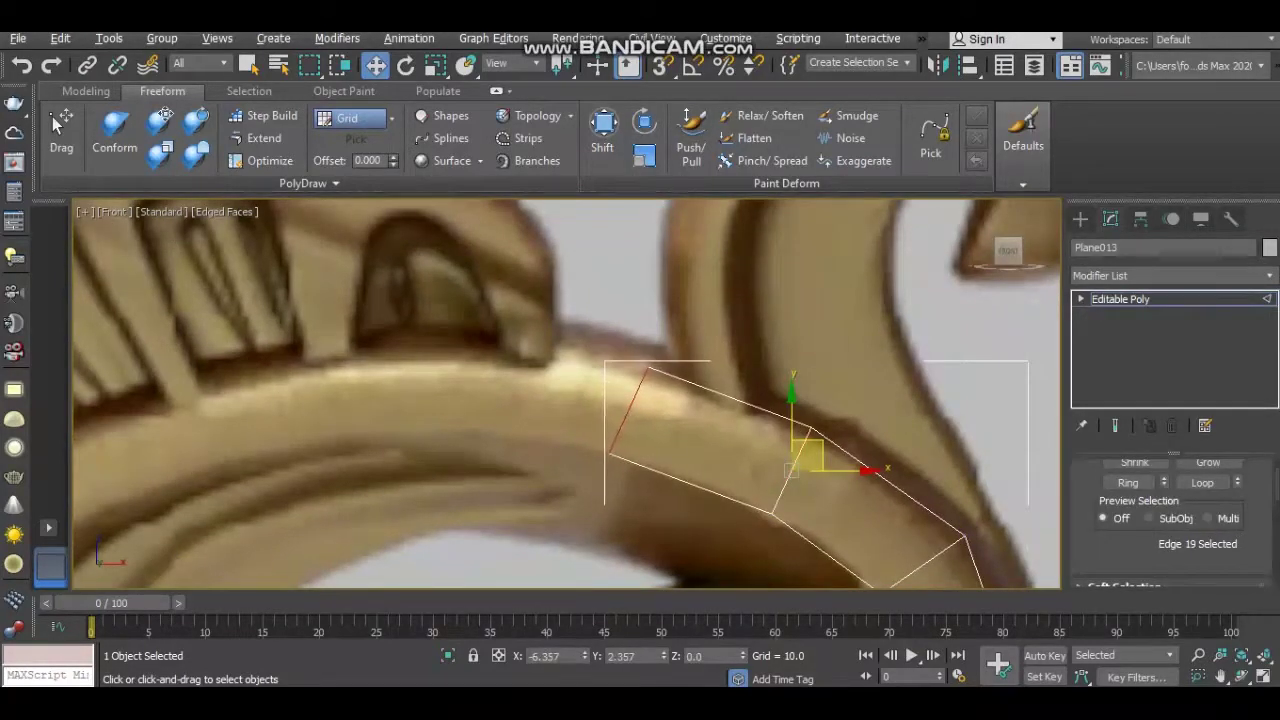
key("1")
left_click(645, 368)
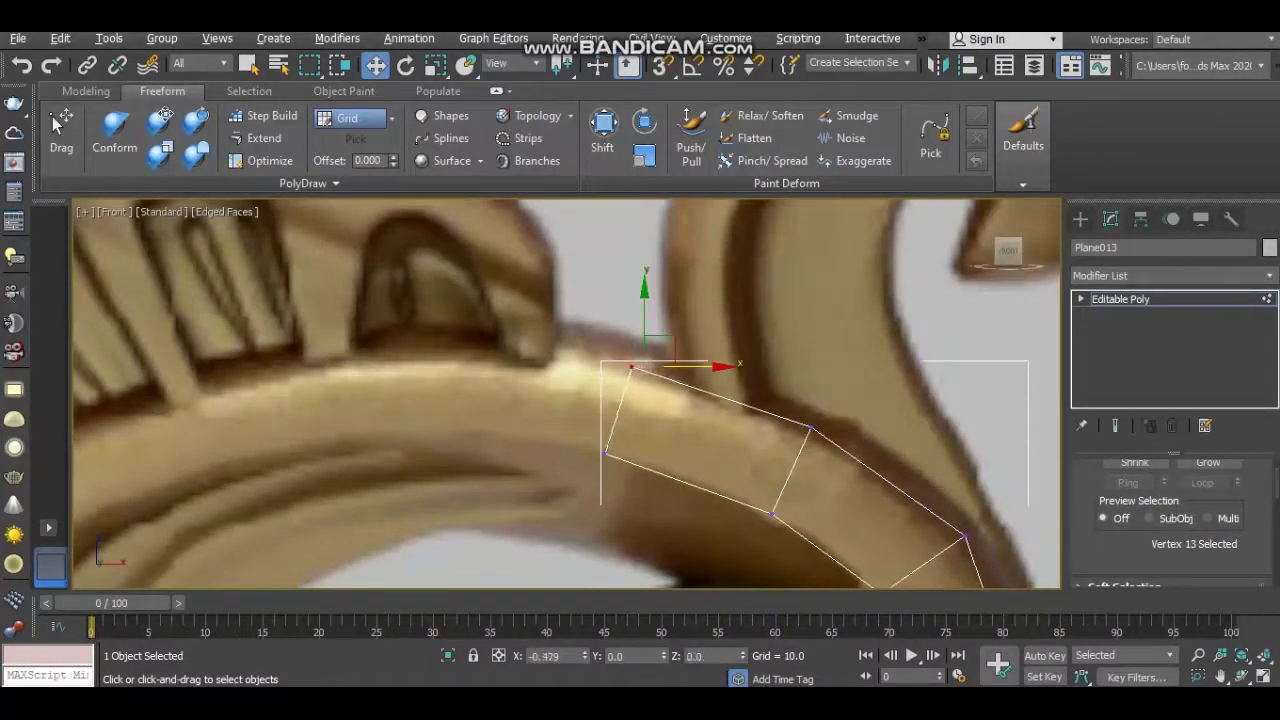
middle_click_drag(640, 375, 790, 400)
key("2")
left_click_drag(790, 412, 640, 402, "shift")
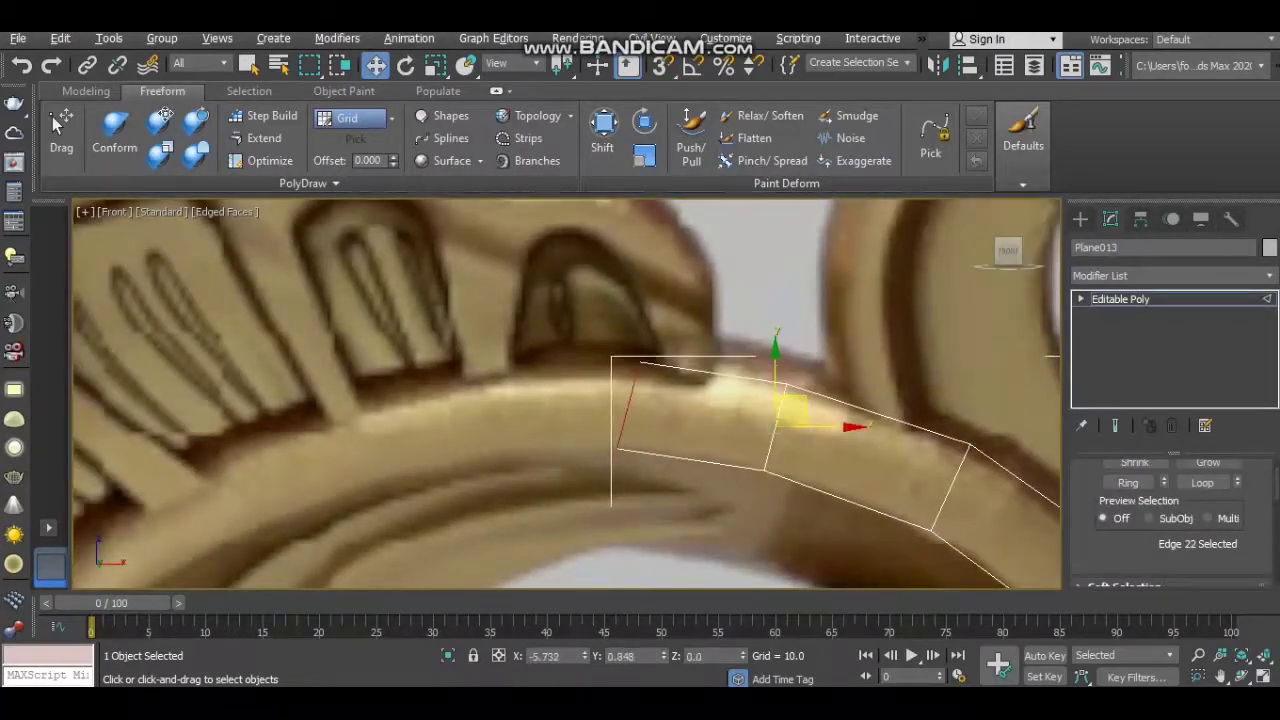
middle_click_drag(640, 400, 728, 386)
key("1")
left_click(728, 348)
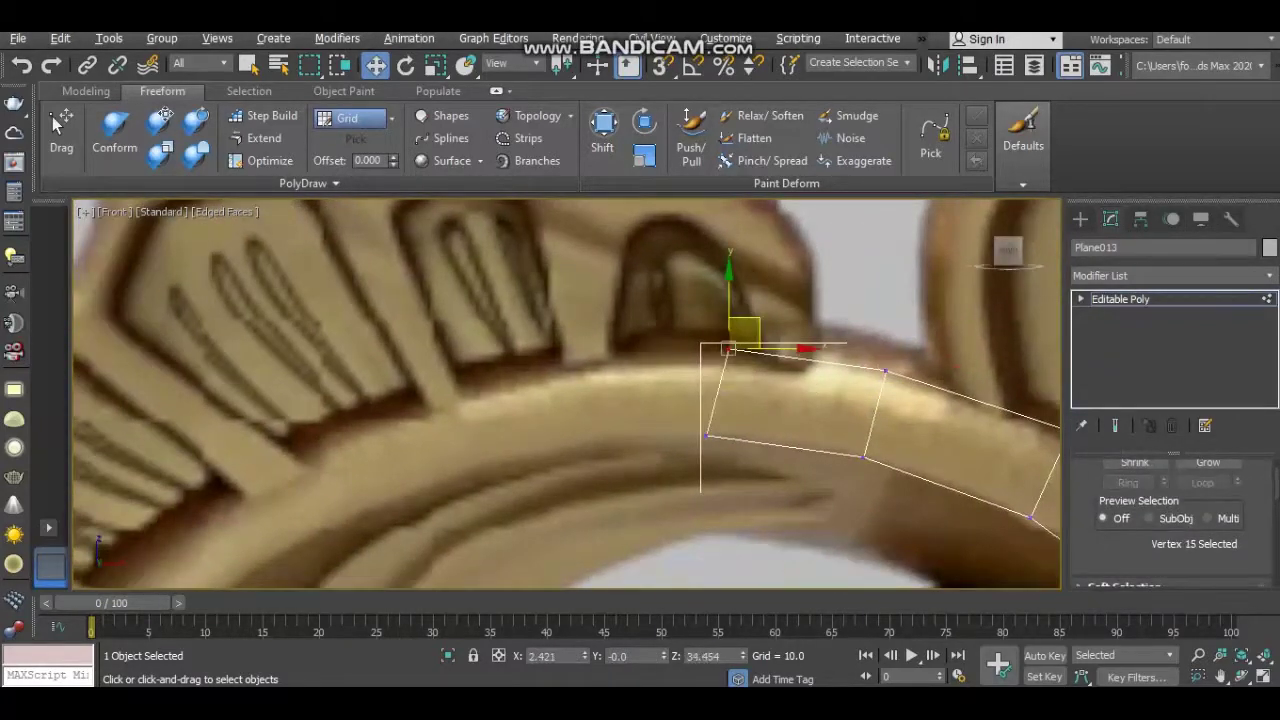
left_click_drag(728, 348, 702, 349)
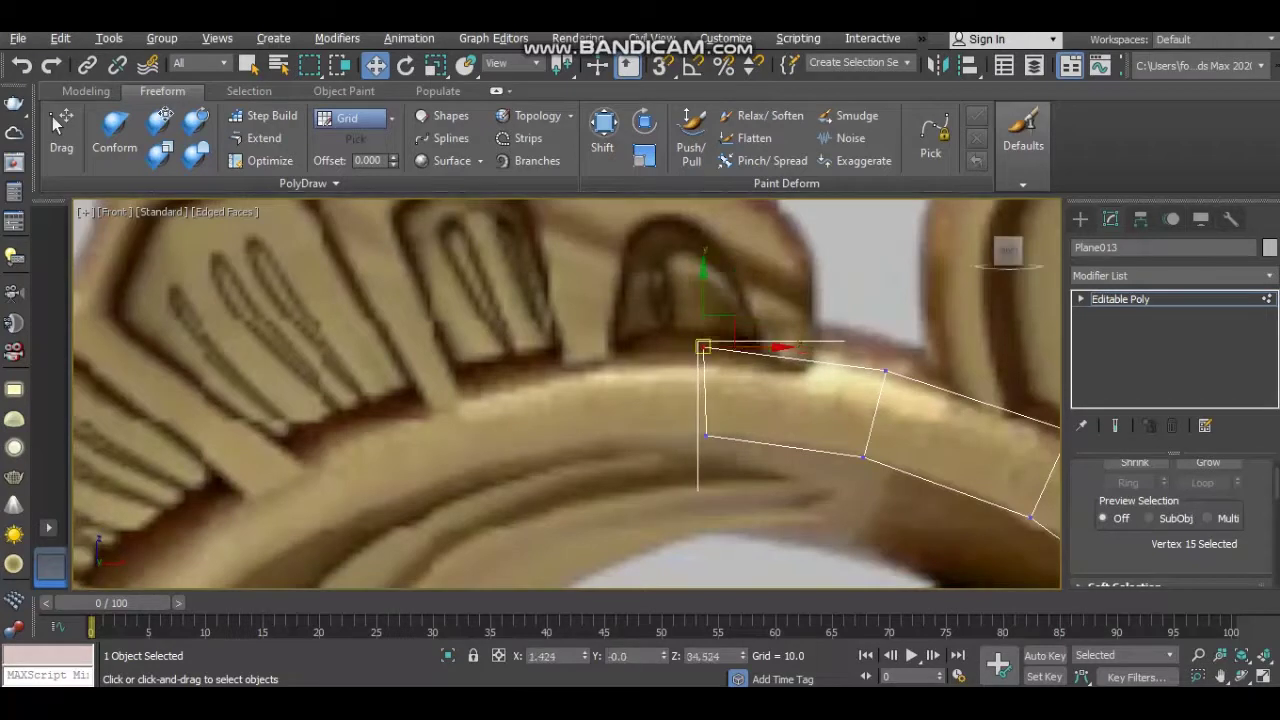
Extrude the strip's left end edge further along the arc and shift the new upper-left vertex left
middle_click_drag(702, 349, 802, 314)
key("2")
left_click(804, 358)
left_click_drag(804, 358, 610, 360, "shift")
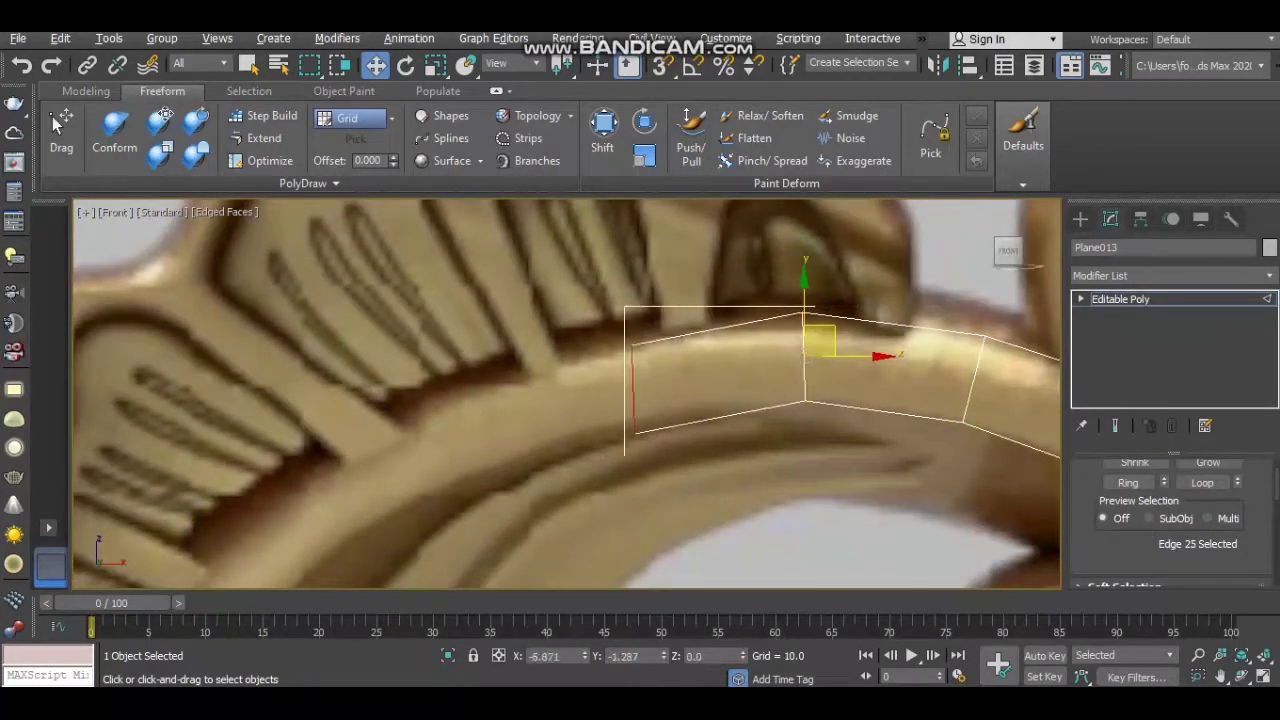
middle_click_drag(610, 360, 670, 326)
key("1")
left_click(670, 326)
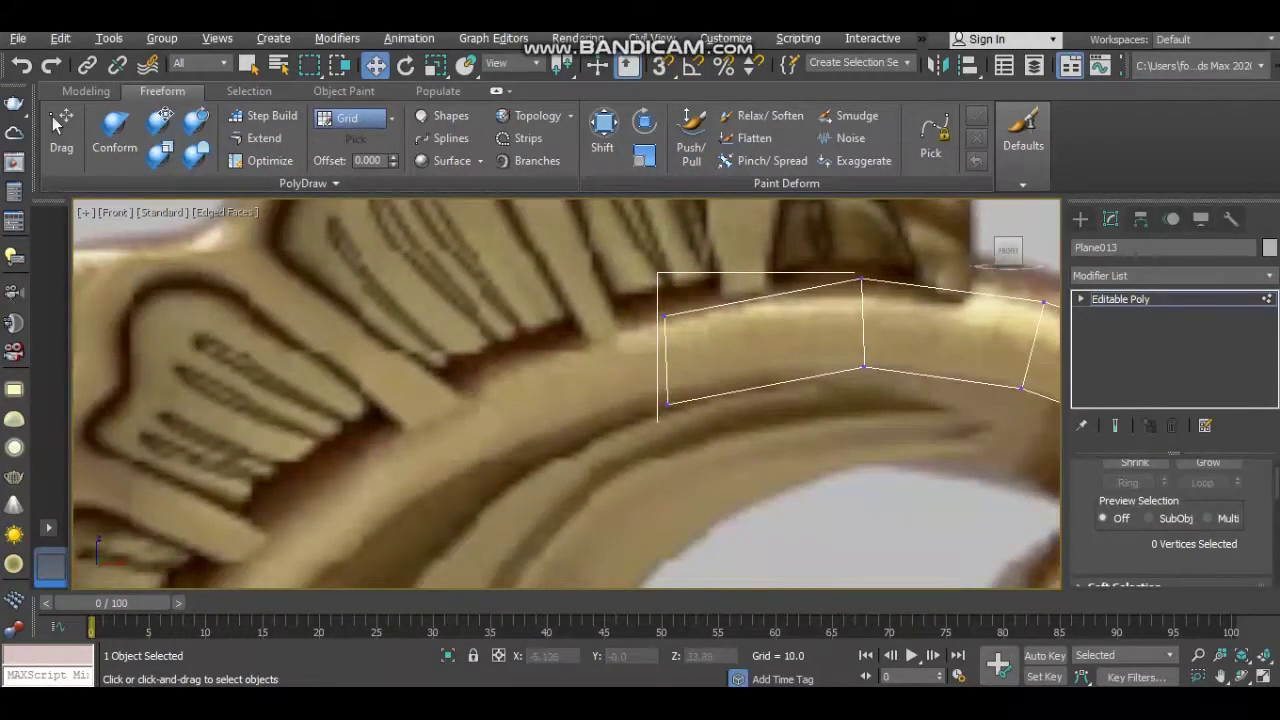
left_click(664, 318)
left_click_drag(664, 318, 642, 326)
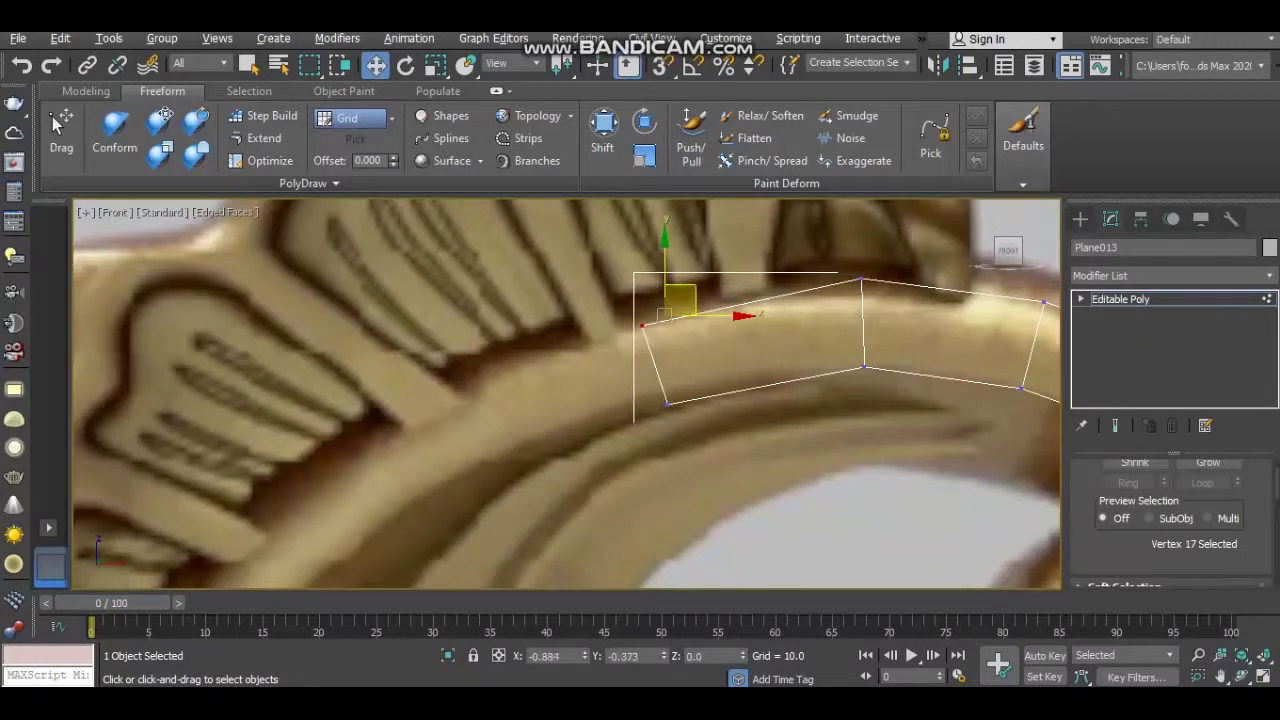
Add another segment leftward along the arc and raise its lower-left vertex to match
middle_click_drag(642, 326, 800, 258)
key("2")
left_click(812, 297)
left_click_drag(812, 297, 624, 376, "shift")
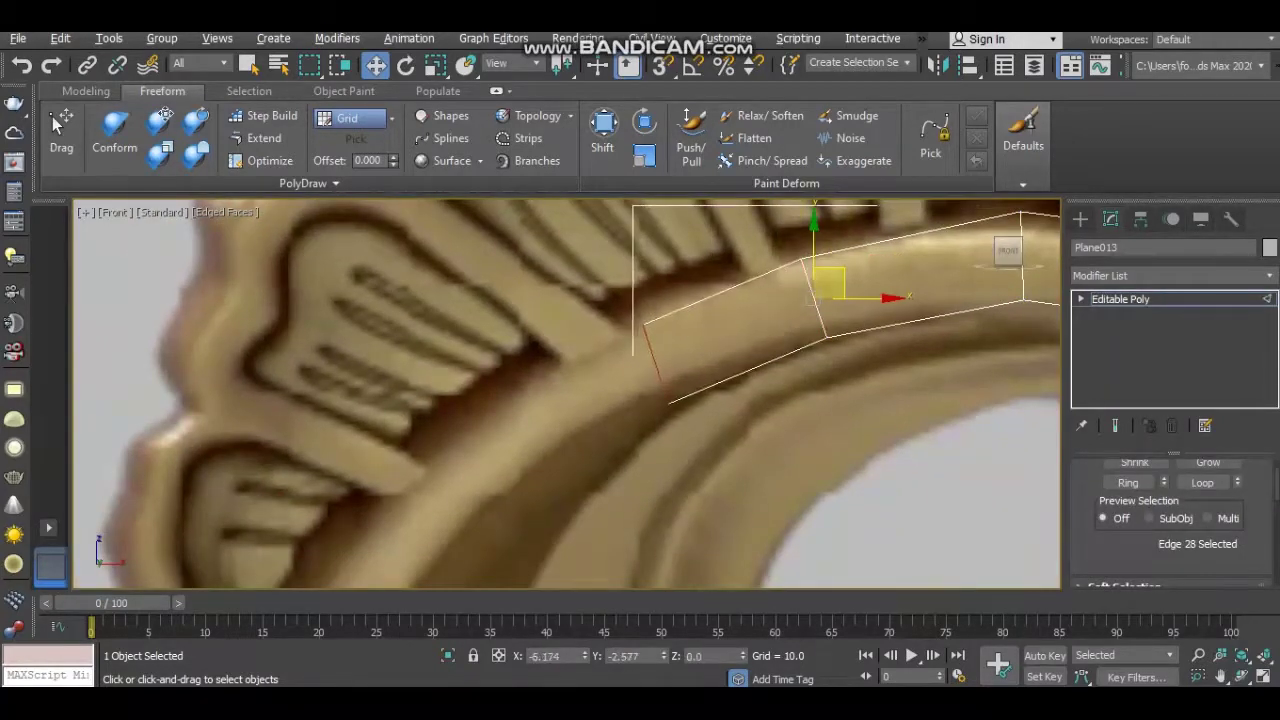
middle_click_drag(624, 376, 684, 306)
key("1")
left_click(696, 344)
left_click_drag(696, 344, 697, 322)
Extend the strip down-left along the arc and select the new lower-left vertex
scroll(697, 322, "down", 2)
key("2")
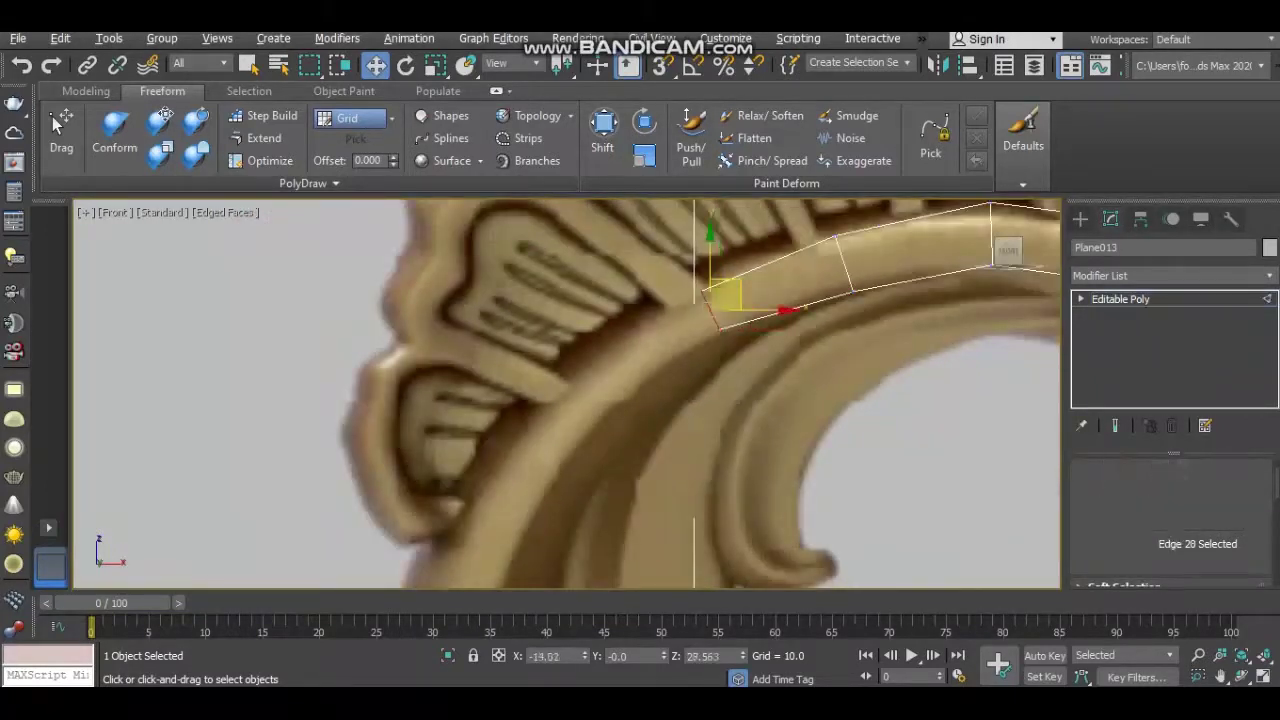
mouse_move(705, 295)
left_mouse_down("shift")
mouse_move(650, 360)
mouse_move(595, 372)
left_mouse_up("shift")
middle_click_drag(595, 372, 650, 320)
key("1")
left_click(645, 316)
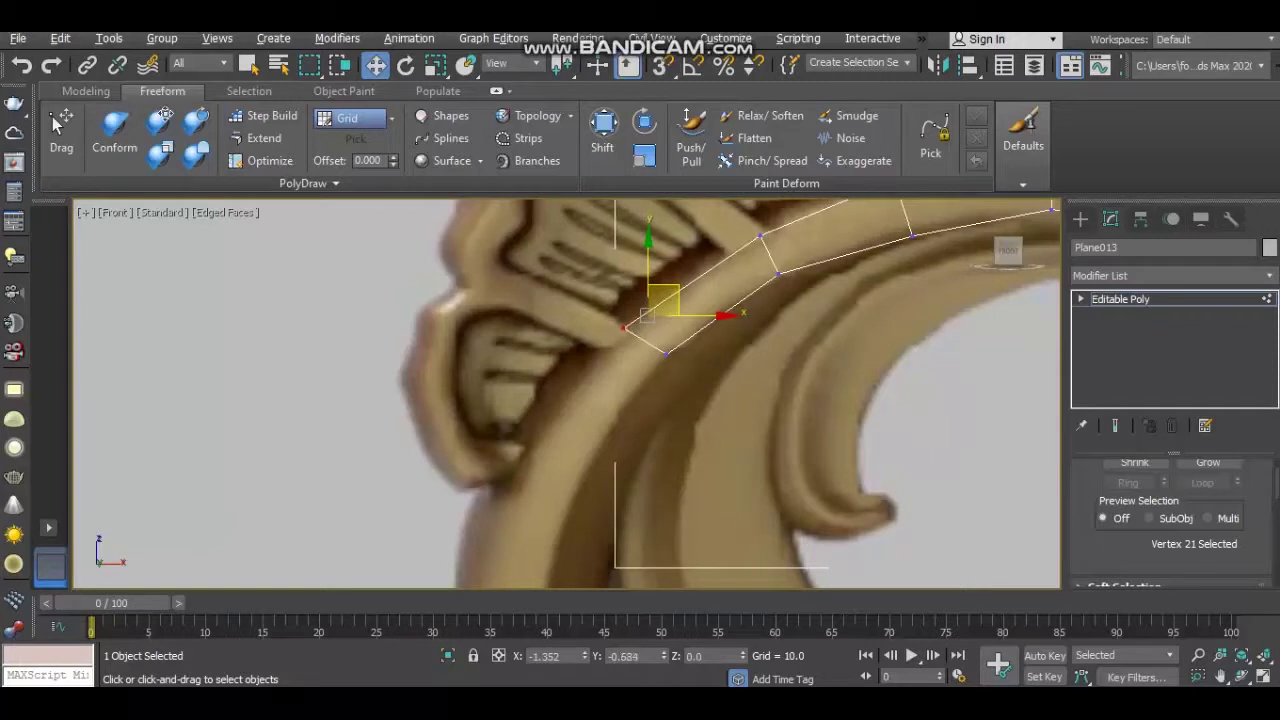
Extrude one more segment down-left and fit its lower-left vertex onto the scroll outline
scroll(645, 316, "down", 3)
scroll(690, 288, "up", 3)
key("2")
left_click_drag(690, 290, 655, 350, "shift")
scroll(655, 350, "up", 3)
key("1")
left_click(581, 380)
left_click_drag(581, 380, 574, 386)
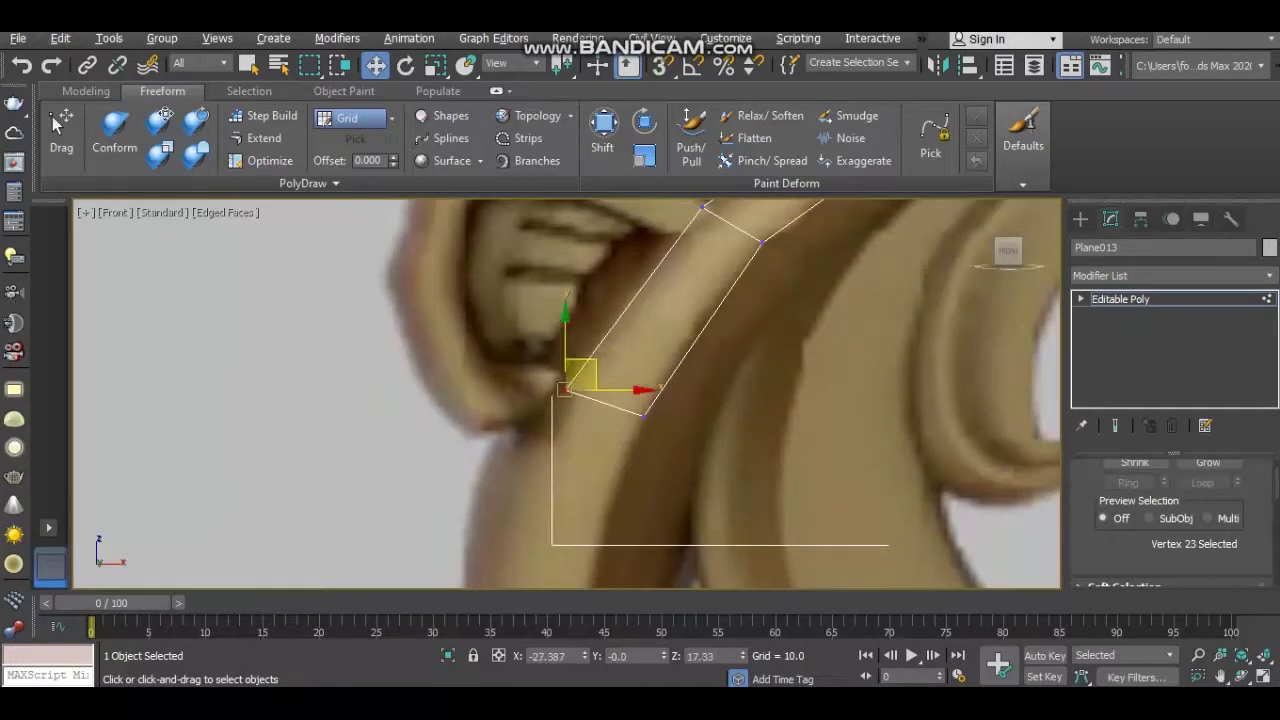
scroll(615, 200, "down", 3)
Extend the strip downward along the scroll's stem and pull its bottom-left vertex down
key("2")
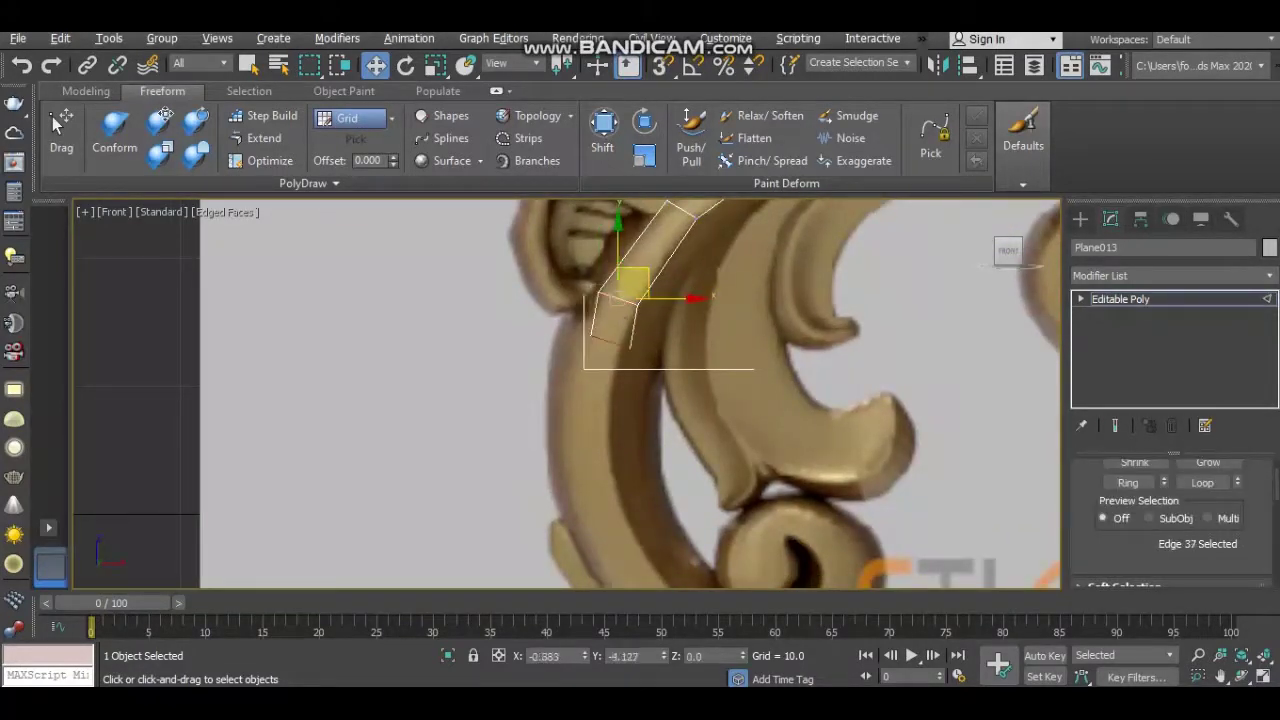
key("1")
scroll(620, 390, "up", 2)
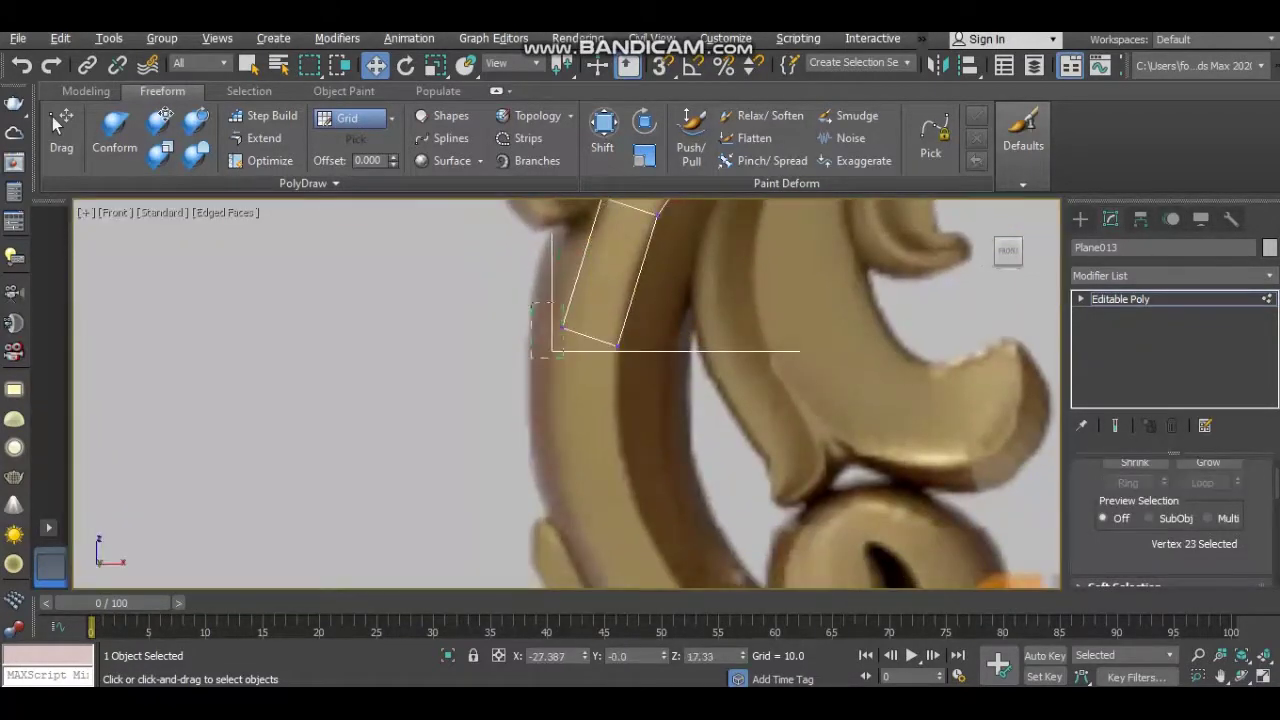
middle_click_drag(566, 393, 546, 338)
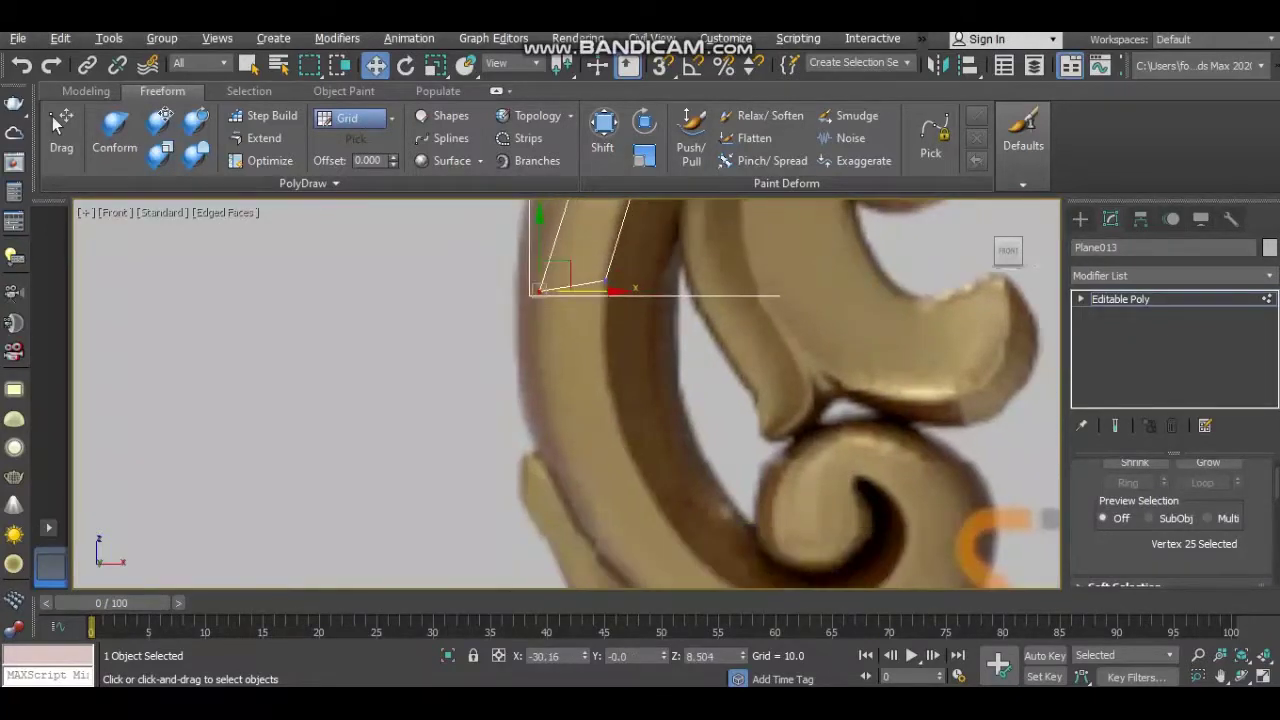
key("2")
left_click_drag(588, 268, 588, 400, "shift")
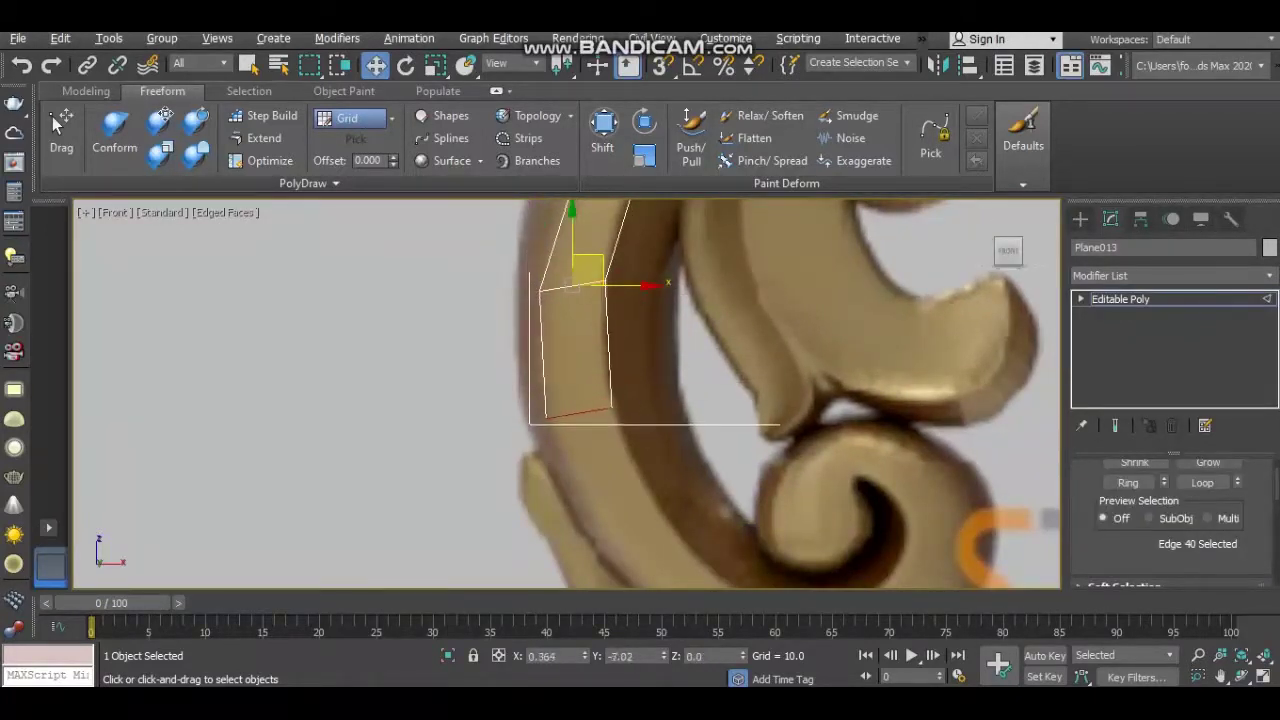
middle_click_drag(588, 400, 588, 337)
key("1")
left_click(538, 357)
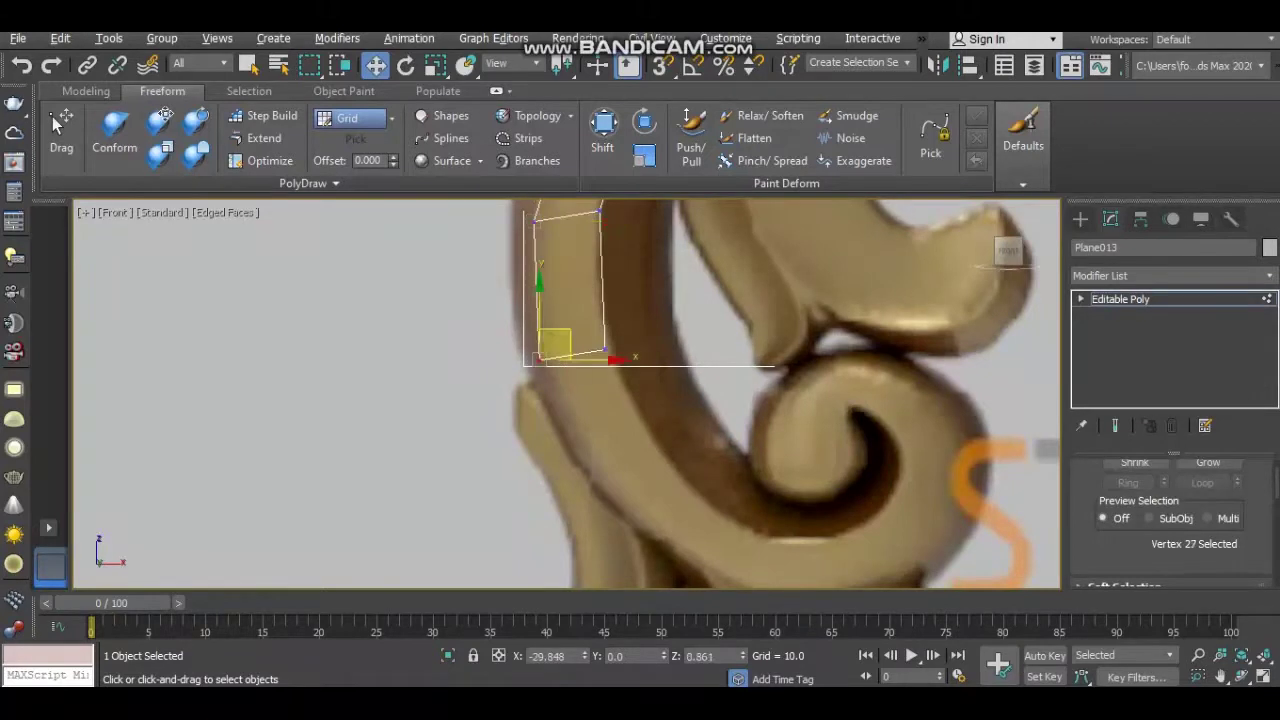
left_click_drag(538, 357, 538, 377)
Add a slanted segment further down the stem and select its corner vertices
middle_click_drag(538, 377, 516, 369)
key("2")
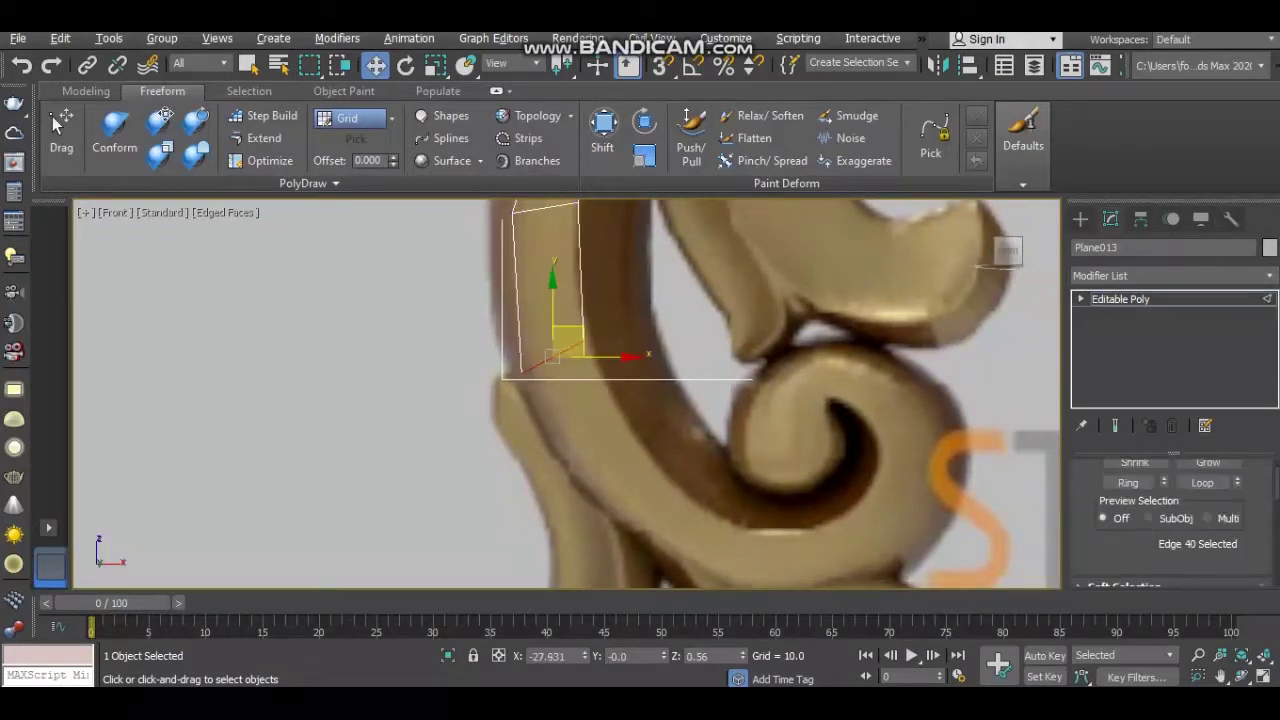
left_click_drag(560, 350, 615, 445, "shift")
middle_click_drag(615, 445, 575, 395)
key("1")
left_click(510, 305)
left_click(577, 420)
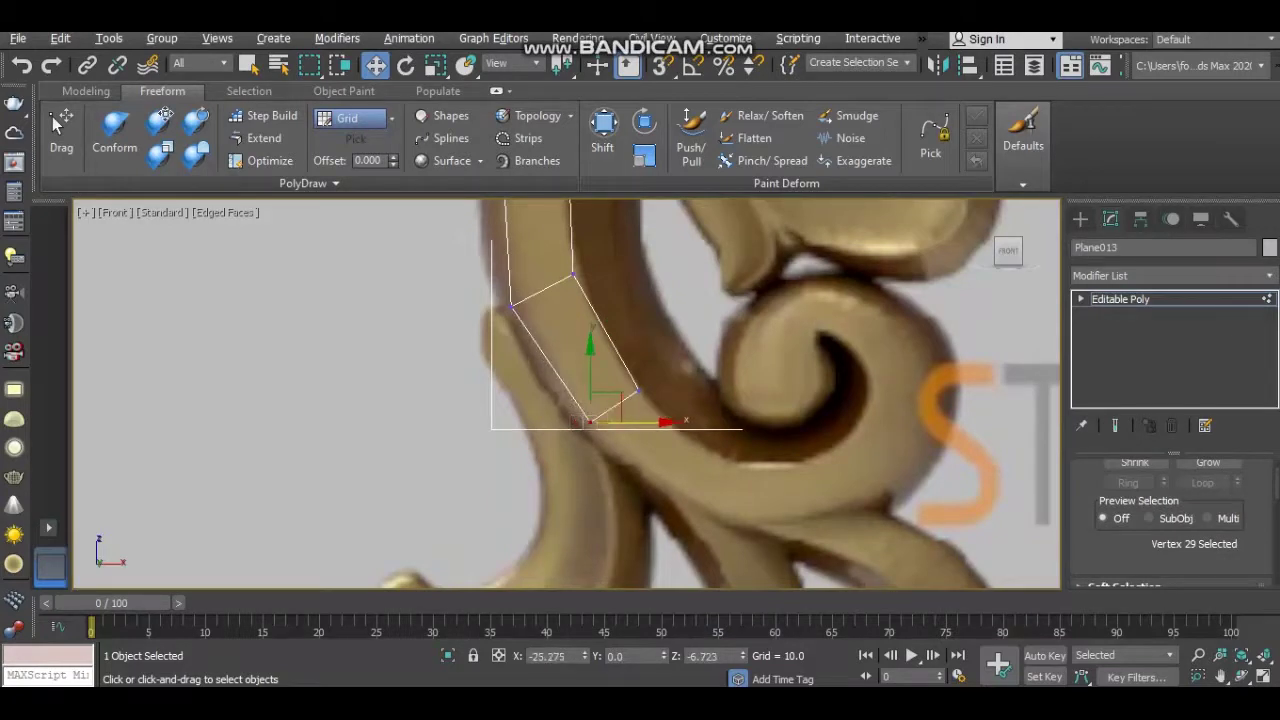
Extrude the bottom edge down-right toward the base curl and straighten its bottom vertex
key("2")
left_click(613, 406)
left_click_drag(613, 406, 707, 470, "shift")
key("1")
left_click(681, 492)
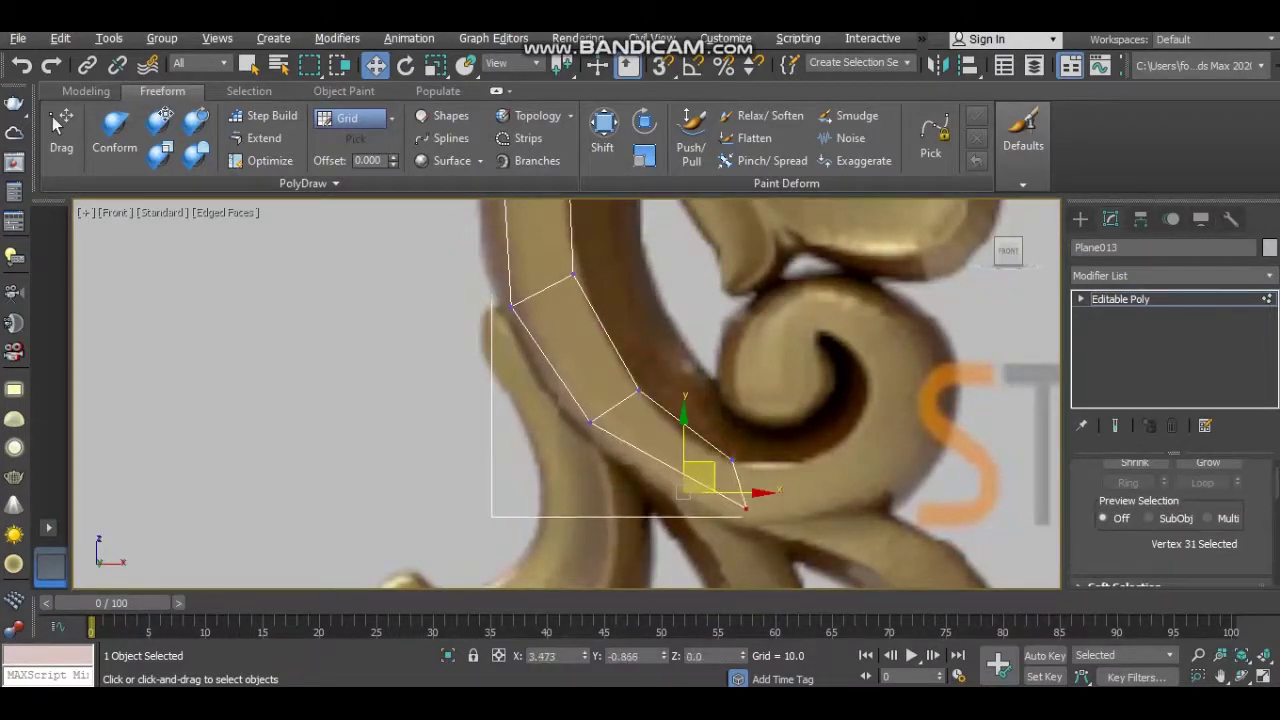
left_click_drag(745, 510, 728, 516)
key("2")
left_click(730, 488)
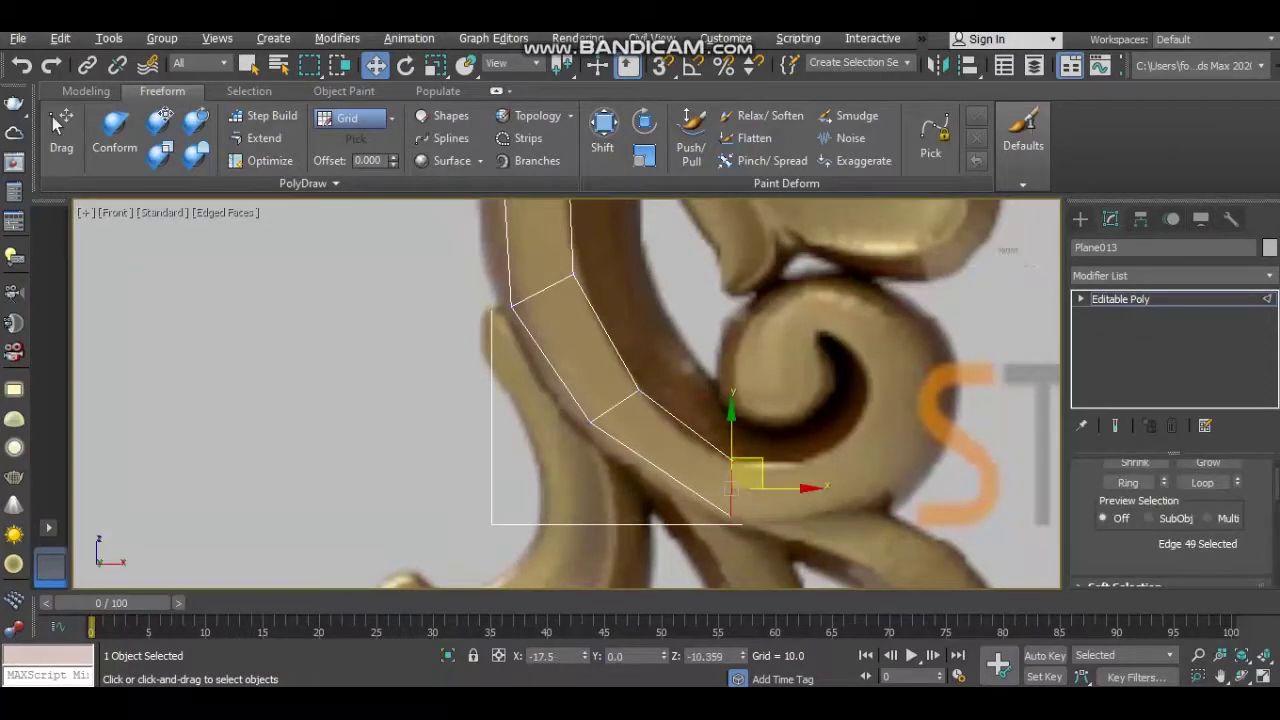
Adjust the right-end vertices, moving the bottom-right one right along the curl
key("1")
left_click(833, 510)
left_click(833, 455)
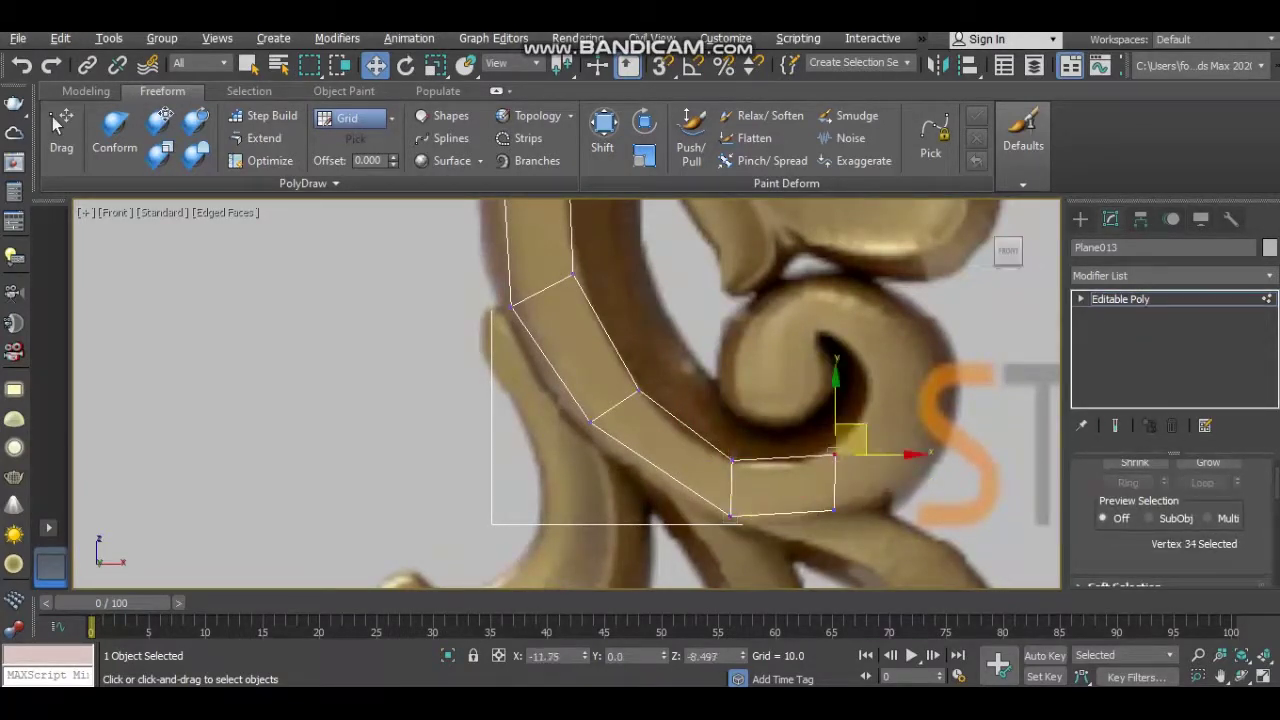
left_click(833, 511)
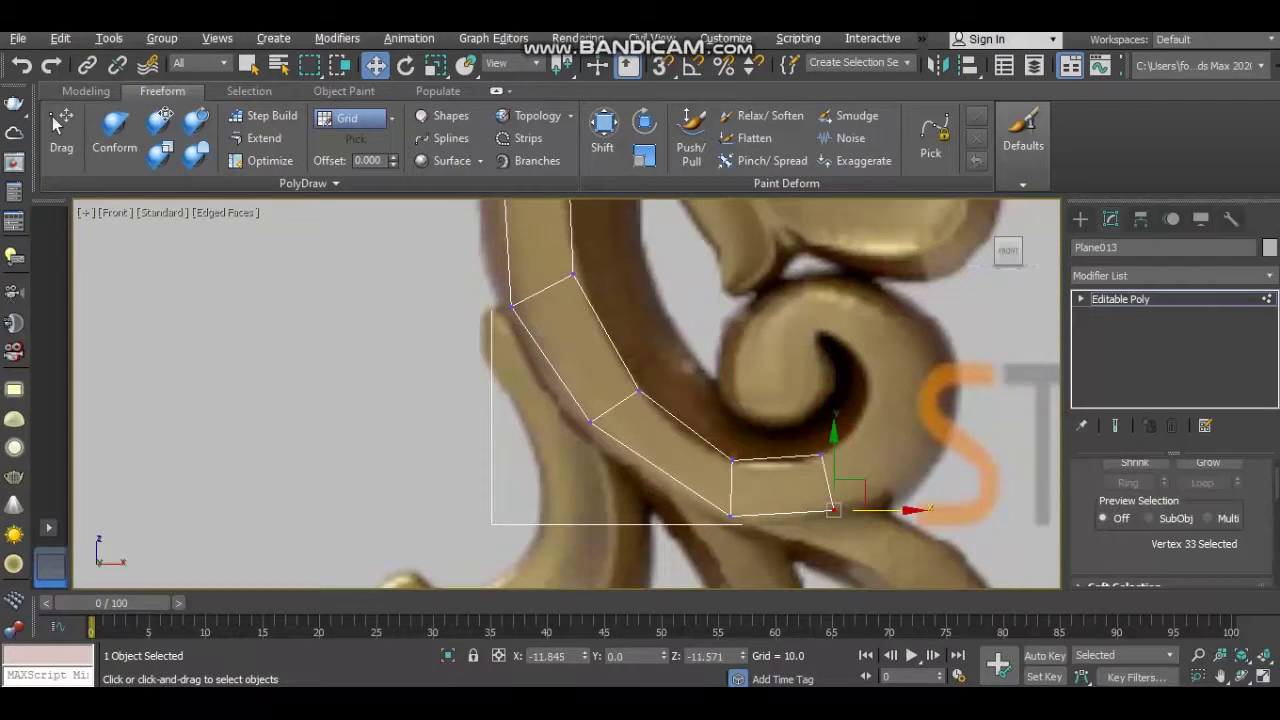
left_click_drag(833, 511, 857, 511)
key("2")
left_click(840, 482)
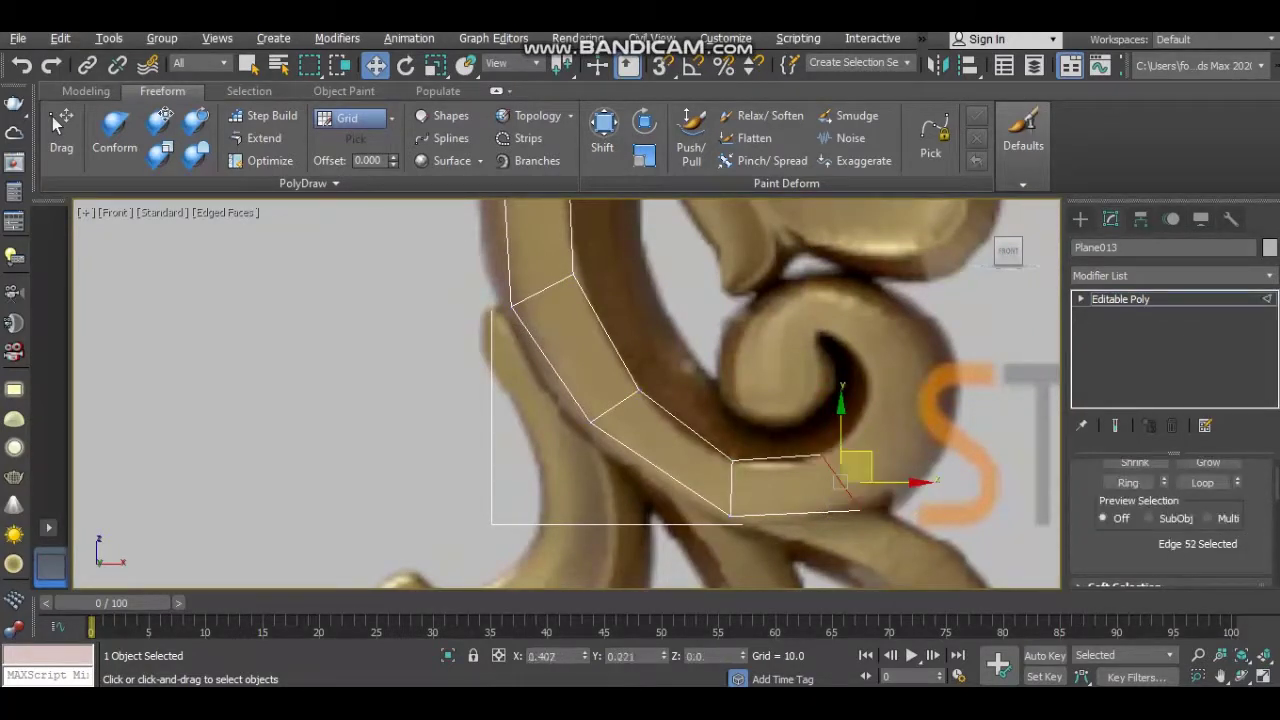
Carry the strip up around the base curl and select the newest segment's top vertex
key("1")
left_click(910, 467)
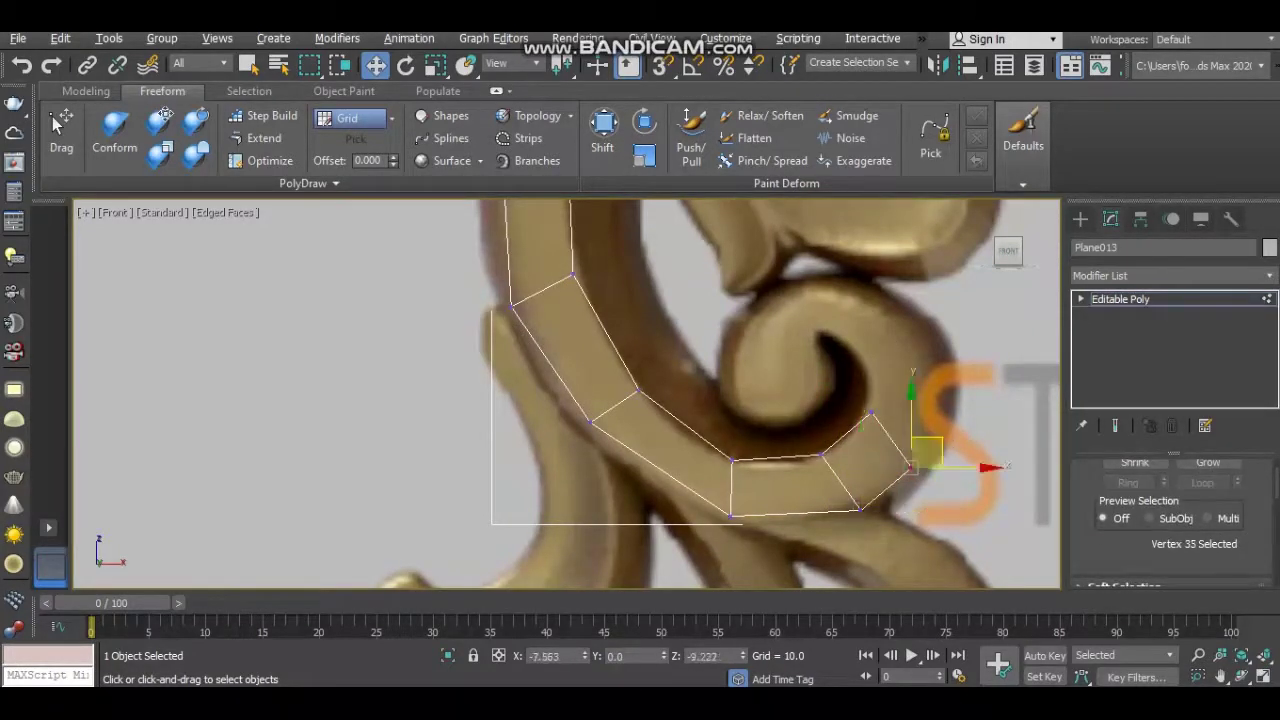
middle_click_drag(910, 467, 888, 549)
key("2")
left_click(886, 507)
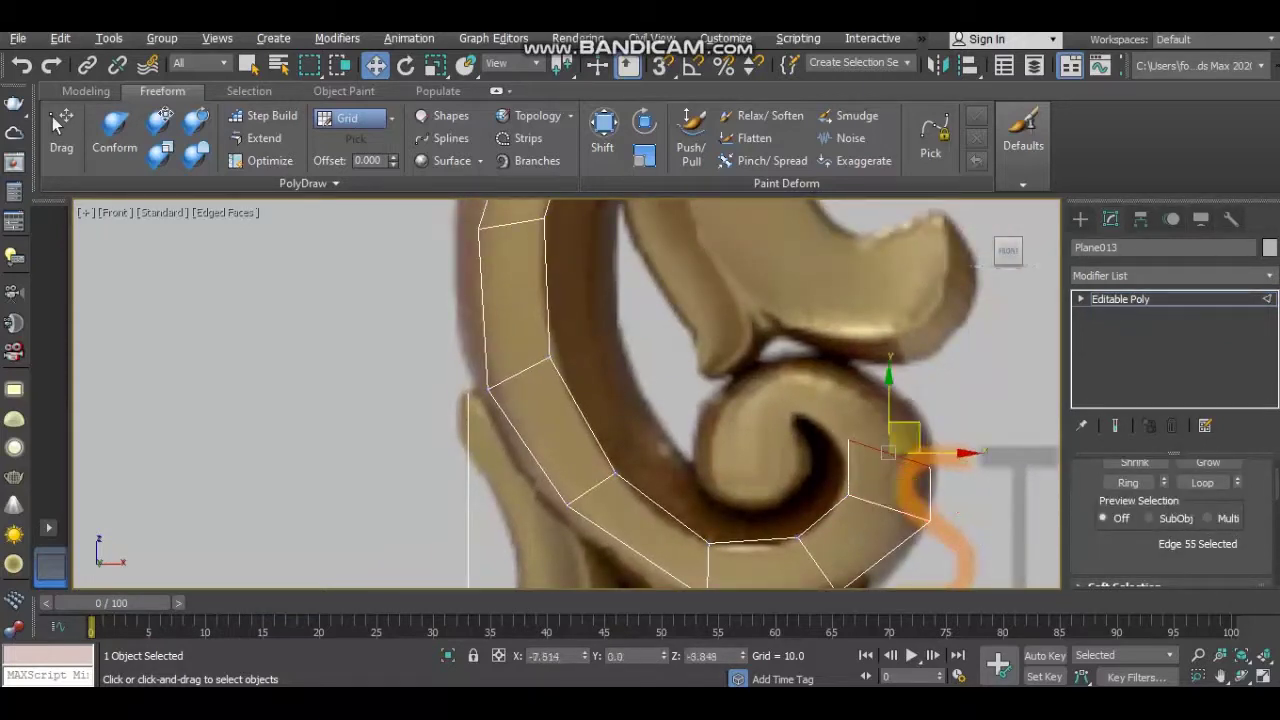
key("1")
left_click(928, 467)
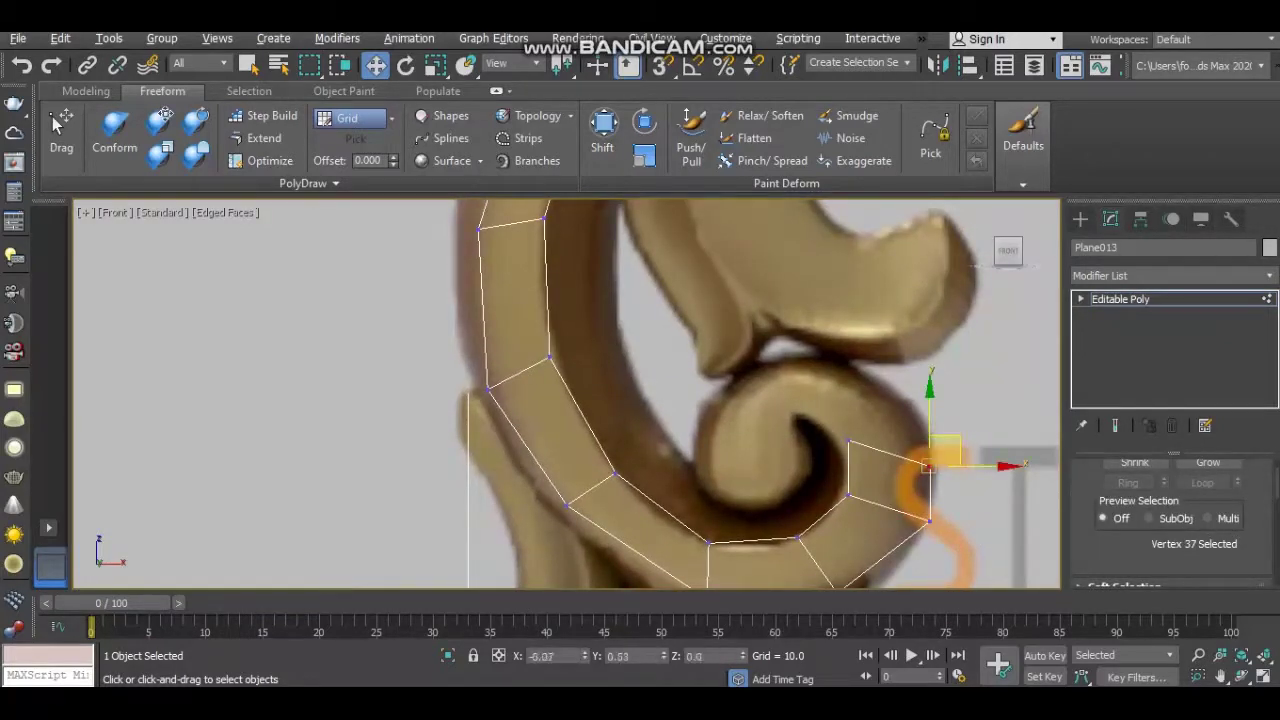
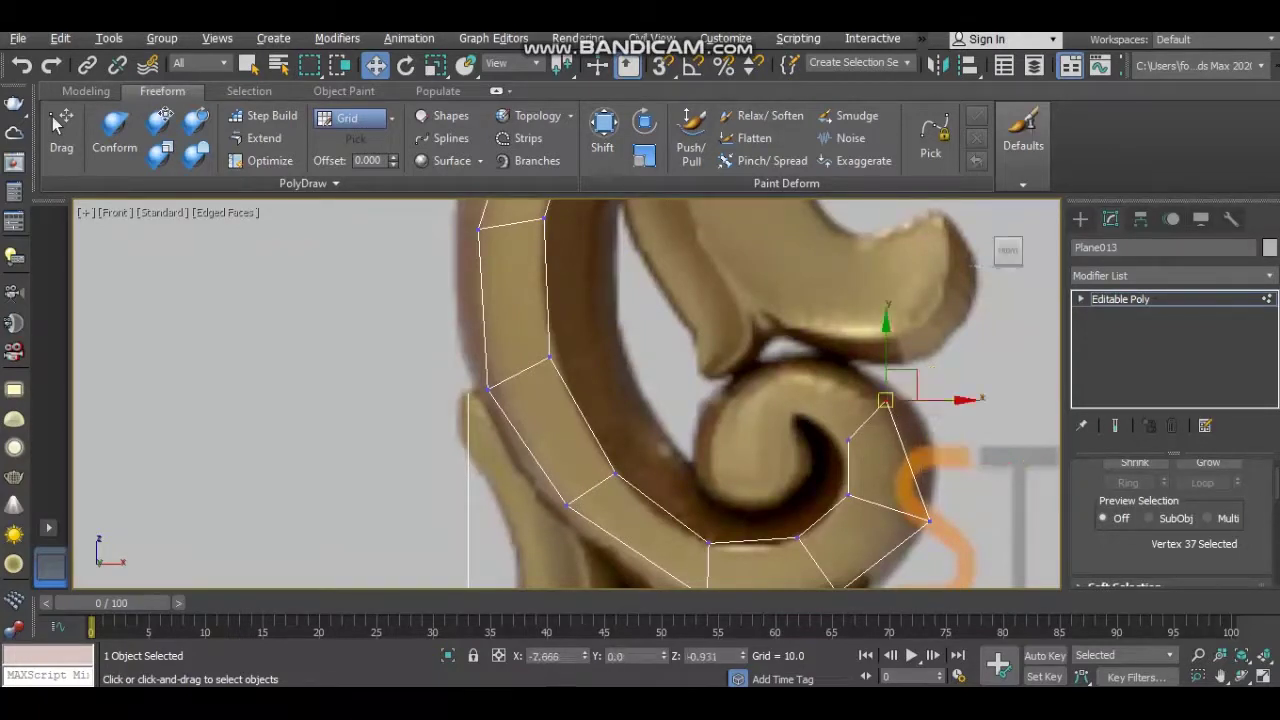
Extend two new rows of quads from the strip's inner edge into the lower scroll's curl
scroll(878, 400, "up", 2)
key("2")
left_click(862, 424)
key("1")
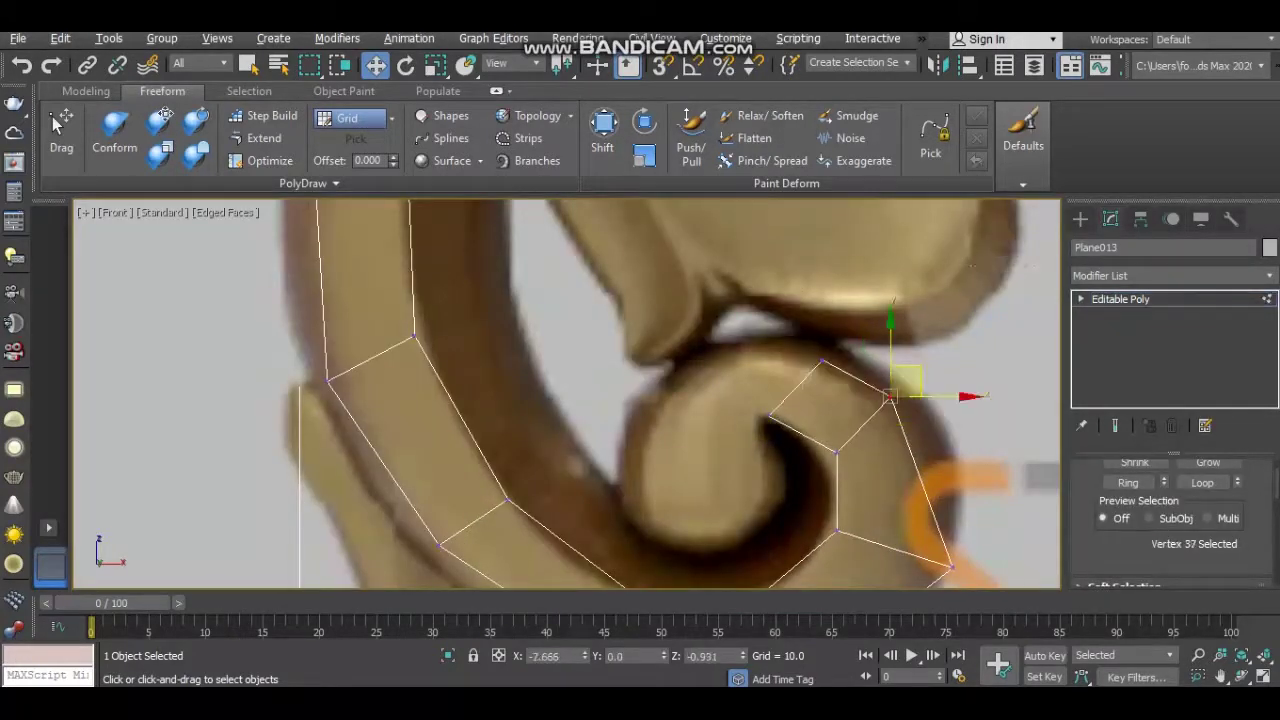
left_click(822, 359)
key("2")
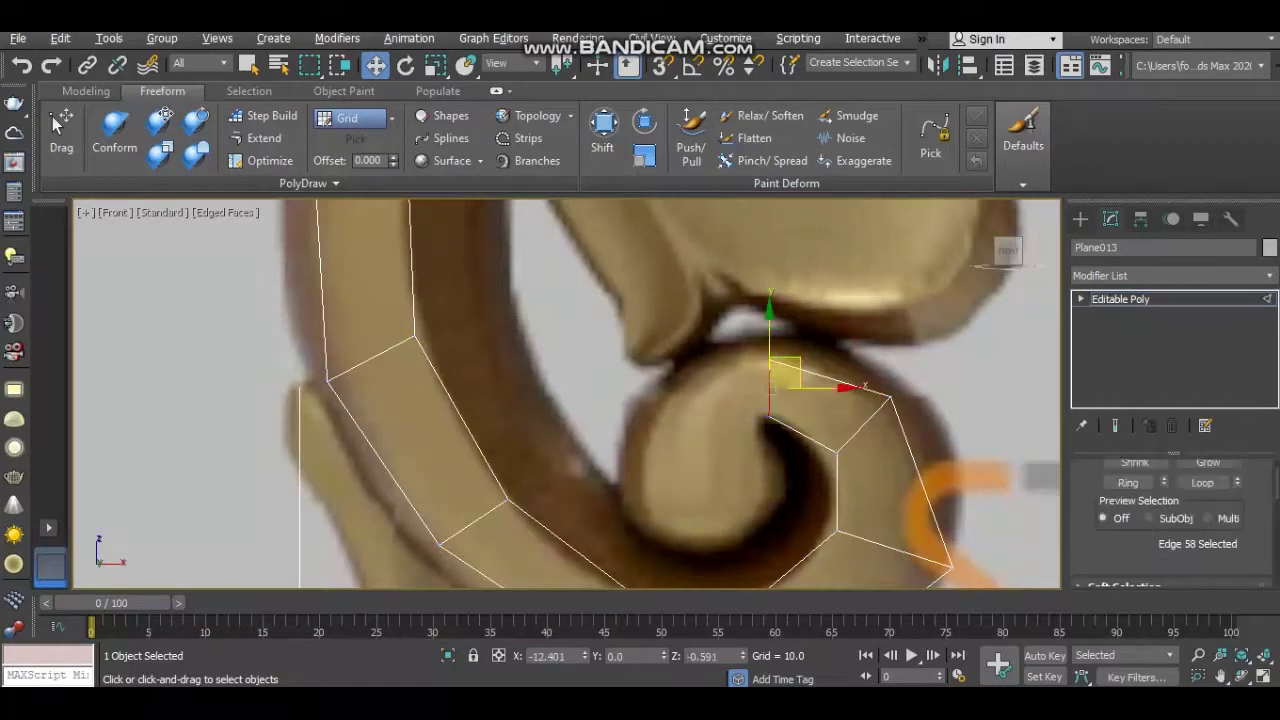
key("1")
left_click(742, 363)
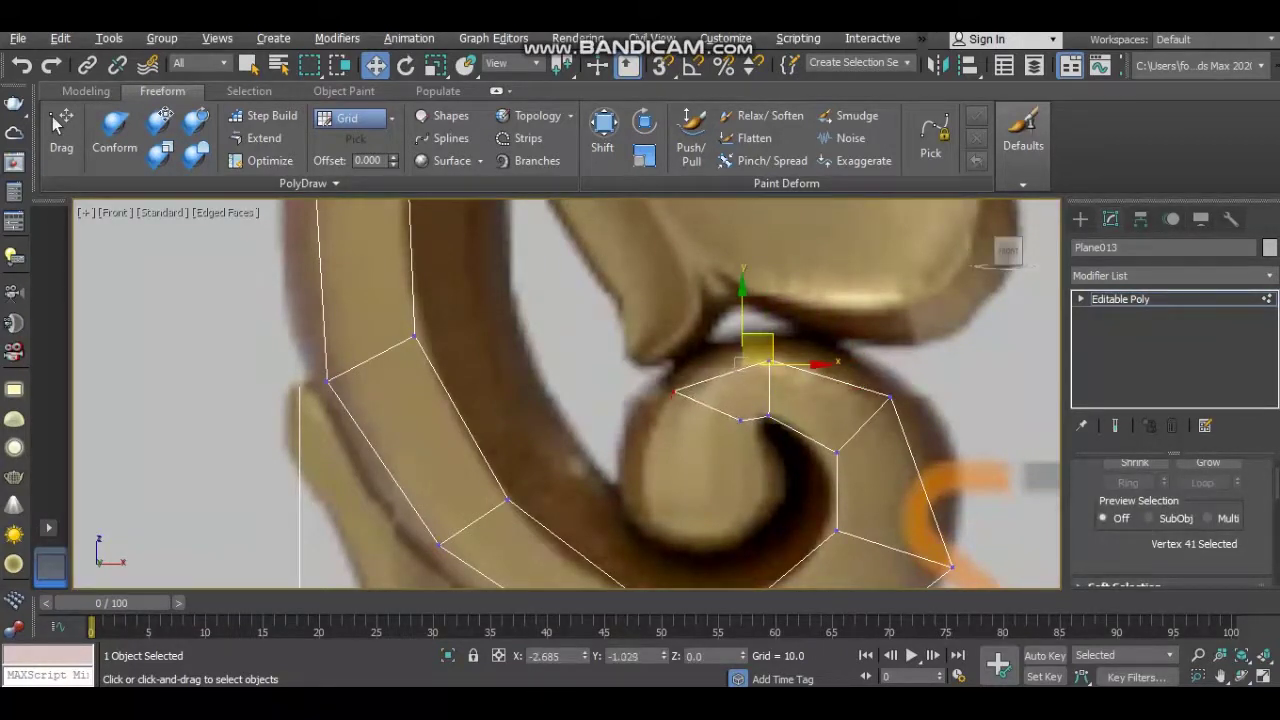
key("2")
left_click(707, 406)
left_click_drag(707, 406, 680, 482, "shift")
left_click_drag(704, 430, 686, 457, "shift")
Move the inner vertex near the spiral centre onto the curl's edge
key("1")
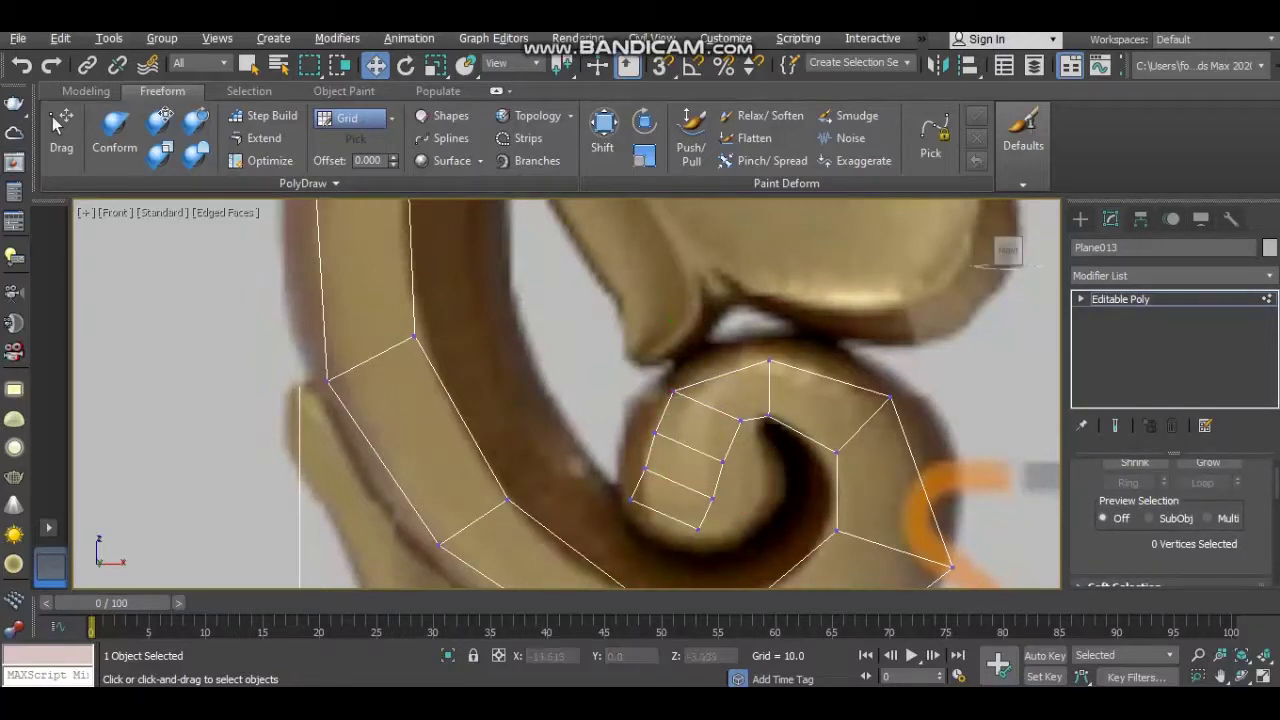
left_click(722, 461)
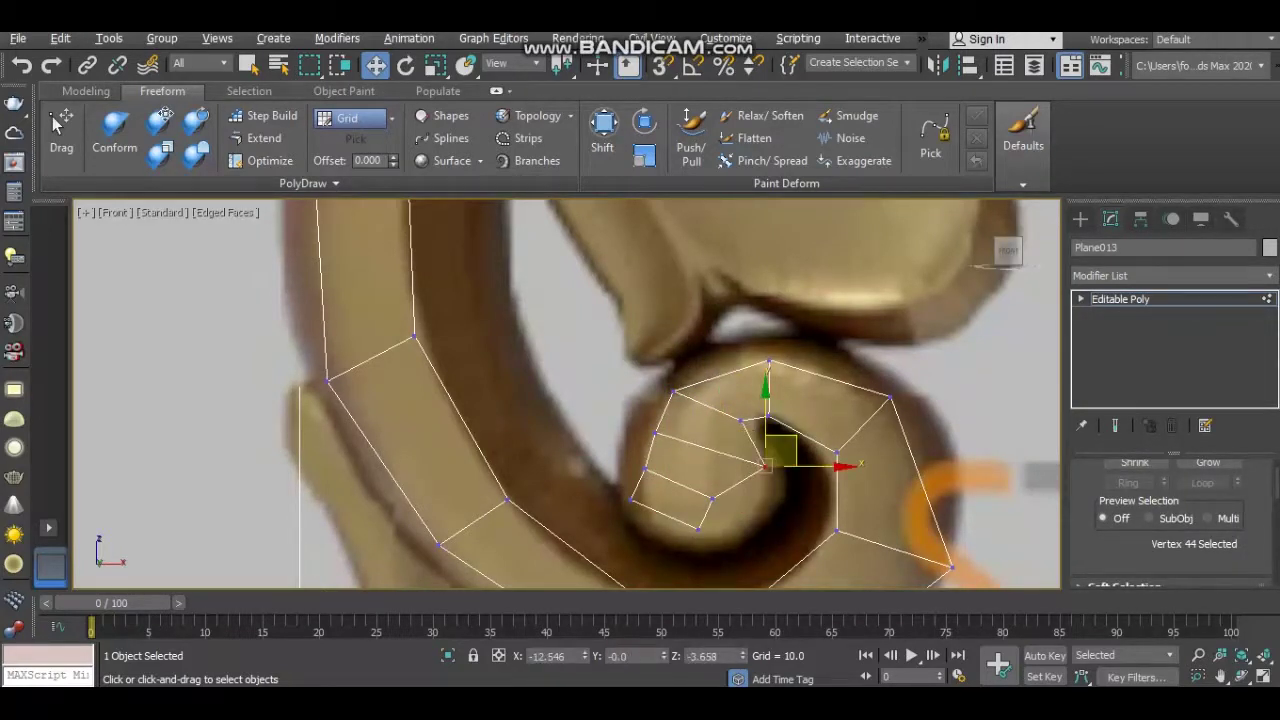
left_click(712, 498)
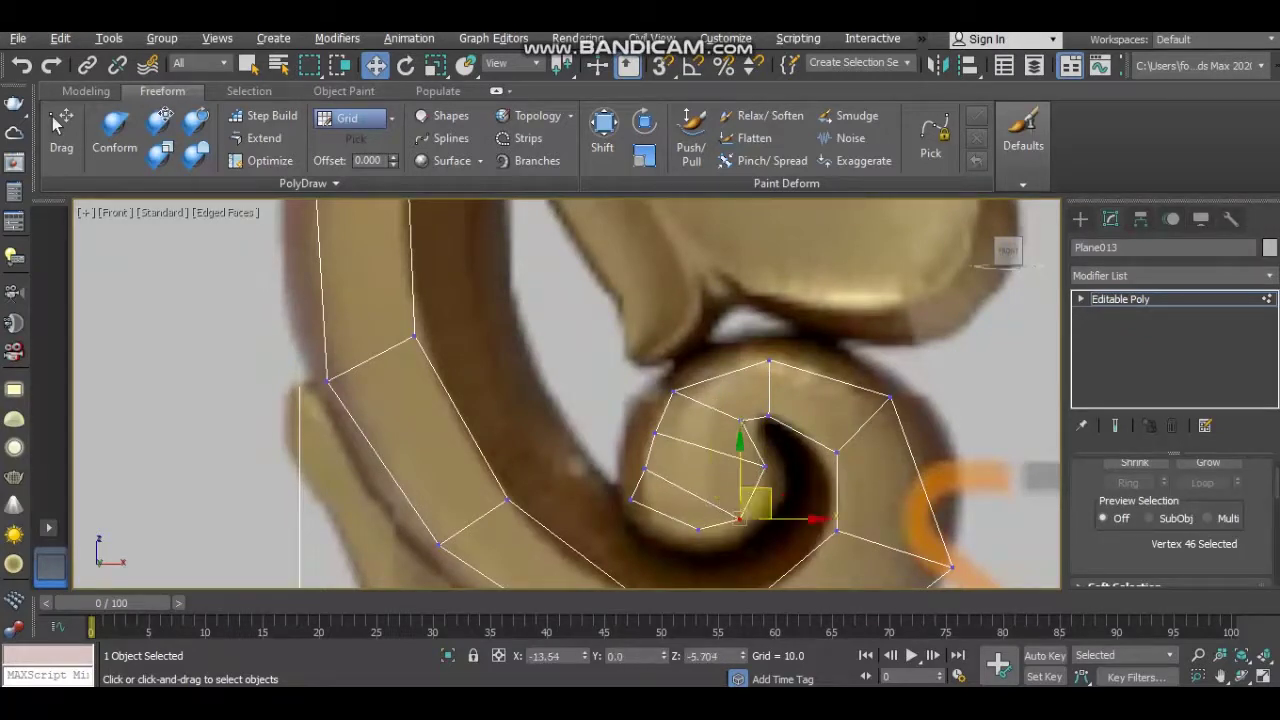
left_click(644, 468)
mouse_move(652, 455)
left_mouse_down()
mouse_move(638, 449)
mouse_move(656, 431)
left_mouse_up()
scroll(652, 432, "up", 1)
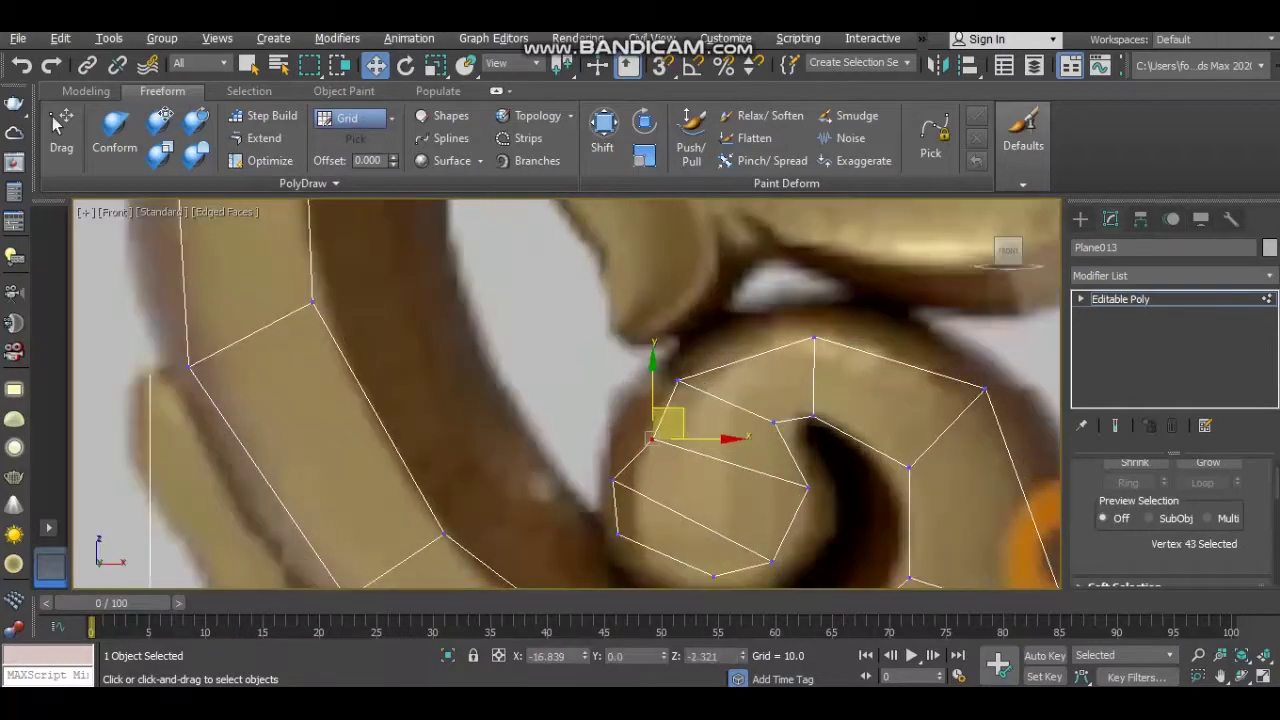
middle_click_drag(651, 437, 634, 344)
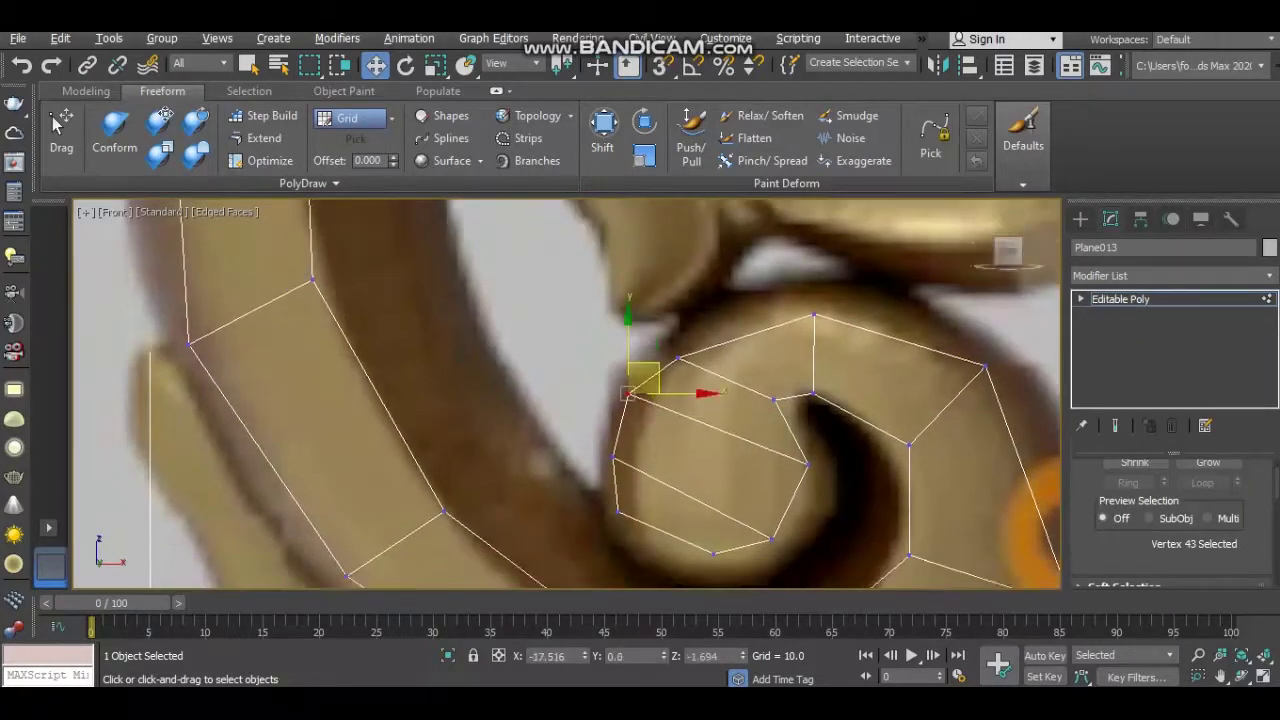
Adjust the vertices at the curl's base and top so they sit on the carved outline
left_click_drag(778, 488, 796, 476)
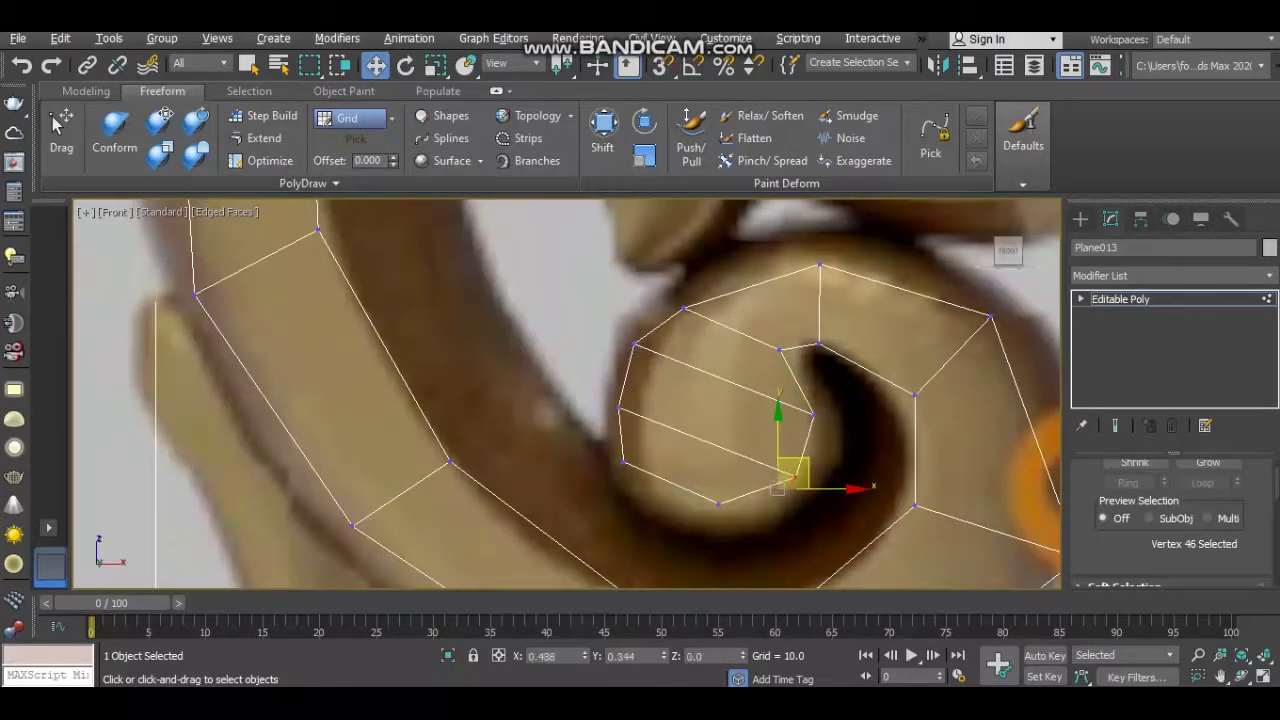
left_click(718, 503)
key("ctrl+d")
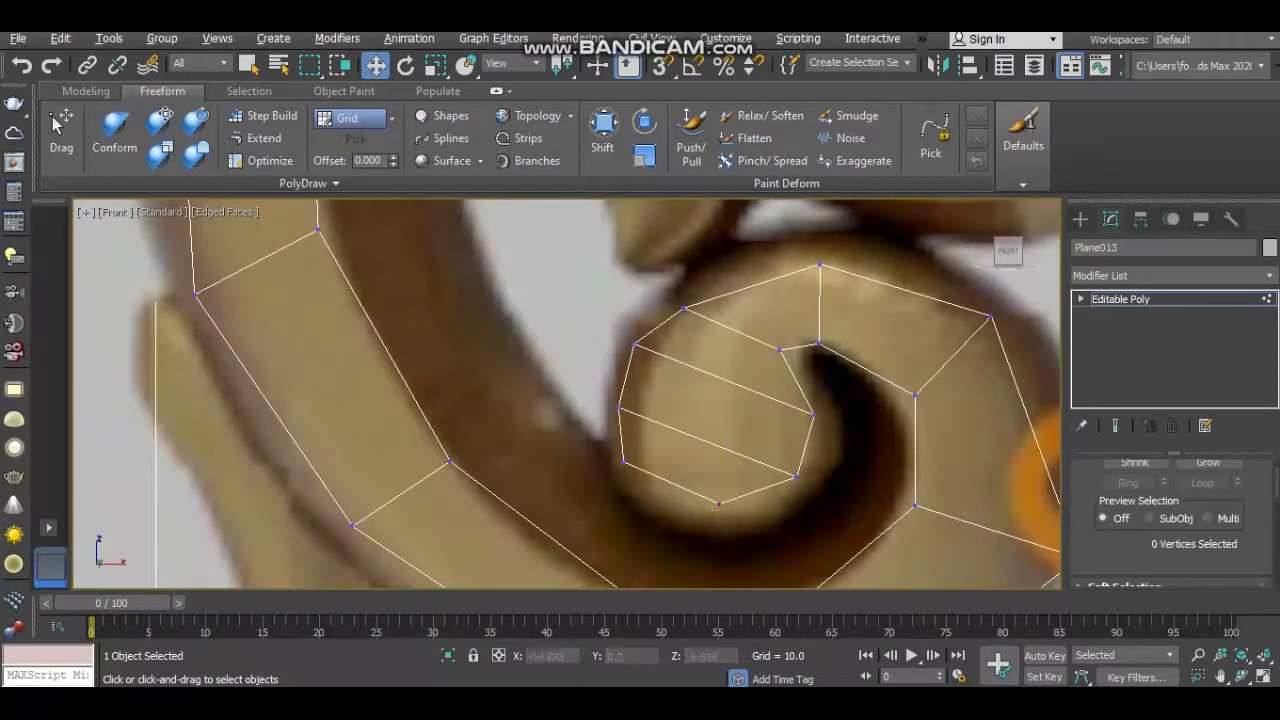
left_click(683, 308)
mouse_move(698, 292)
left_mouse_down()
mouse_move(715, 261)
mouse_move(728, 270)
left_mouse_up()
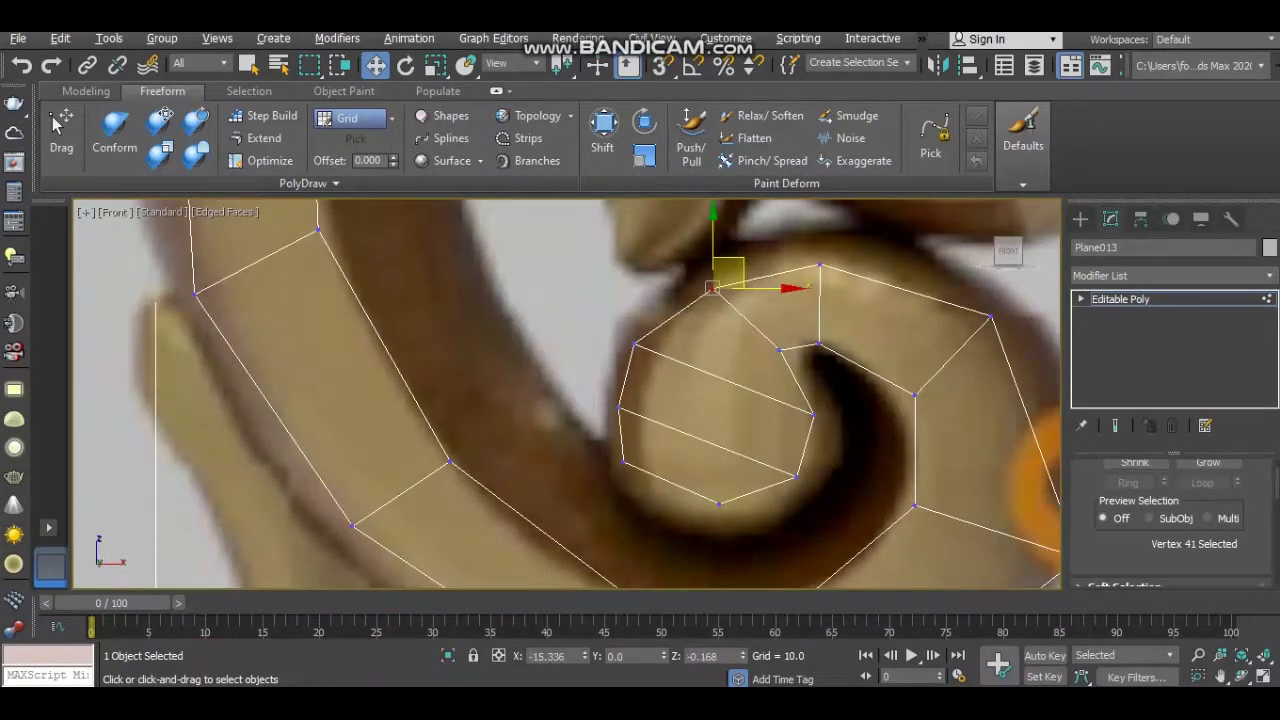
left_click_drag(707, 505, 706, 498)
scroll(700, 470, "down", 2)
scroll(690, 450, "down", 3)
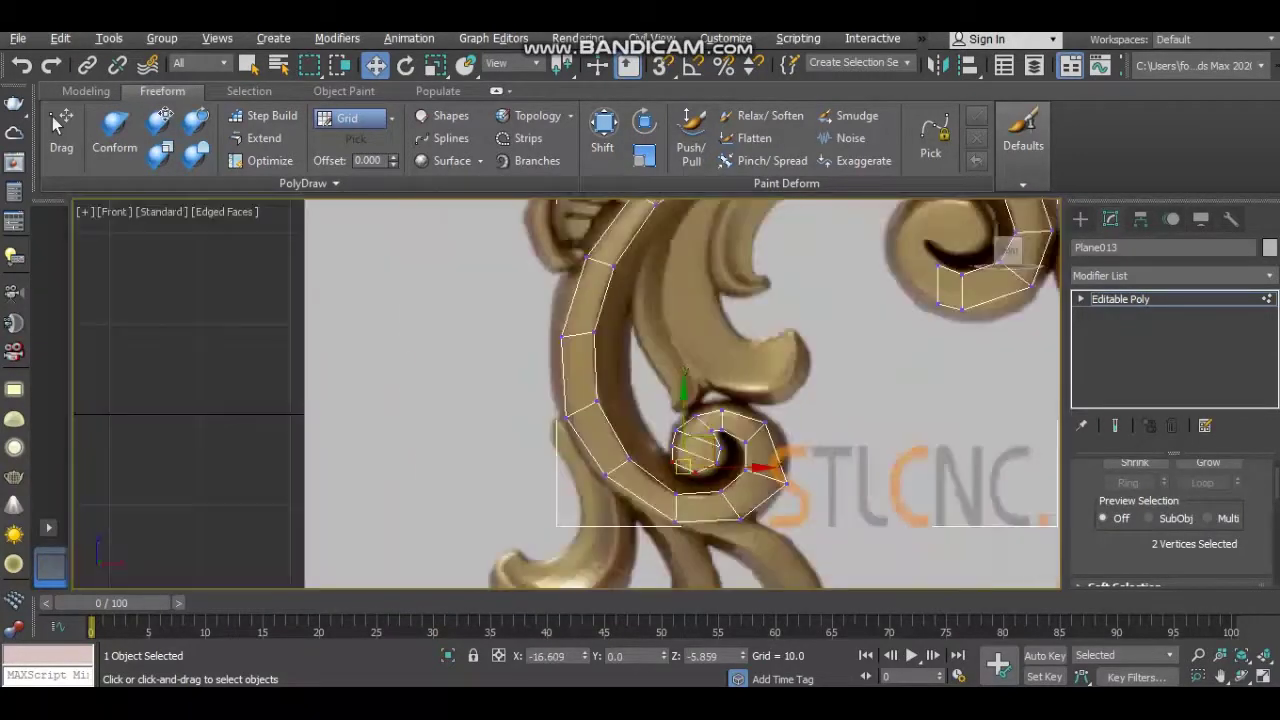
Extend new quads from the upper curl's inner end edge toward its spiral centre
scroll(760, 380, "up", 1)
scroll(760, 300, "up", 2)
scroll(760, 400, "up", 2)
left_click(886, 425)
scroll(880, 420, "up", 3)
scroll(880, 420, "up", 2)
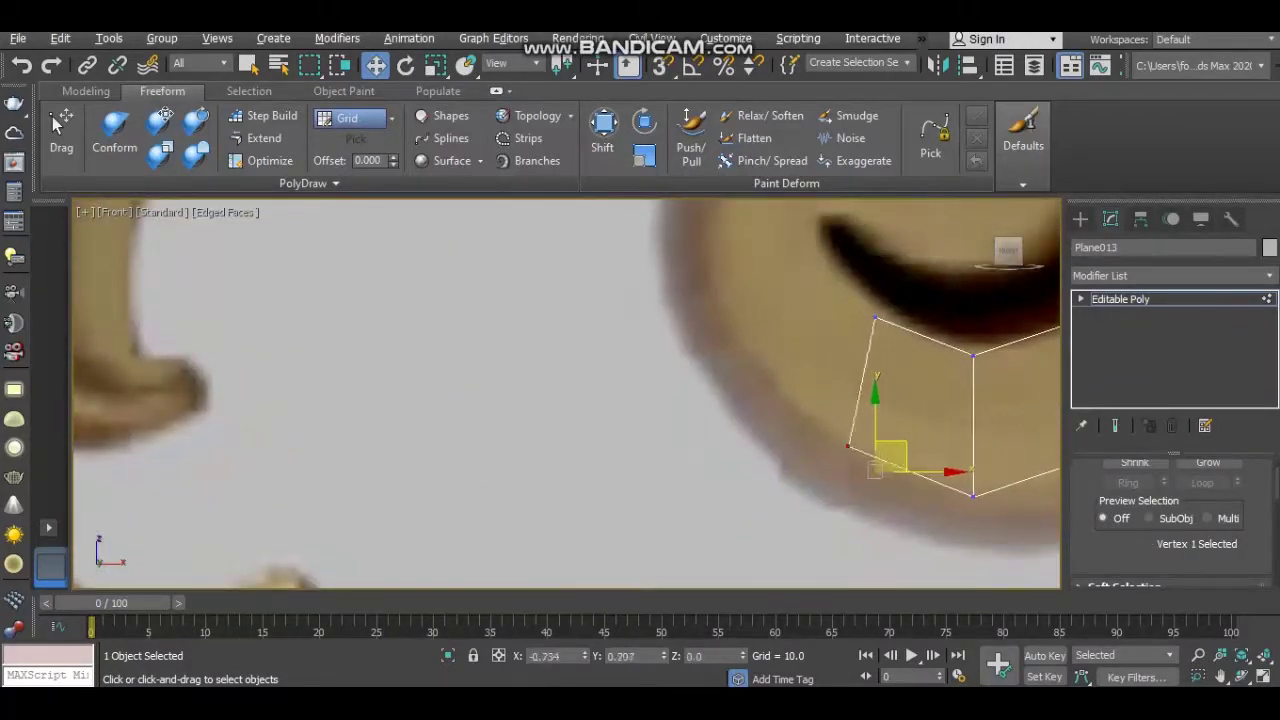
key("2")
scroll(800, 450, "down", 2)
left_click(792, 484)
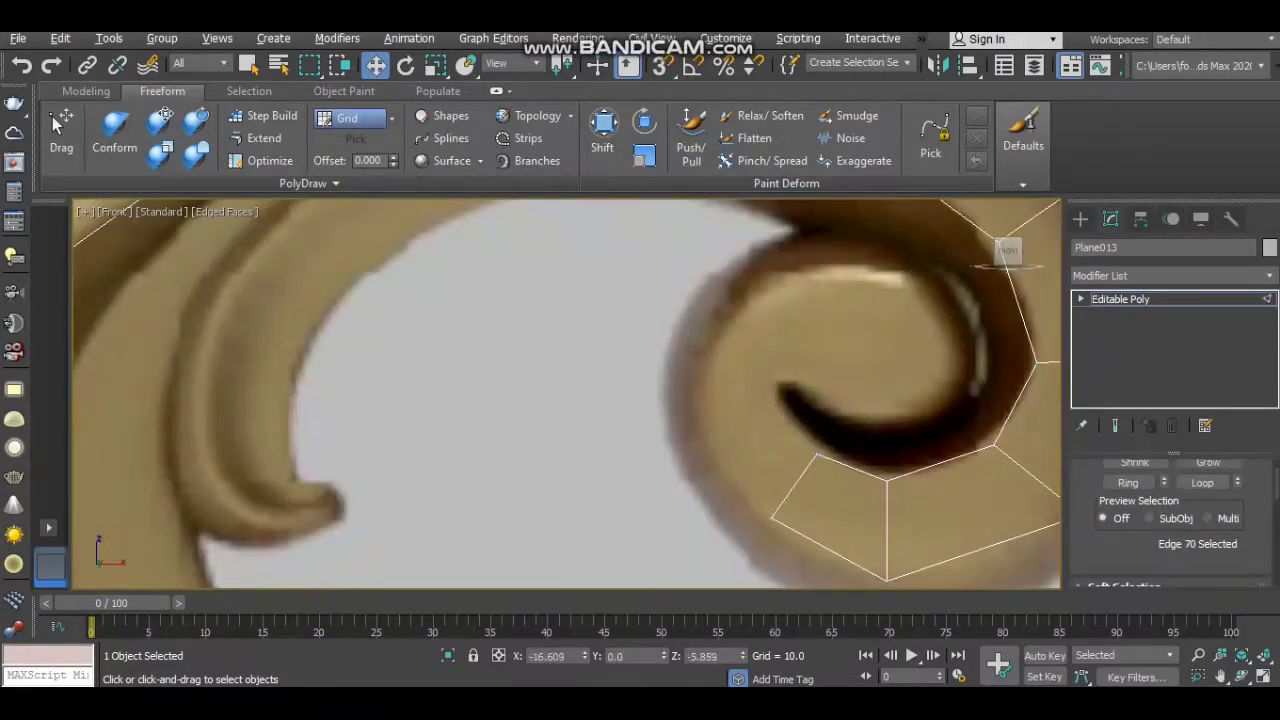
key("1")
left_click(736, 462)
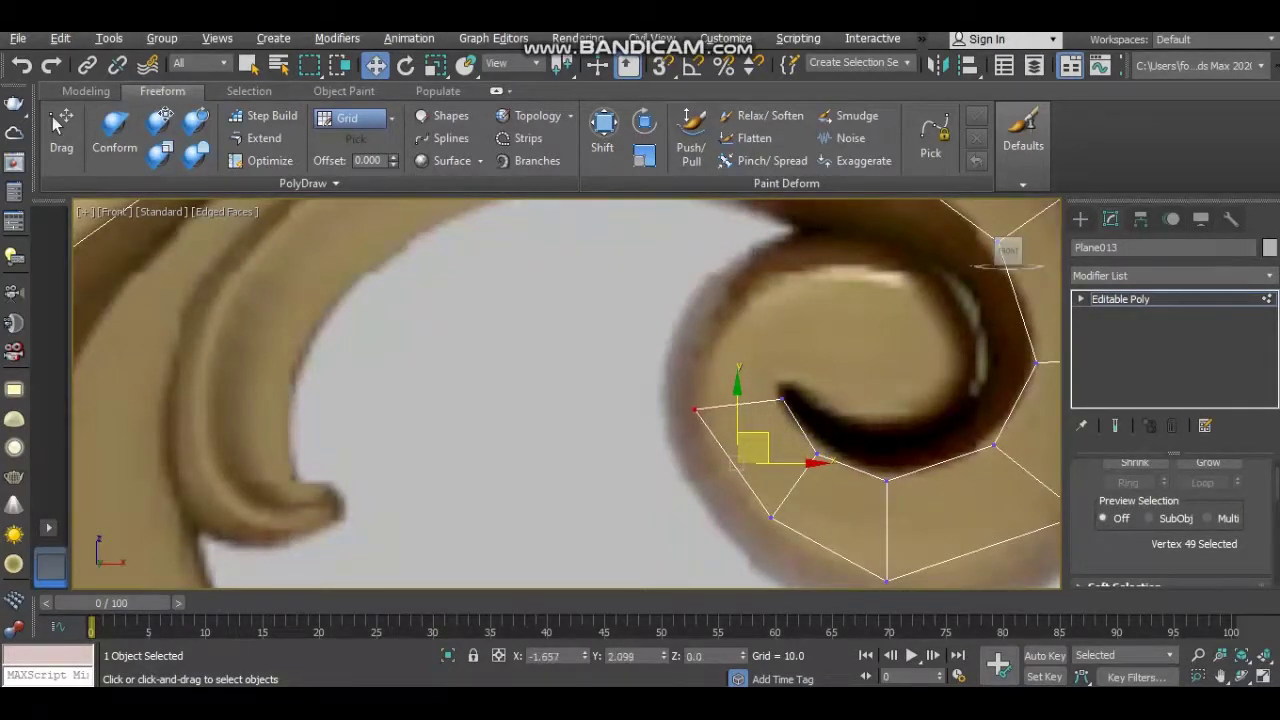
middle_click_drag(750, 400, 740, 500)
key("2")
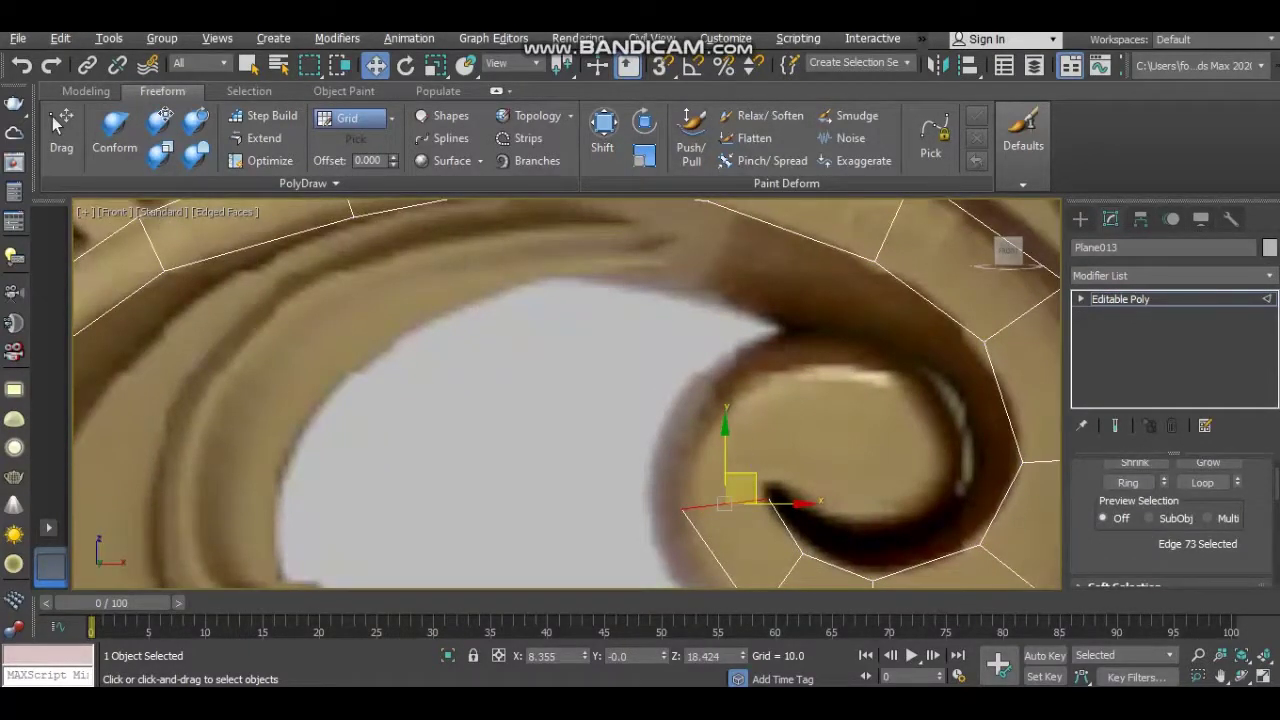
key("1")
left_click(683, 478)
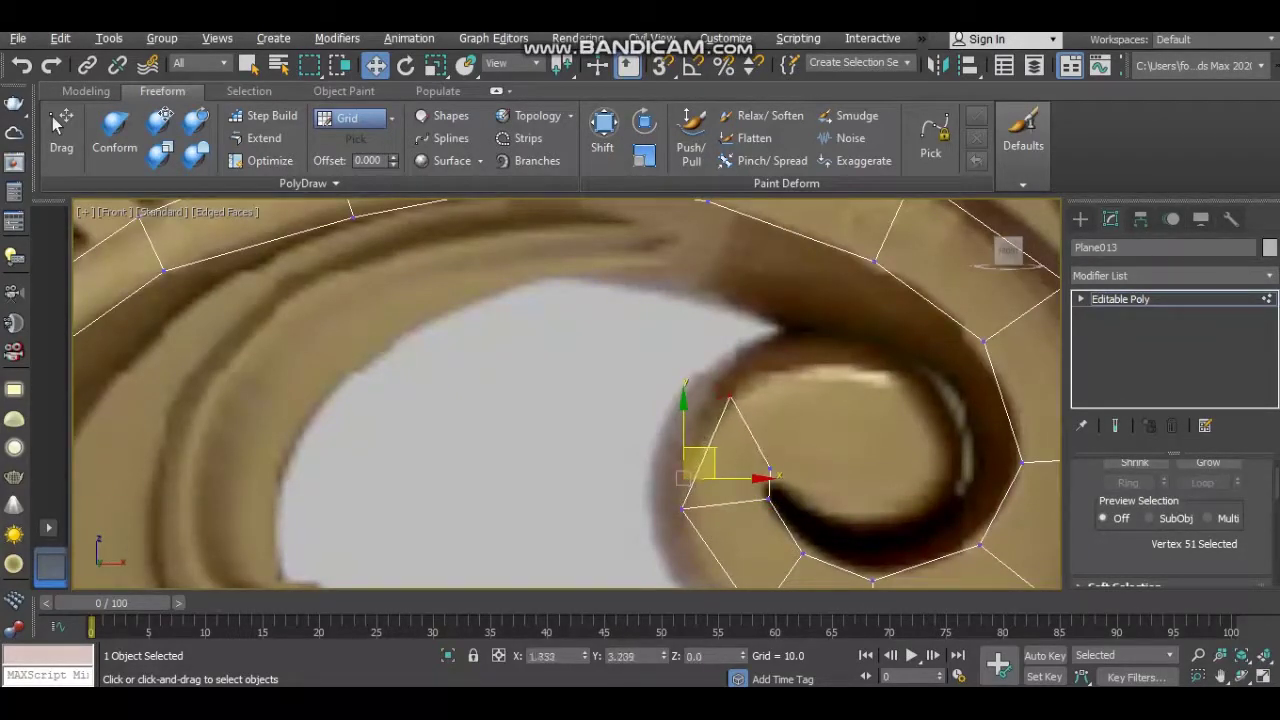
key("2")
left_click_drag(765, 418, 868, 430)
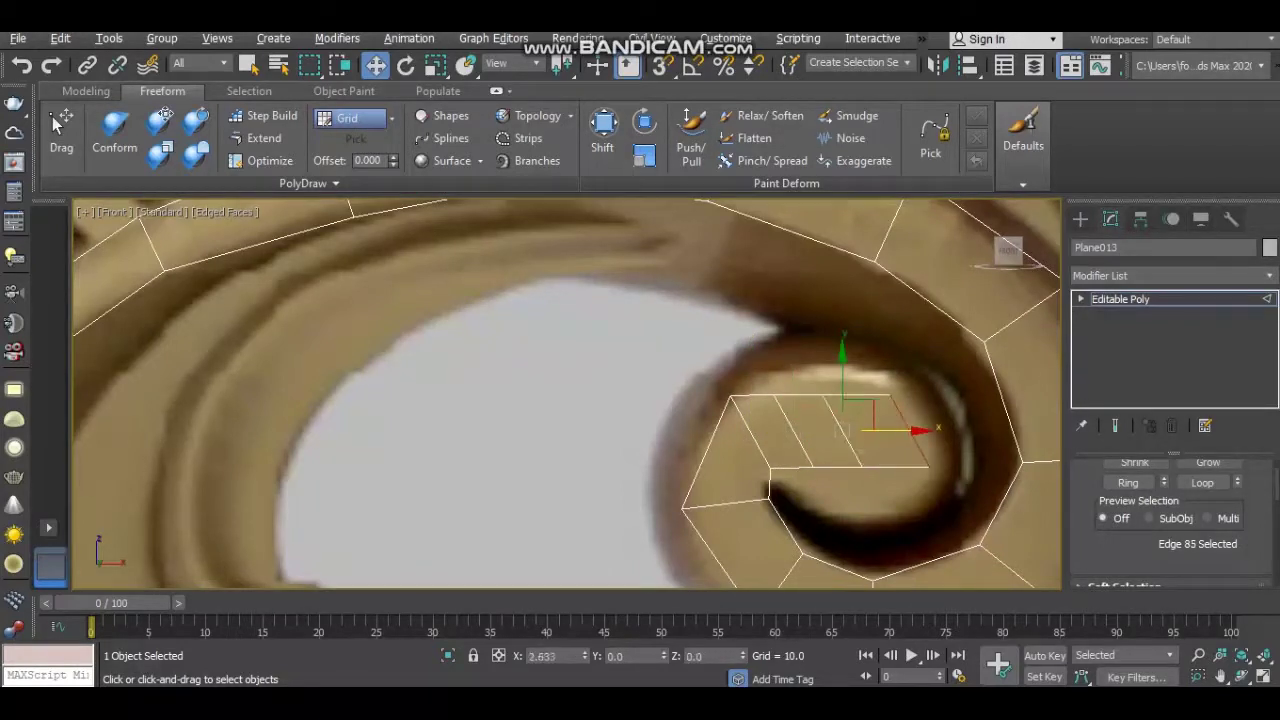
Move the new quads' vertices onto the curl's upper rim and down to close the spiral
scroll(916, 432, "up", 2)
key("1")
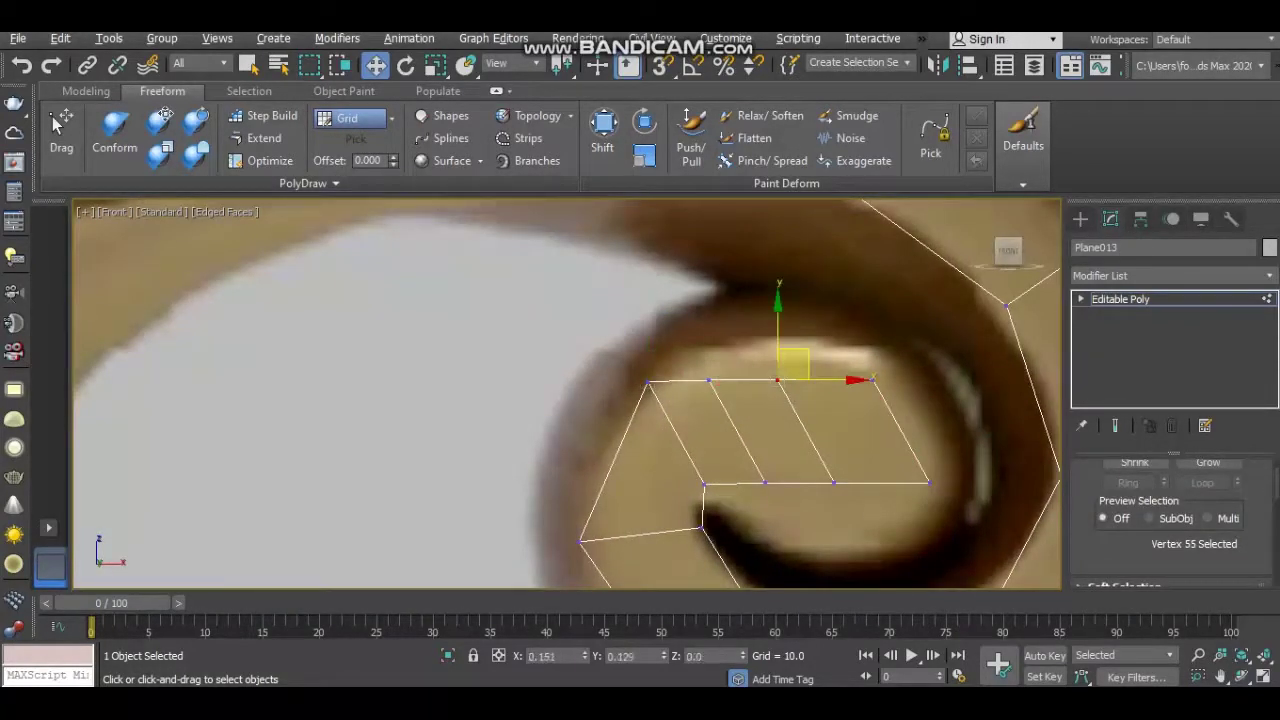
left_click(708, 380)
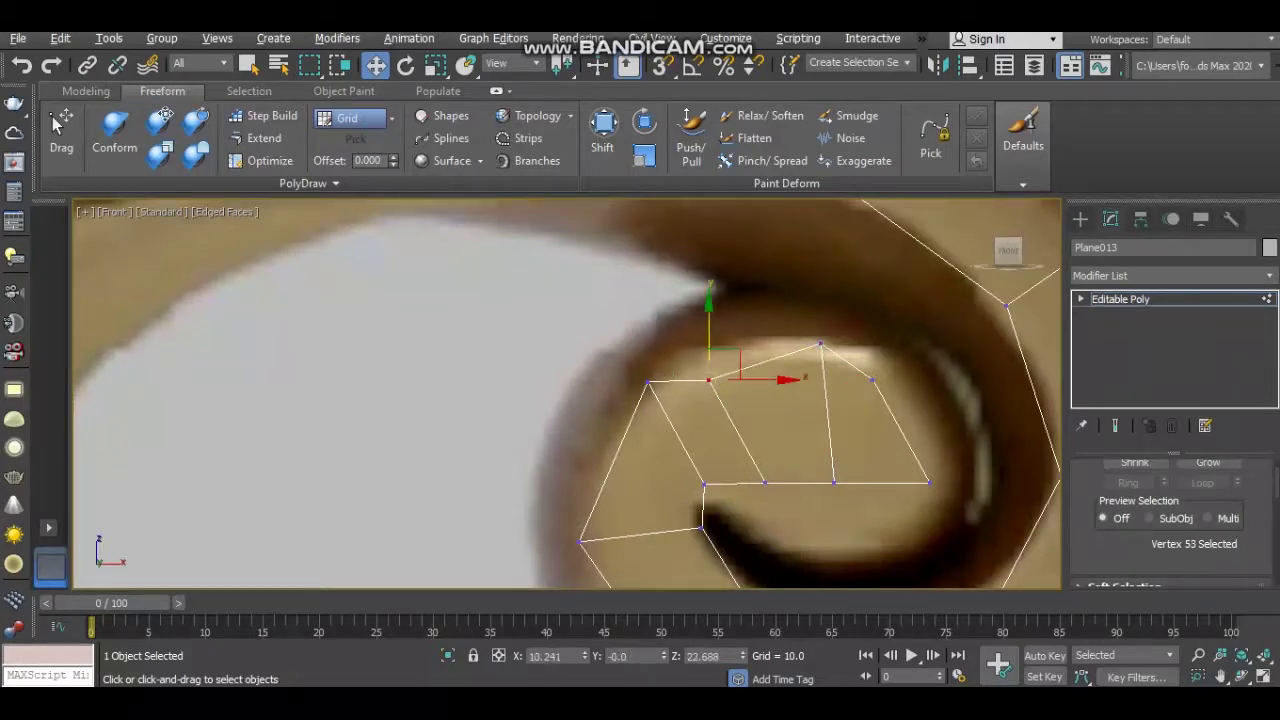
left_click_drag(708, 380, 708, 338)
left_click_drag(765, 483, 765, 515)
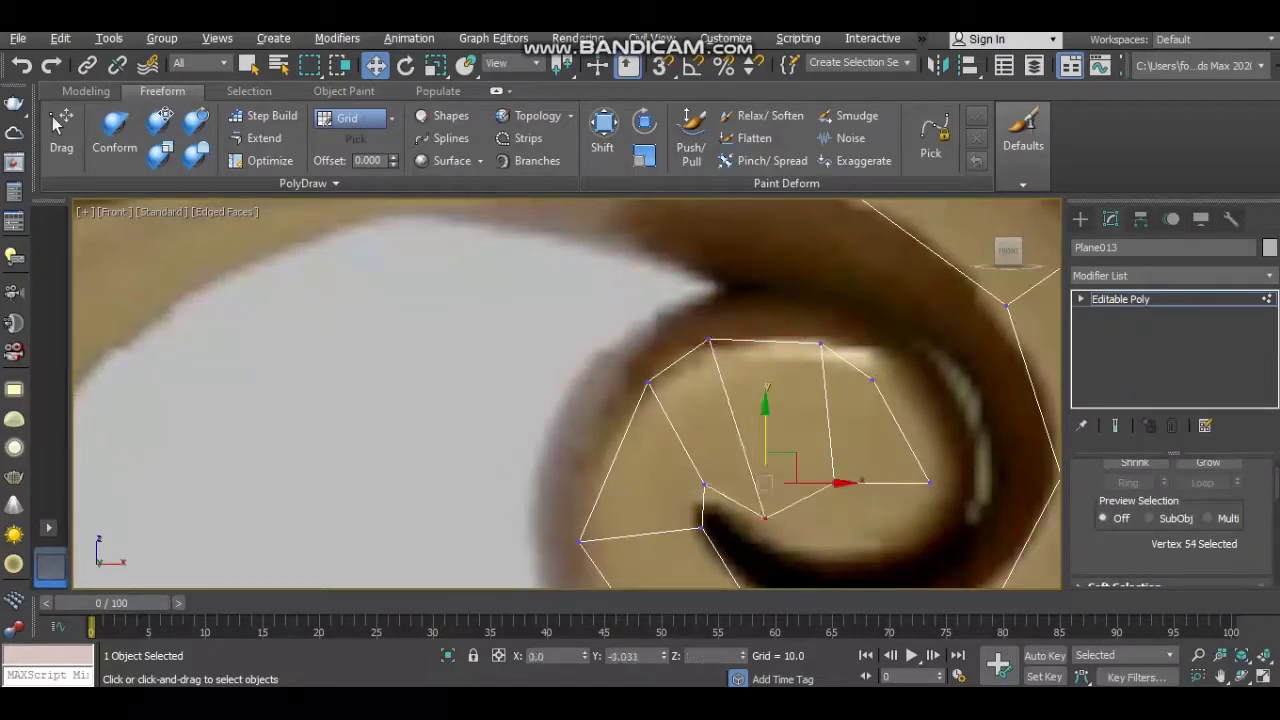
left_click_drag(810, 478, 852, 510)
left_click_drag(834, 484, 834, 547)
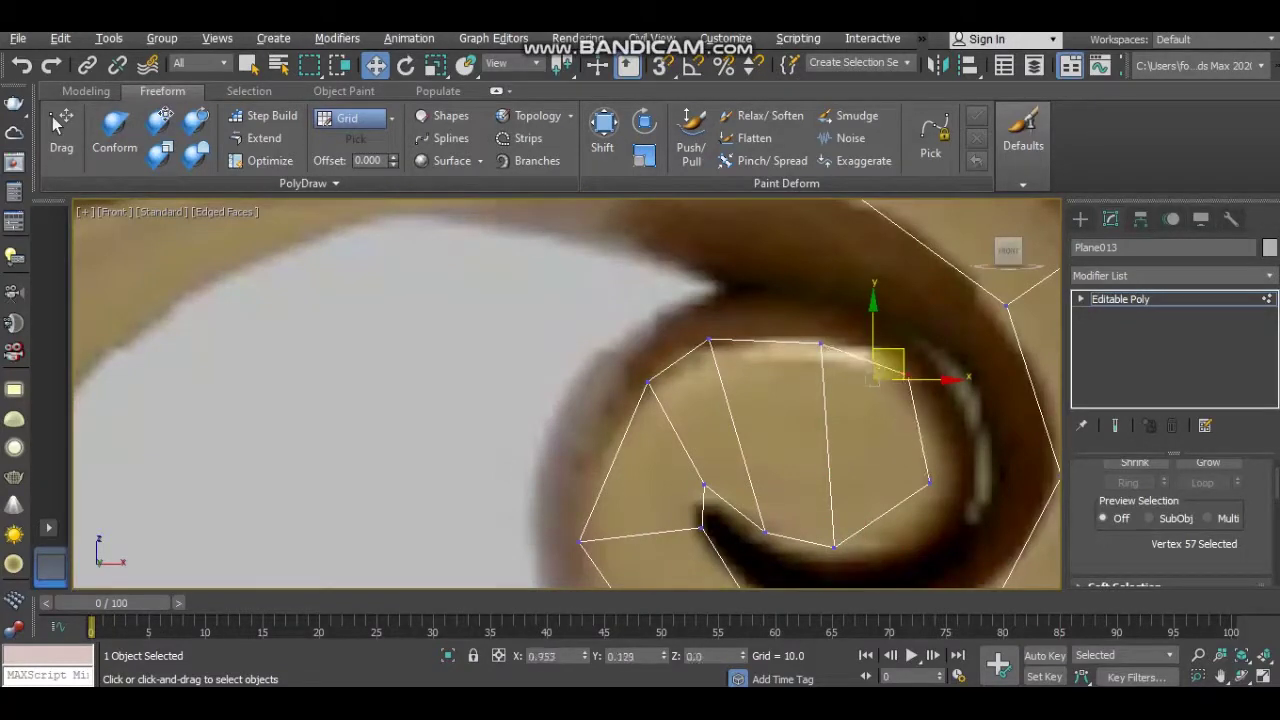
scroll(820, 420, "down", 5)
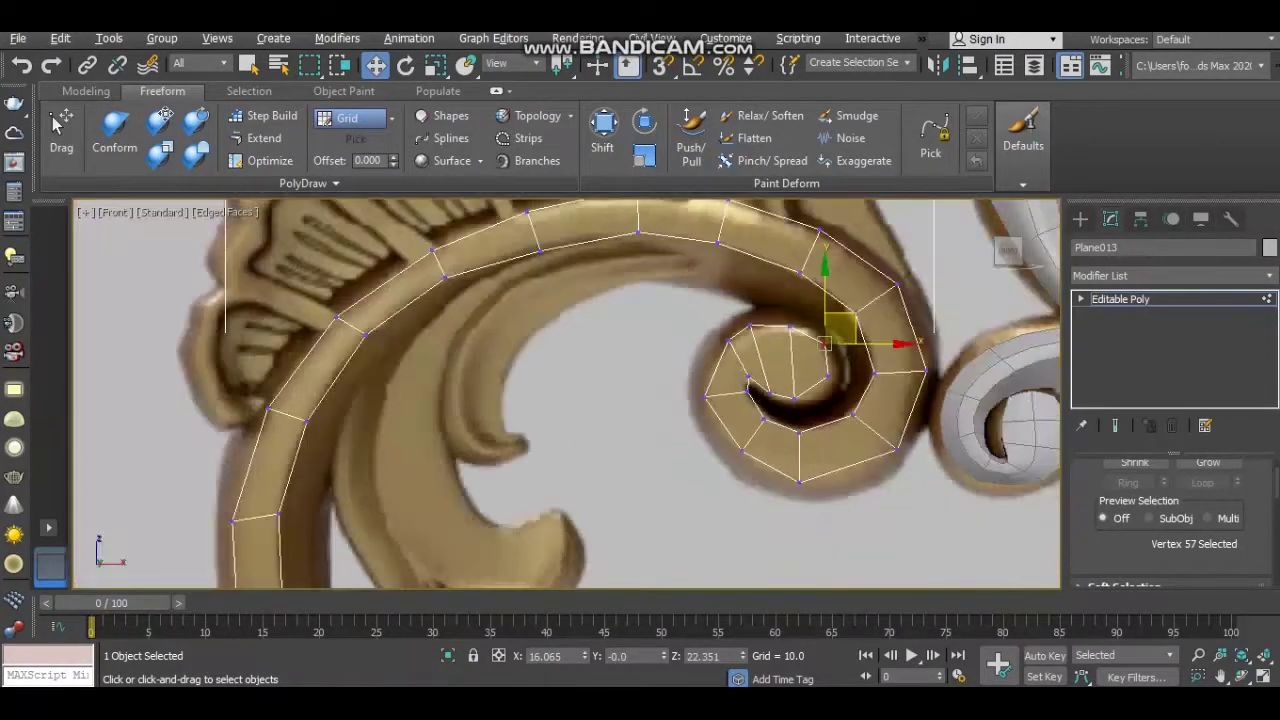
Scale the selected edge loop of the strip slightly inward
key("2")
scroll(600, 400, "down", 3)
key("r")
scroll(600, 400, "up", 1)
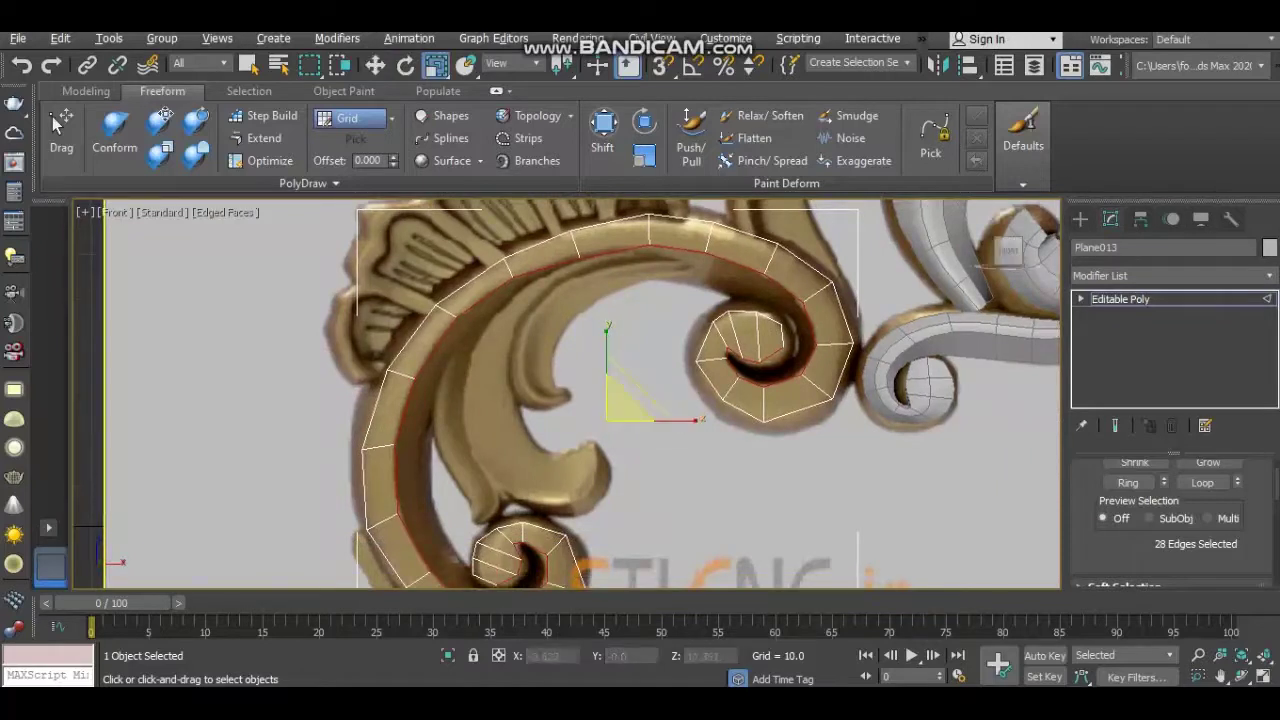
left_click_drag(625, 400, 625, 415)
Select the mesh's open border edges and shift them, orbiting around the spiral to check
key("alt+w")
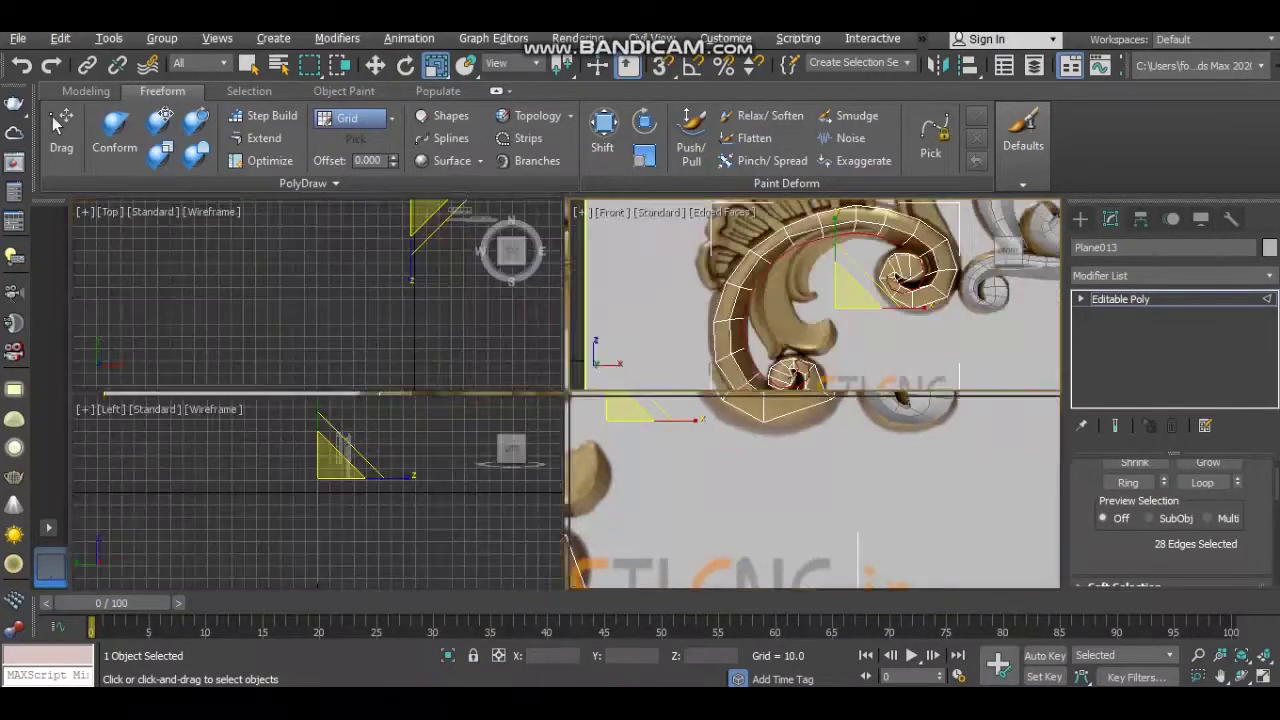
key("alt+w")
key("w")
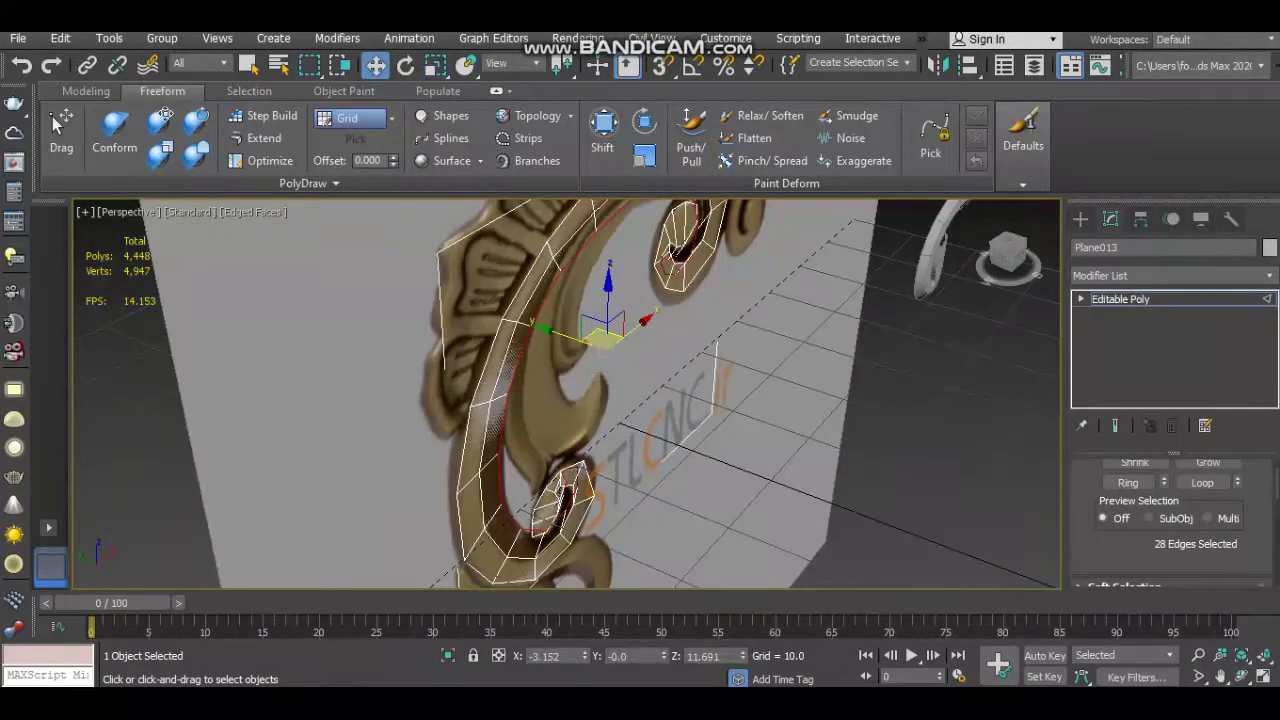
key("ctrl+a")
left_click_drag(605, 320, 760, 290)
middle_click_drag(640, 400, 720, 400, "alt")
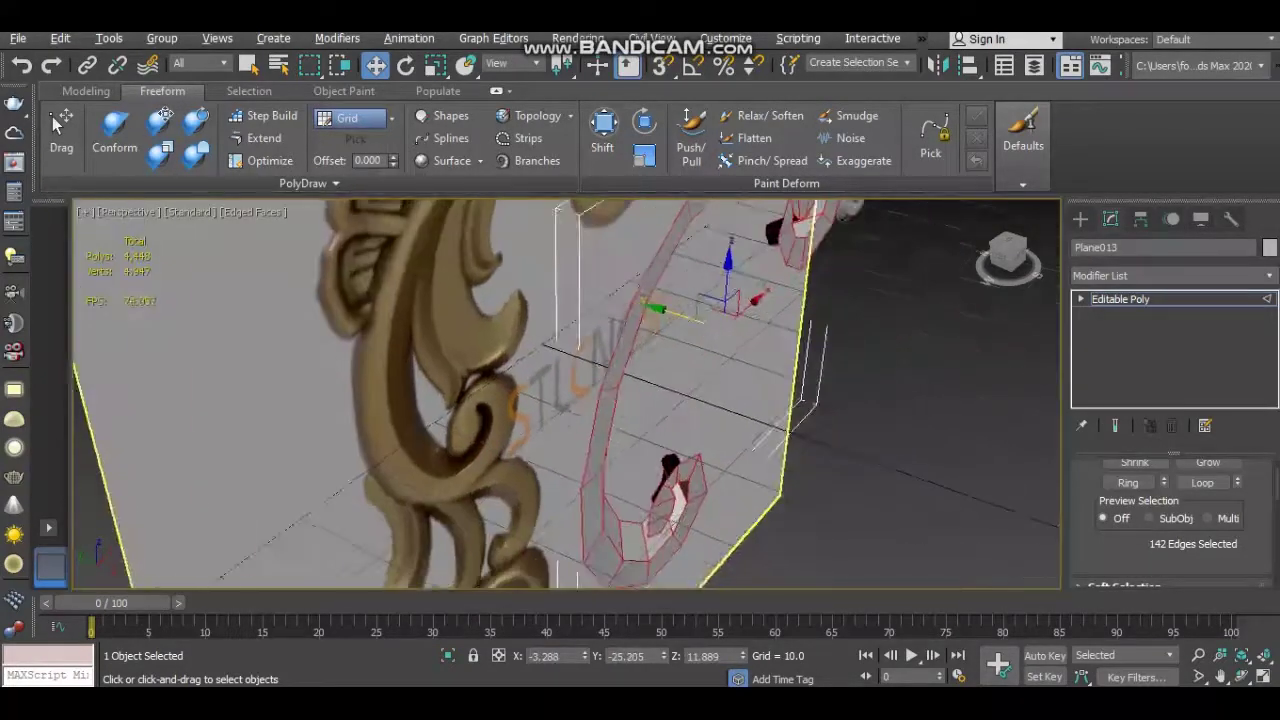
middle_click_drag(640, 400, 740, 400, "alt")
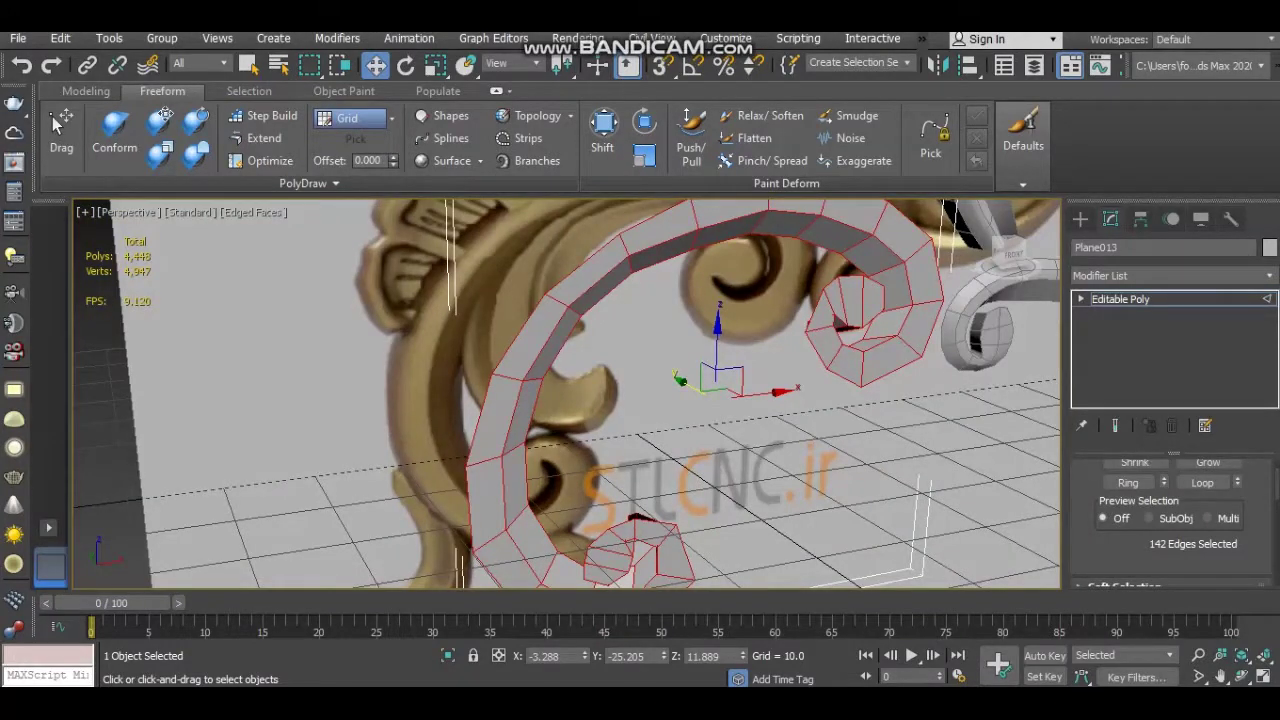
Pull the outer border edges out into a side wall that gives the strip thickness
key("ctrl+z")
key("ctrl+z")
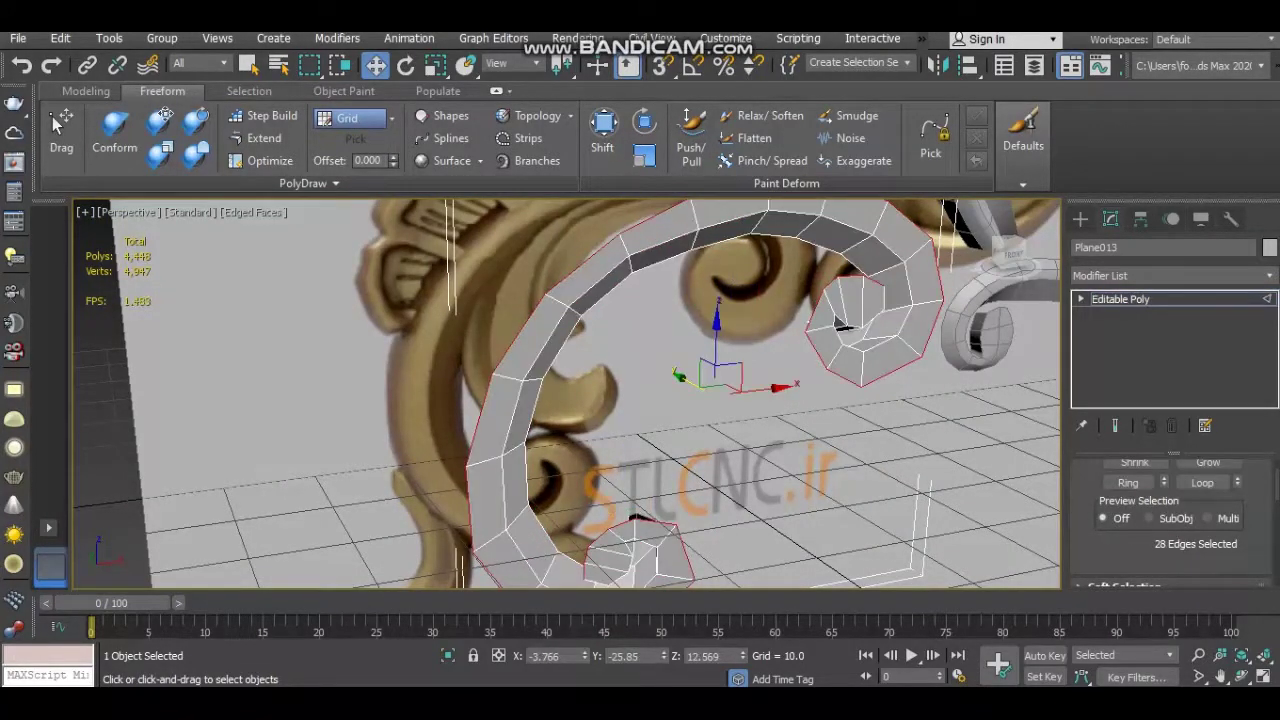
left_click_drag(716, 370, 700, 366, "shift")
key("r")
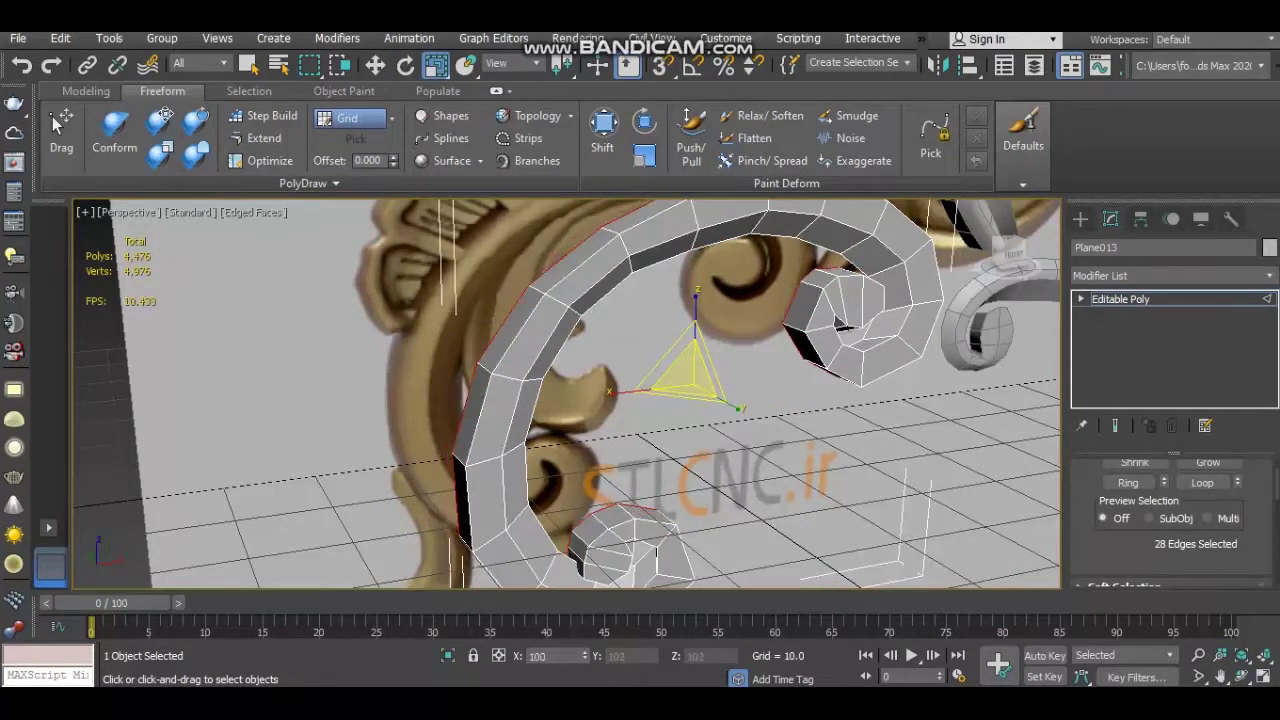
middle_click_drag(640, 400, 560, 400, "alt")
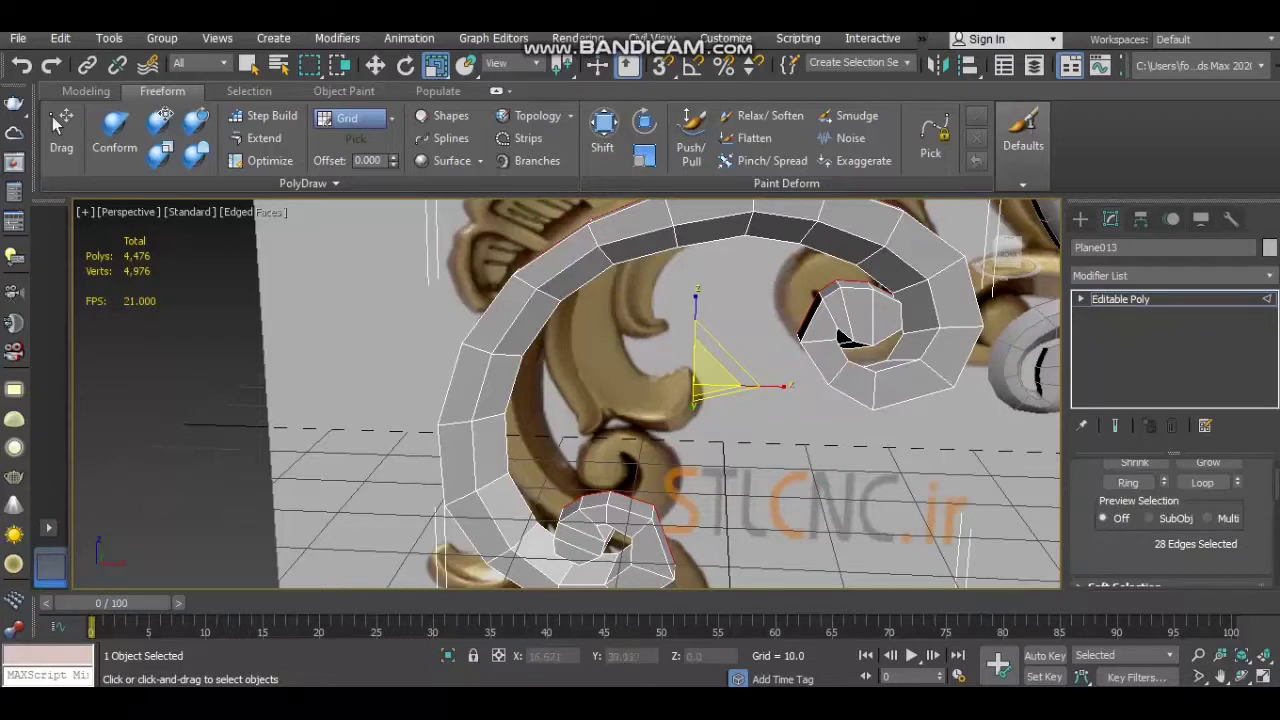
scroll(565, 395, "up", 3)
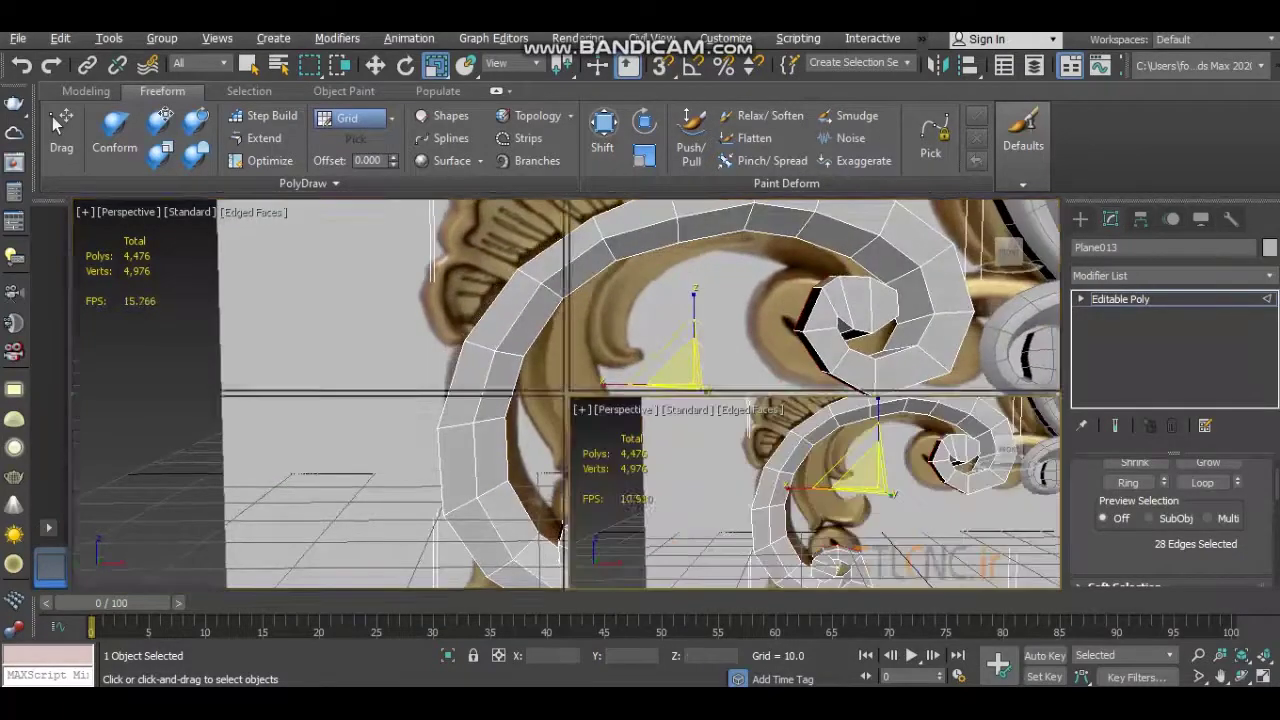
key("alt+w")
key("alt+w")
Shift the left-side inner curl vertices to the right in the Front view
scroll(565, 395, "up", 3)
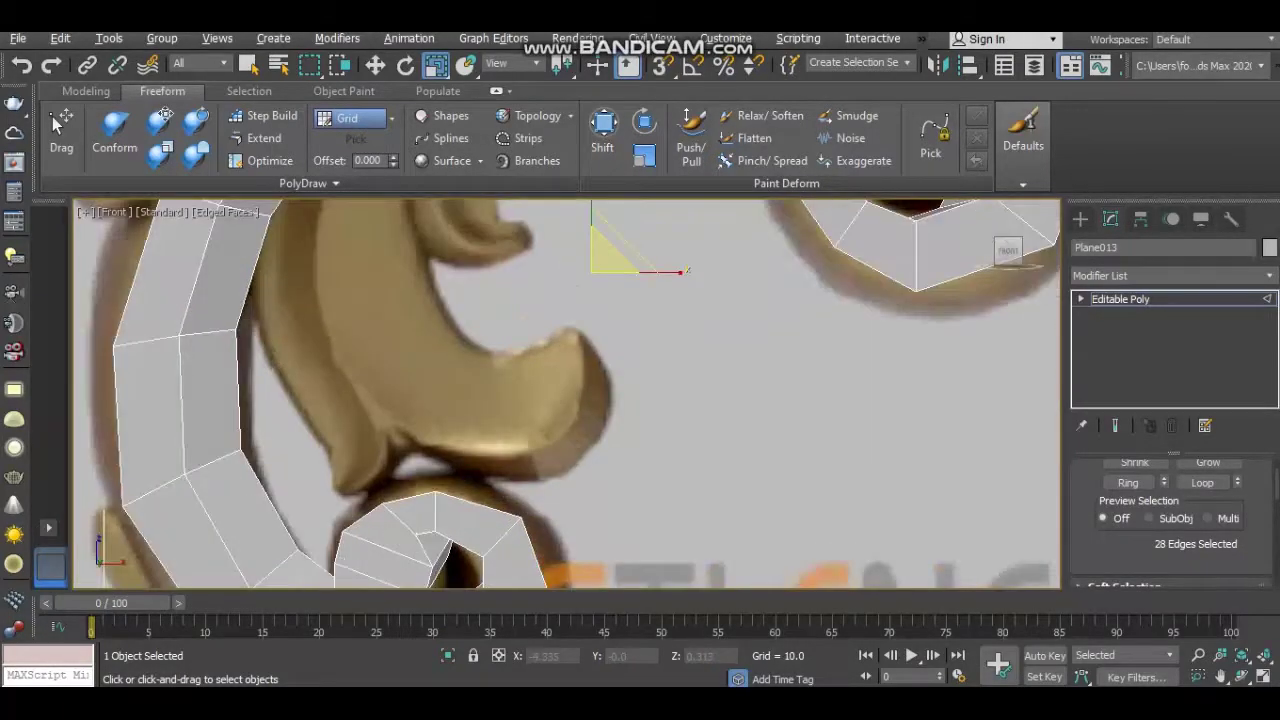
scroll(565, 395, "down", 3)
scroll(565, 395, "up", 1)
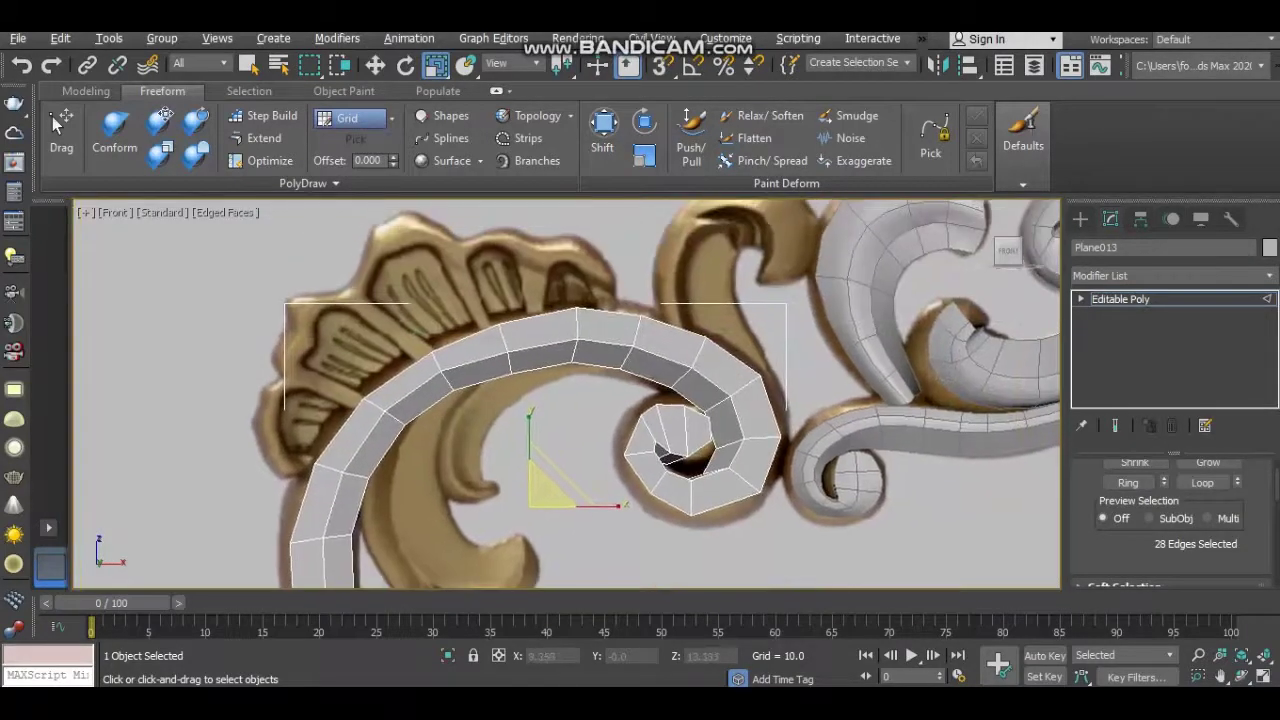
scroll(690, 440, "up", 2)
scroll(690, 440, "up", 2)
key("1")
key("w")
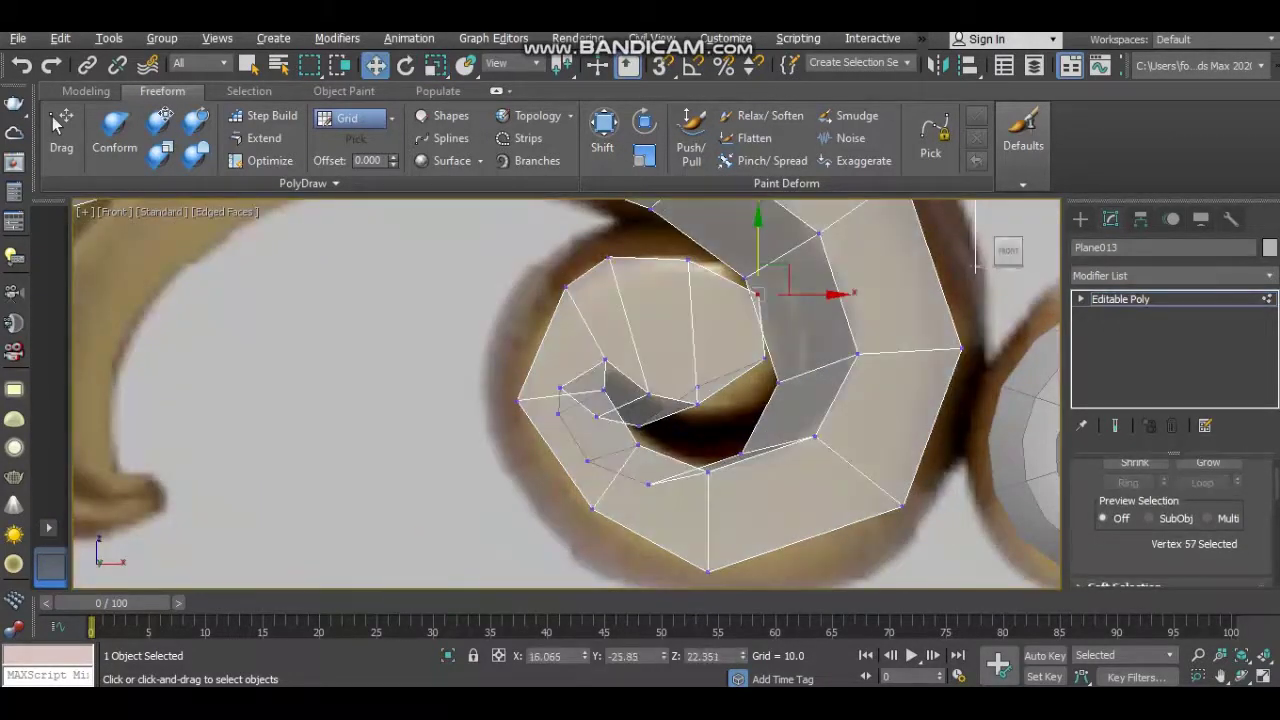
left_click_drag(545, 378, 575, 420, "ctrl")
left_click(596, 416, "ctrl")
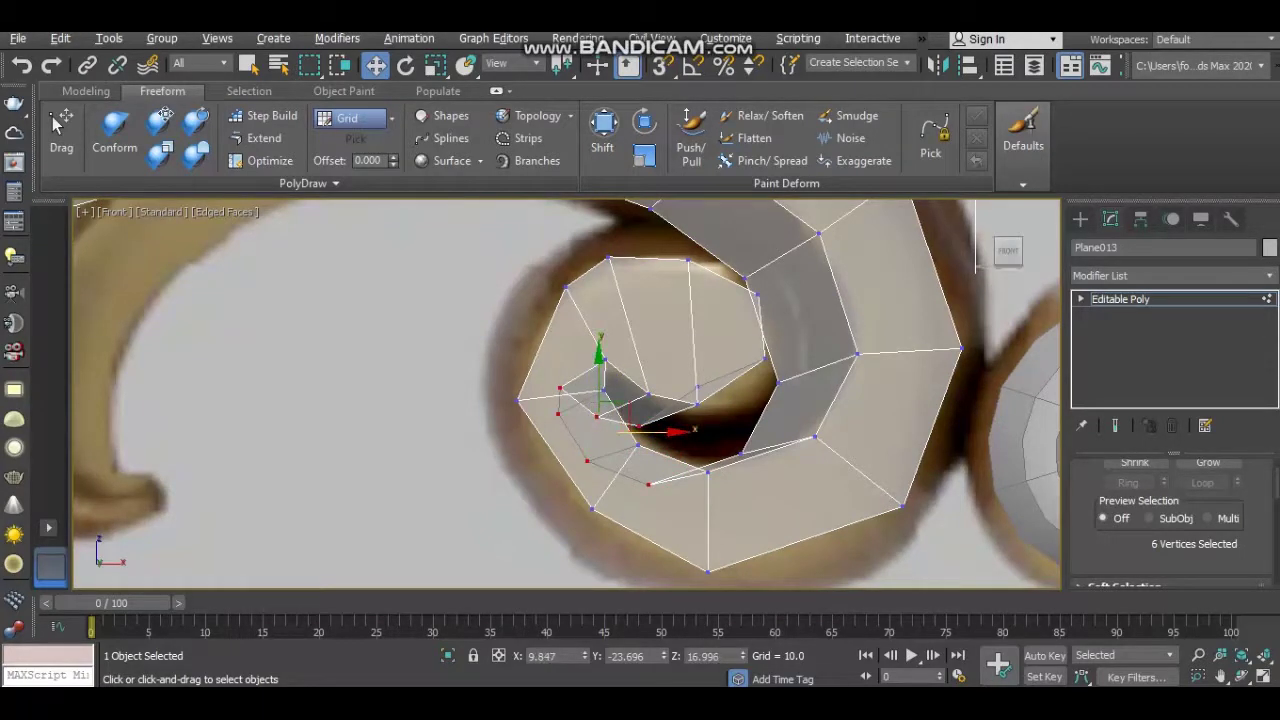
left_click_drag(599, 418, 658, 430)
Pull a group of inner-loop vertices down-left so the curl tightens around its opening
scroll(657, 432, "down", 3)
scroll(657, 432, "down", 3)
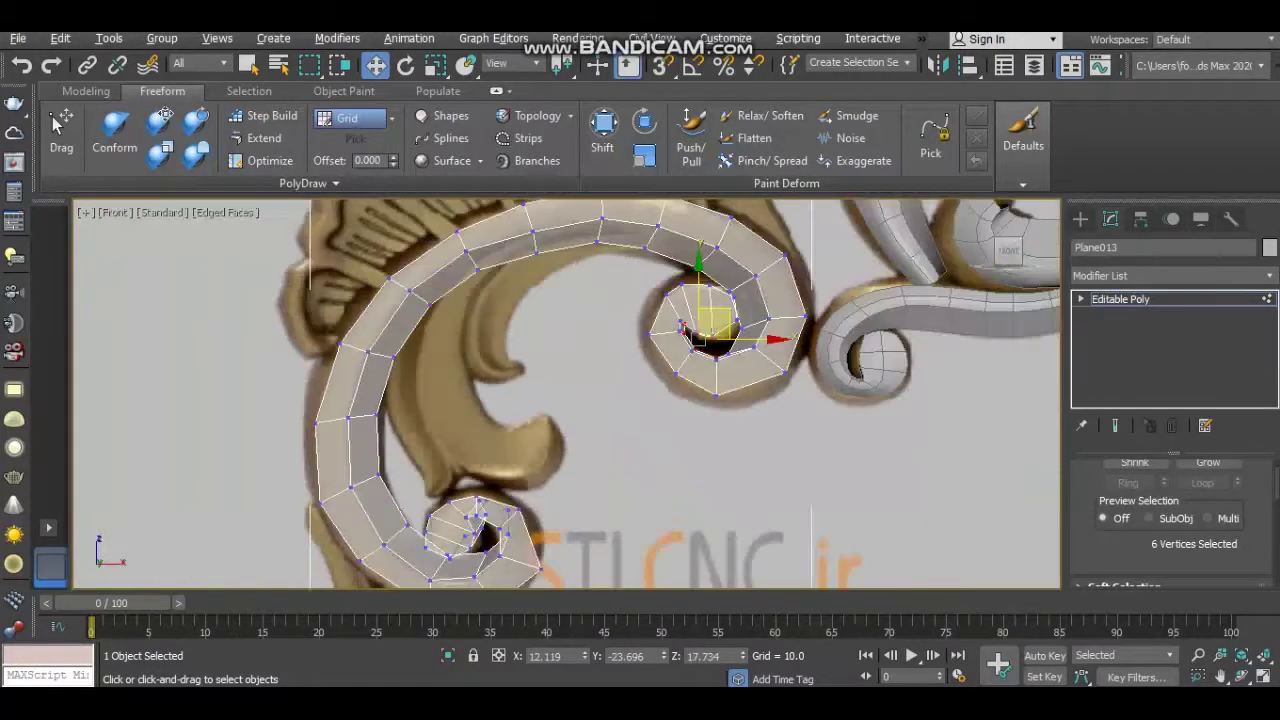
middle_click_drag(525, 478, 635, 340)
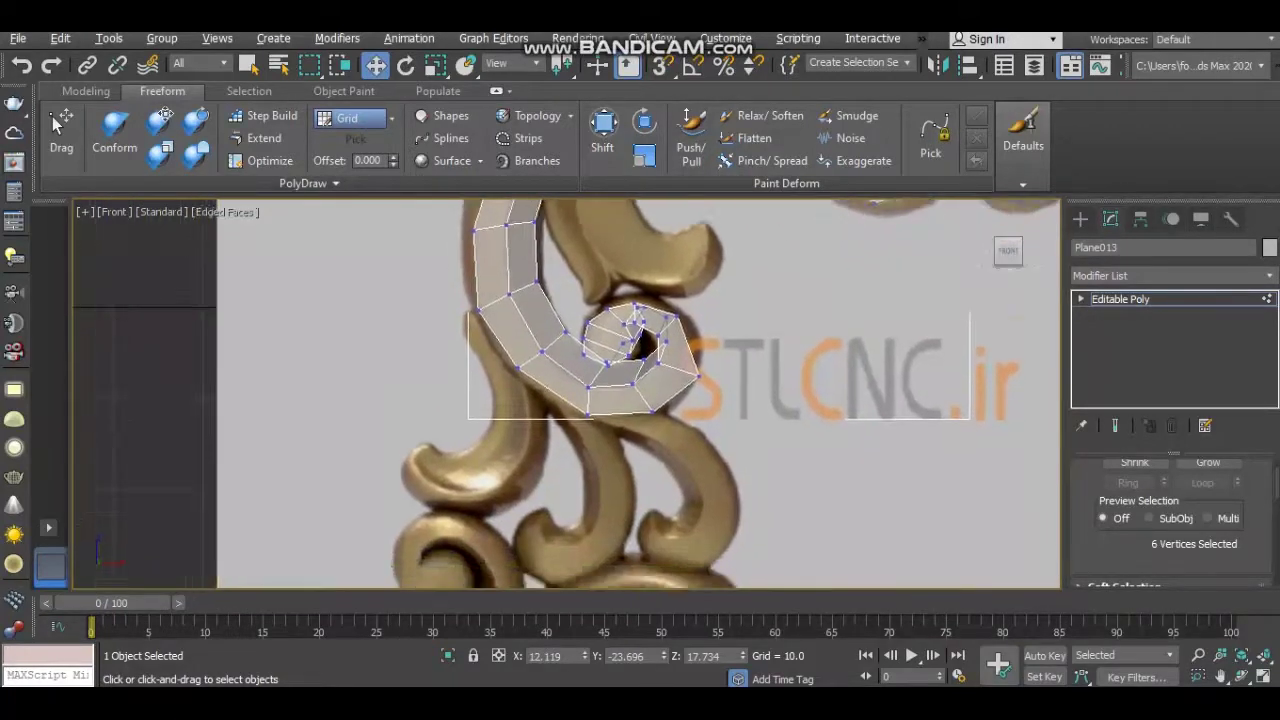
scroll(635, 340, "up", 2)
scroll(635, 340, "up", 1)
scroll(635, 340, "up", 2)
left_click_drag(708, 339, 698, 280)
scroll(655, 307, "up", 2)
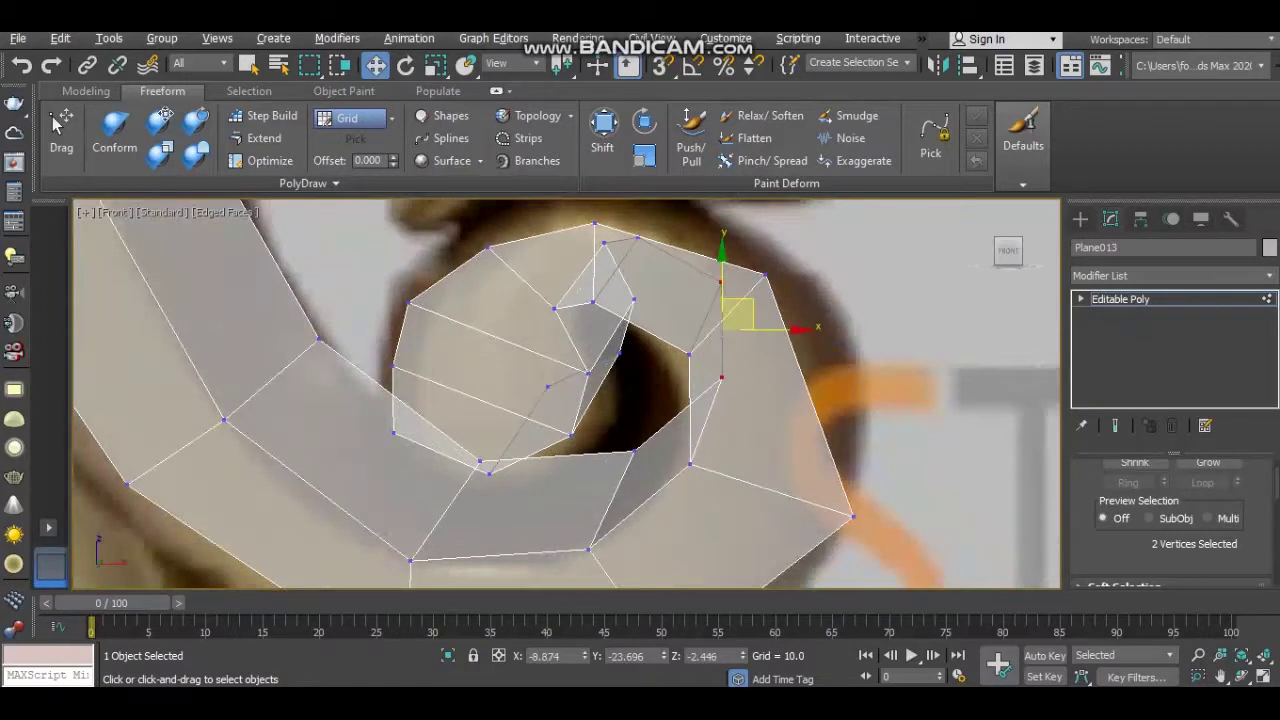
left_click_drag(592, 232, 645, 310, "ctrl")
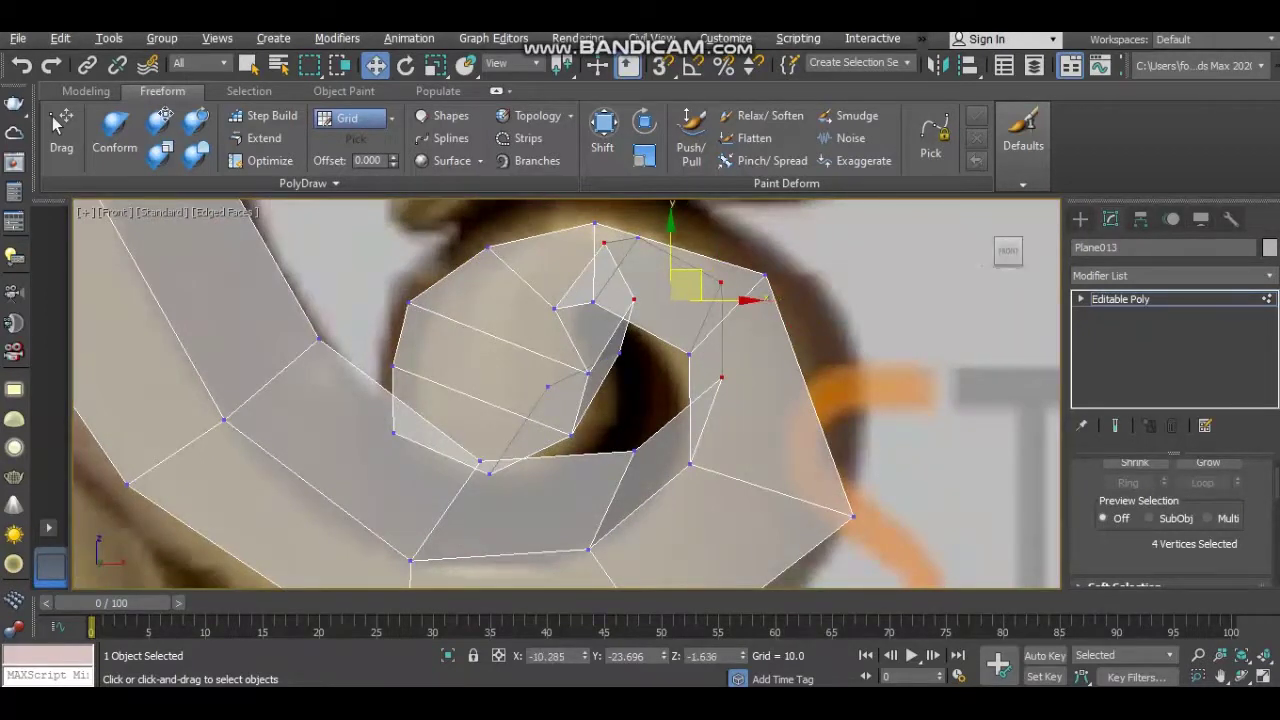
left_click(618, 352, "ctrl")
left_click(547, 386, "ctrl")
left_click(640, 238, "alt")
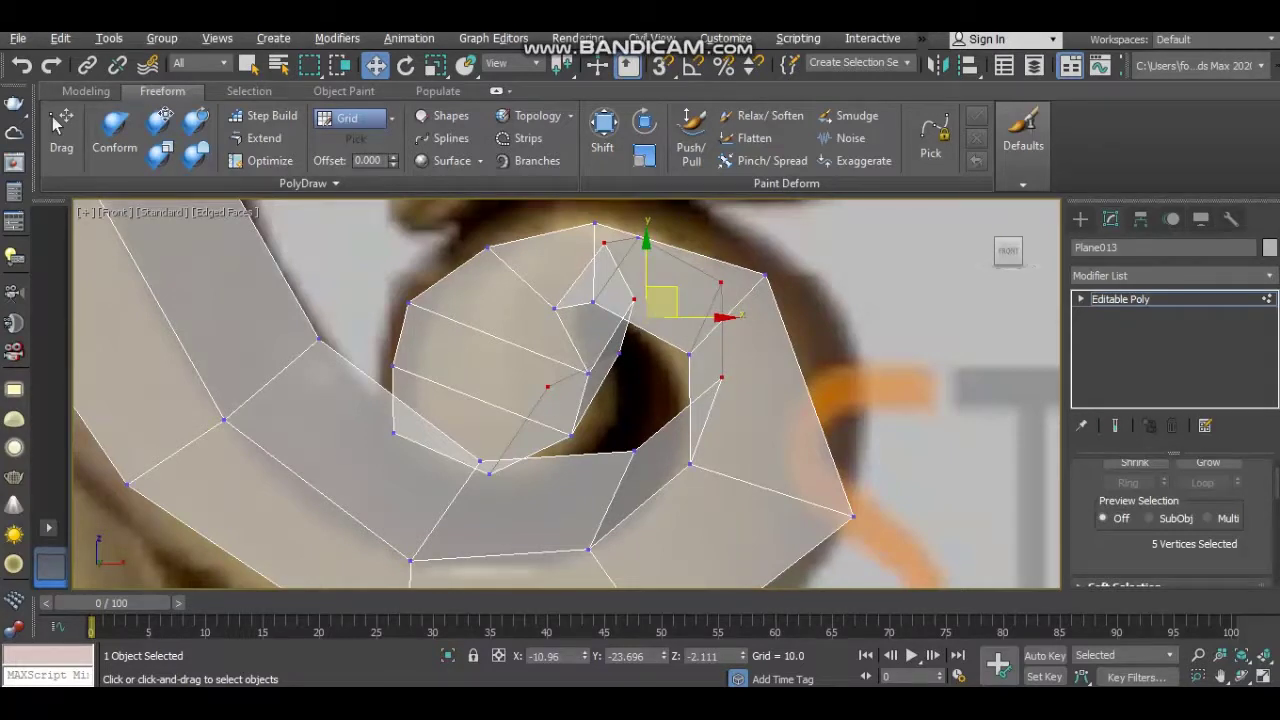
left_click_drag(660, 300, 622, 335)
Return to the full-size perspective view and leave vertex editing
scroll(600, 390, "down", 3)
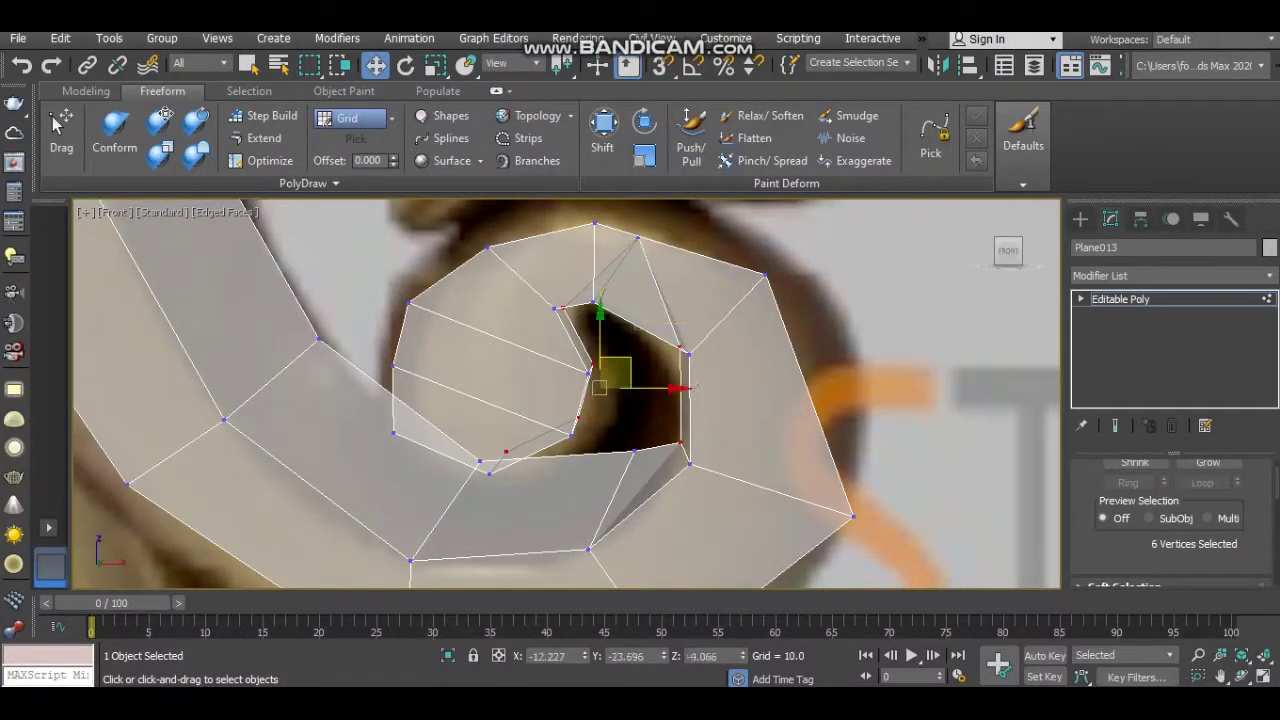
scroll(600, 390, "down", 3)
key("alt+w")
key("alt+w")
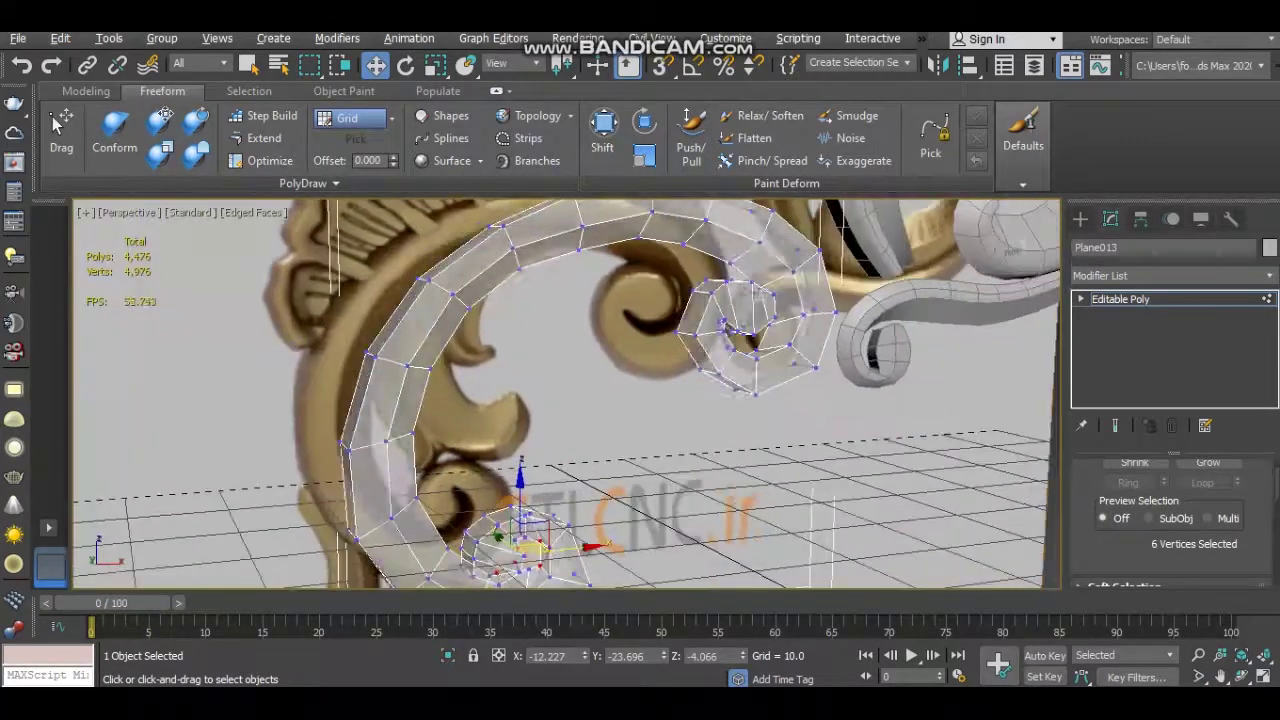
key("1")
left_click(1170, 275)
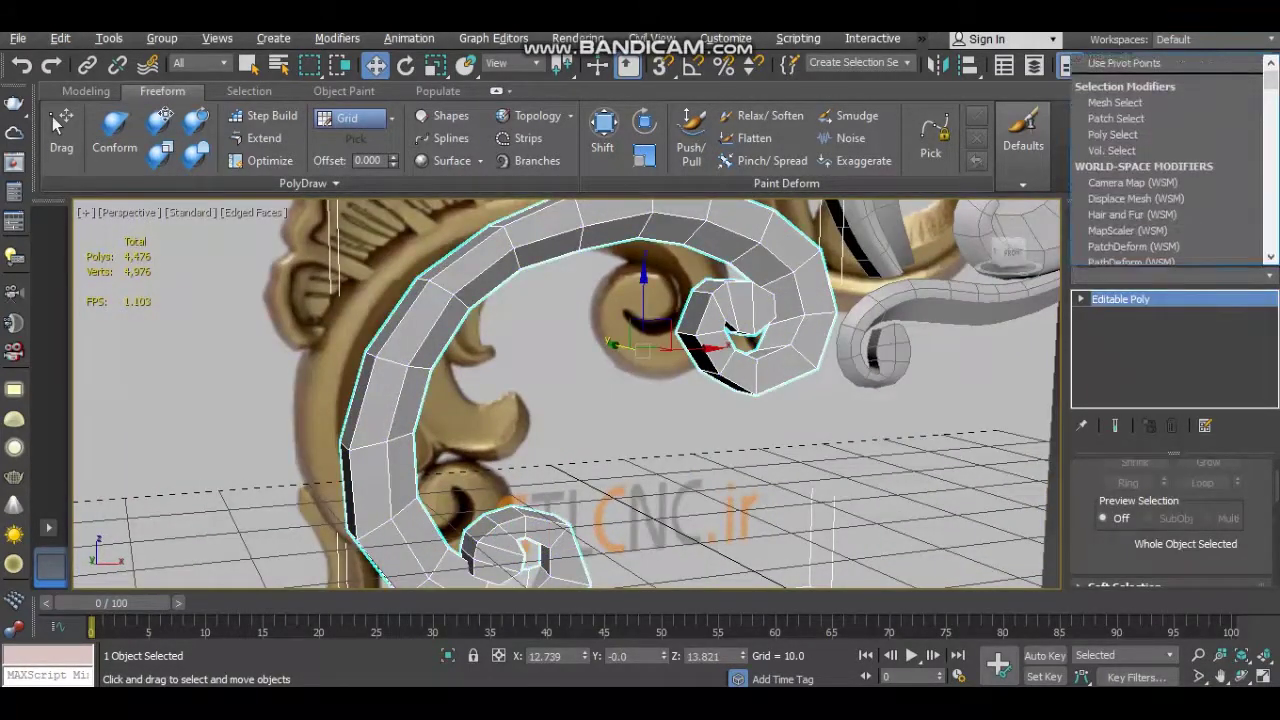
Add a MeshSmooth modifier to Plane013 and select an outline edge at its Edge level
type("skin")
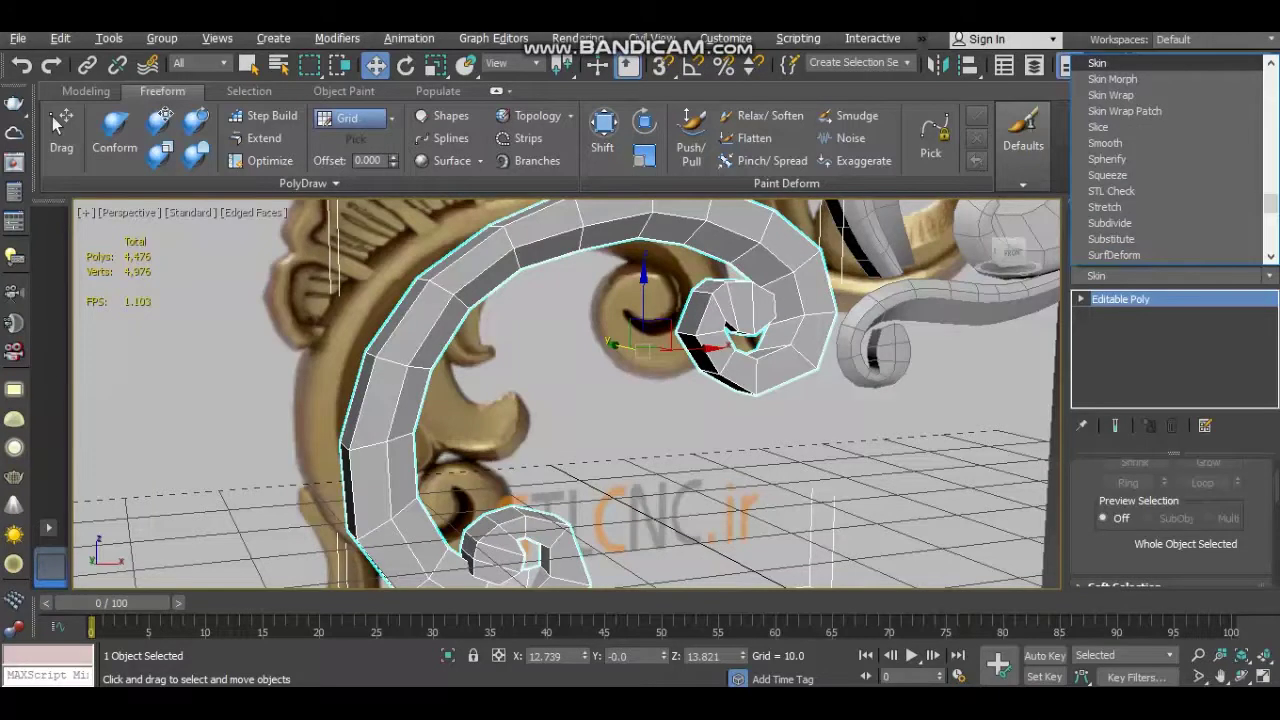
key("BackSpace")
key("BackSpace")
key("Escape")
left_click(1170, 275)
type("mc")
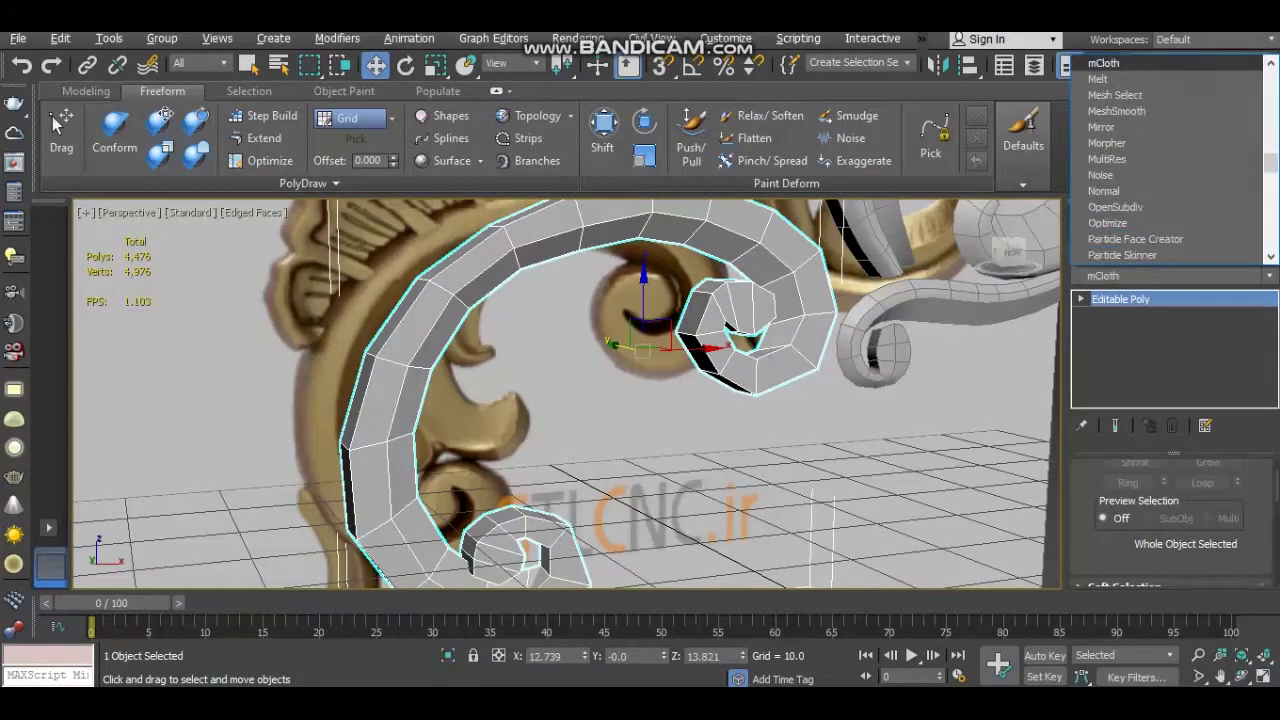
key("Down")
key("Down")
key("Down")
key("Return")
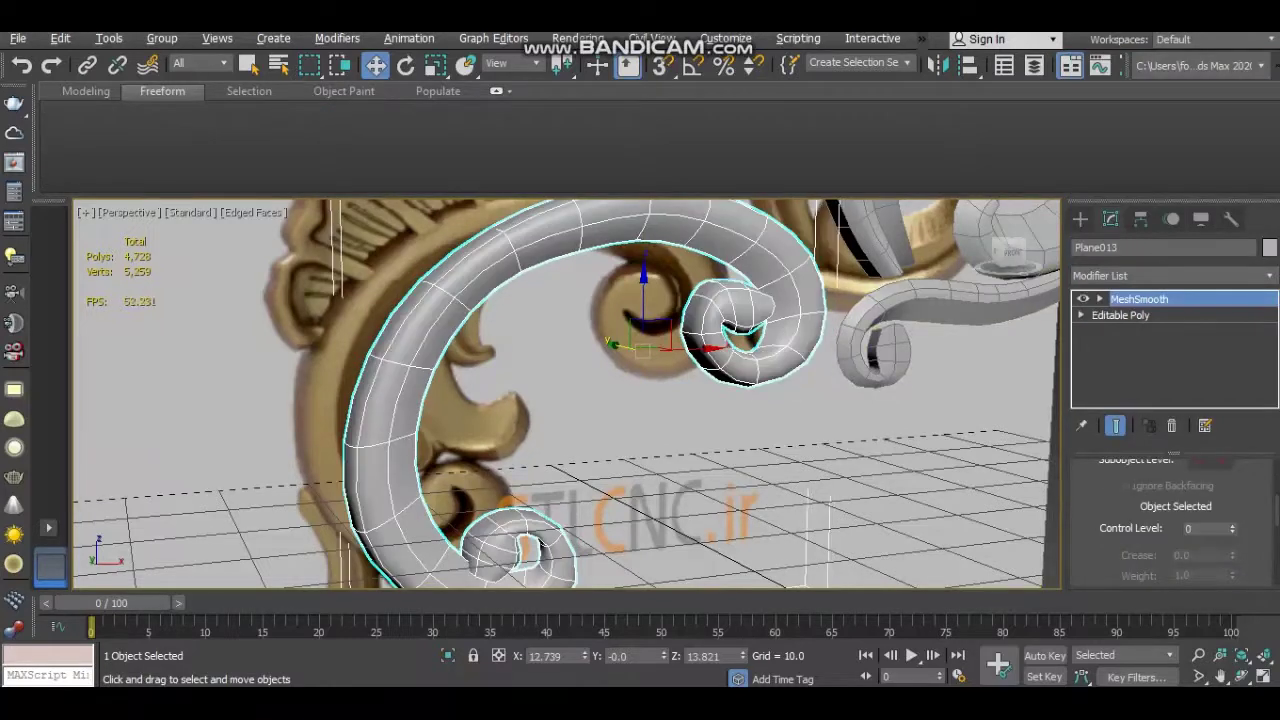
key("2")
left_click(393, 400, "ctrl")
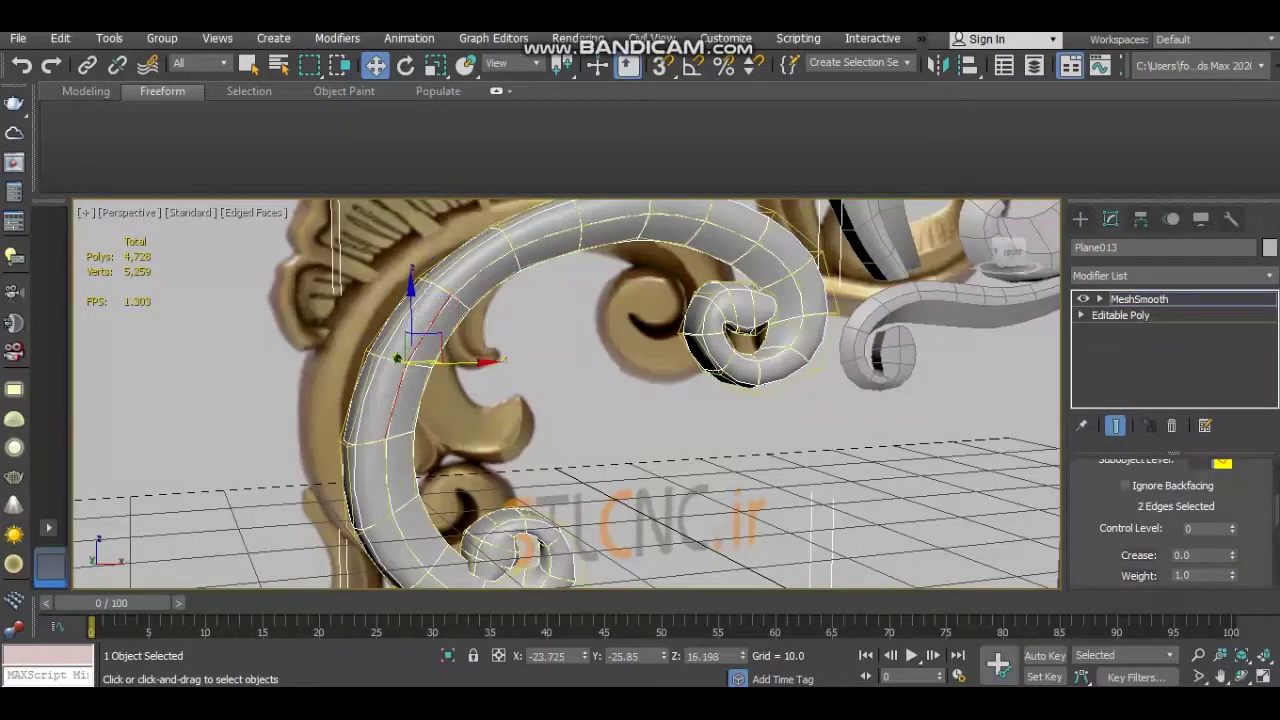
Extend the edge selection down the scroll and along the lower curl
left_click(388, 478, "ctrl")
middle_click_drag(388, 478, 400, 420, "alt")
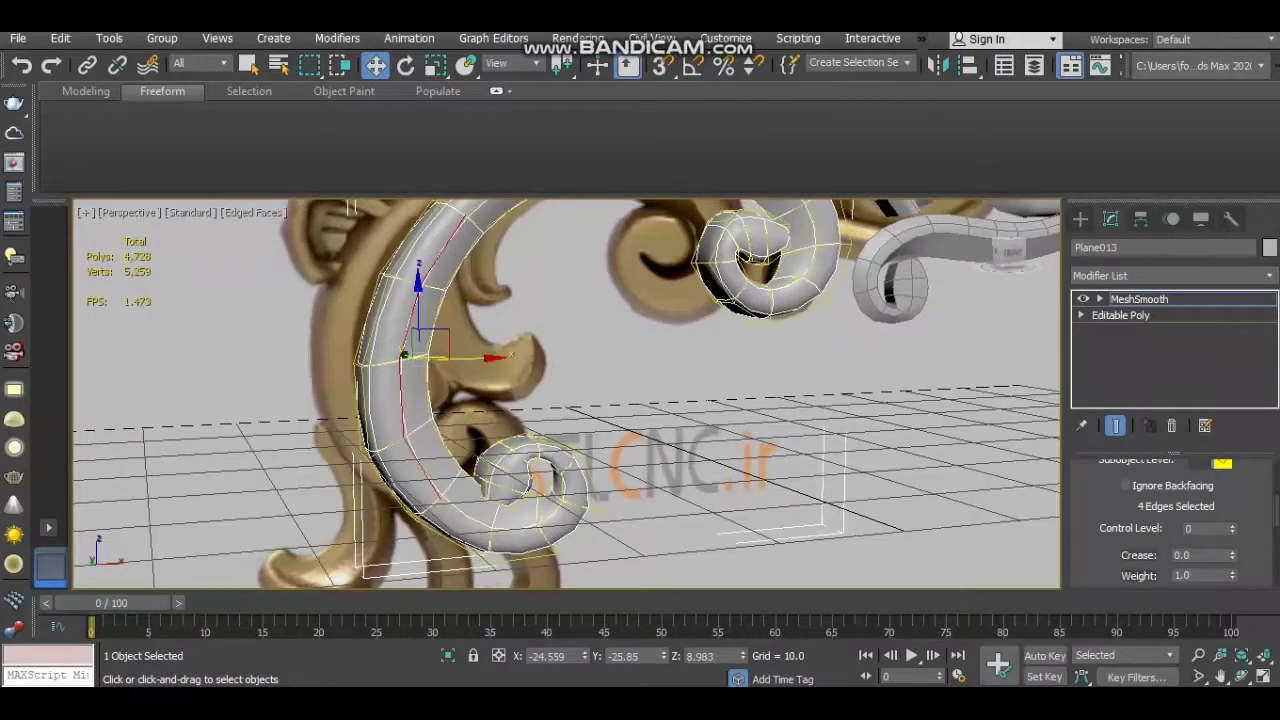
left_click(425, 480, "ctrl")
scroll(505, 540, "up", 4)
left_click(520, 528, "ctrl")
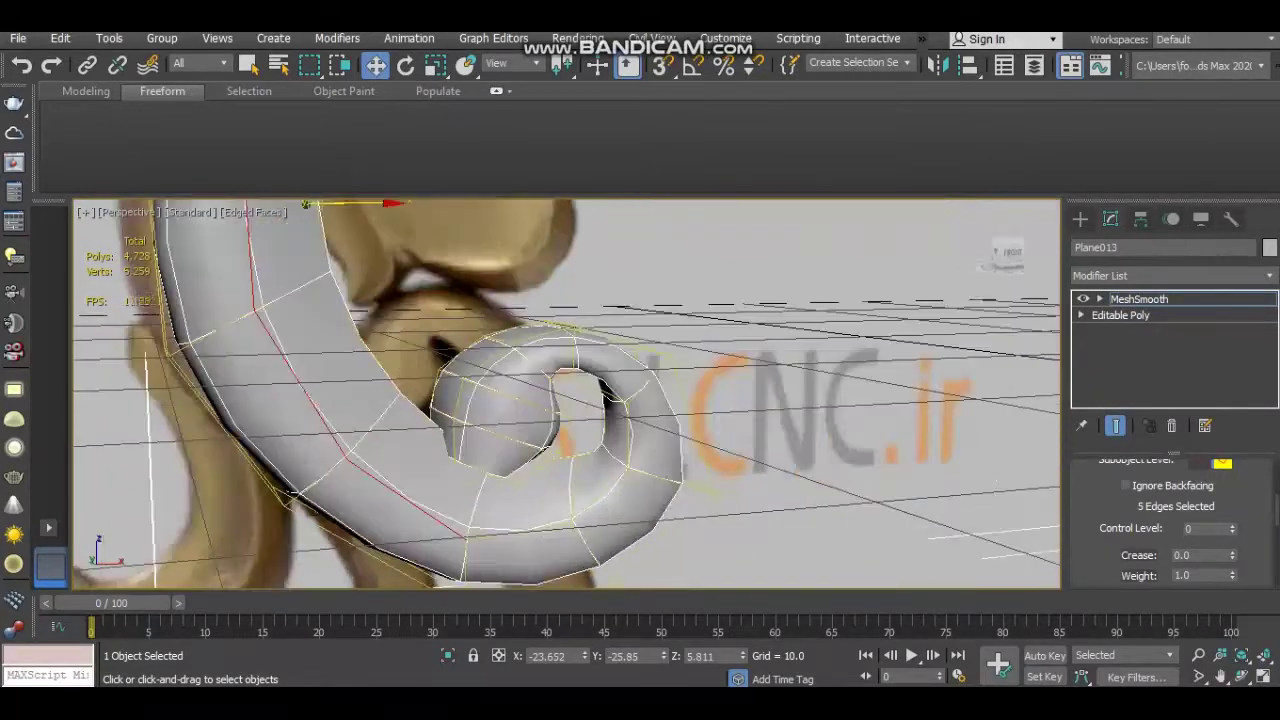
left_click(625, 500, "ctrl")
left_click(670, 440, "ctrl")
scroll(660, 440, "up", 3)
left_click(578, 382, "ctrl")
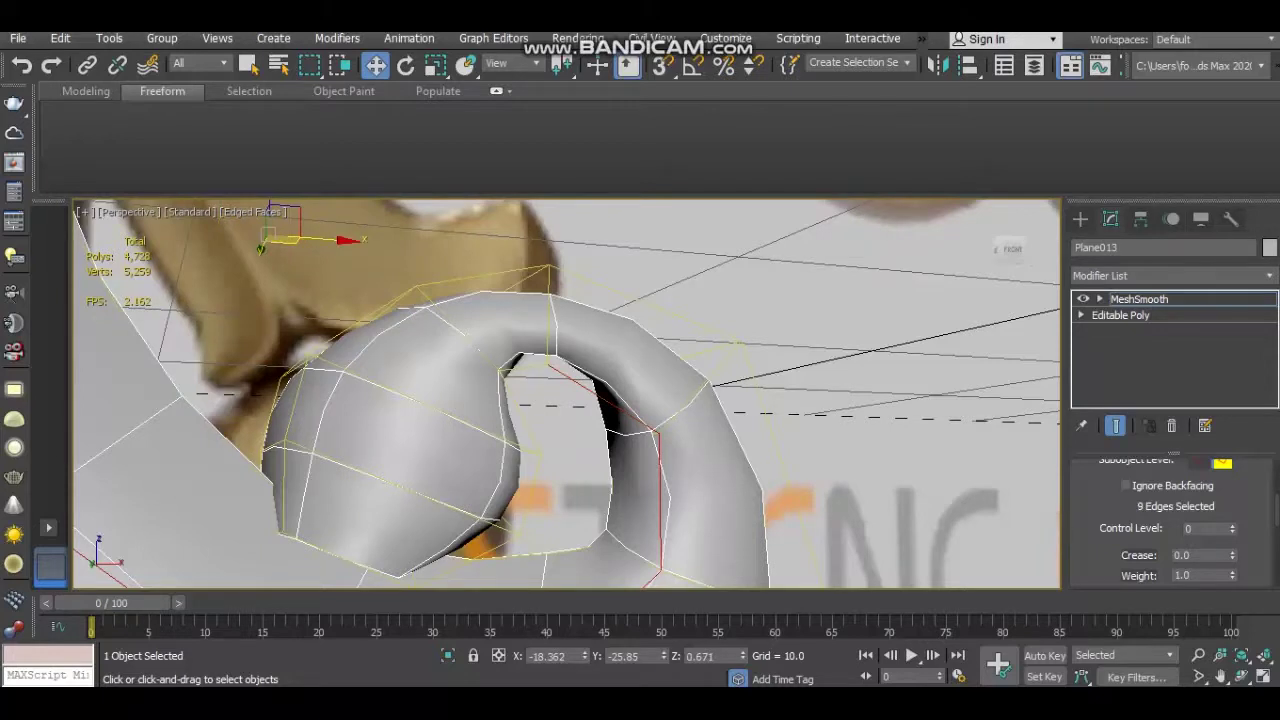
Add hidden edges around and inside the curl, checking them in wireframe
key("F3")
middle_click_drag(560, 400, 630, 386, "alt")
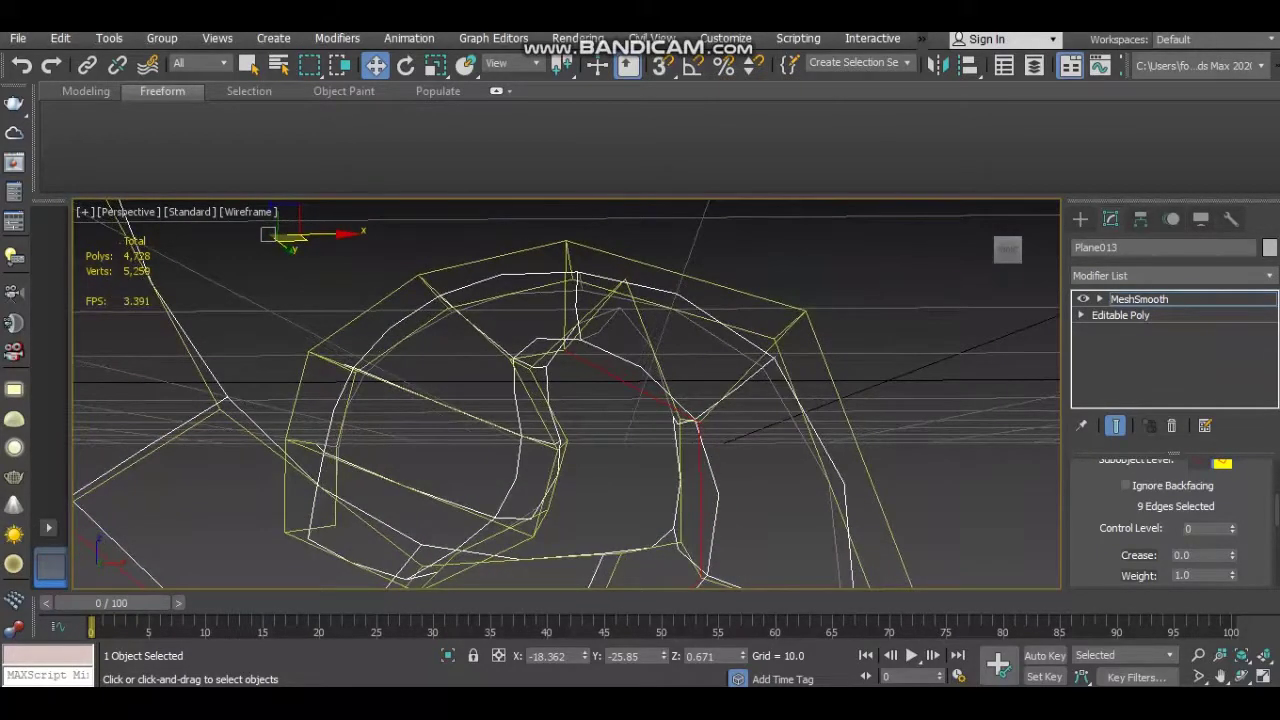
key("F3")
scroll(632, 396, "down", 3)
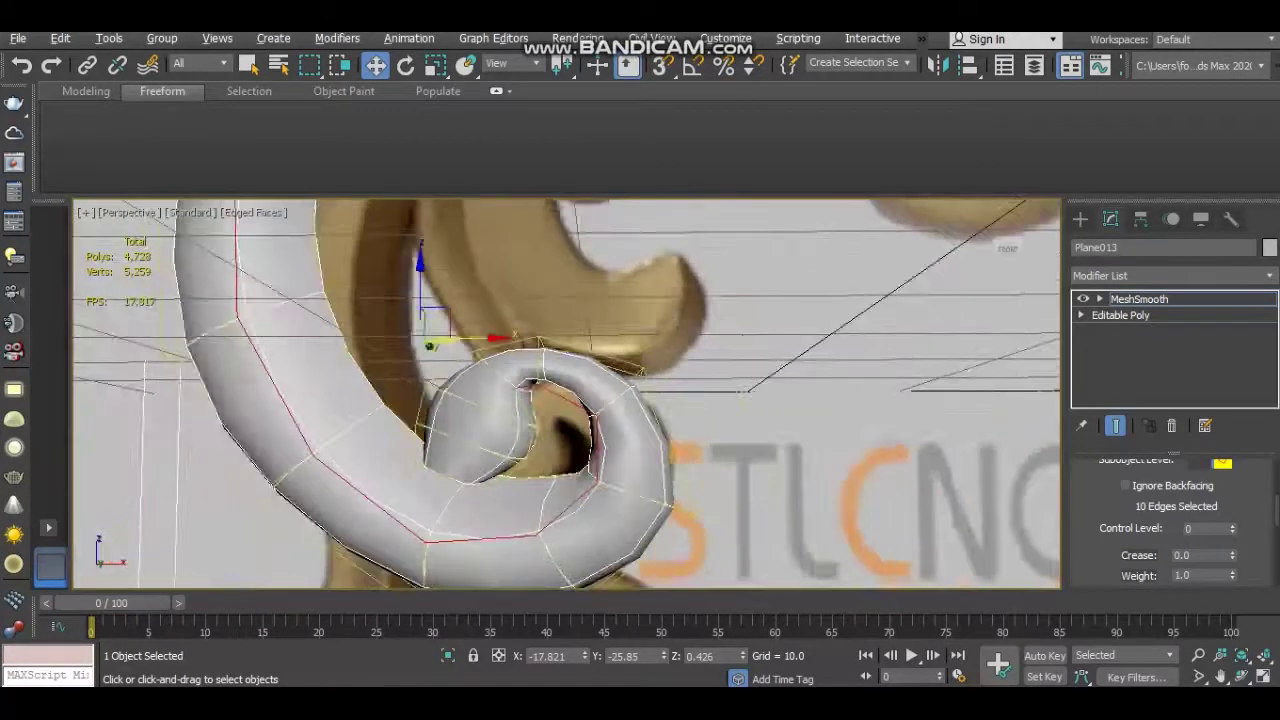
left_click(632, 396, "ctrl")
scroll(632, 396, "up", 3)
scroll(632, 396, "up", 2)
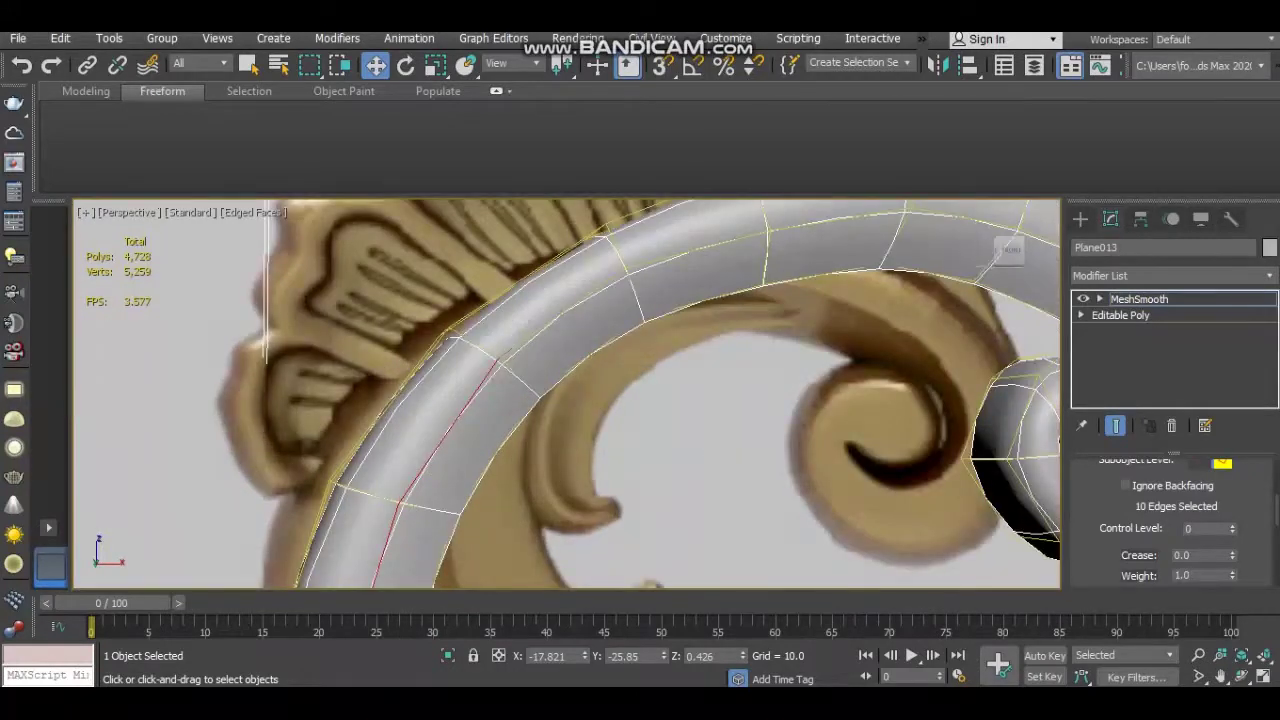
middle_click_drag(566, 394, 540, 420, "alt")
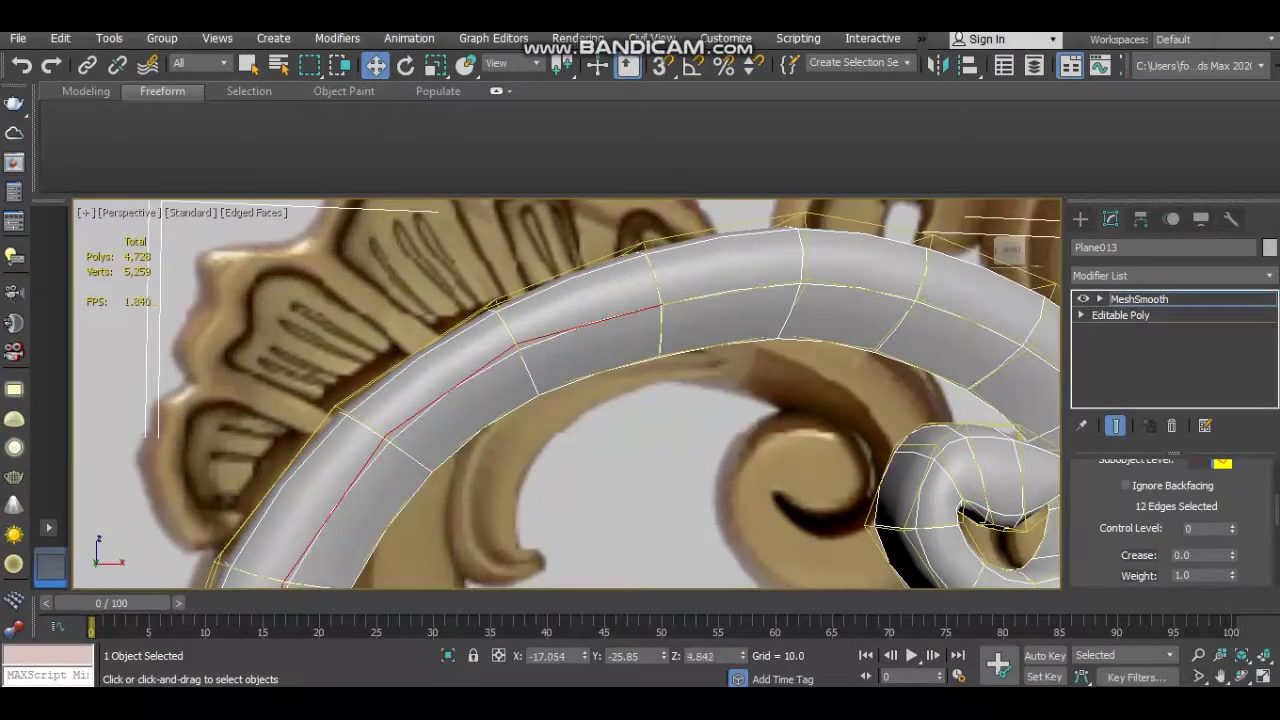
middle_click_drag(566, 420, 450, 390, "alt")
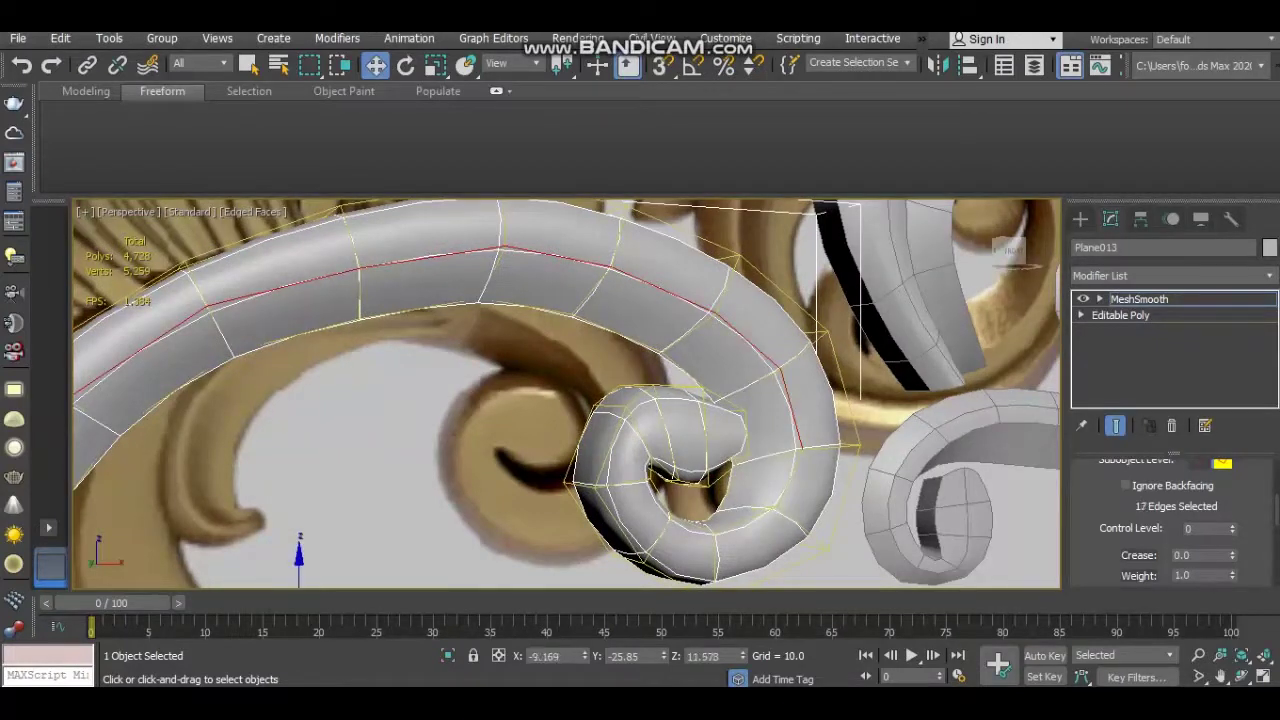
middle_click_drag(566, 400, 620, 410, "alt")
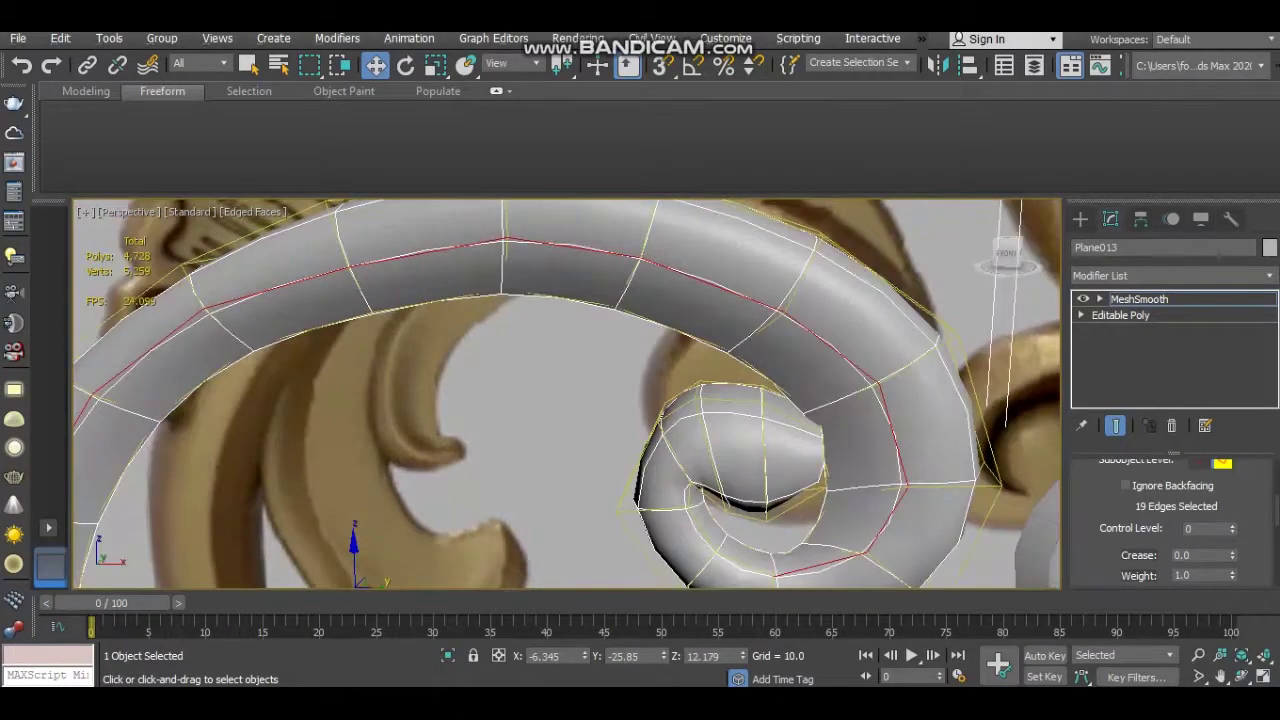
left_click(703, 522, "ctrl")
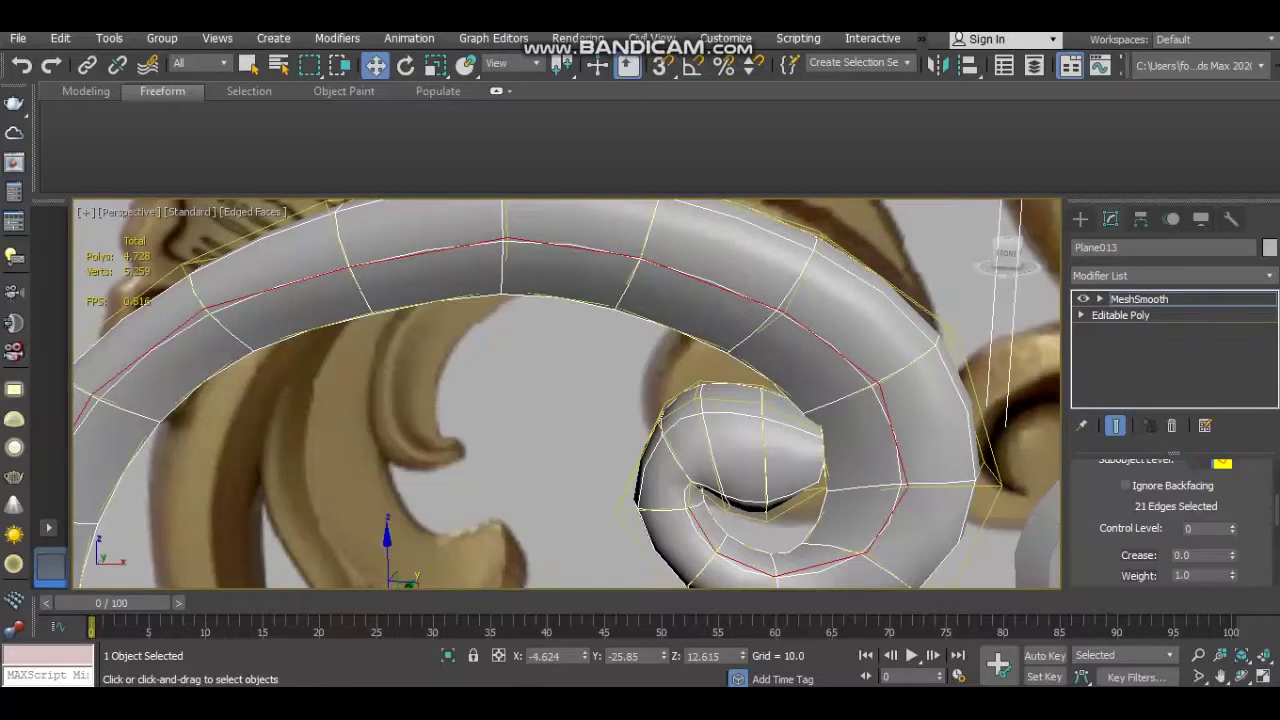
middle_click_drag(566, 400, 755, 360, "alt")
scroll(566, 394, "down", 5)
Select edges along the tube's left side, across its top and down its right side
left_click(445, 345)
left_click(450, 300, "ctrl")
middle_click_drag(450, 360, 510, 340, "alt")
left_click(447, 392, "ctrl")
left_click(490, 325, "ctrl")
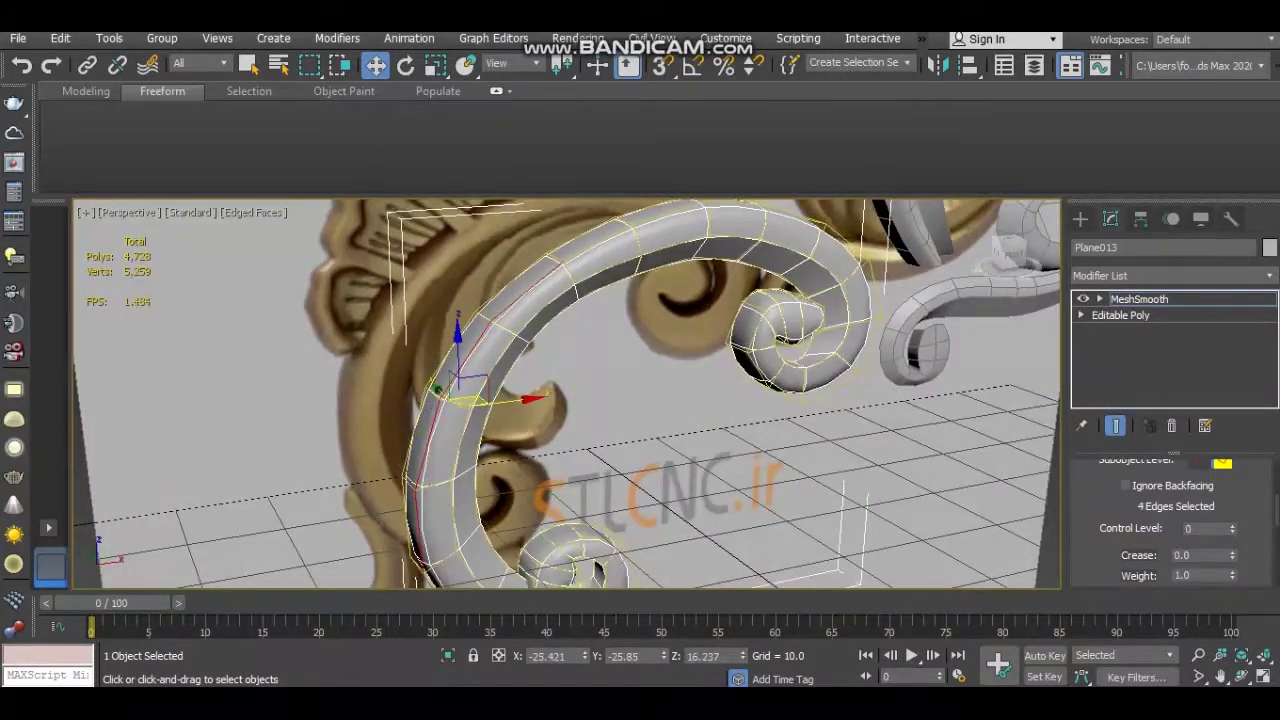
left_click(597, 236, "ctrl")
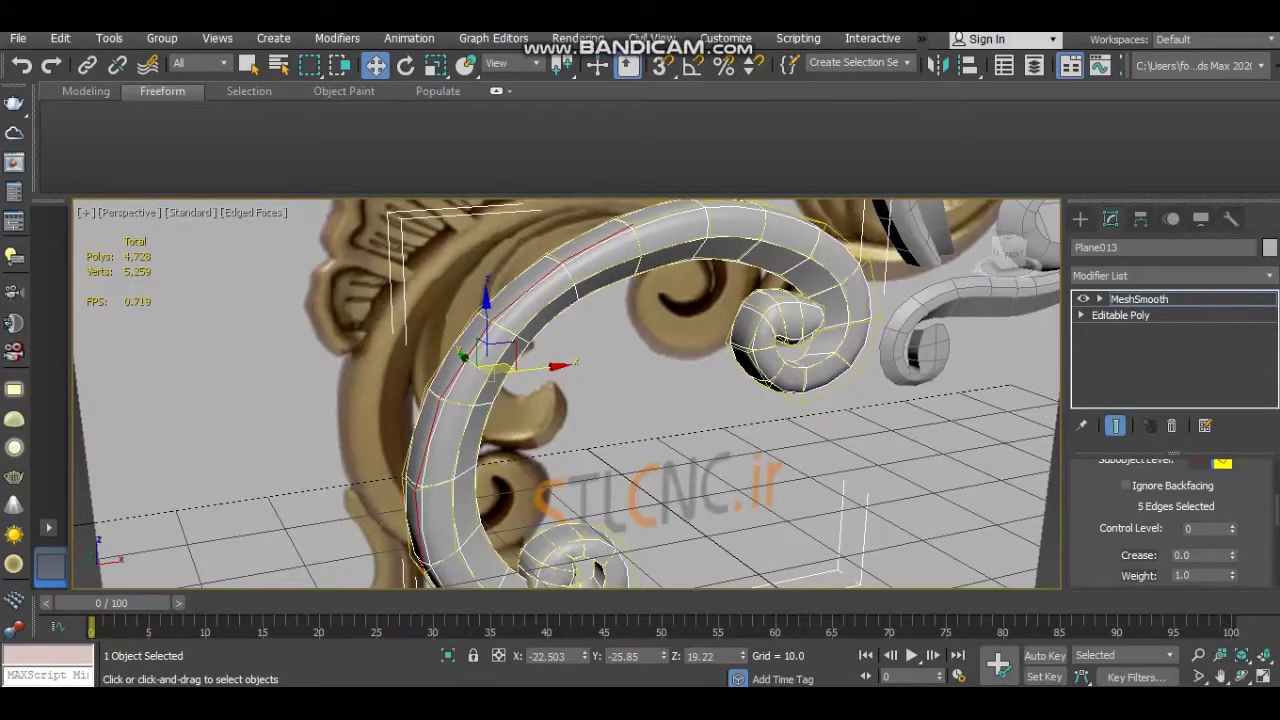
left_click(650, 220, "ctrl")
middle_click_drag(650, 220, 600, 300, "alt")
left_click(575, 352, "ctrl")
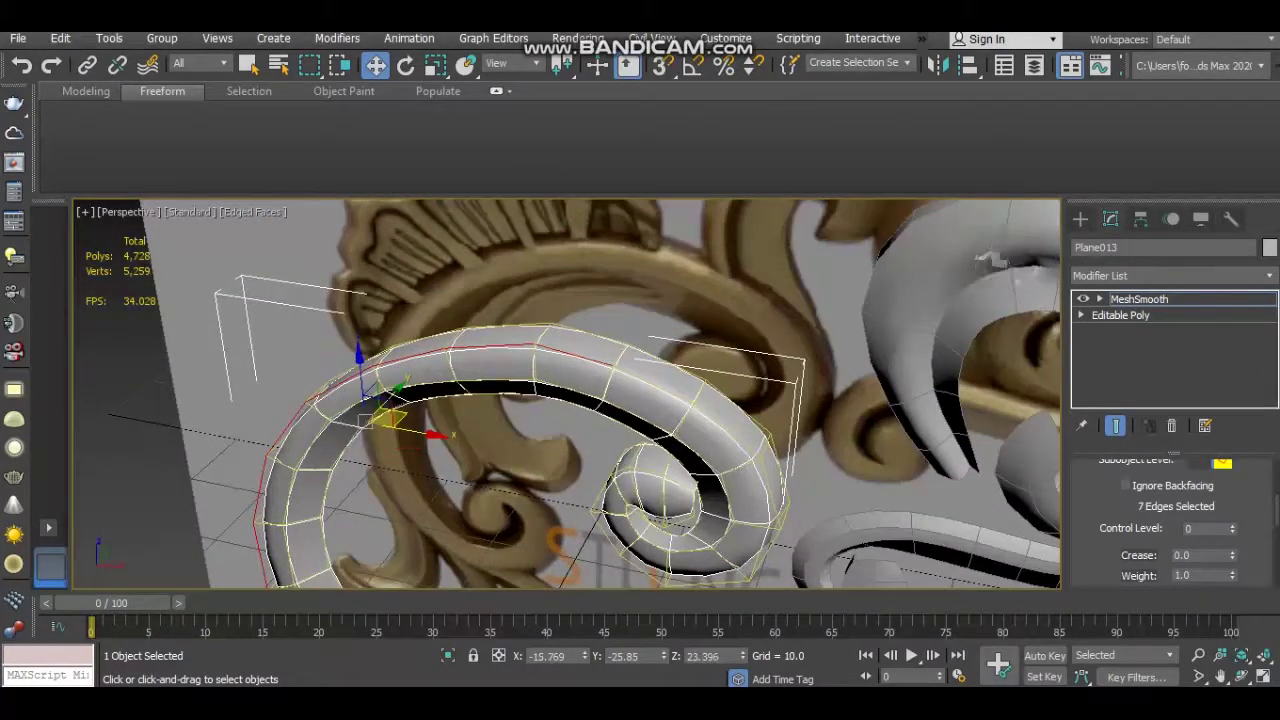
left_click(640, 376, "ctrl")
left_click(725, 415, "ctrl")
left_click(762, 452, "ctrl")
mouse_move(762, 452)
middle_mouse_down("alt")
mouse_move(700, 380)
mouse_move(640, 400)
middle_mouse_up("alt")
Add the remaining spiral and inner coil edges to the crease selection
left_click(290, 430, "ctrl")
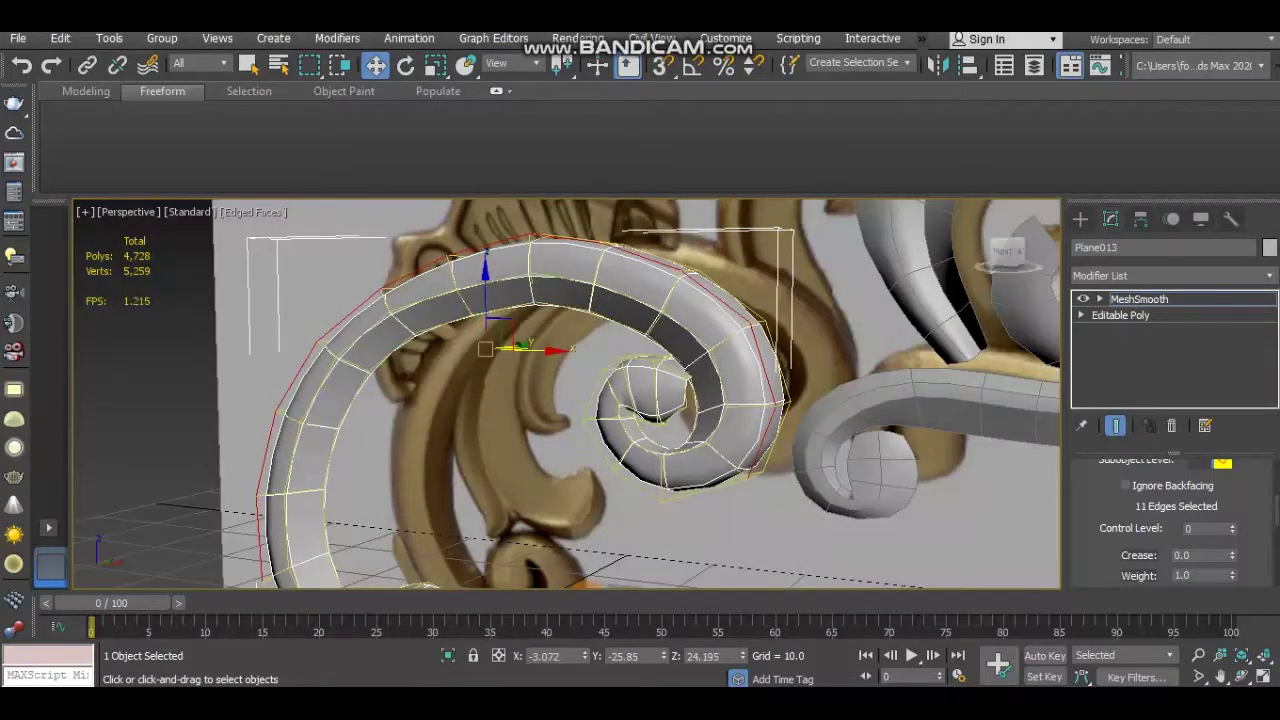
middle_click_drag(290, 430, 400, 380, "alt")
scroll(740, 430, "up", 5)
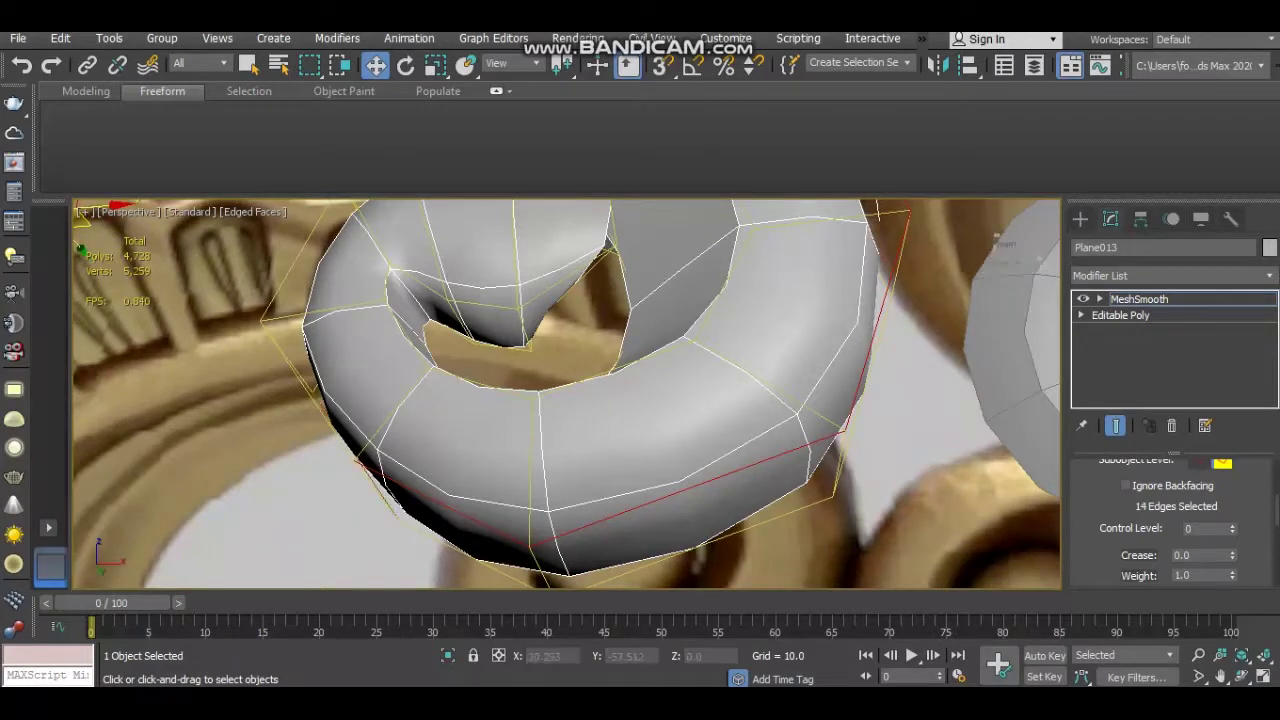
middle_click_drag(400, 380, 430, 400, "alt")
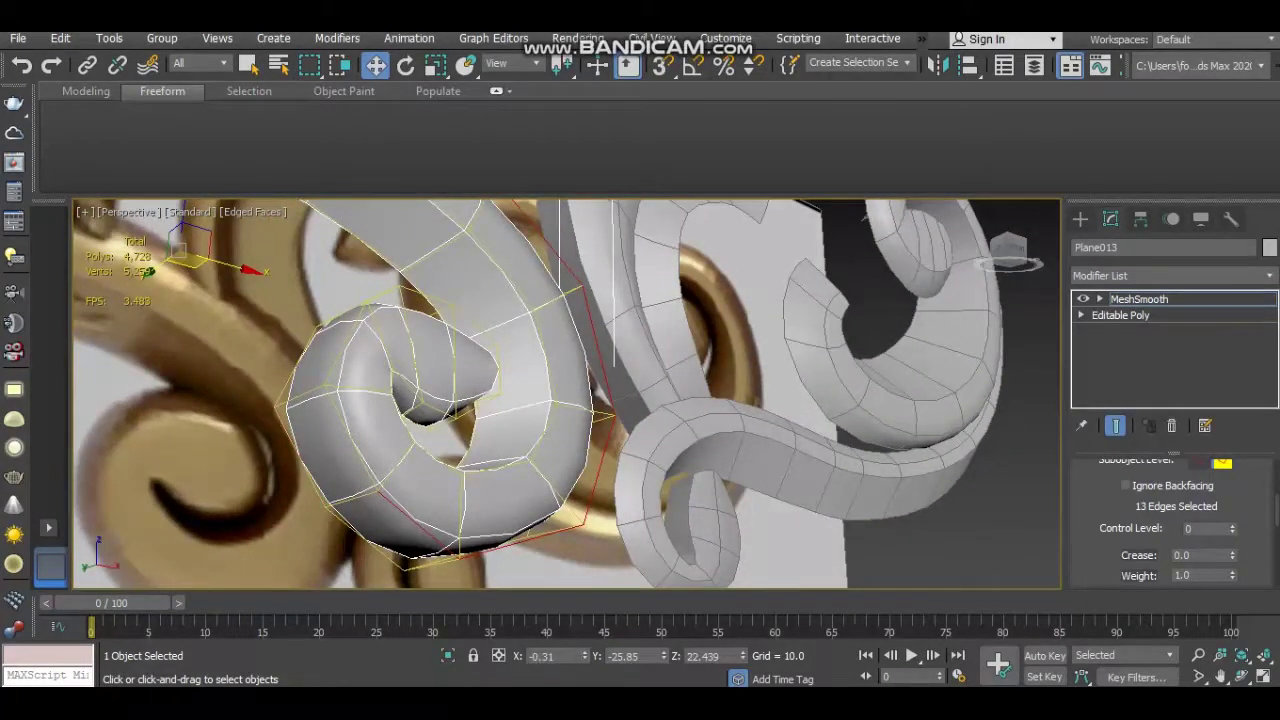
left_click(350, 440, "ctrl")
mouse_move(560, 400)
middle_mouse_down("alt")
mouse_move(700, 360)
mouse_move(590, 390)
mouse_move(640, 375)
middle_mouse_up("alt")
left_click(440, 332, "ctrl")
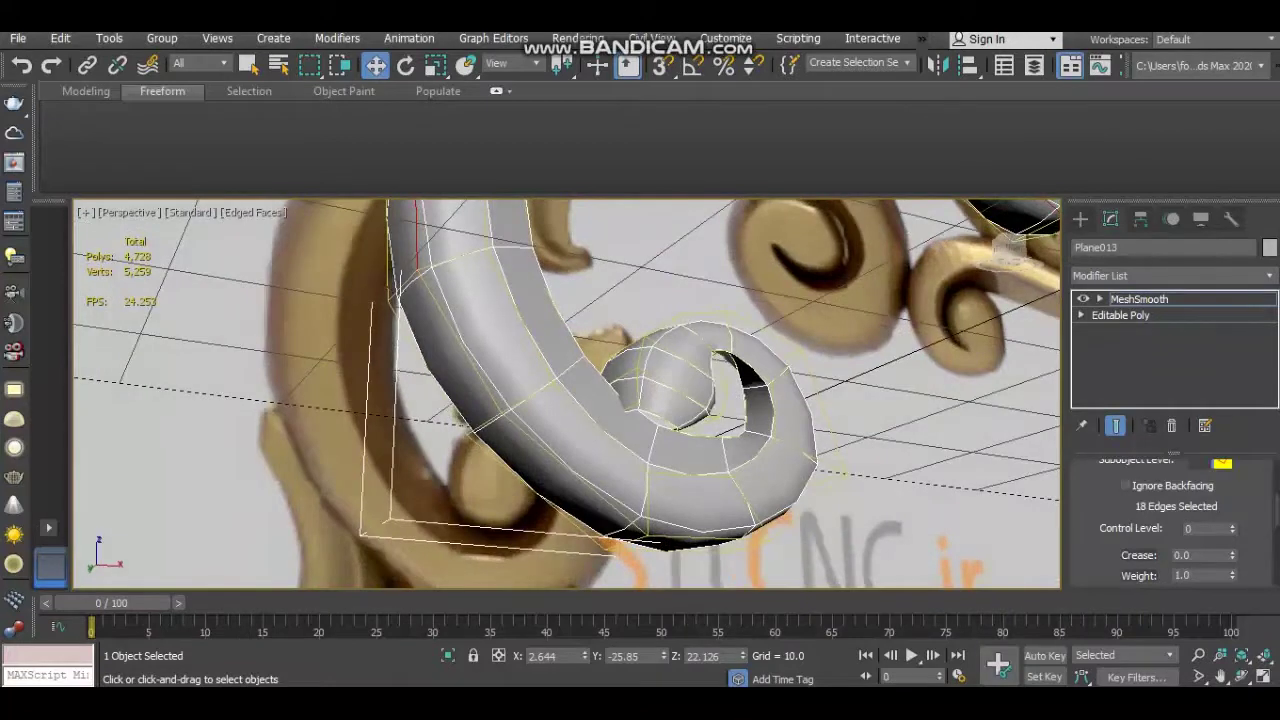
middle_click_drag(560, 400, 440, 385, "alt")
left_click(498, 444, "ctrl")
mouse_move(498, 444)
middle_mouse_down("alt")
mouse_move(610, 410)
mouse_move(590, 395)
mouse_move(650, 385)
middle_mouse_up("alt")
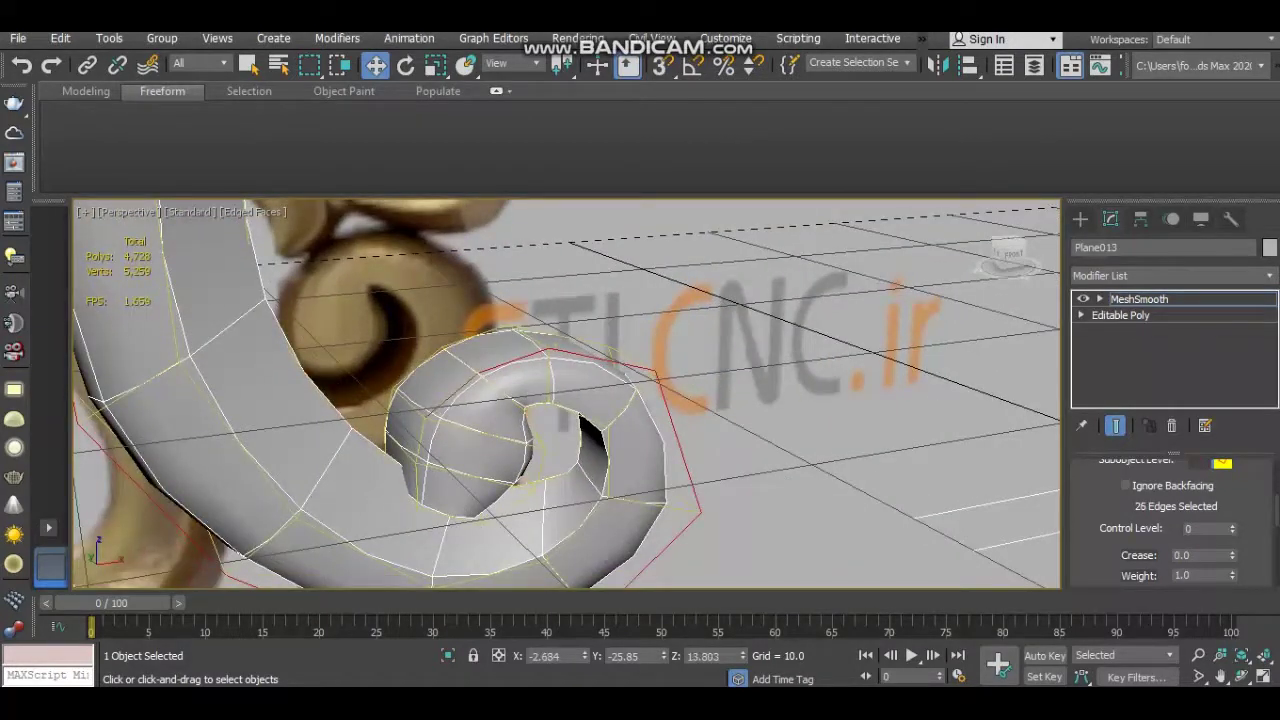
Set the selected edges' Crease to 0.1, then deselect and turn off Edged Faces
left_click(1232, 551)
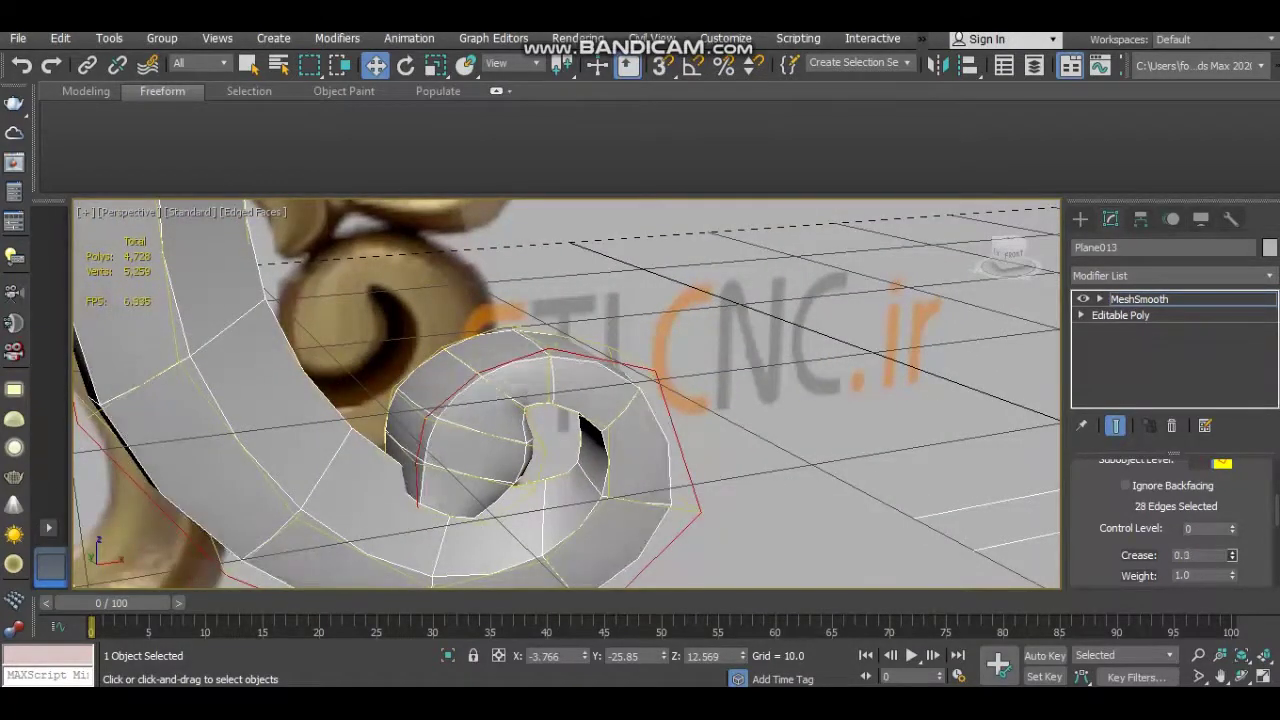
mouse_move(578, 418)
middle_mouse_down("alt")
mouse_move(540, 572)
mouse_move(578, 480)
middle_mouse_up("alt")
left_click(560, 535)
key("F4")
left_click(1080, 218)
left_click(1000, 520)
mouse_move(1000, 520)
middle_mouse_down("alt")
mouse_move(890, 485)
mouse_move(490, 530)
middle_mouse_up("alt")
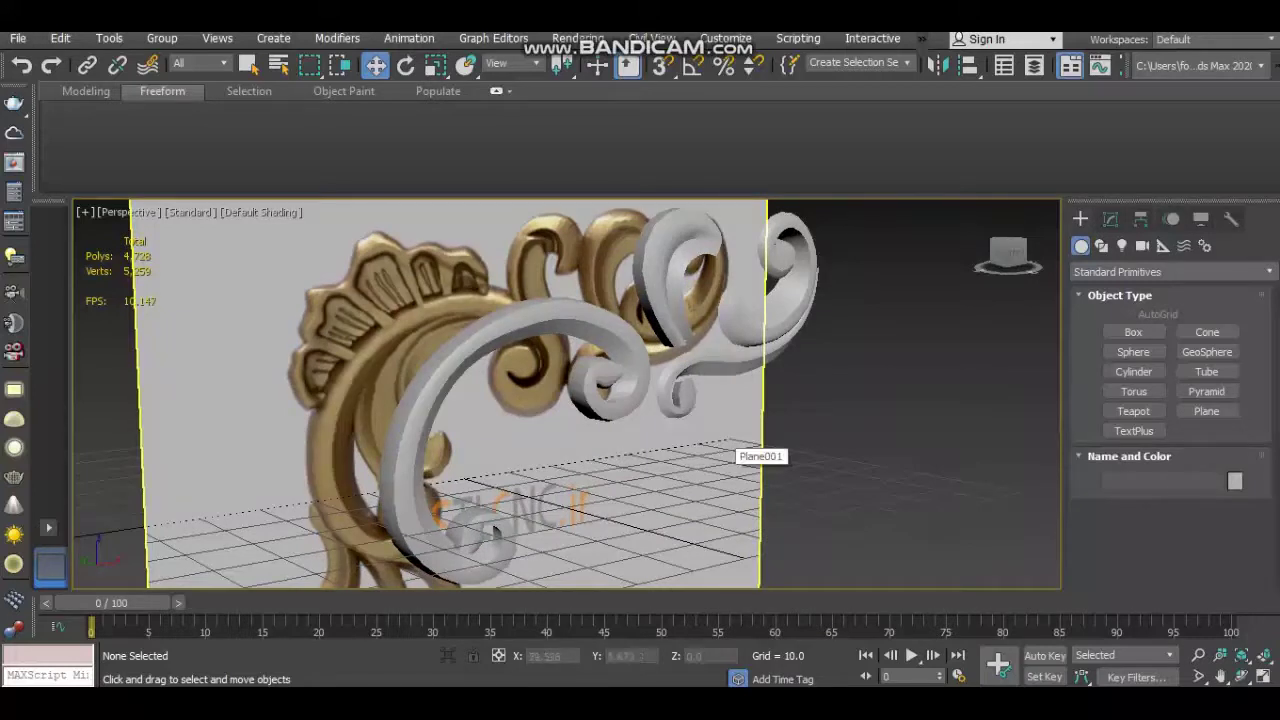
Select Plane013, maximize and frame the Front view, and drop to its Editable Poly level
left_click(488, 535)
key("alt+w")
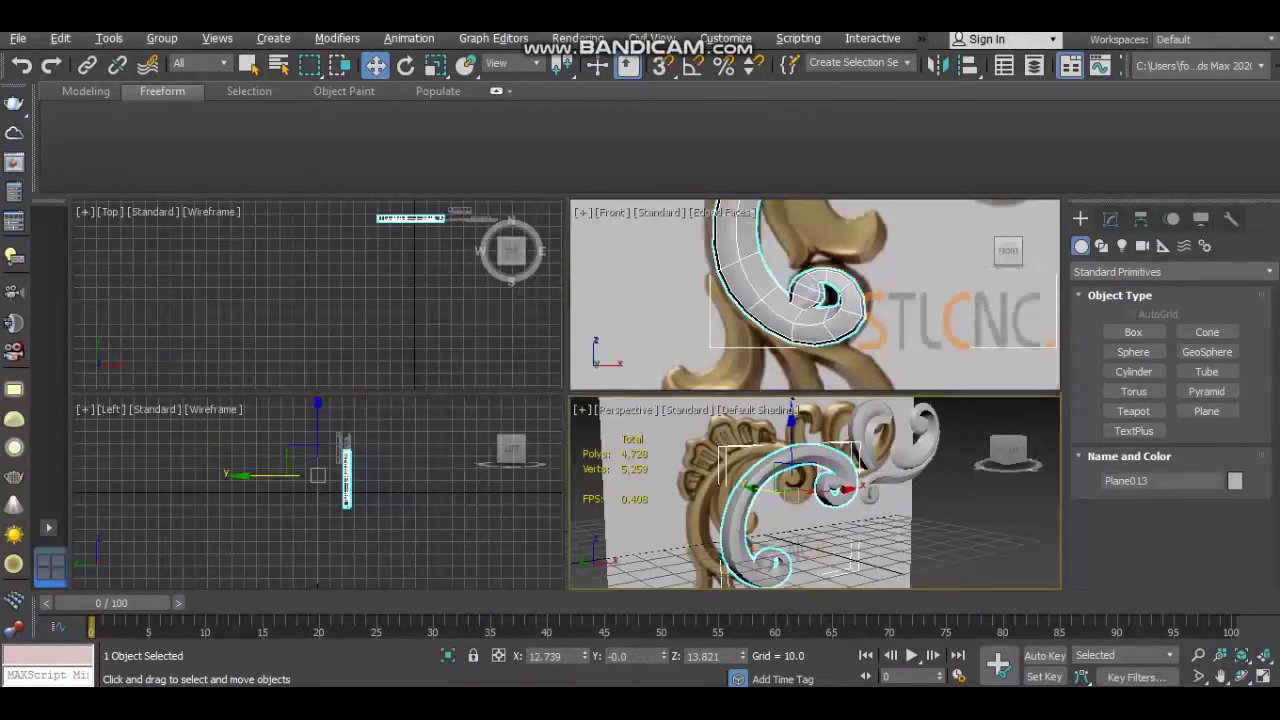
key("alt+w")
key("z")
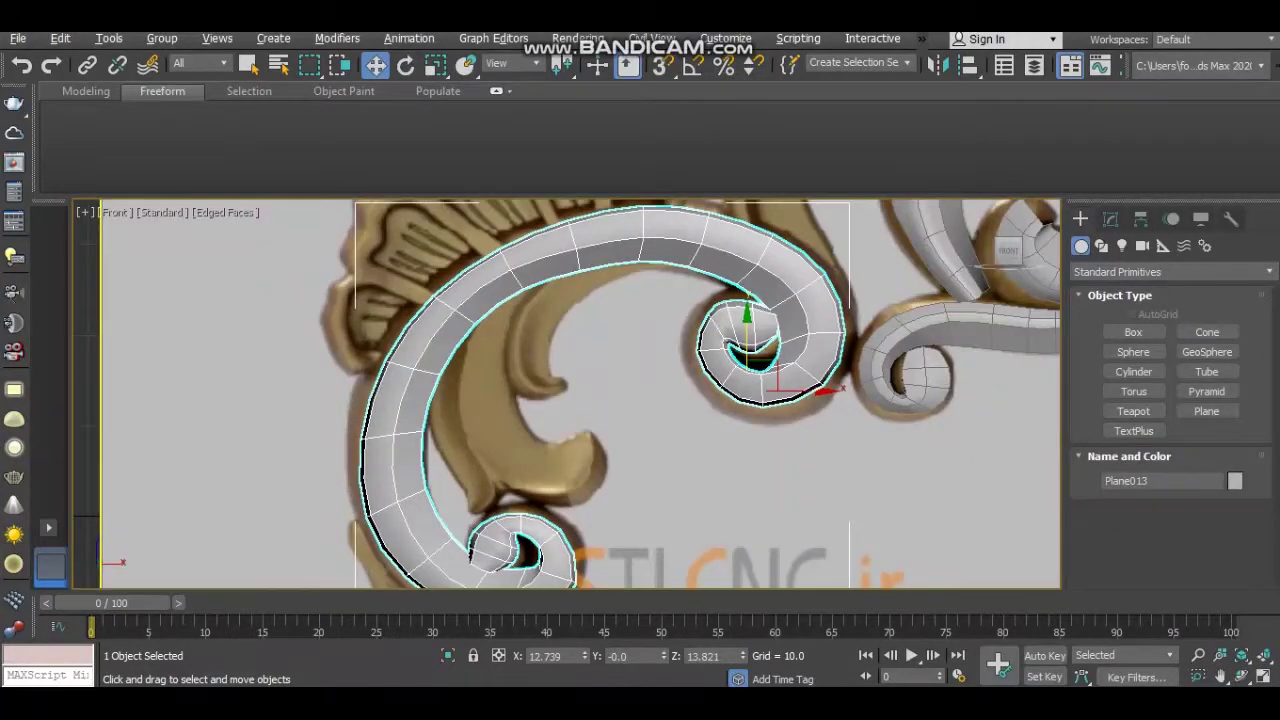
left_click(1110, 219)
left_click(1120, 315)
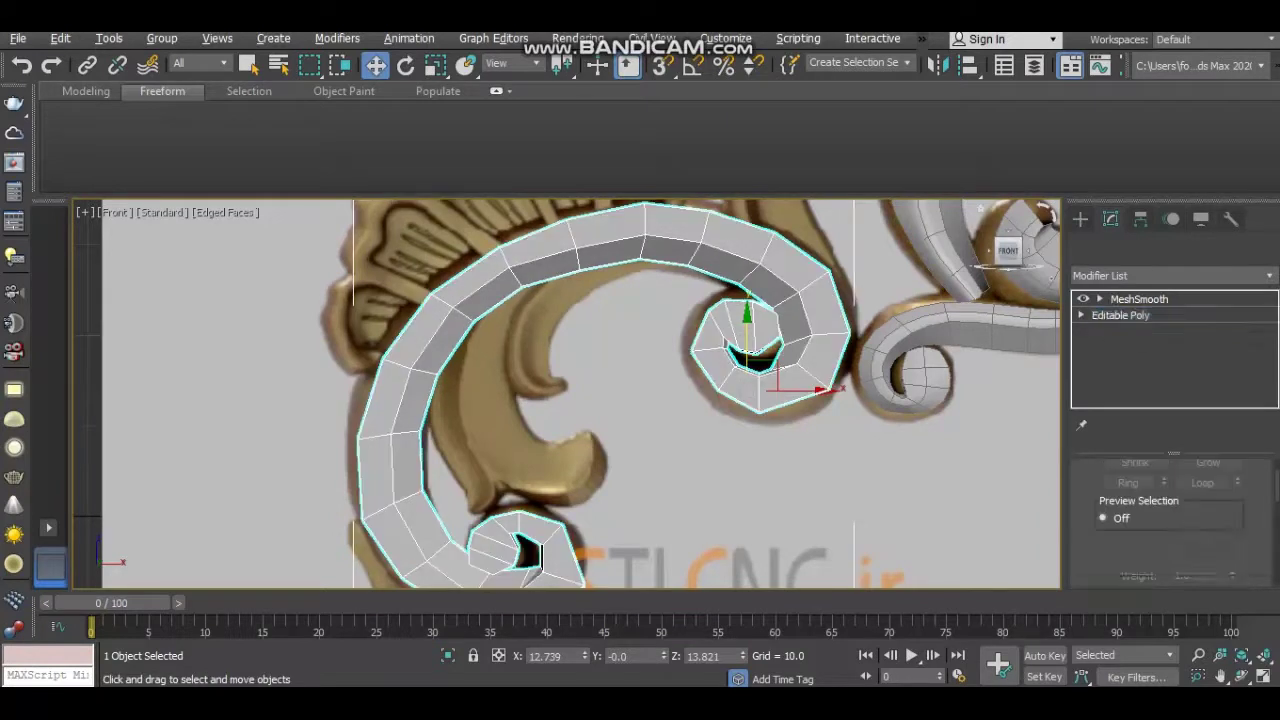
key("2")
scroll(566, 394, "up", 5)
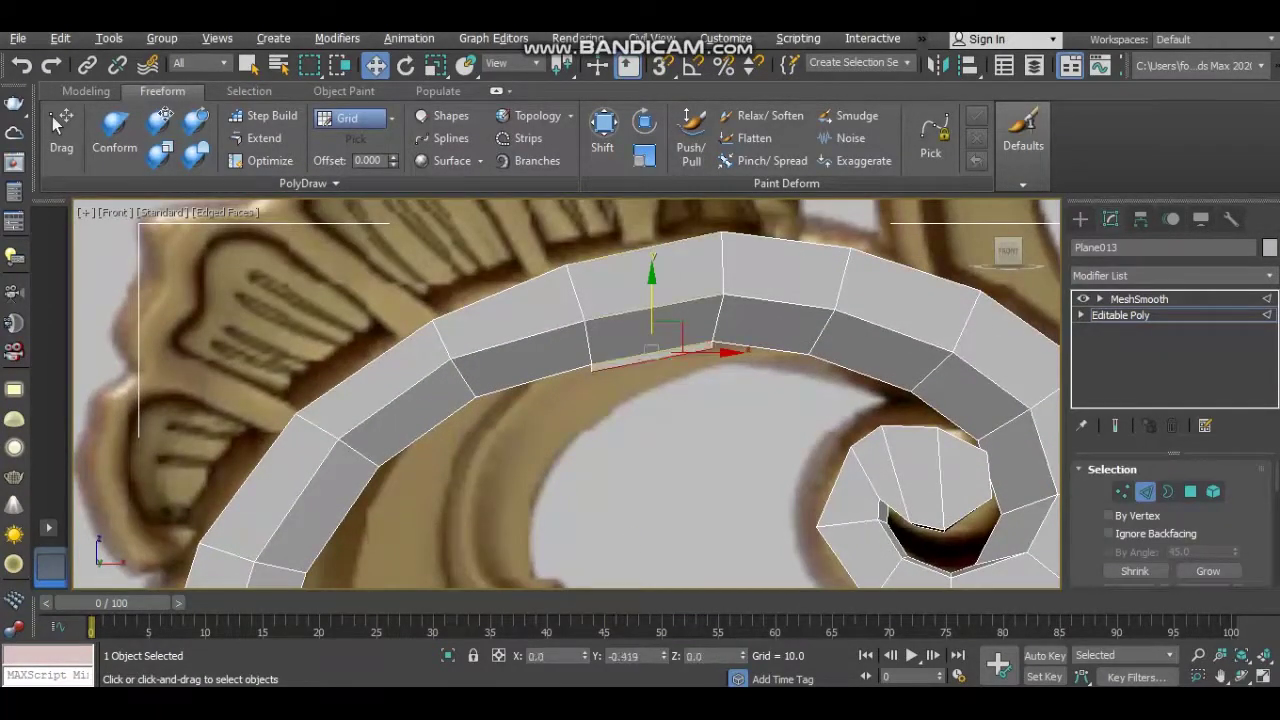
scroll(598, 418, "up", 3)
Pull the strip's end vertex onto the reference and Shift-extrude a new face from the end edge
key("1")
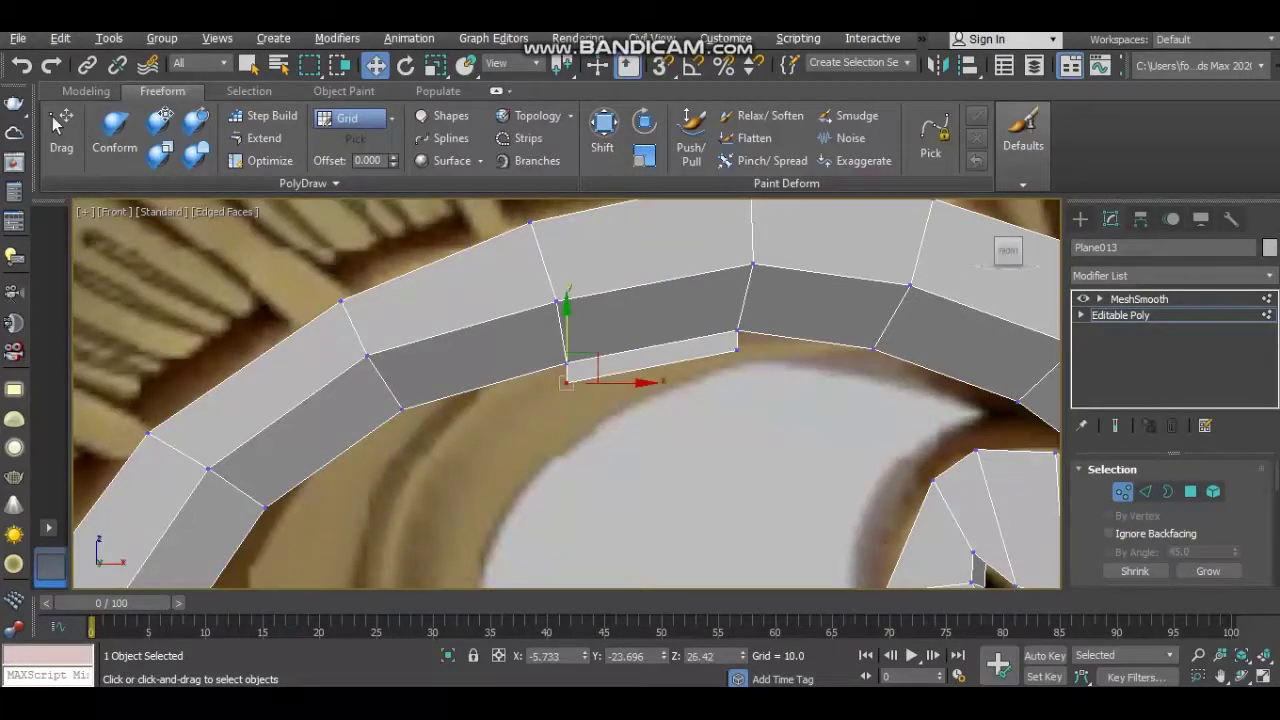
left_click_drag(575, 372, 575, 424)
key("2")
left_click_drag(667, 383, 527, 425, "shift")
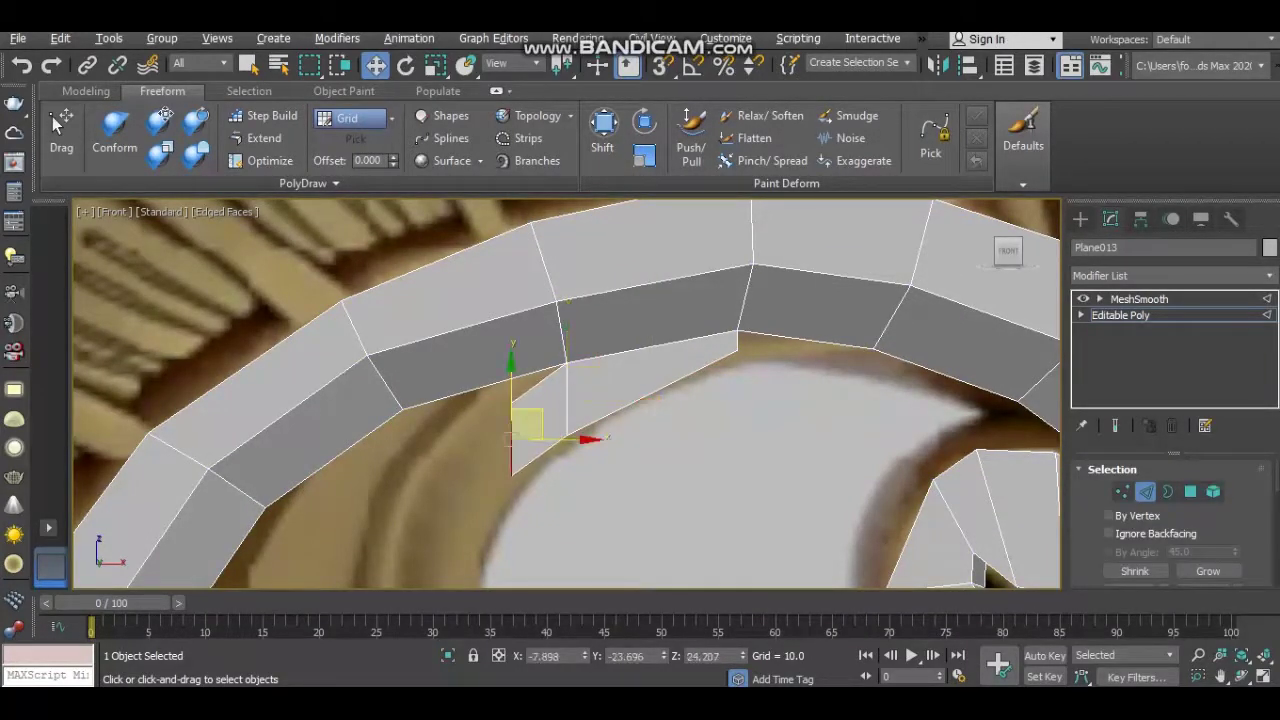
key("1")
left_click_drag(512, 440, 470, 405)
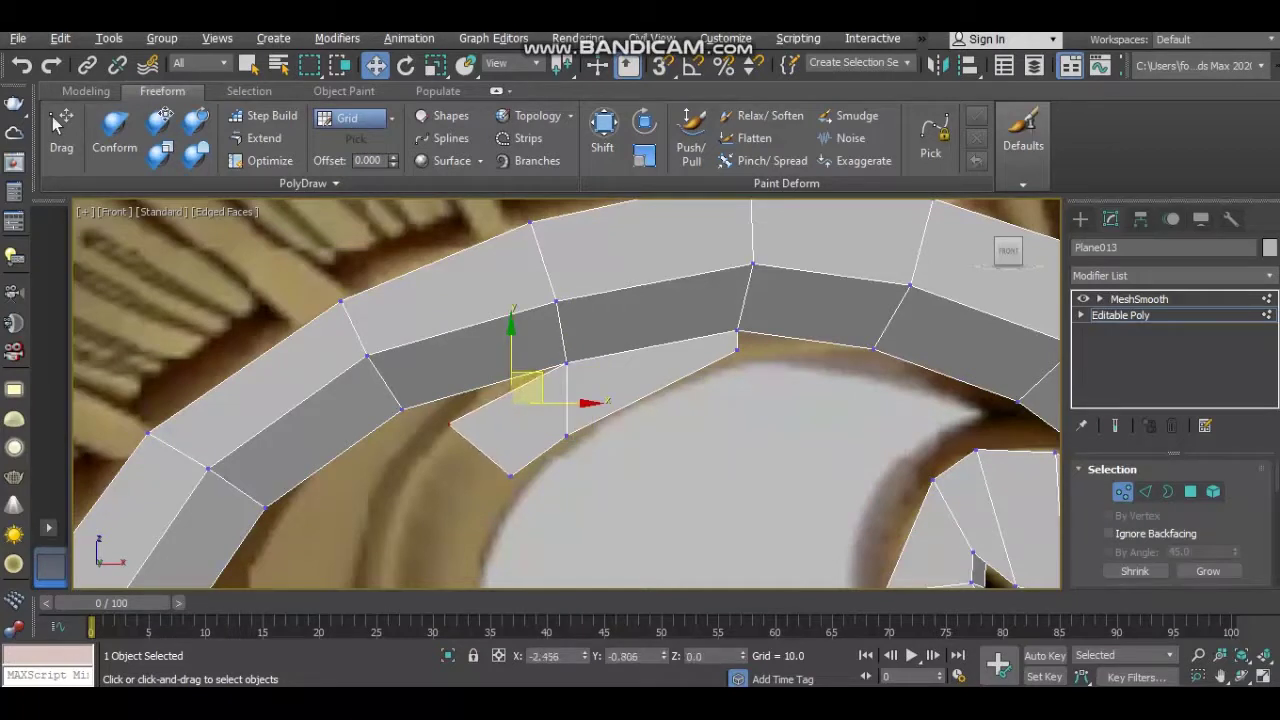
left_click(510, 475)
left_click(450, 430)
middle_click_drag(452, 425, 513, 364)
Extrude another face further along the curl and fit its vertices to the gold outline
key("2")
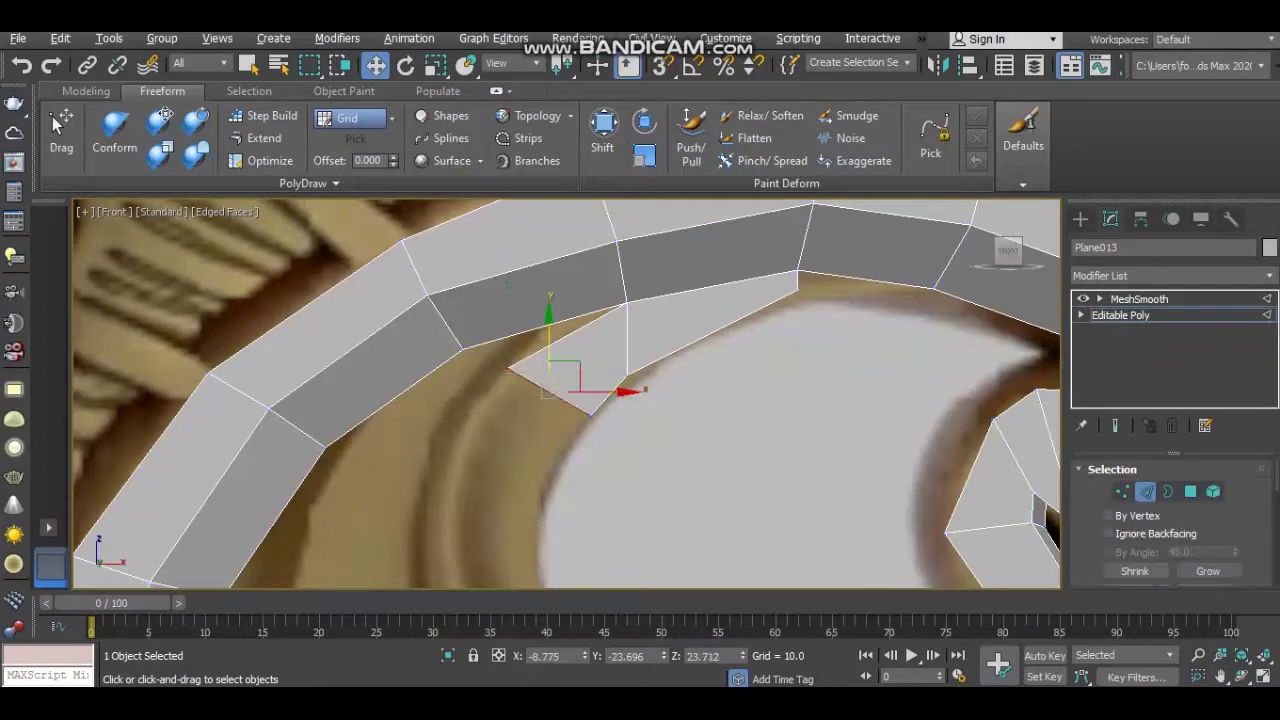
left_click_drag(565, 378, 517, 475, "shift")
middle_click_drag(517, 475, 522, 329)
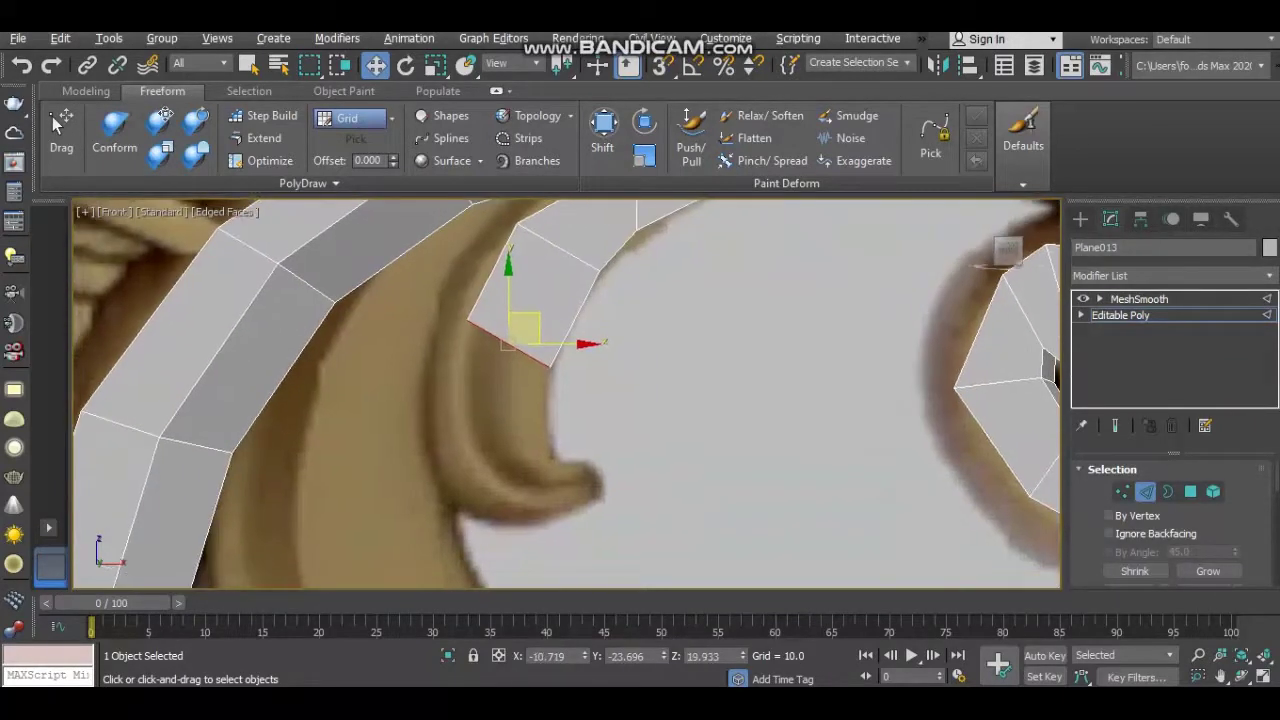
key("1")
left_click(466, 320)
mouse_move(466, 320)
left_mouse_down()
mouse_move(448, 355)
mouse_move(499, 393)
left_mouse_up()
key("2")
mouse_move(513, 344)
left_mouse_down()
mouse_move(517, 406)
mouse_move(450, 437)
left_mouse_up()
key("1")
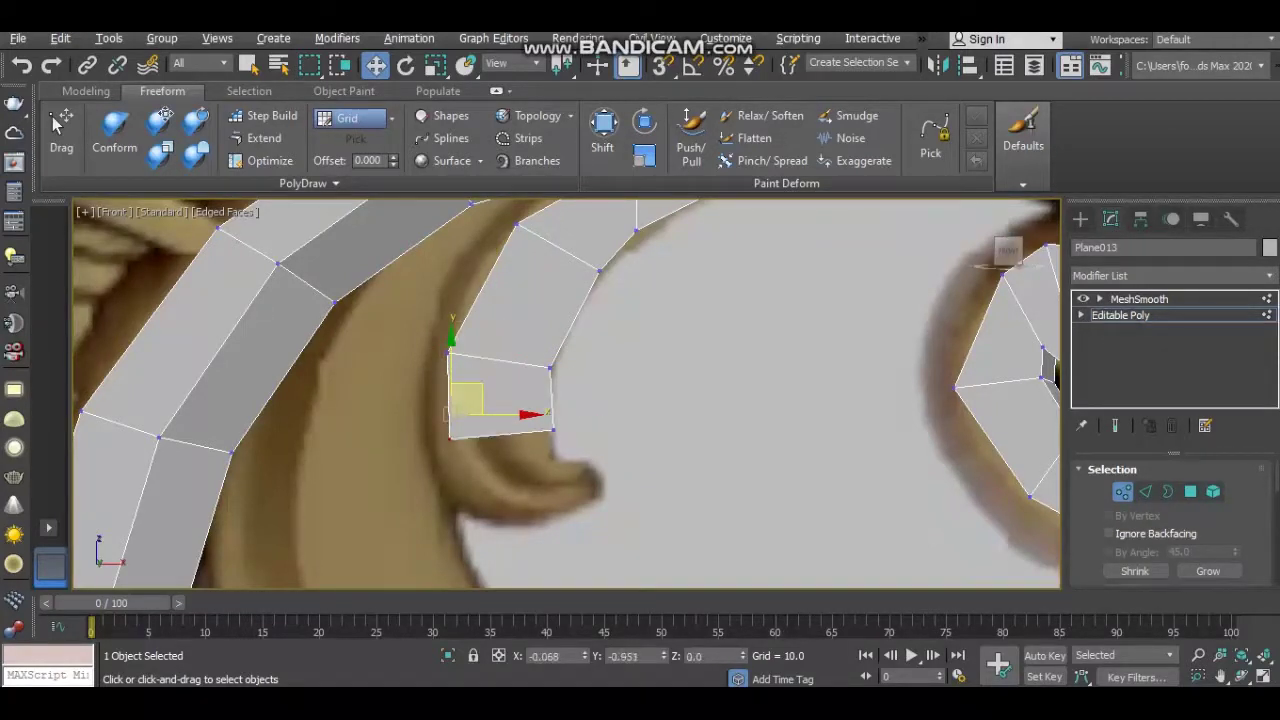
Extrude the bottom edge into a thin face and pick the end face's corner vertices
key("2")
left_click(504, 450)
left_click_drag(515, 435, 540, 462, "shift")
key("1")
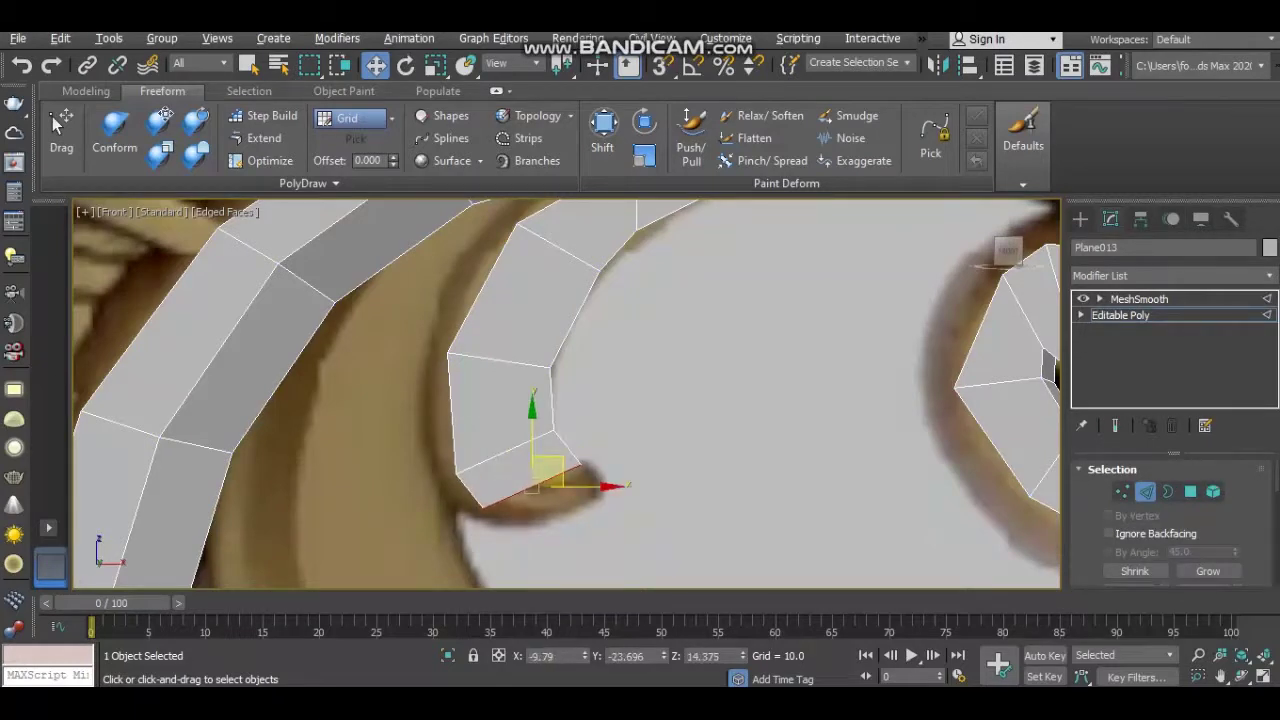
left_click(482, 507)
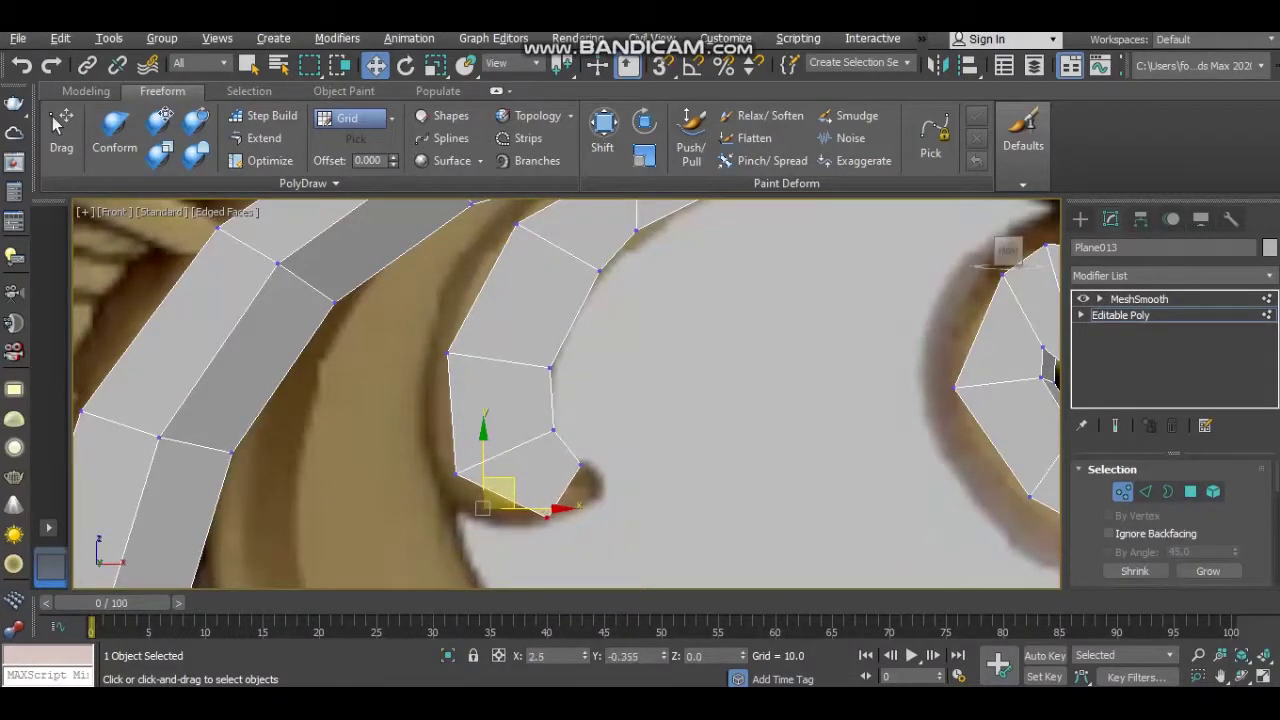
key("2")
left_click(570, 490)
key("1")
left_click(558, 515)
left_click(593, 467)
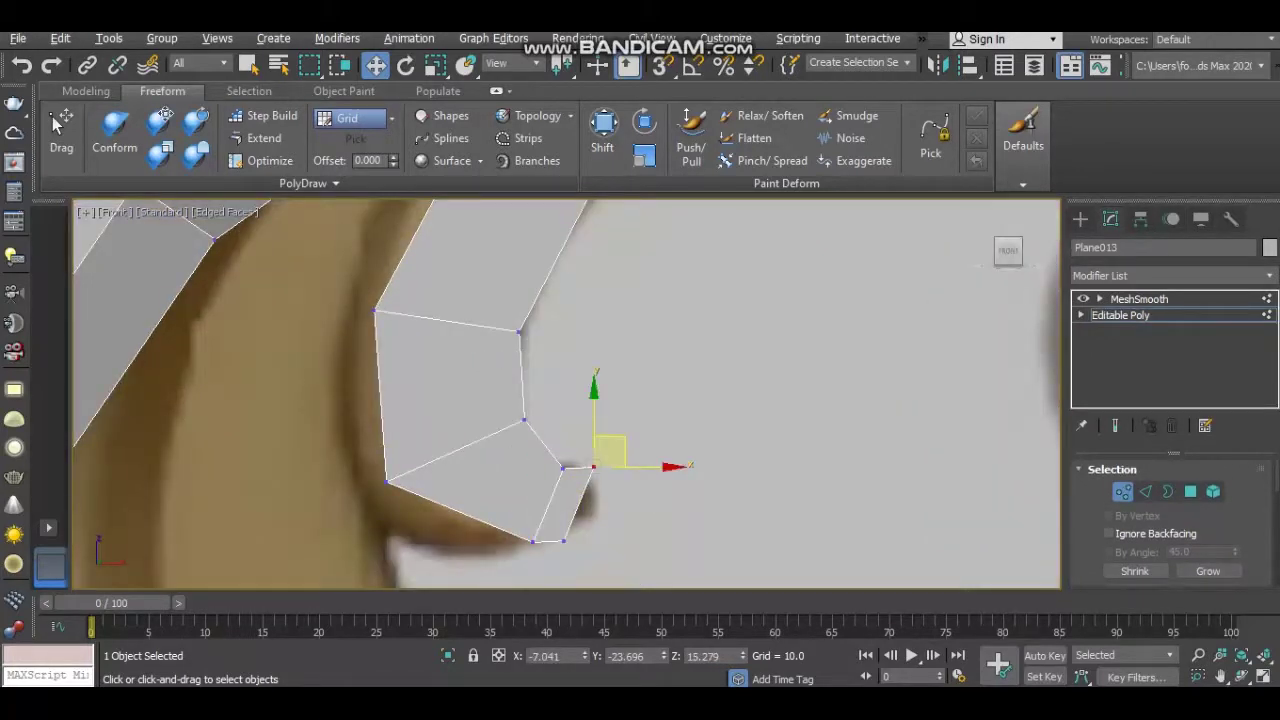
left_click(563, 540)
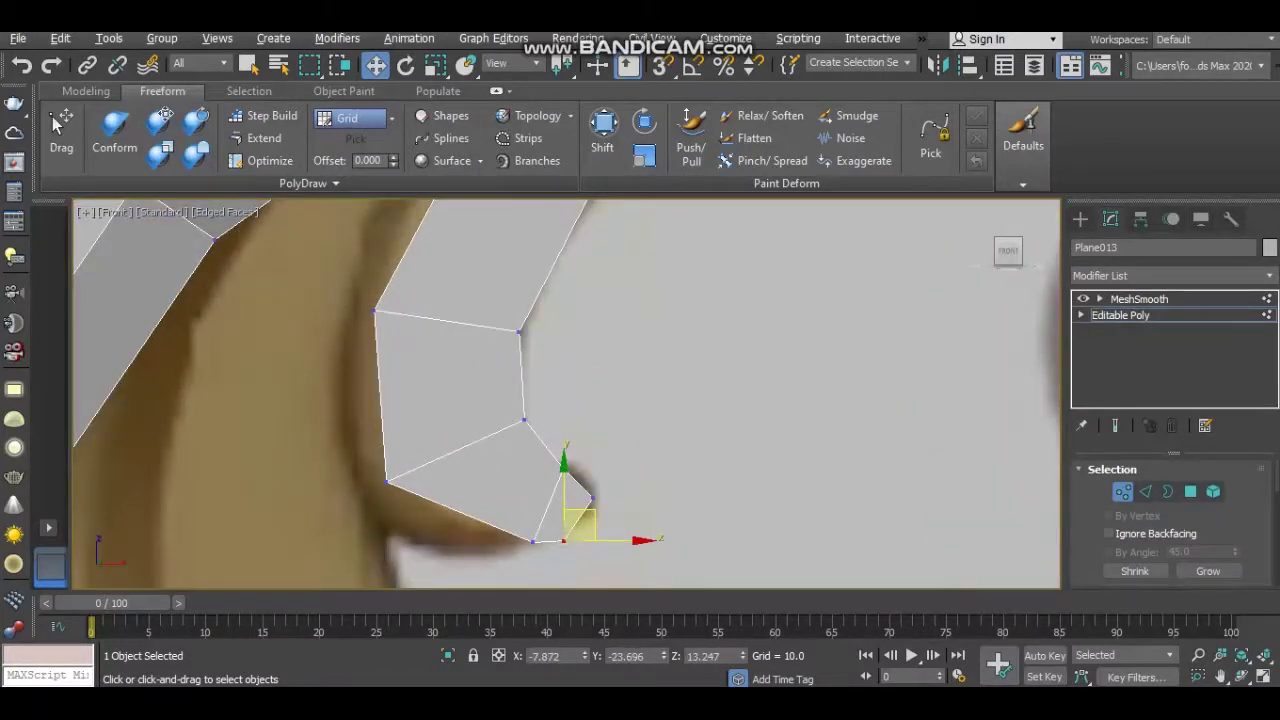
Tuck the curl-tip vertices into the reference outline and Connect a new splitting edge
key("2")
left_click(460, 511)
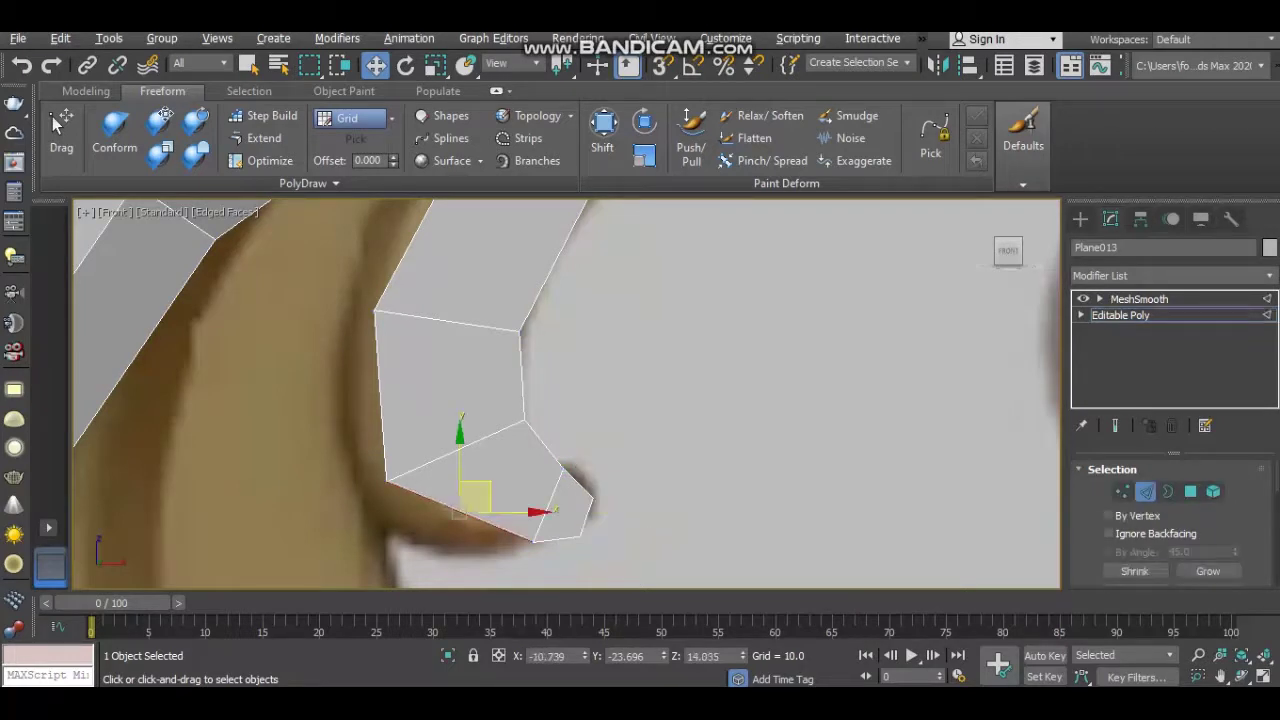
left_click(502, 476)
key("1")
left_click_drag(472, 498, 448, 512)
left_click(543, 443)
left_click_drag(543, 443, 534, 453)
left_click_drag(418, 463, 371, 487)
key("2")
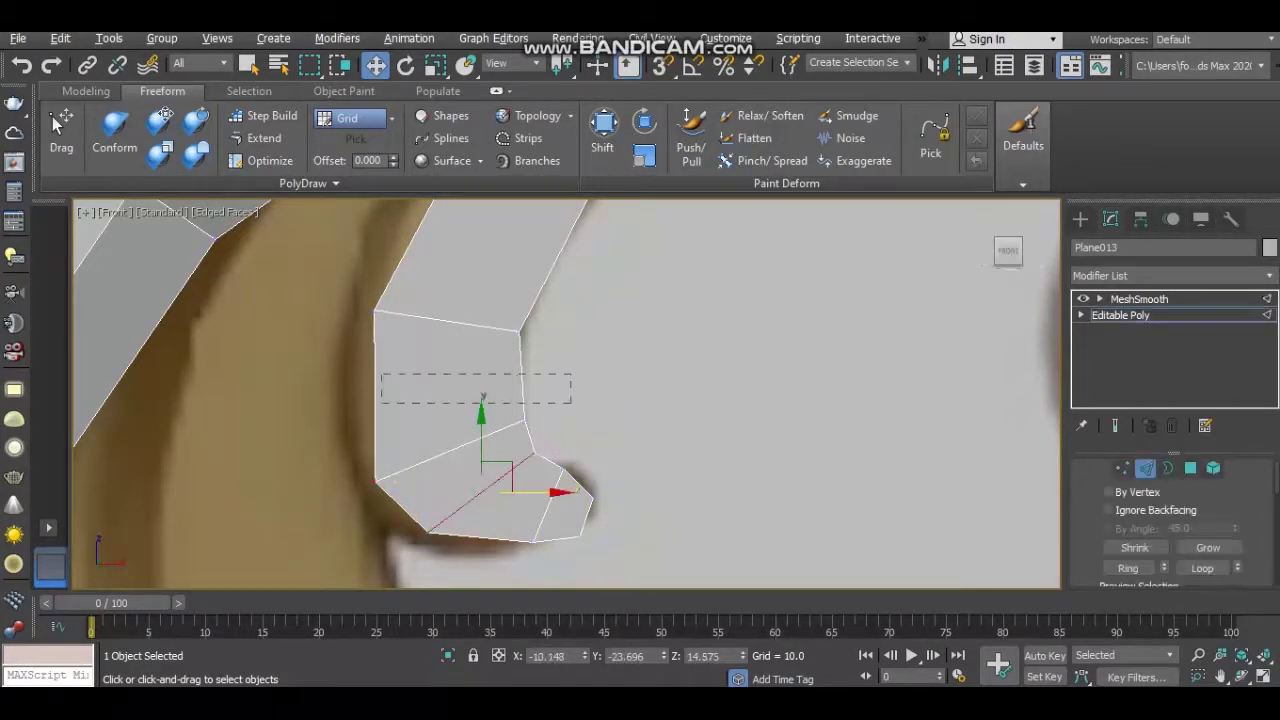
key("ctrl+shift+e")
key("1")
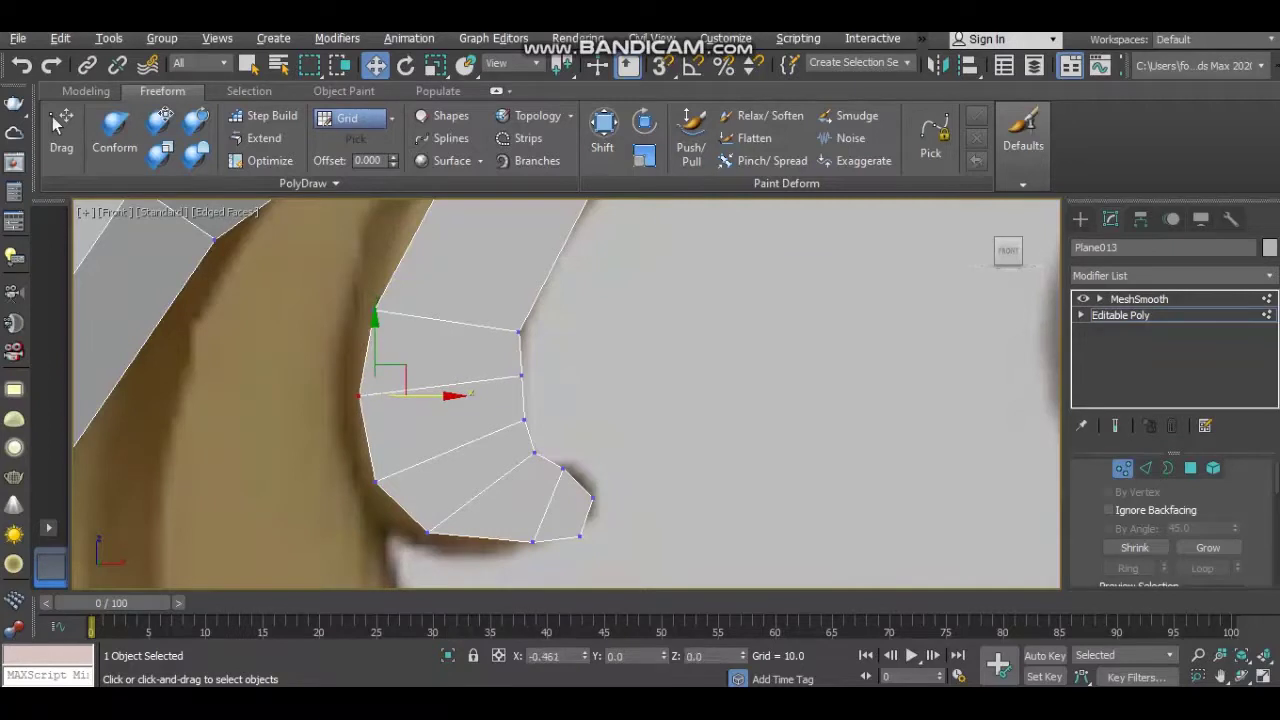
Slide the inner ring vertices onto the reference edge
scroll(420, 420, "down", 5)
scroll(420, 420, "up", 3)
left_click(400, 333)
scroll(566, 394, "up", 4)
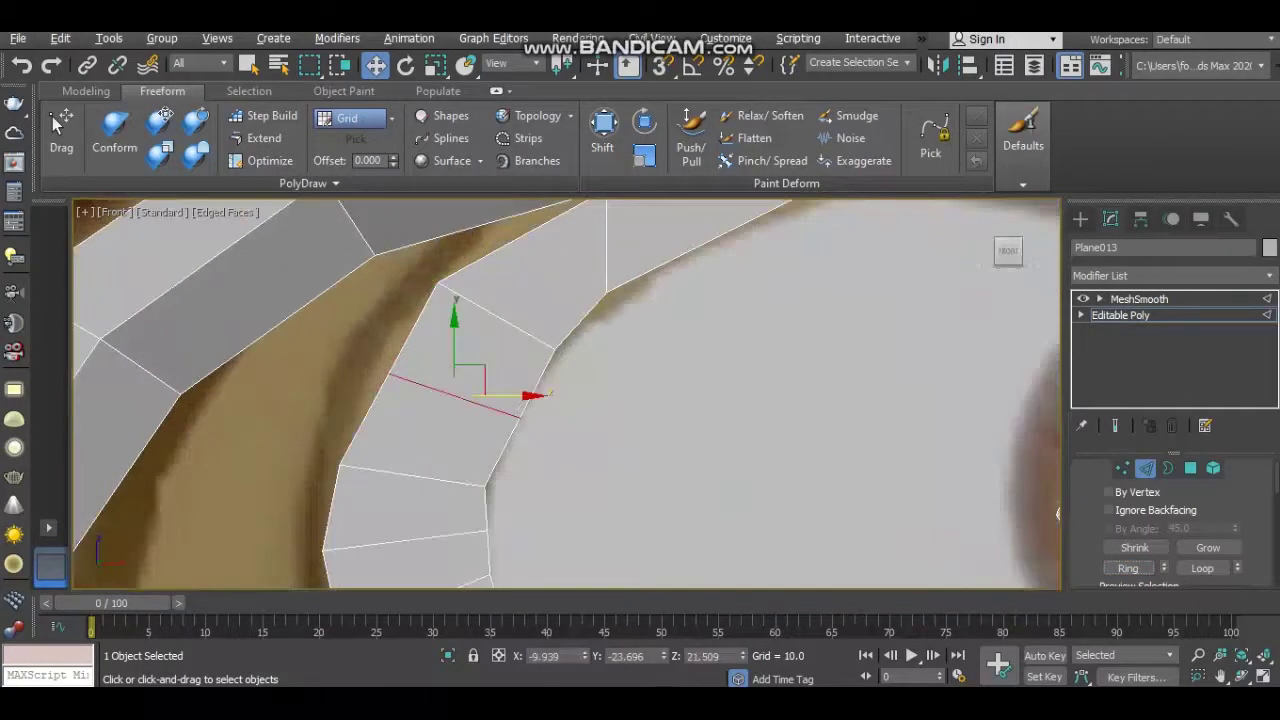
key("1")
left_click_drag(440, 373, 415, 373)
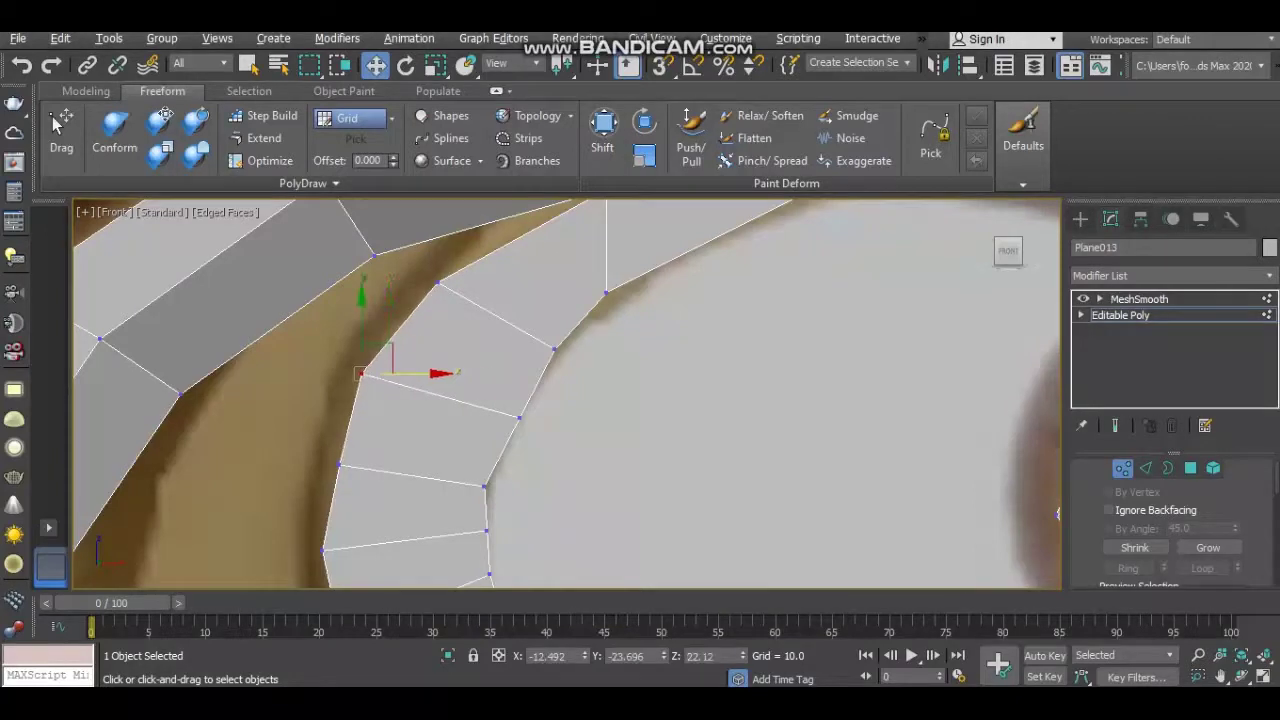
middle_click_drag(600, 420, 615, 360)
left_click(535, 357)
scroll(535, 357, "down", 1)
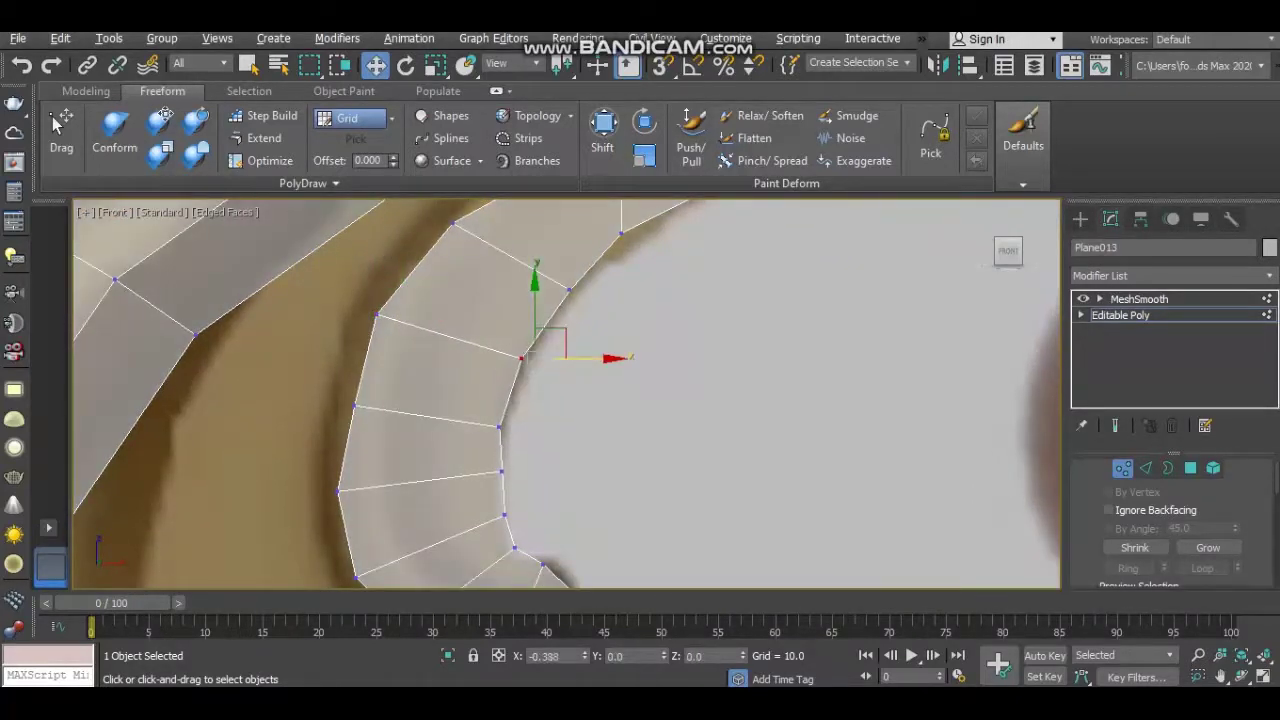
scroll(535, 357, "down", 2)
scroll(543, 467, "up", 2)
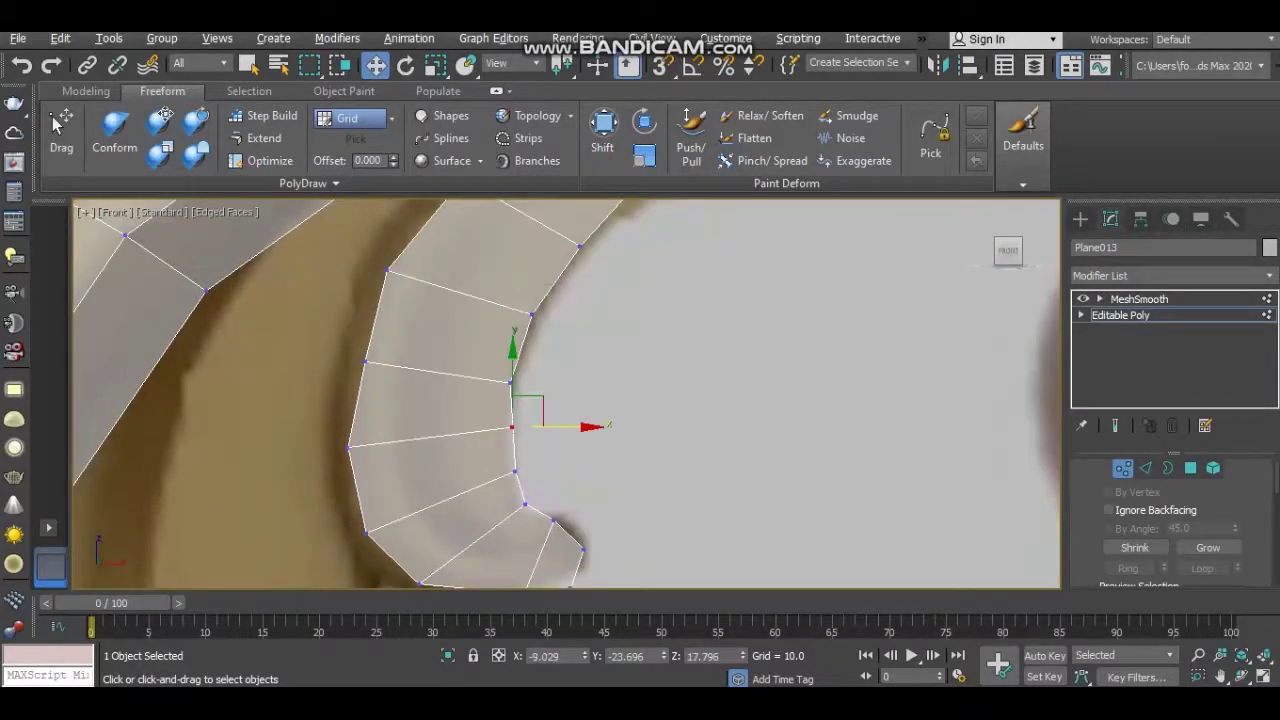
left_click(514, 471)
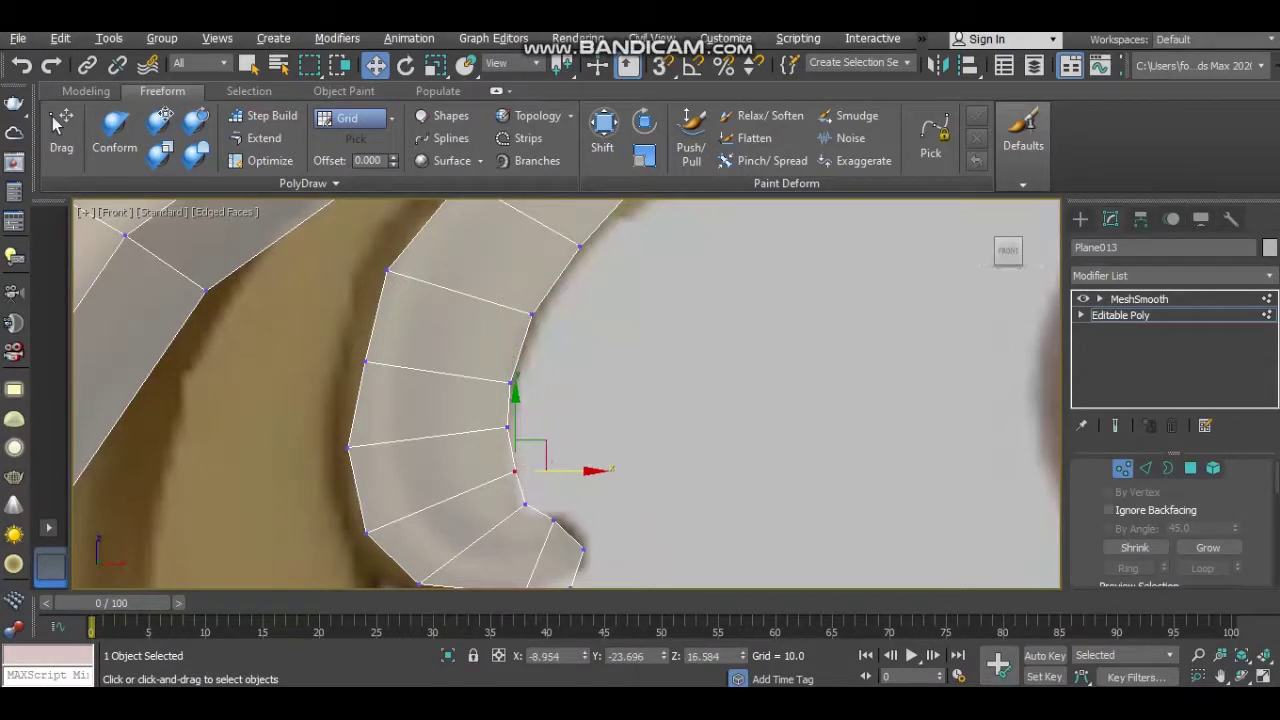
Select the boundary edge at the curl end and its ring of edges
scroll(514, 471, "down", 2)
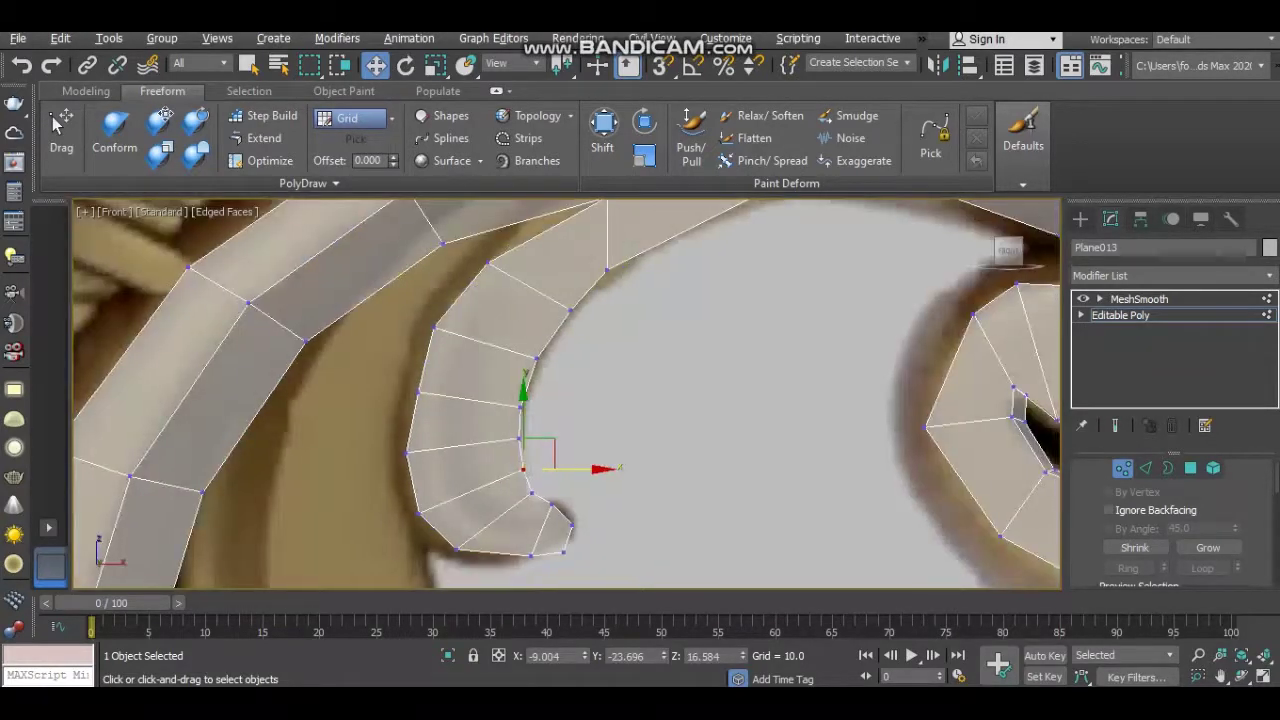
middle_click_drag(514, 466, 510, 576)
scroll(543, 467, "down", 3)
scroll(586, 420, "up", 5)
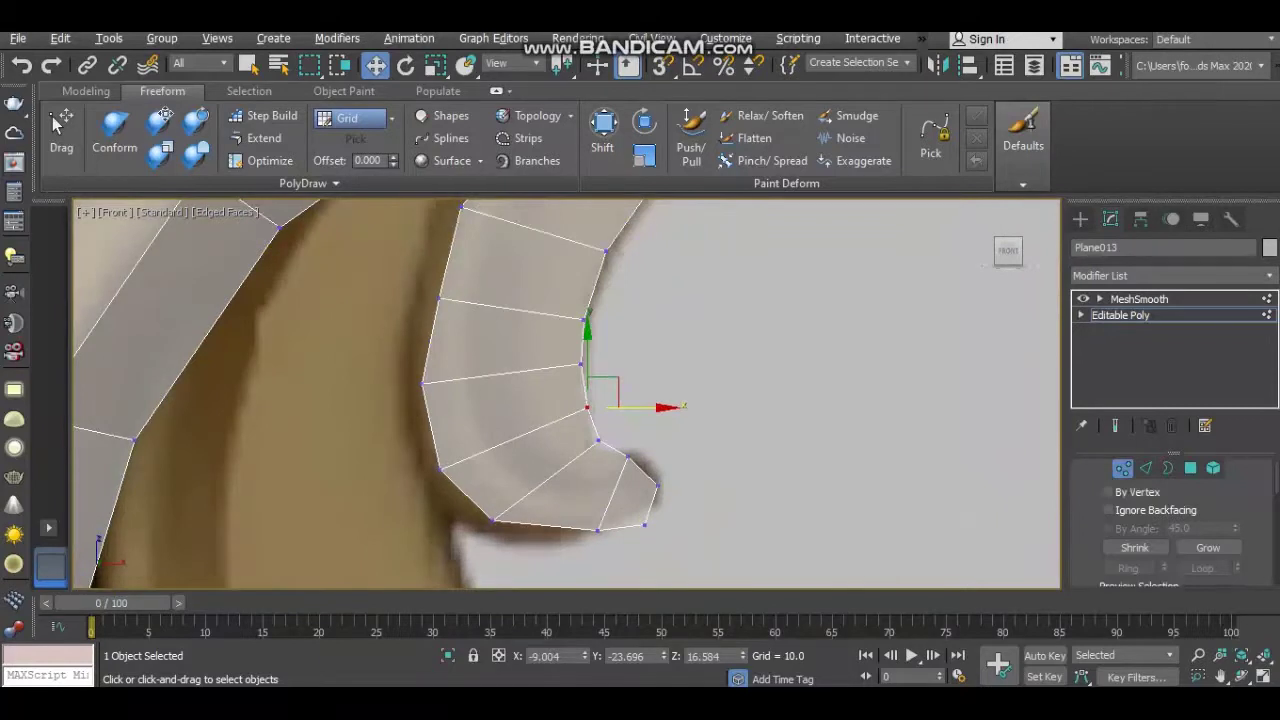
key("2")
left_click(651, 500)
key("alt+r")
Add a connecting edge loop and nudge the curl-tip vertices onto the reference outline
key("ctrl+shift+e")
scroll(659, 510, "up", 2)
key("1")
left_click(646, 503)
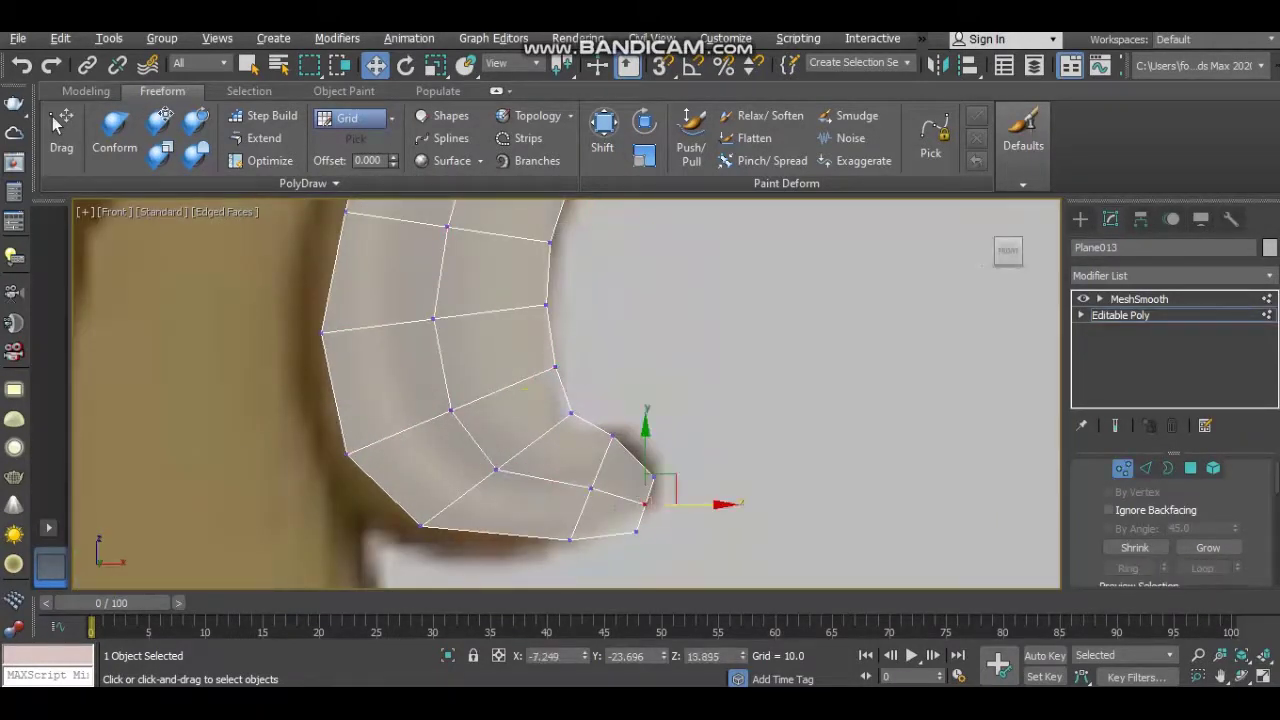
left_click(591, 487)
left_click_drag(585, 490, 578, 496)
left_click(496, 468)
left_click_drag(496, 468, 478, 477)
left_click(451, 410)
left_click_drag(451, 410, 420, 410)
Slide the new loop's vertices left to even out the loop along the reference
scroll(421, 314, "up", 2)
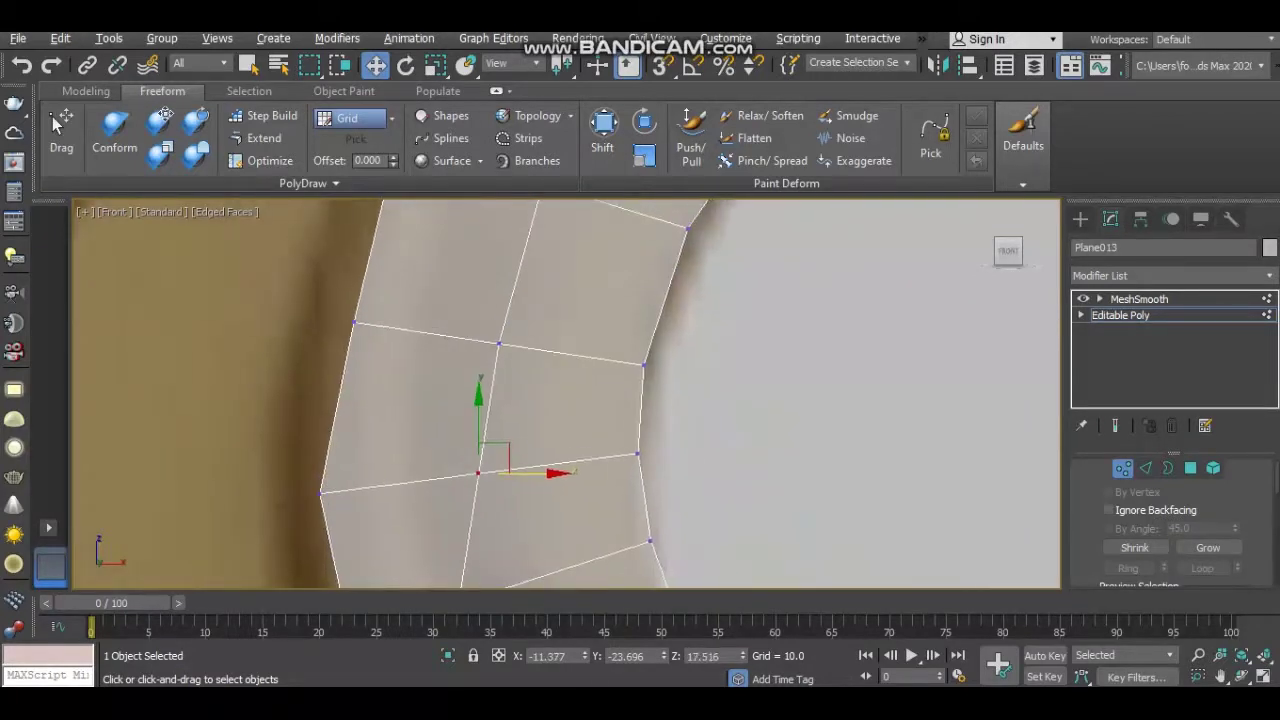
middle_click_drag(442, 303, 502, 327)
left_click(478, 472)
left_click_drag(478, 472, 443, 466)
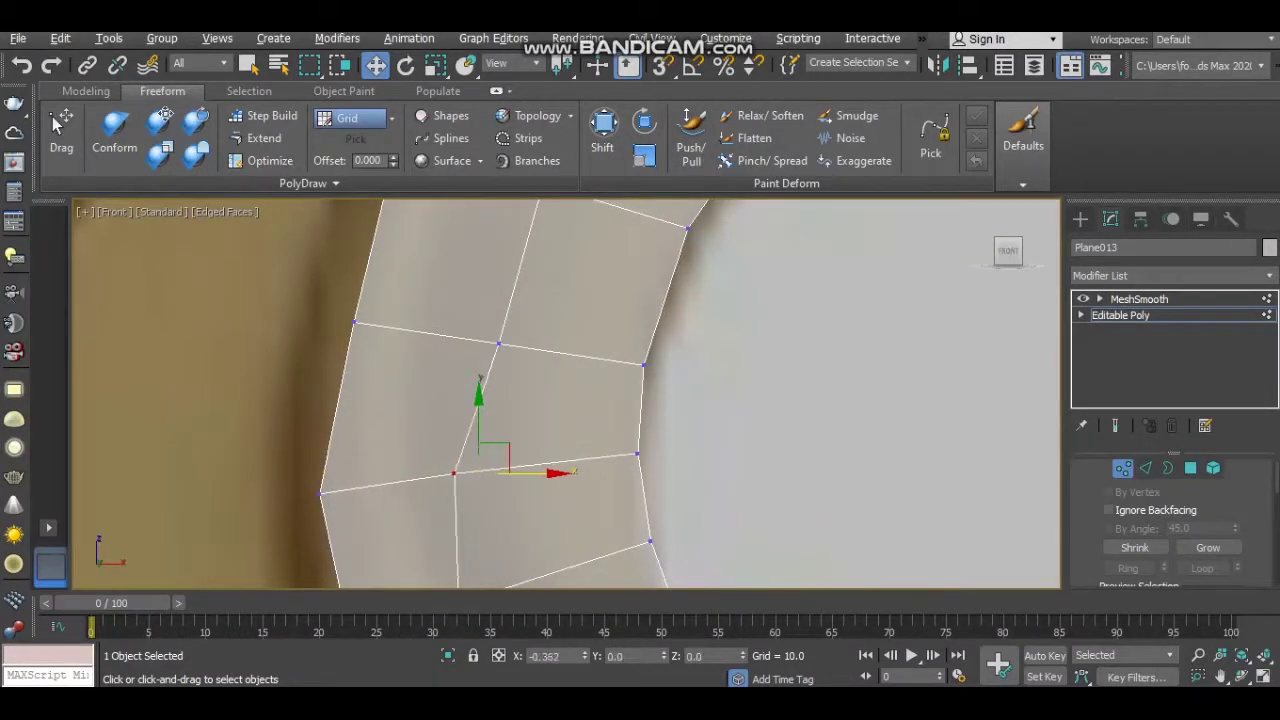
scroll(560, 450, "down", 2)
left_click(518, 489)
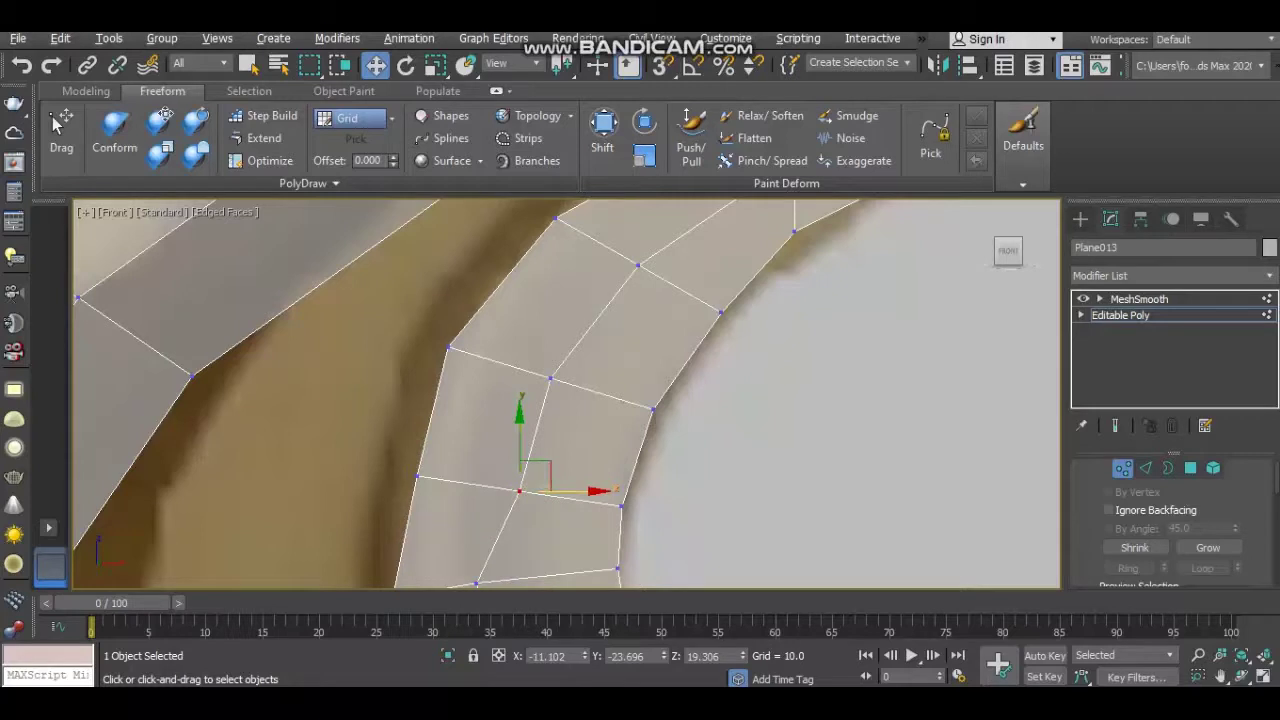
left_click_drag(518, 489, 481, 490)
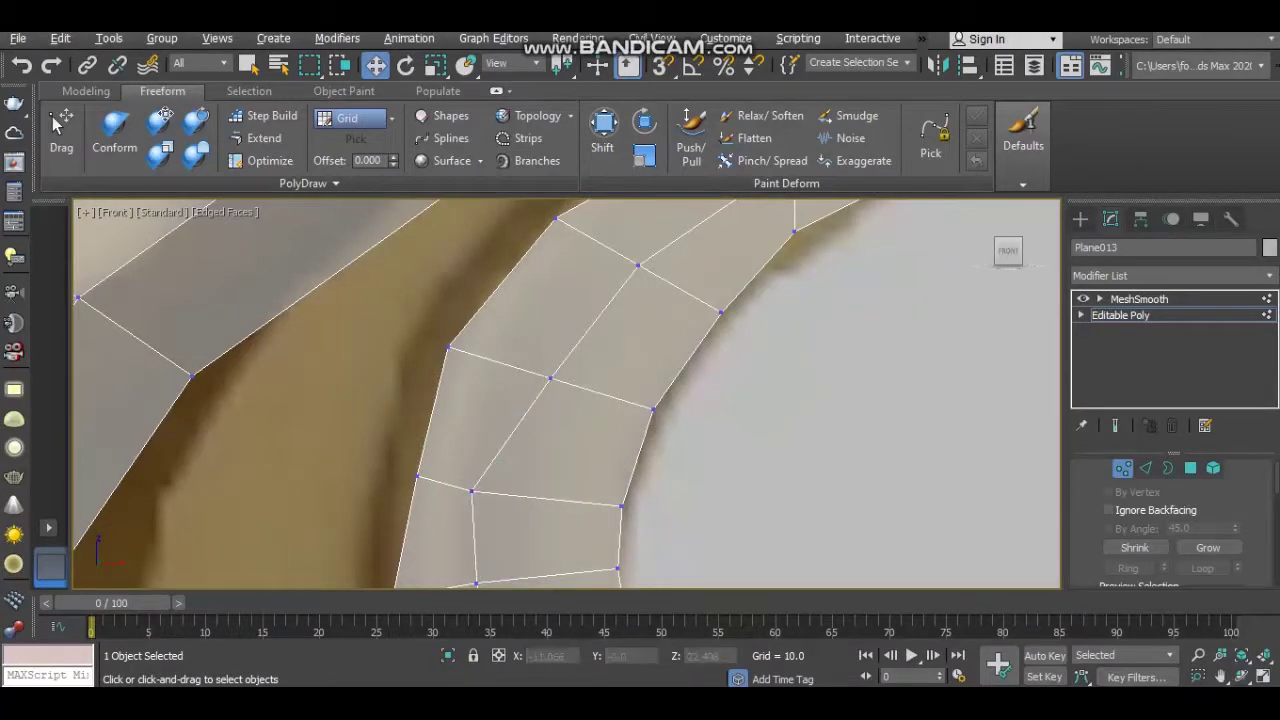
Move the strip's outer-edge and bend vertices onto the carving's outline
left_click(550, 378)
left_click_drag(550, 378, 503, 377)
scroll(560, 400, "down", 1)
left_click(637, 405)
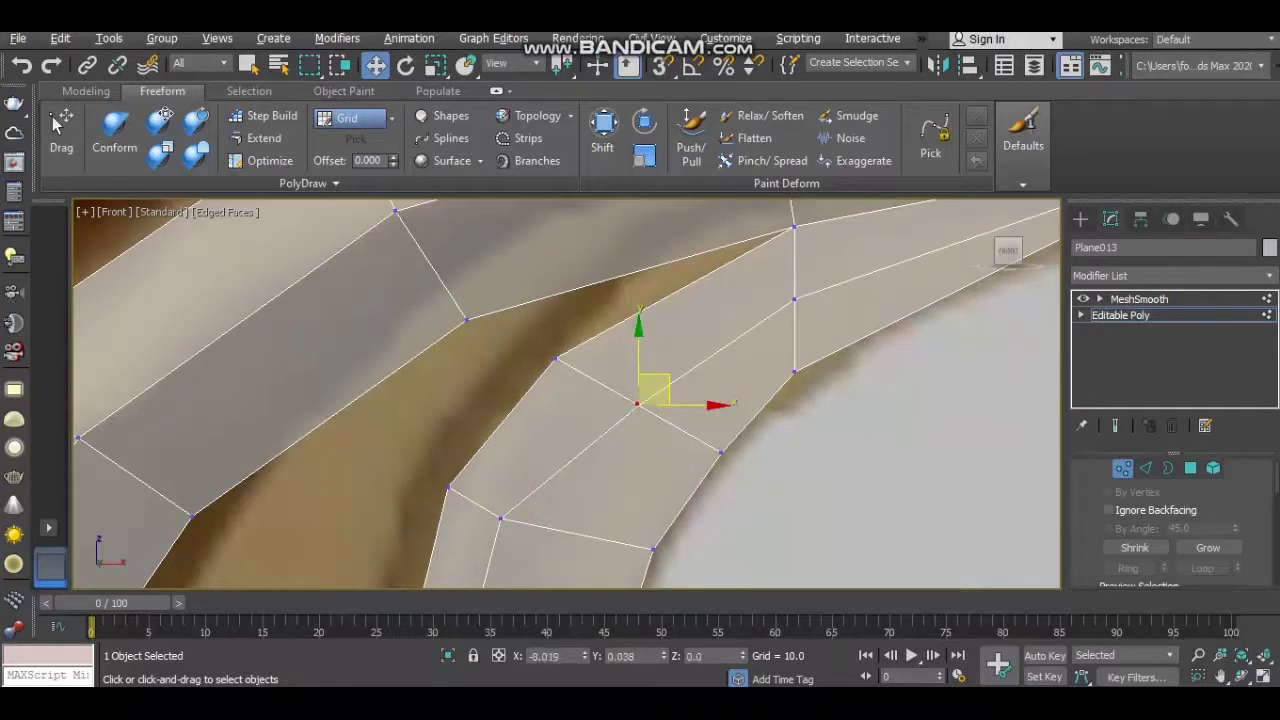
middle_click_drag(560, 400, 480, 410)
left_click(725, 413)
left_click_drag(725, 380, 725, 347)
Select the edge loop along the strip and return to the four-viewport layout
scroll(725, 380, "down", 2)
middle_click_drag(725, 380, 729, 356)
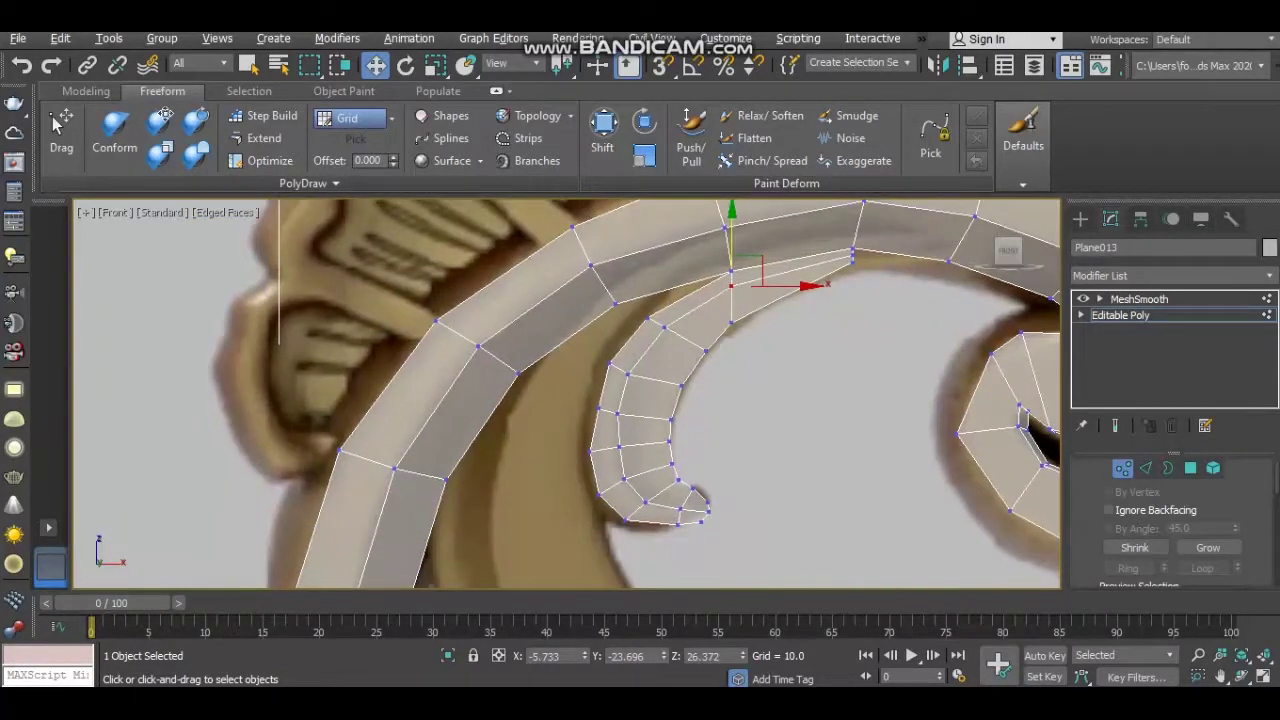
scroll(660, 490, "up", 1)
scroll(660, 490, "up", 2)
key("2")
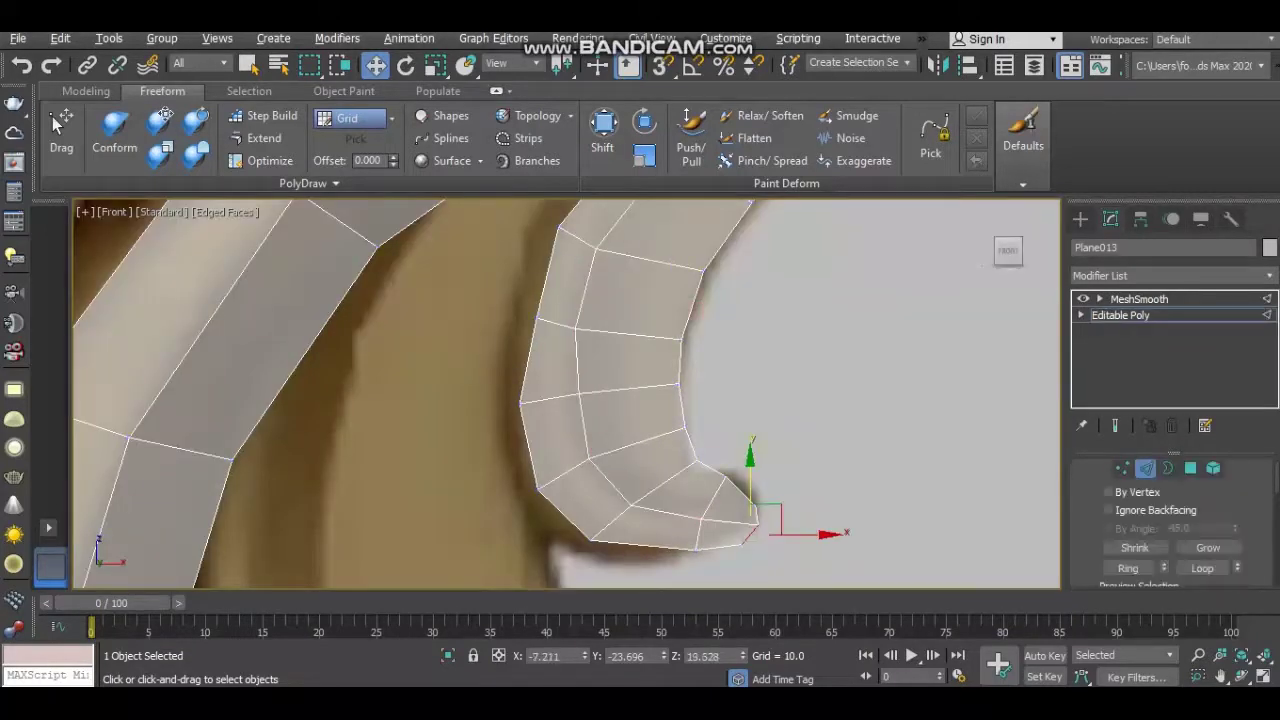
key("alt+l")
scroll(565, 390, "up", 2)
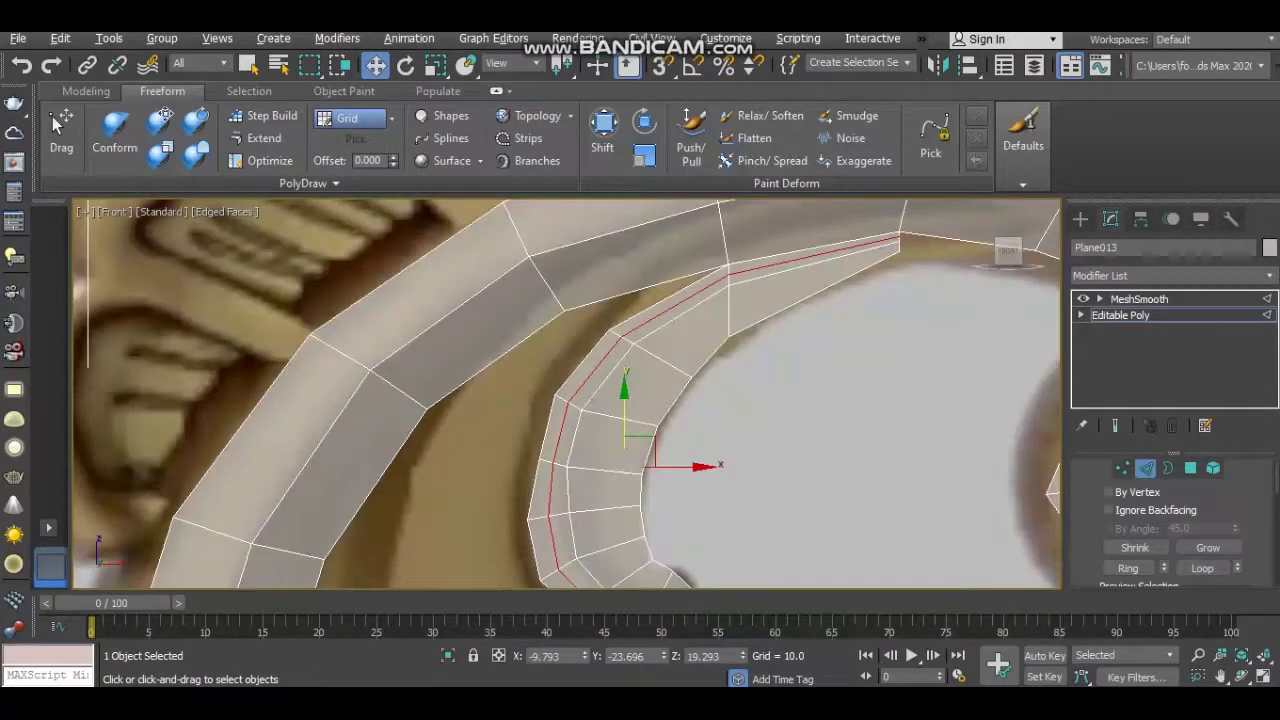
key("alt+w")
key("alt+w")
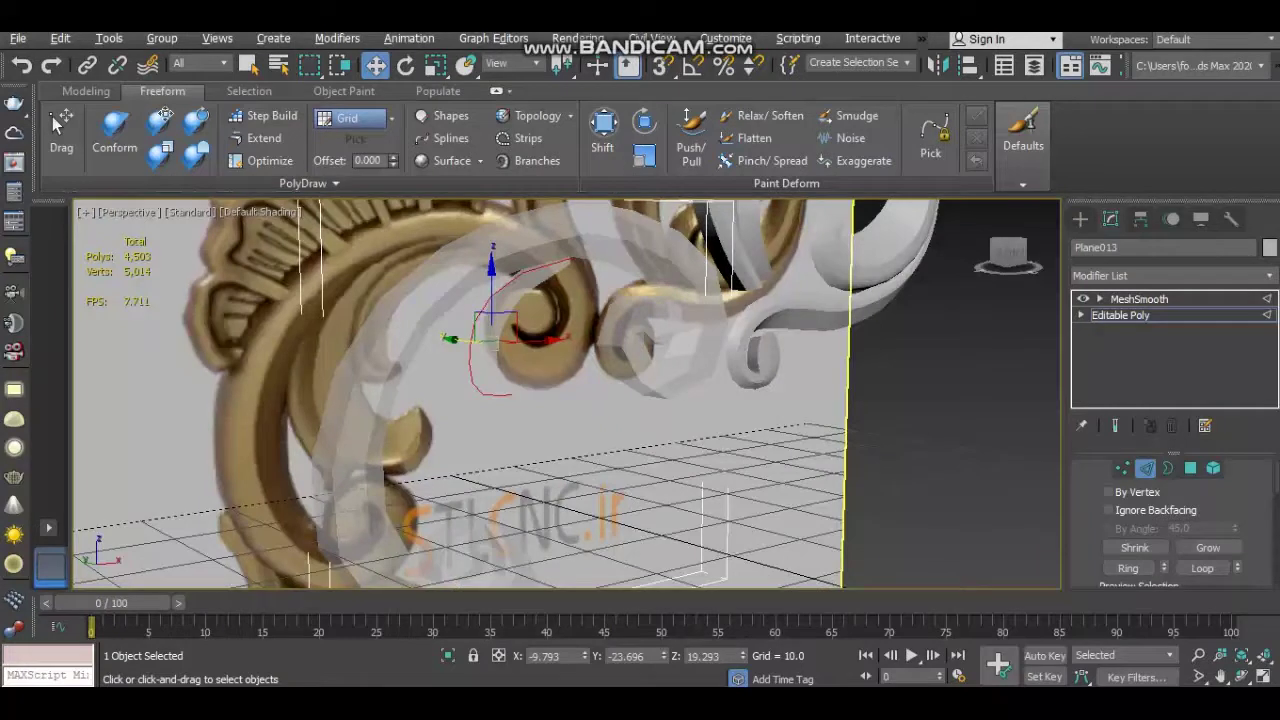
Fill the missing strip of faces on Plane013 and view the scroll smoothed under MeshSmooth
key("ctrl+a")
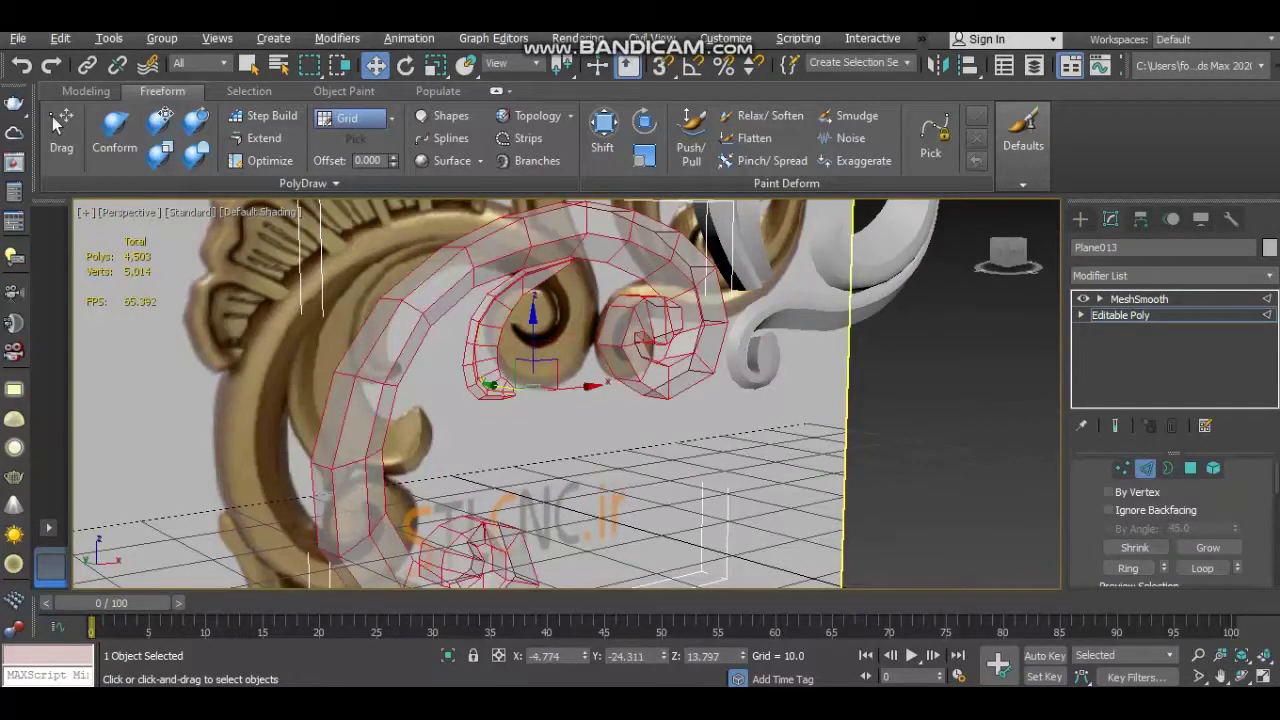
scroll(565, 395, "up", 2)
scroll(565, 395, "up", 2)
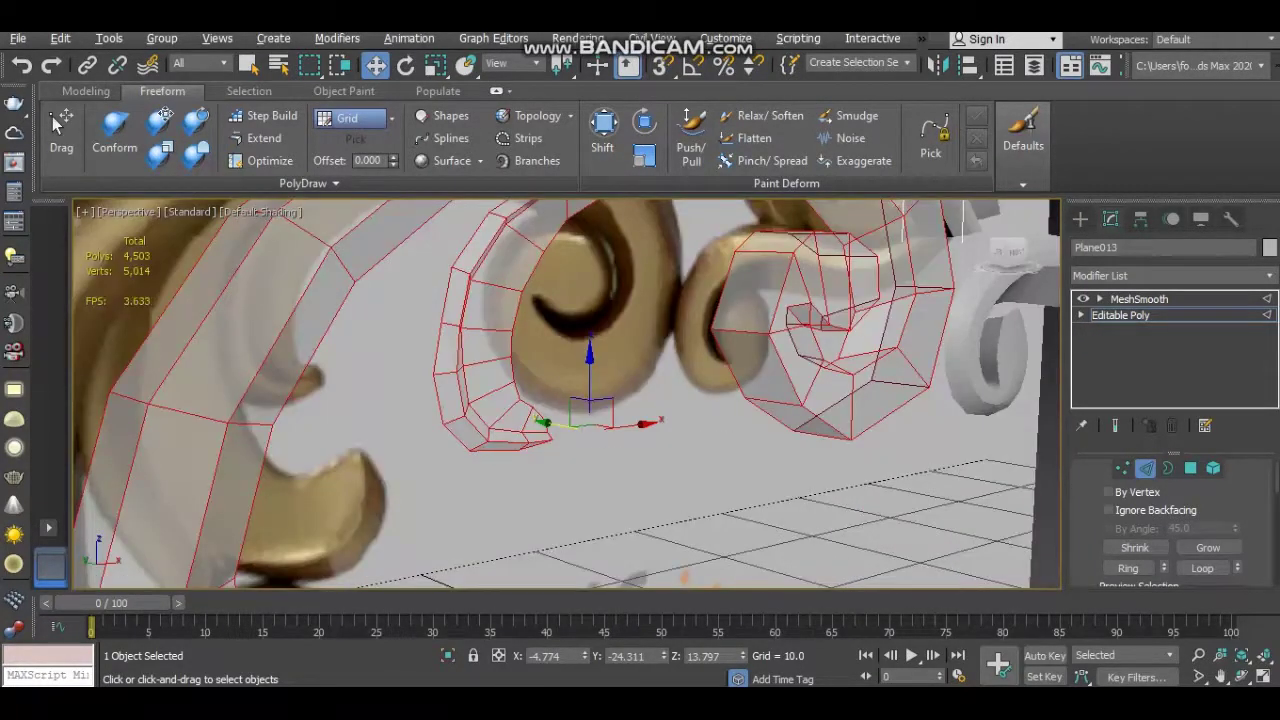
middle_click_drag(565, 395, 620, 380, "alt")
key("ctrl+z")
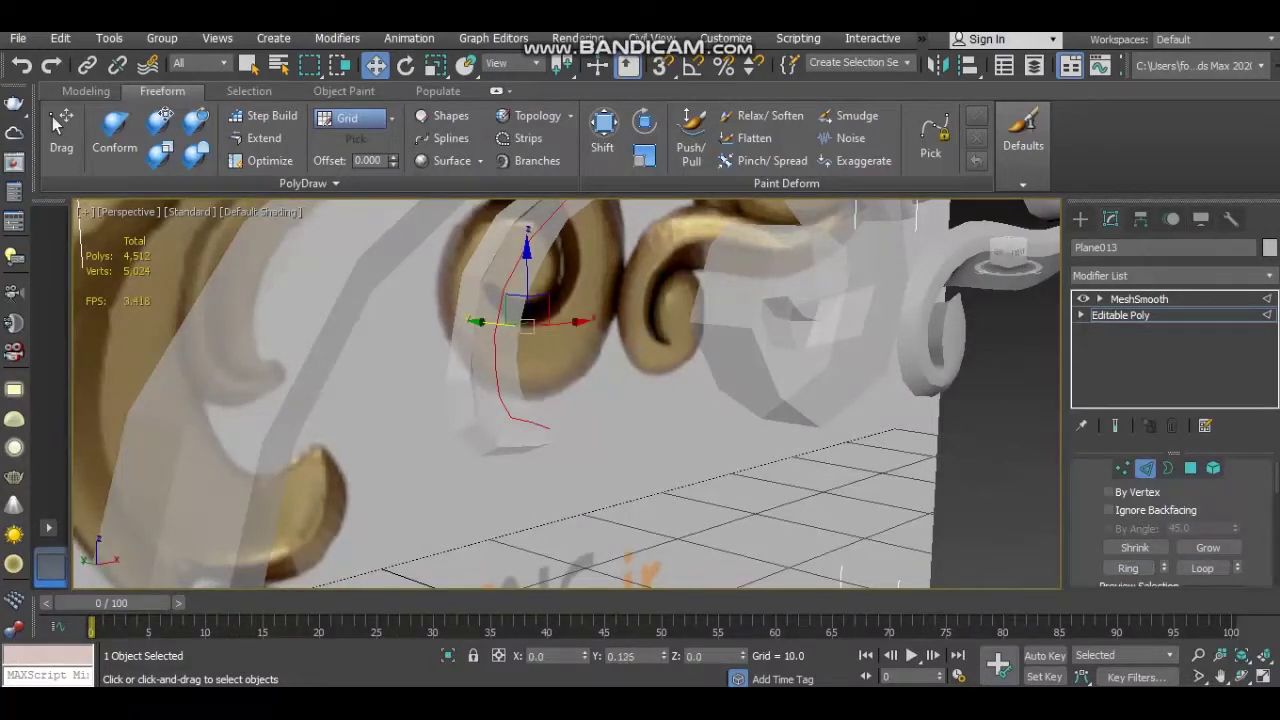
middle_click_drag(565, 395, 650, 390, "alt")
left_click(1139, 299)
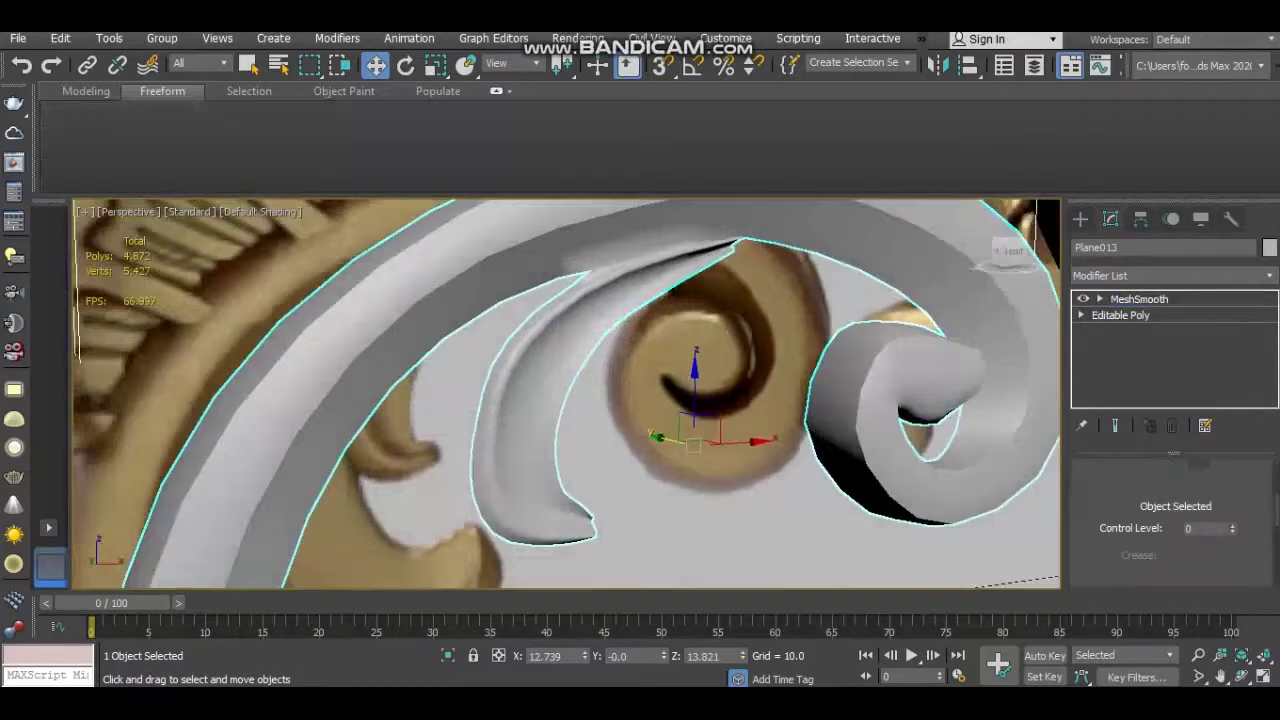
Select edge loops along the left crescent scroll at MeshSmooth Edge level
scroll(566, 394, "up", 3)
key("2")
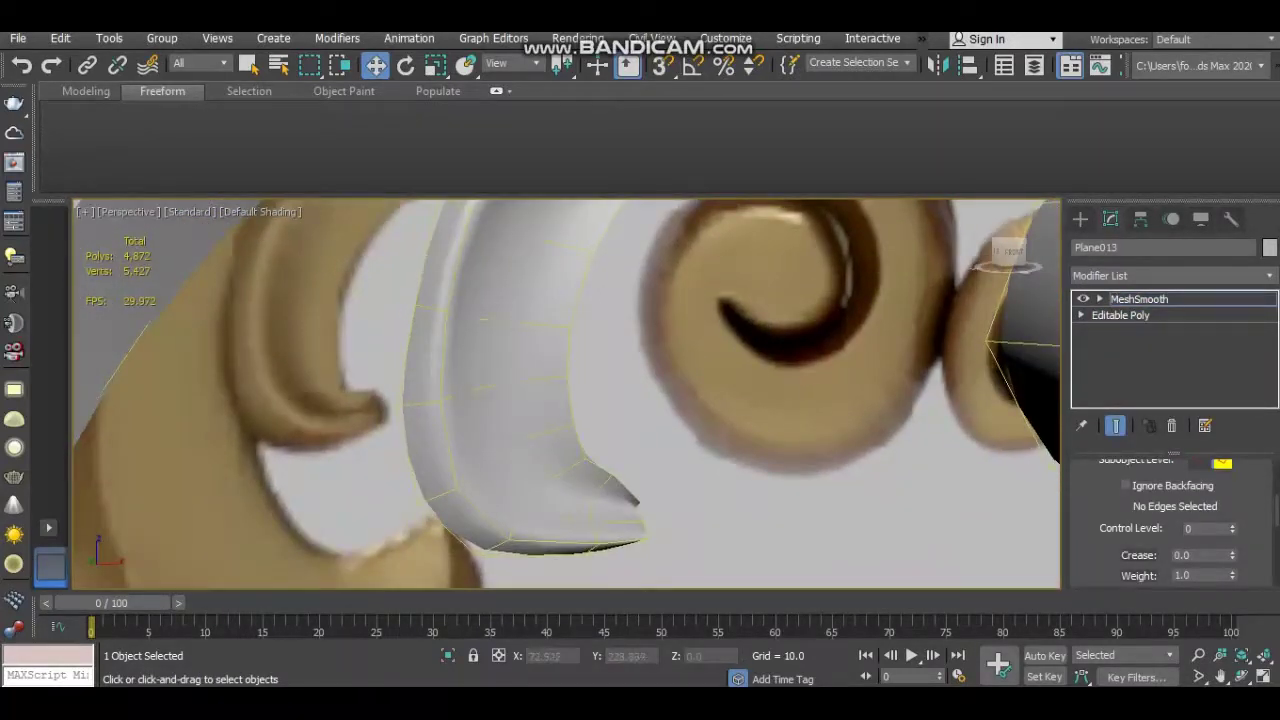
left_click(442, 370)
double_click(442, 370)
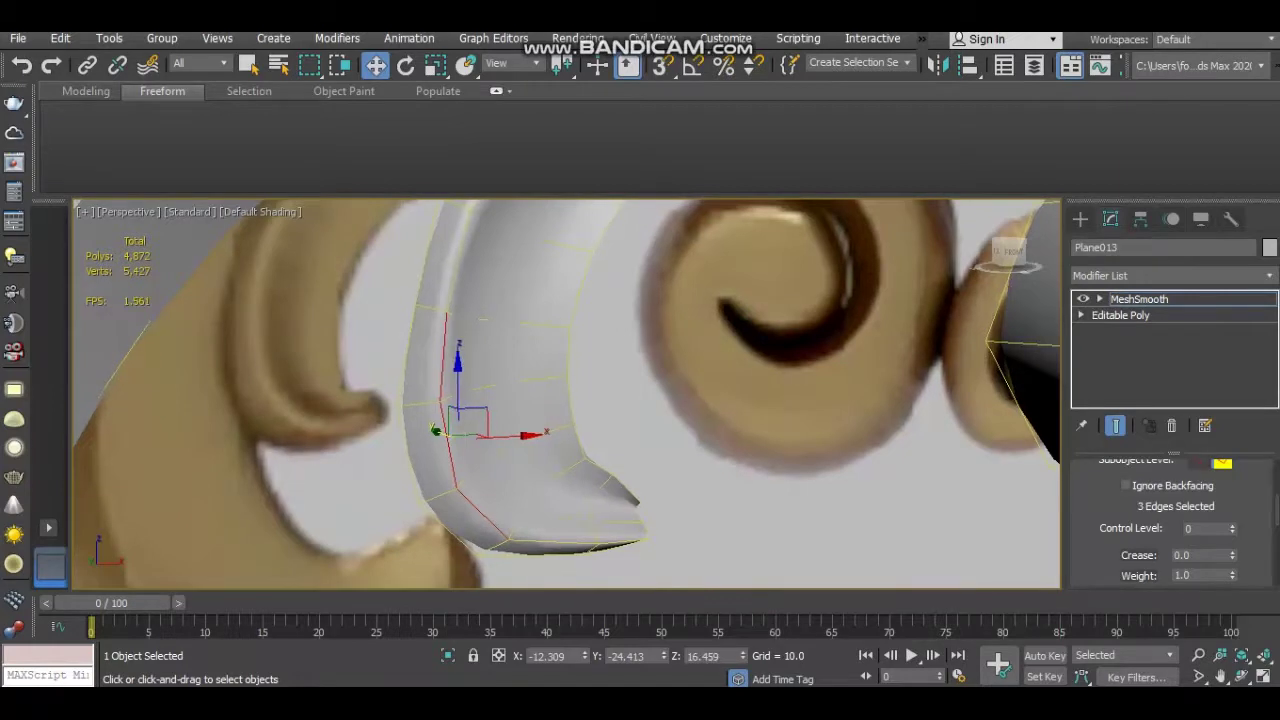
scroll(566, 394, "up", 3)
scroll(566, 394, "up", 2)
left_click(536, 422, "ctrl")
left_click(655, 431, "ctrl")
scroll(566, 394, "down", 3)
scroll(566, 394, "up", 3)
scroll(566, 394, "up", 2)
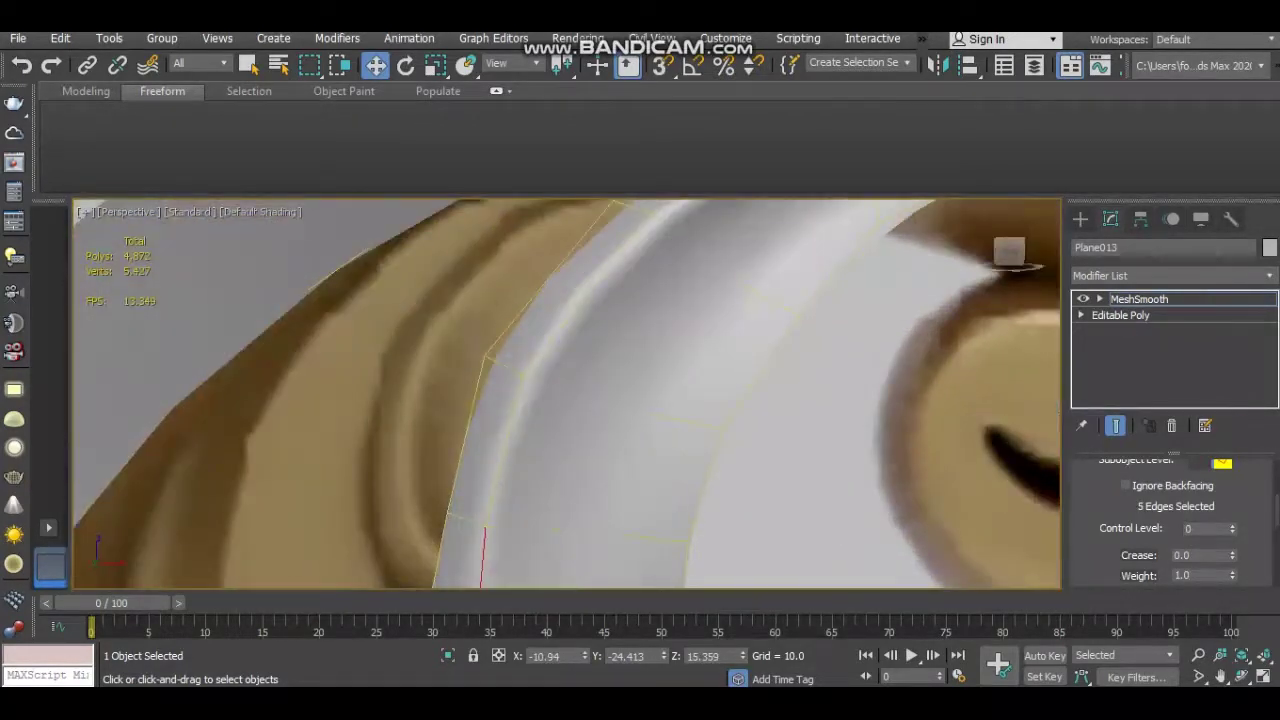
middle_click_drag(566, 394, 640, 370, "alt")
left_click(580, 430)
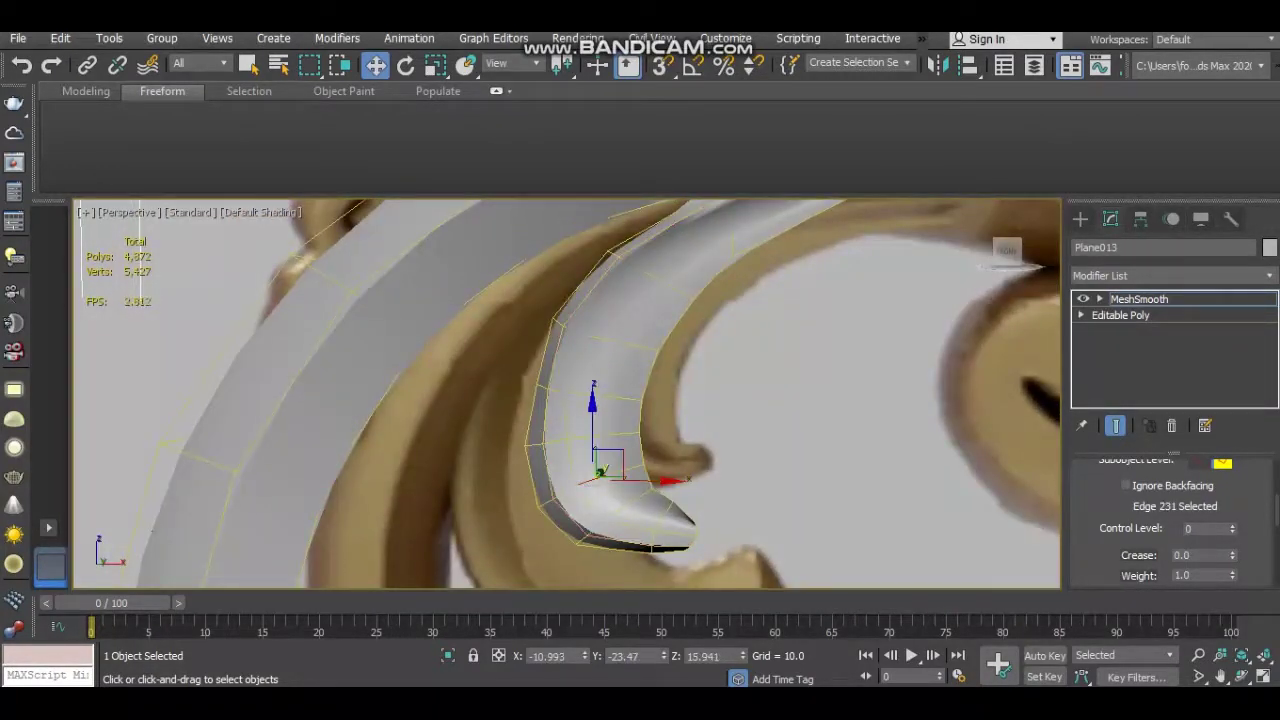
scroll(600, 420, "up", 5)
Reselect just the crescent's inner ridge edges using wireframe display
key("ctrl+d")
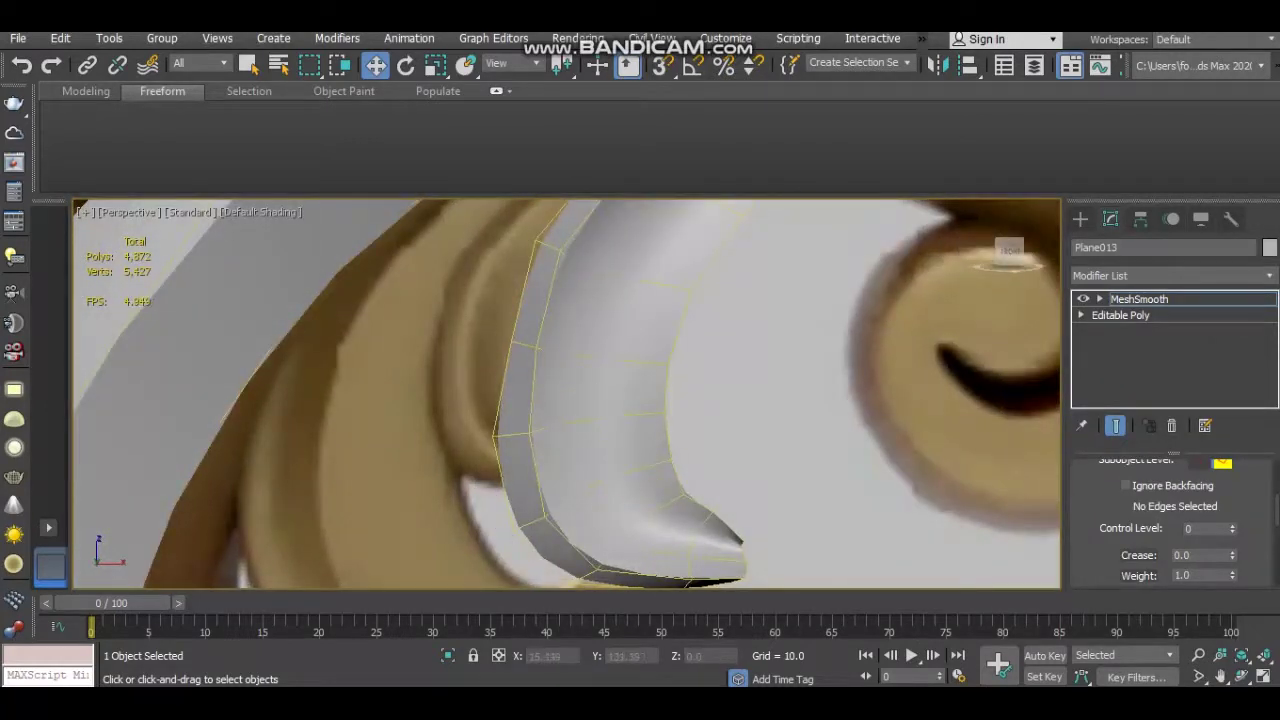
key("F3")
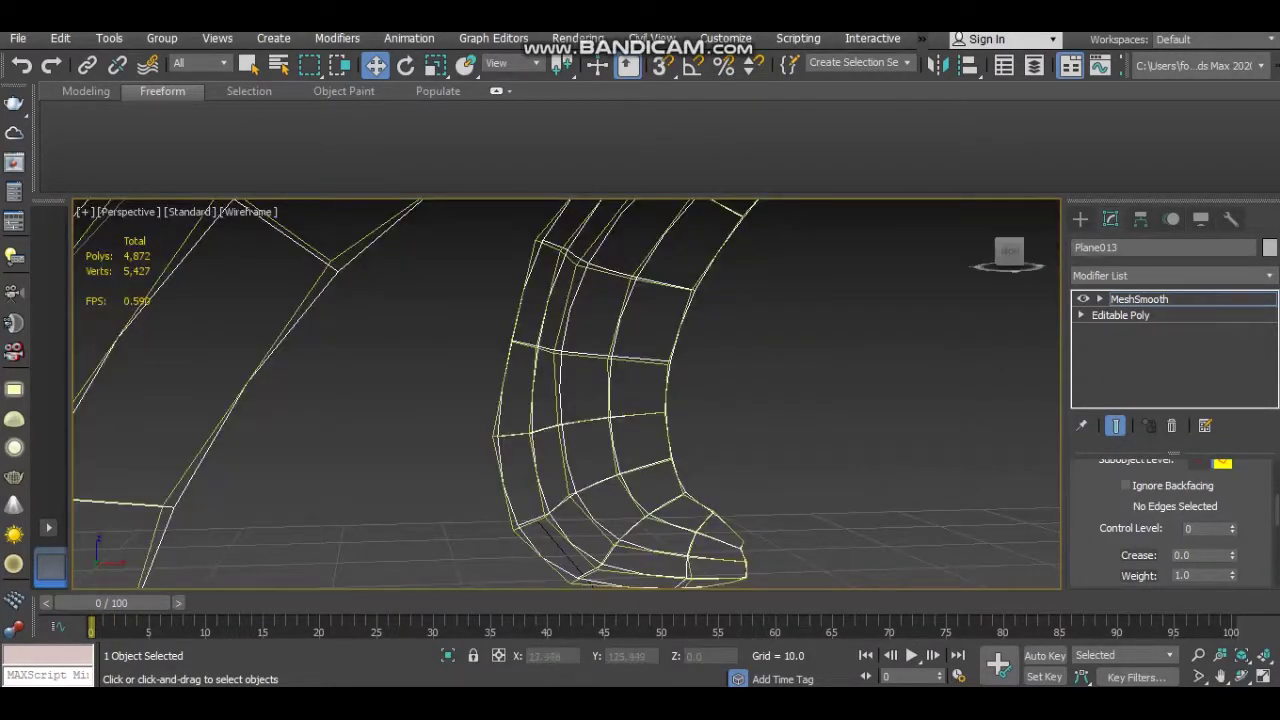
key("F3")
left_click(560, 455)
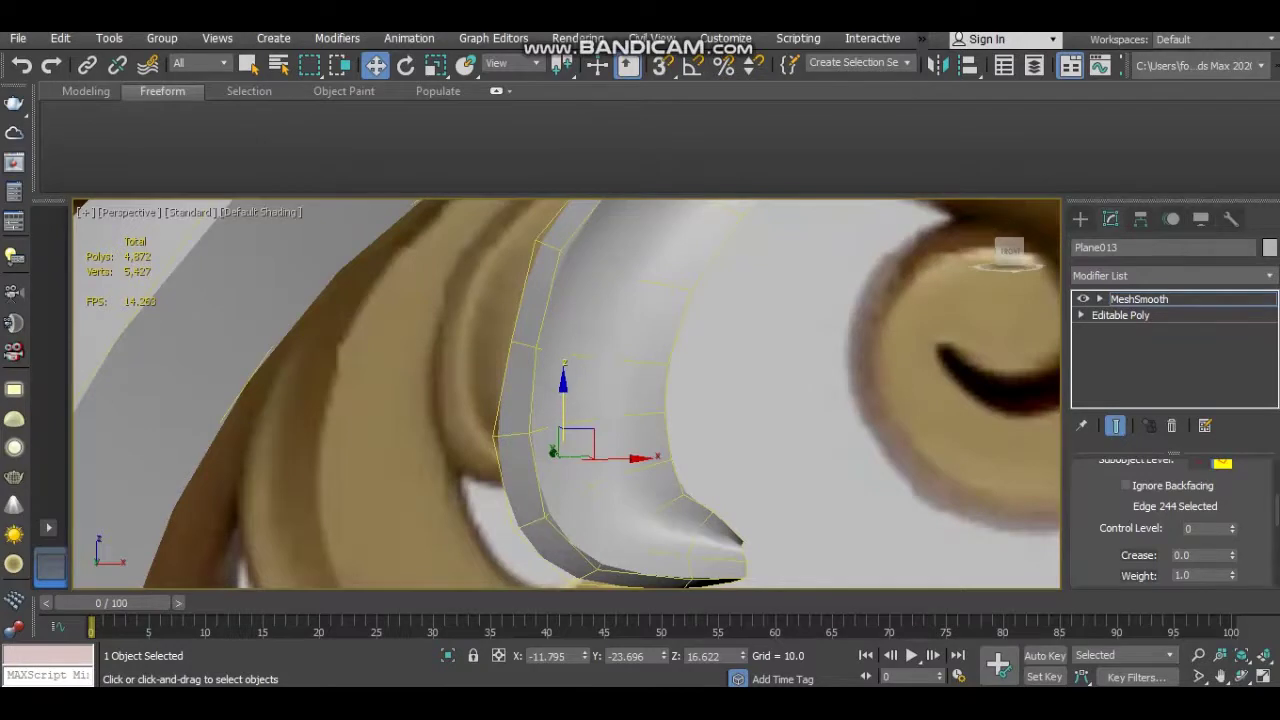
key("F3")
left_click(590, 505, "ctrl")
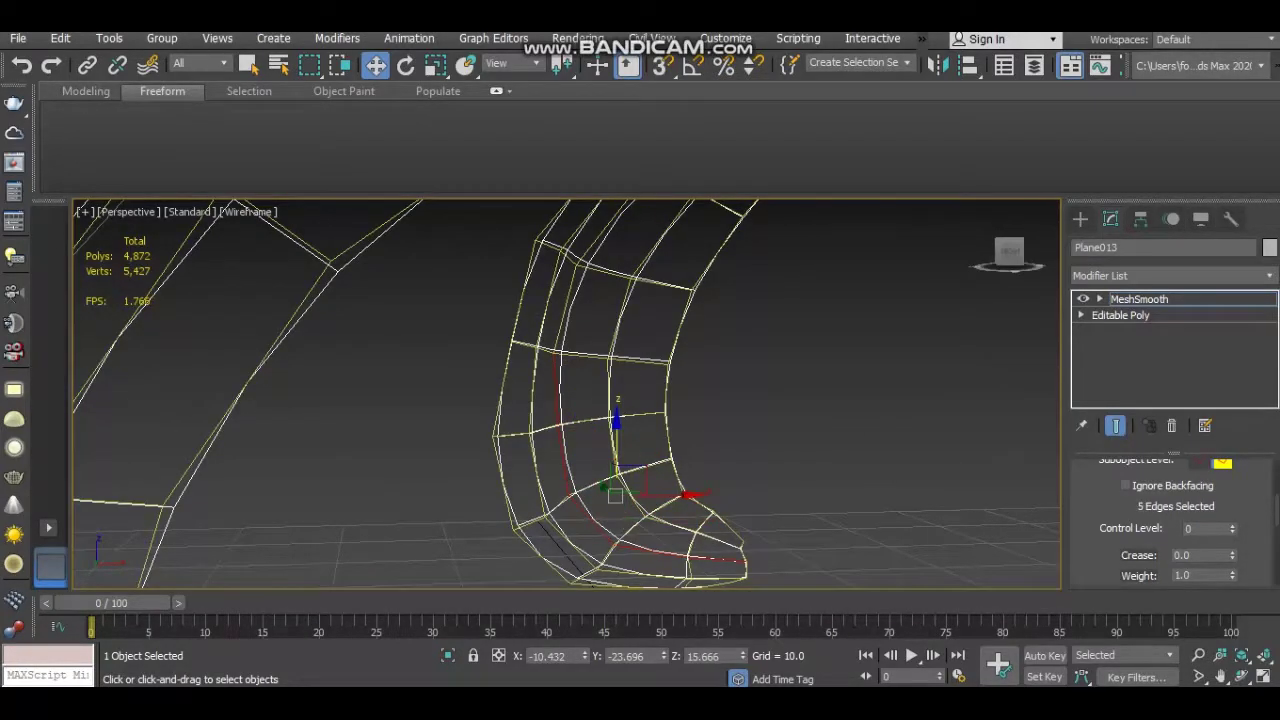
scroll(623, 283, "up", 5)
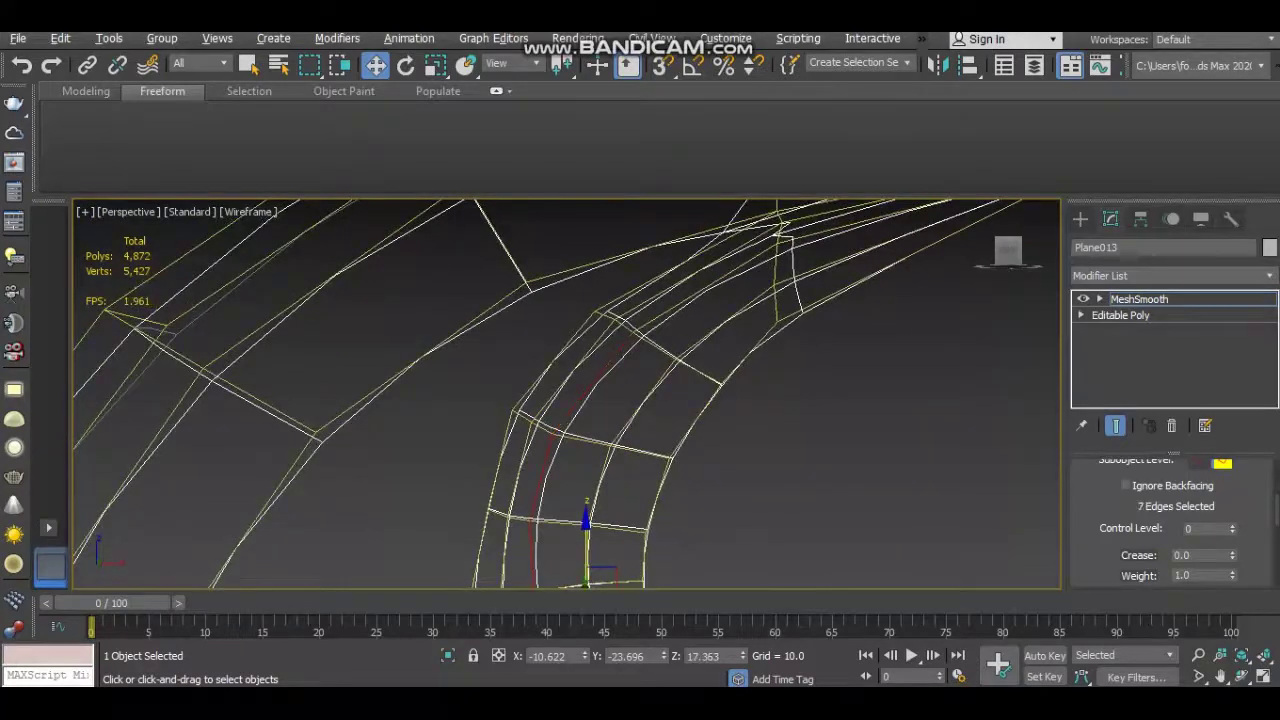
scroll(586, 500, "down", 1)
middle_click_drag(600, 480, 640, 405, "alt")
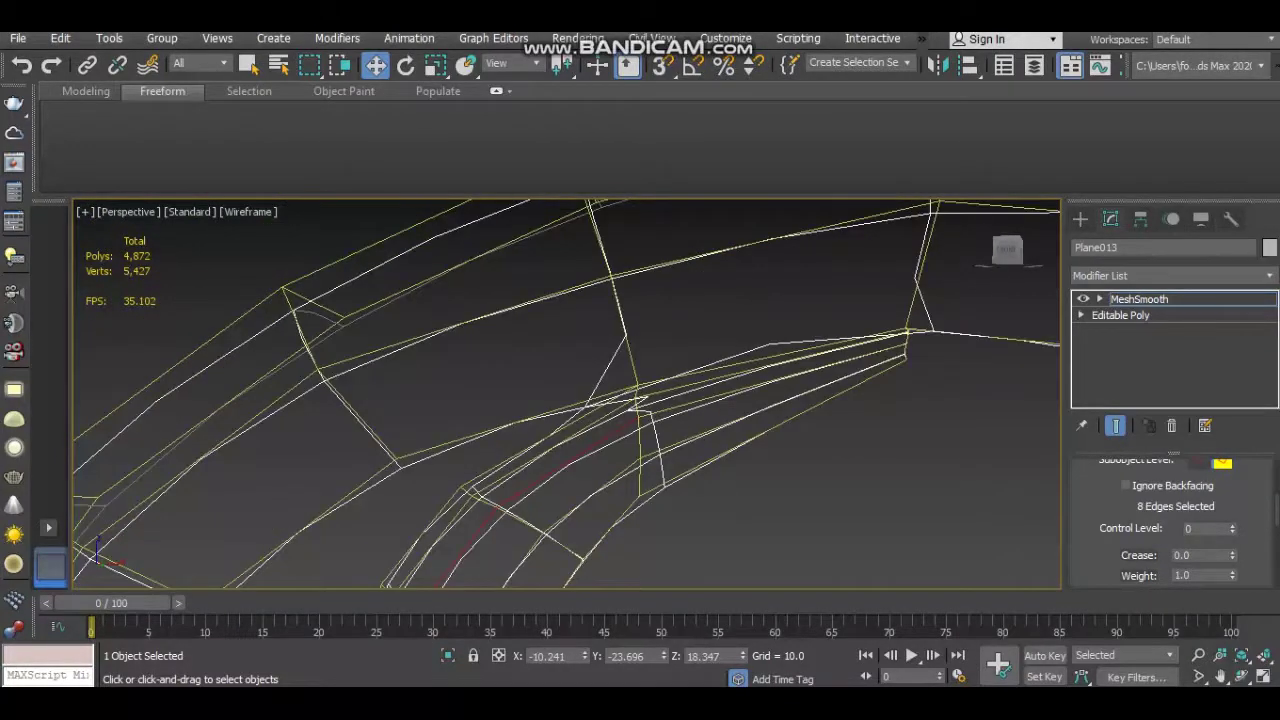
key("F3")
Set the selected ridge edges' crease to 0.09 and review the whole ornament
middle_click_drag(560, 400, 620, 380, "alt")
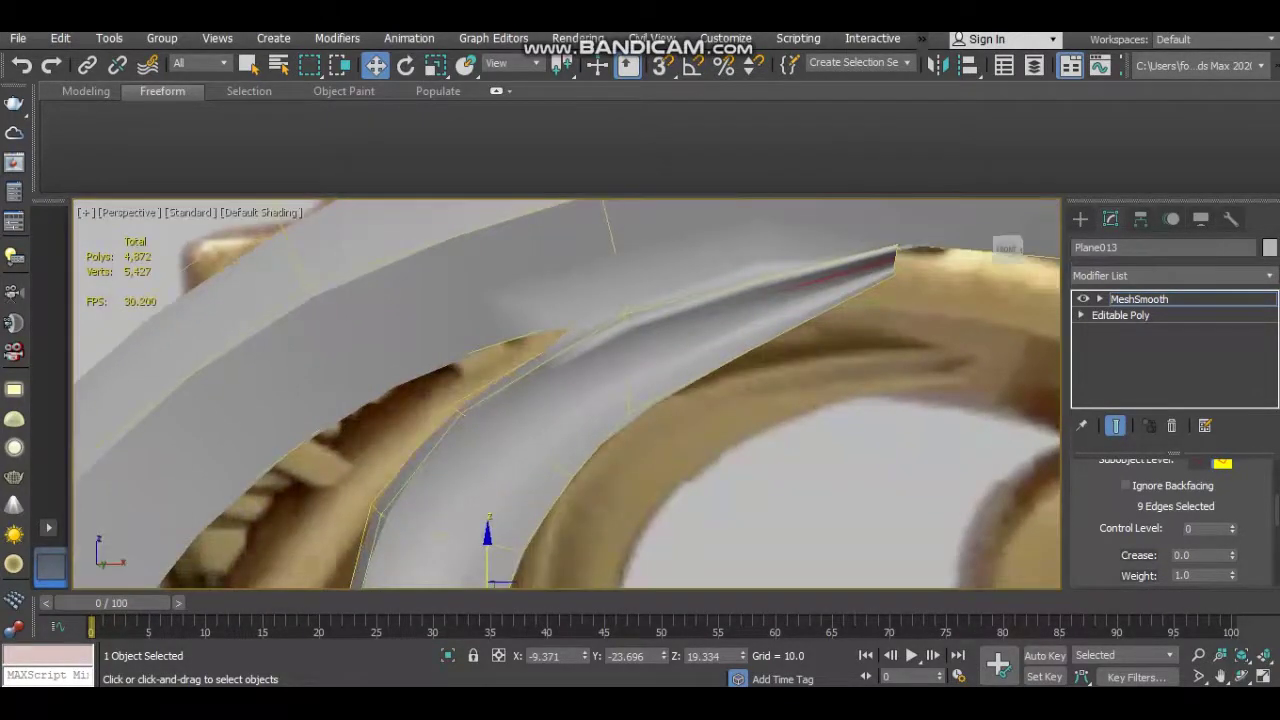
left_click_drag(1232, 555, 1232, 548)
middle_click_drag(560, 400, 640, 360, "alt")
middle_click_drag(560, 400, 720, 340, "alt")
middle_click_drag(640, 400, 700, 385, "alt")
Maximize the Perspective viewport and frame the scroll ornament panel
key("alt+w")
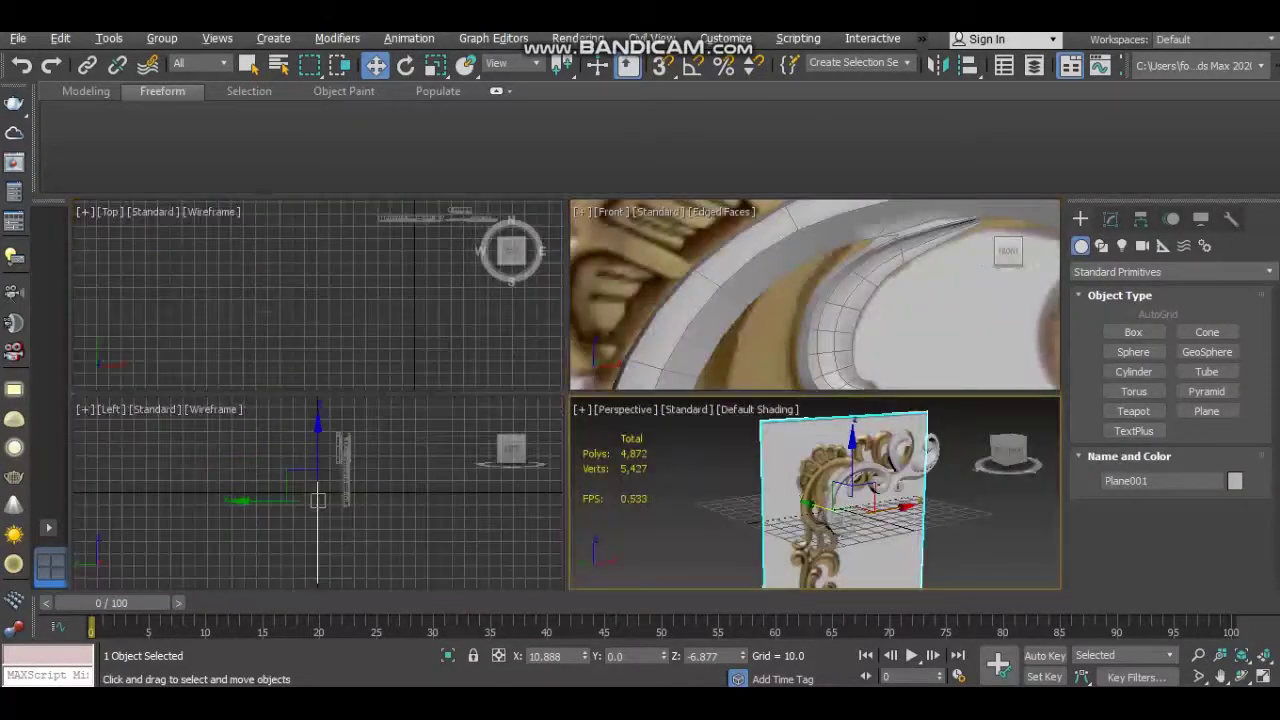
middle_click_drag(840, 500, 823, 498, "alt")
key("alt+w")
key("ctrl+d")
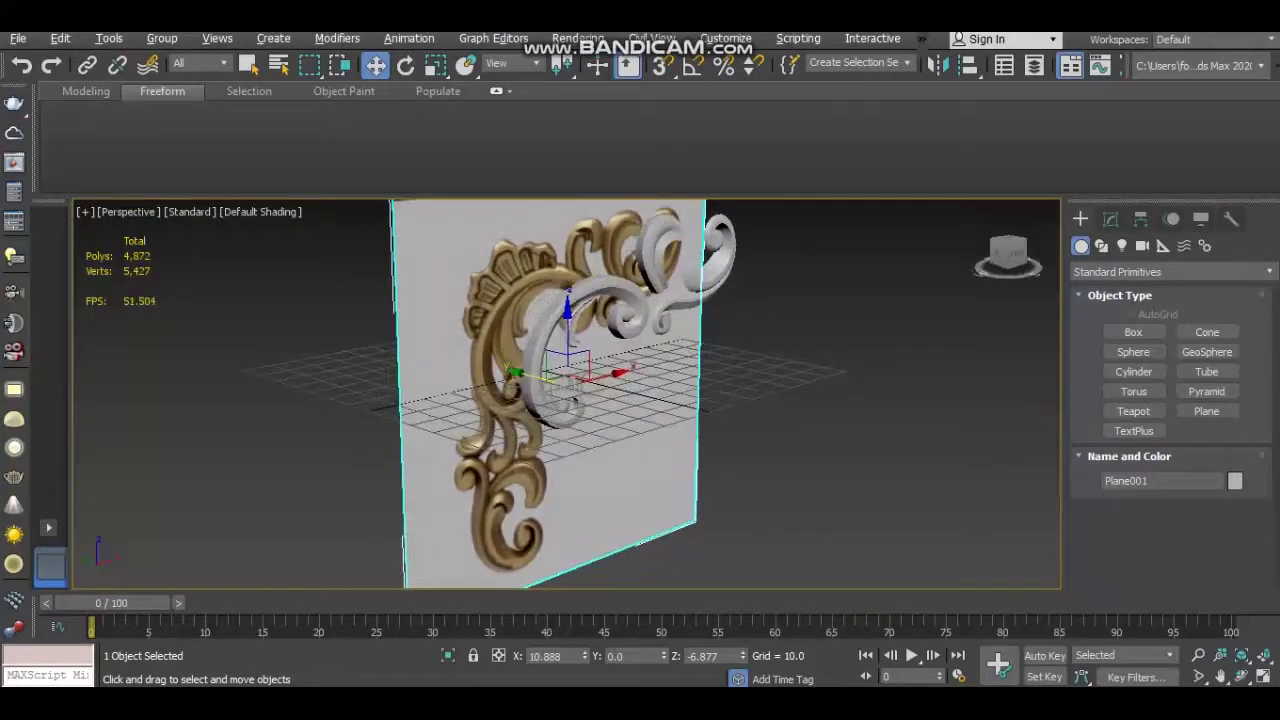
middle_click_drag(640, 400, 650, 398, "alt")
scroll(560, 400, "up", 3)
scroll(560, 400, "up", 5)
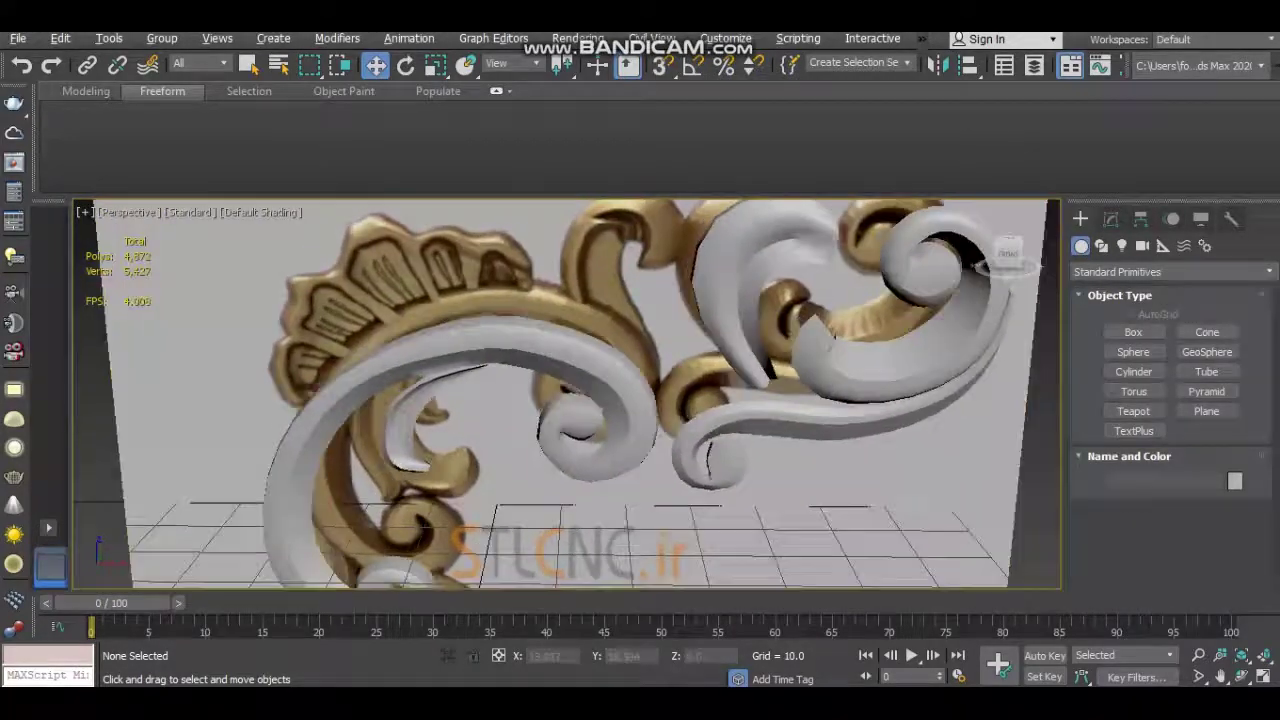
middle_click_drag(560, 400, 580, 395, "alt")
scroll(600, 450, "down", 4)
Enter Expert Mode, turn on Edged Faces and switch to Clay shading
key("ctrl+x")
scroll(560, 450, "up", 4)
middle_click_drag(560, 450, 520, 460, "alt")
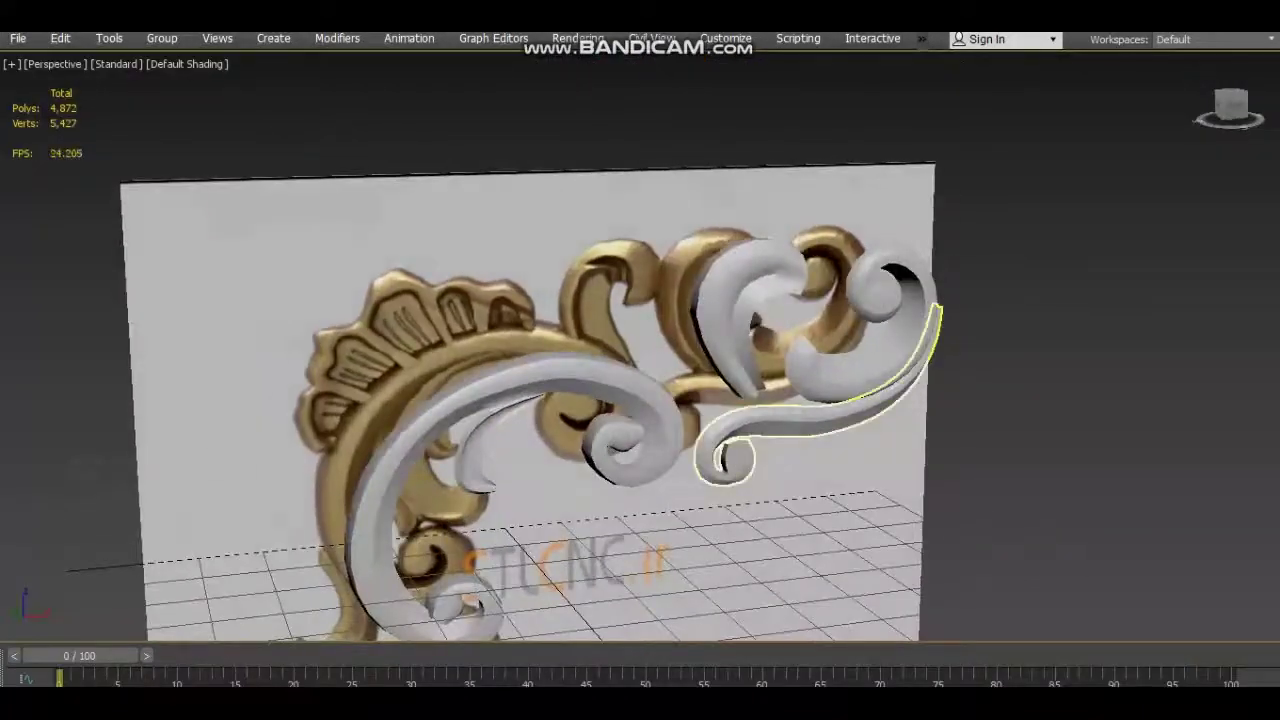
key("F4")
left_click(463, 537)
left_click(180, 63)
left_click(214, 183)
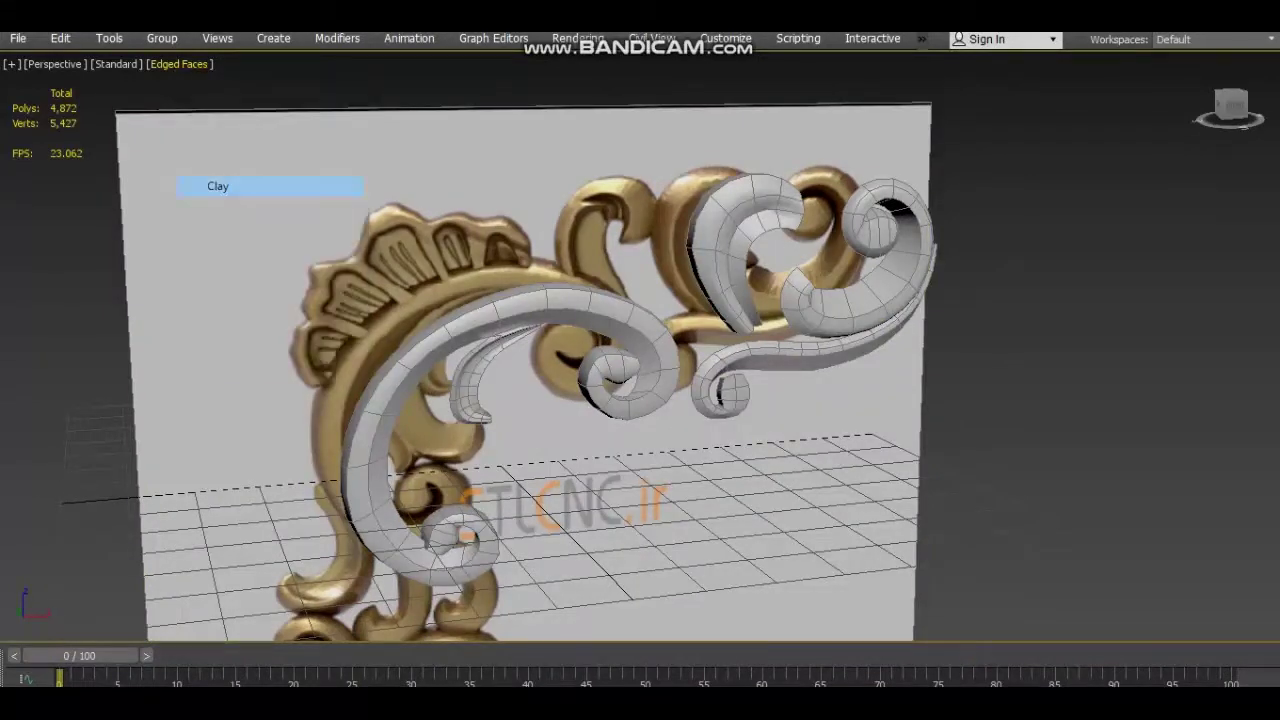
Nudge the right swirl piece, then turn Clay off to reveal the gold reference
mouse_move(560, 450)
middle_mouse_down("alt")
mouse_move(600, 440)
mouse_move(540, 450)
middle_mouse_up("alt")
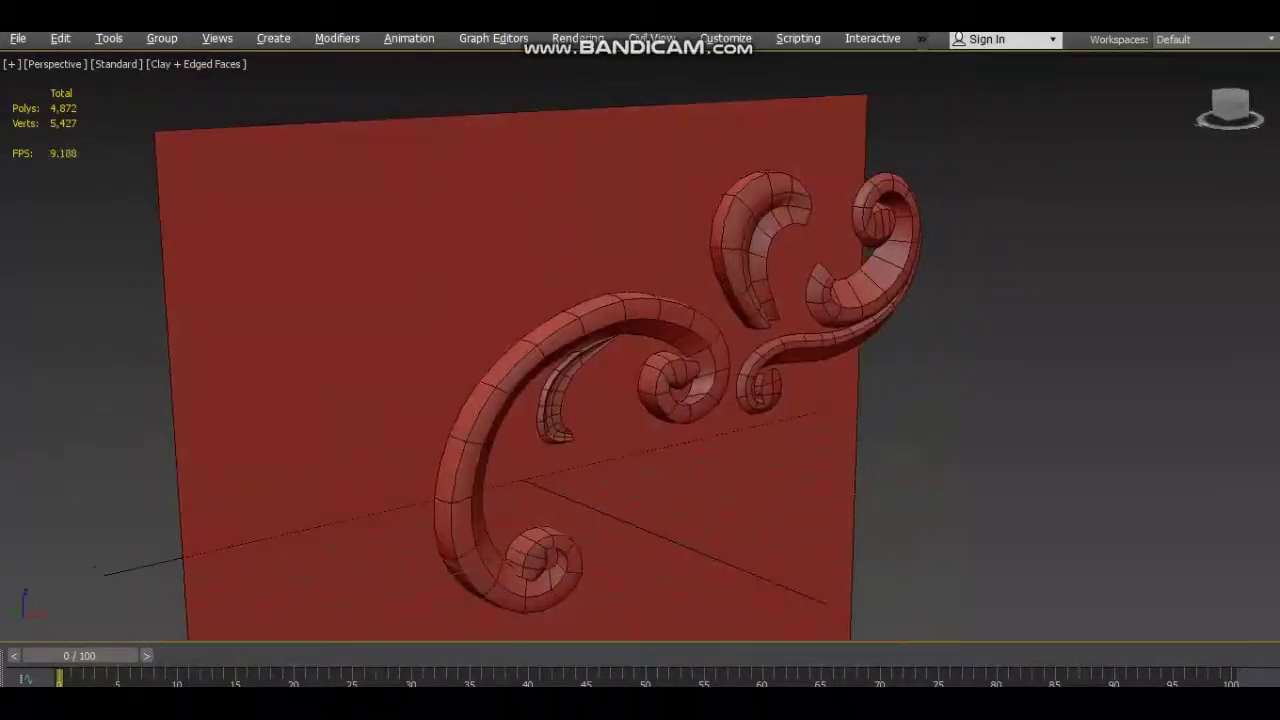
left_click_drag(740, 192, 770, 192)
mouse_move(560, 450)
middle_mouse_down("alt")
mouse_move(530, 450)
mouse_move(620, 440)
mouse_move(560, 450)
middle_mouse_up("alt")
left_click(415, 430)
key("ctrl+d")
left_click(196, 63)
left_click(243, 183)
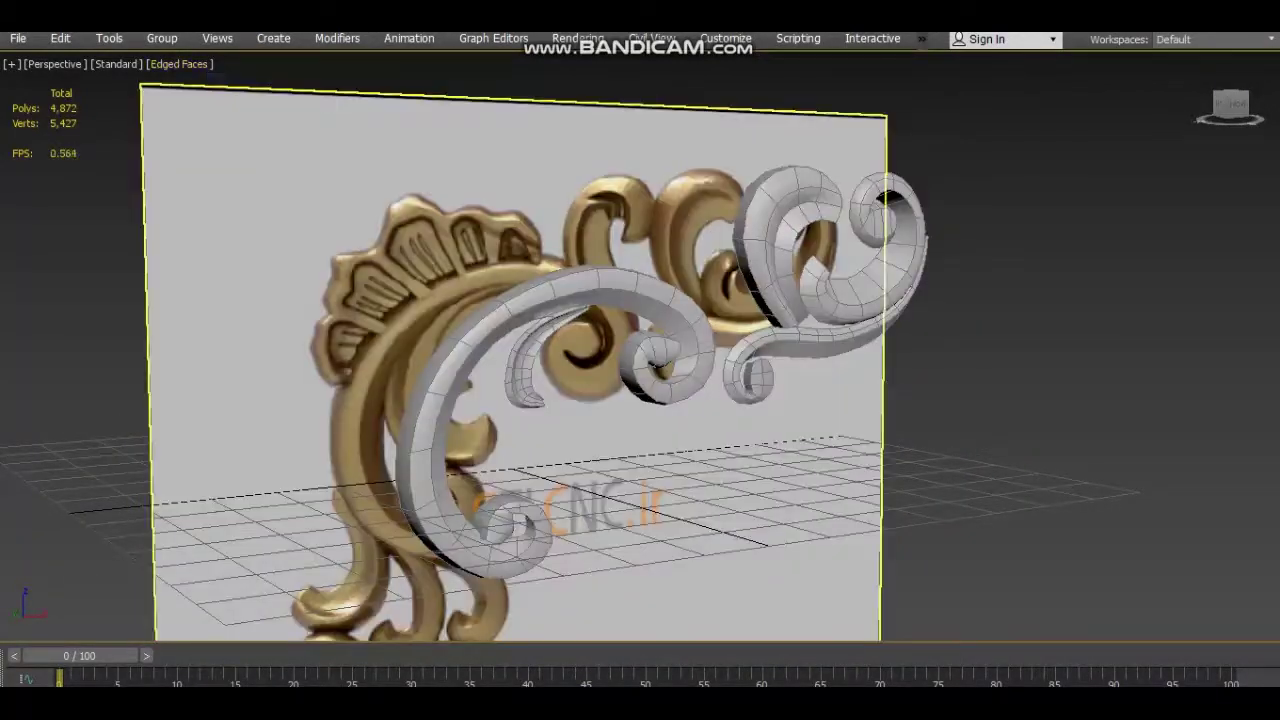